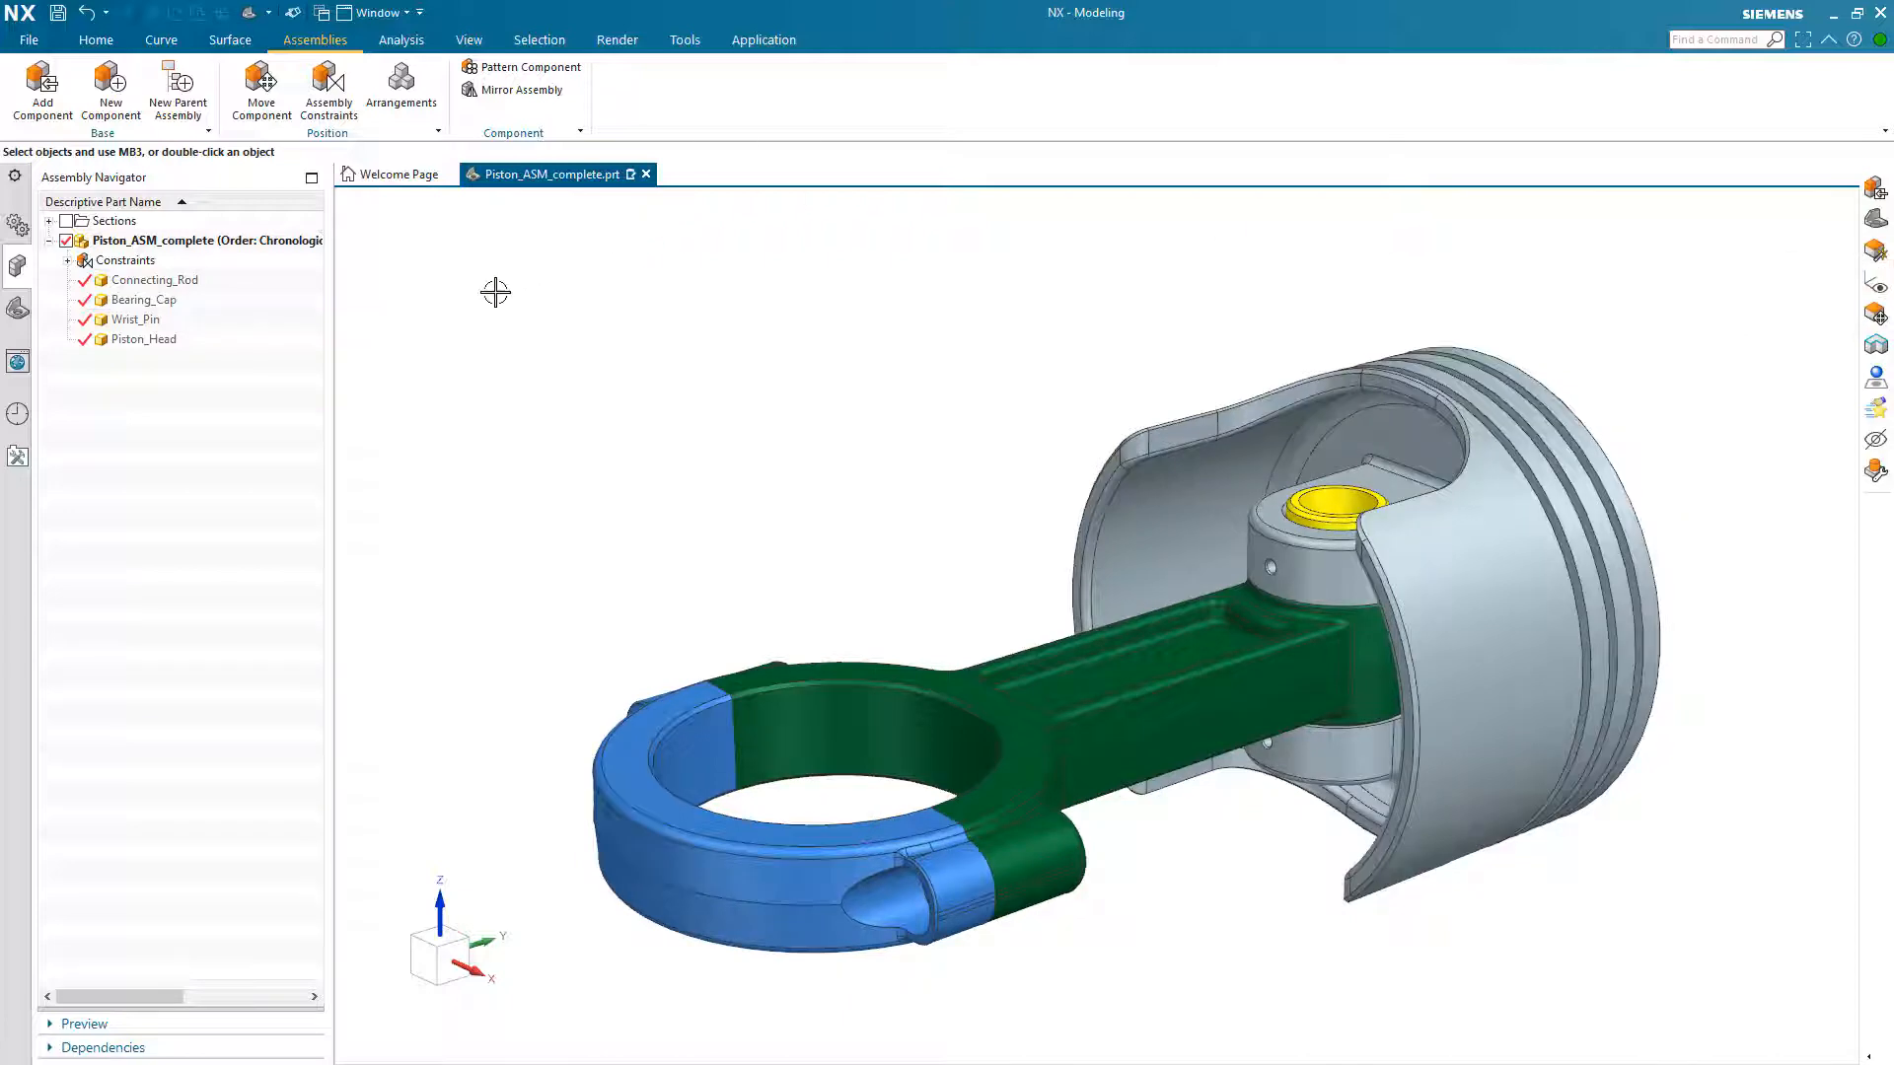
# Step: Examine which parts of the piston assembly the Connecting_Rod, Bearing_Cap, Wrist_Pin and Piston_Head components represent
pyautogui.click(175, 280)
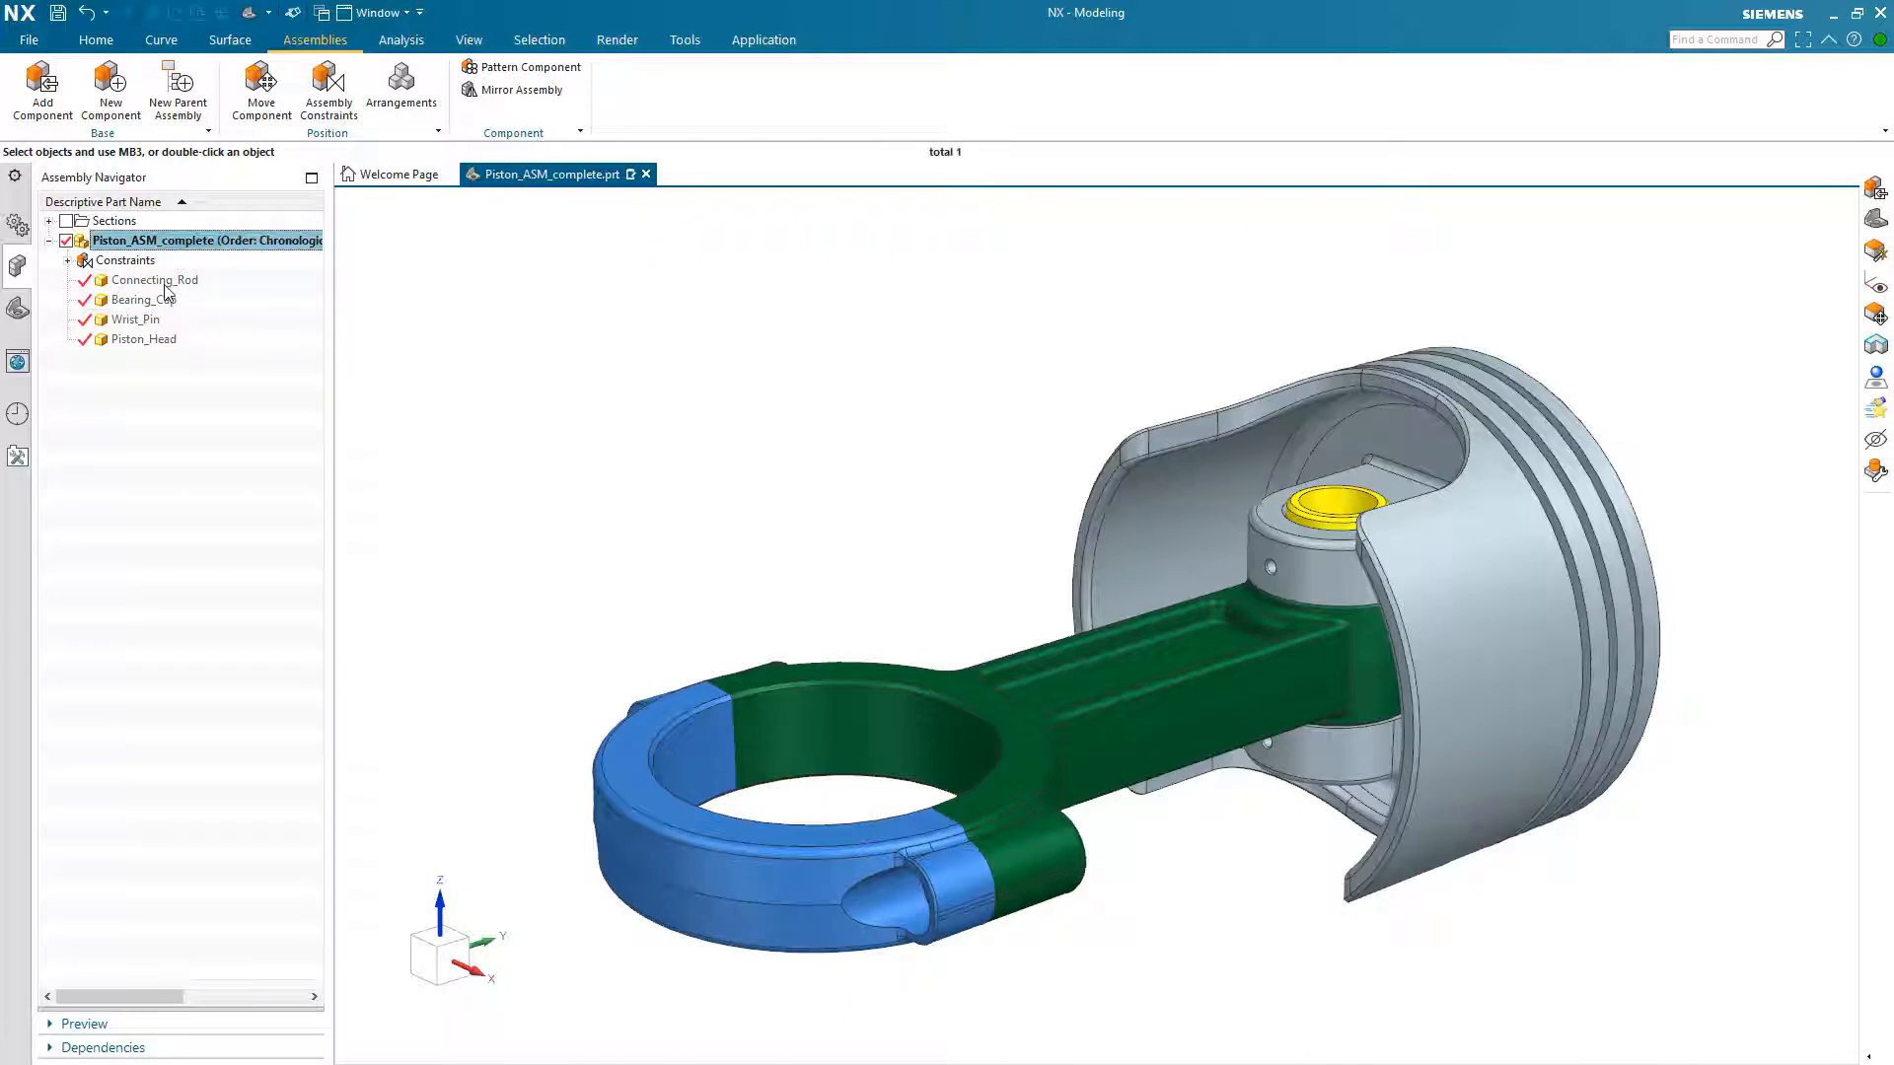
pyautogui.click(154, 312)
pyautogui.click(152, 305)
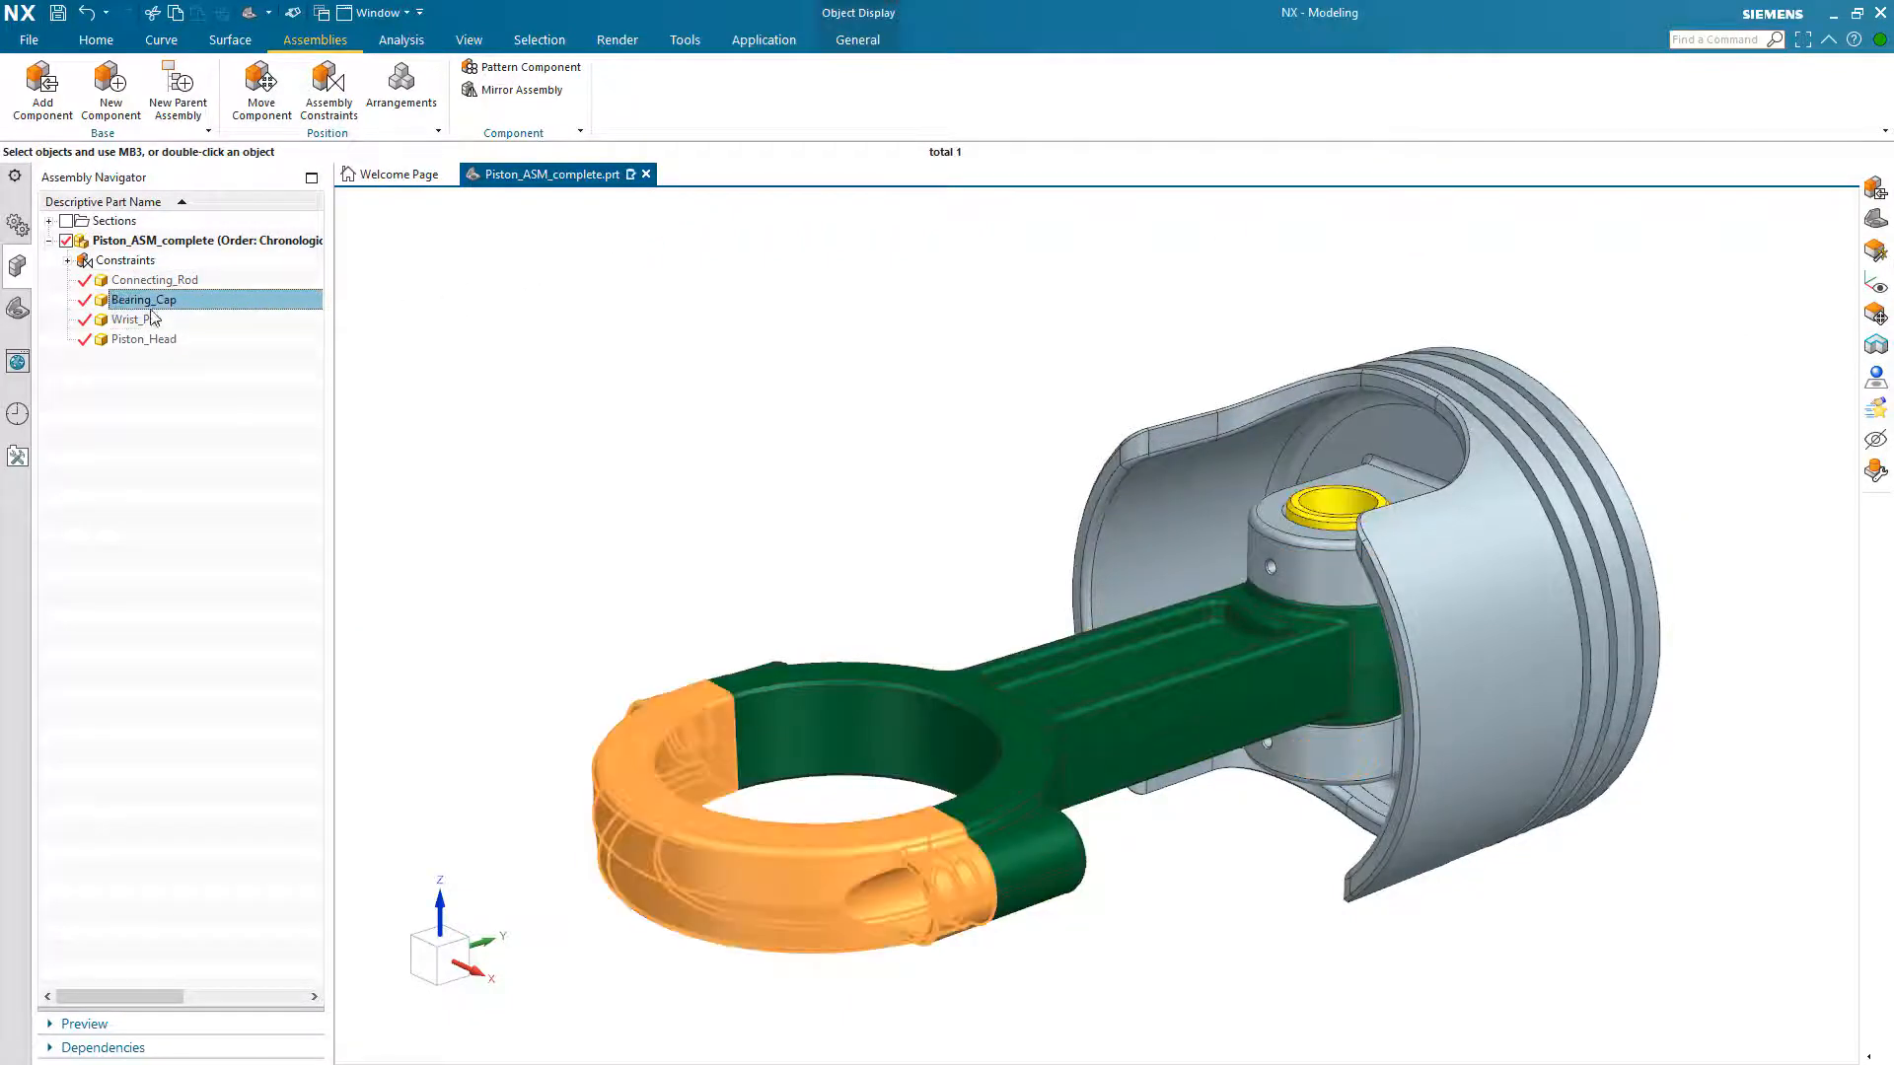
pyautogui.click(145, 341)
pyautogui.click(156, 387)
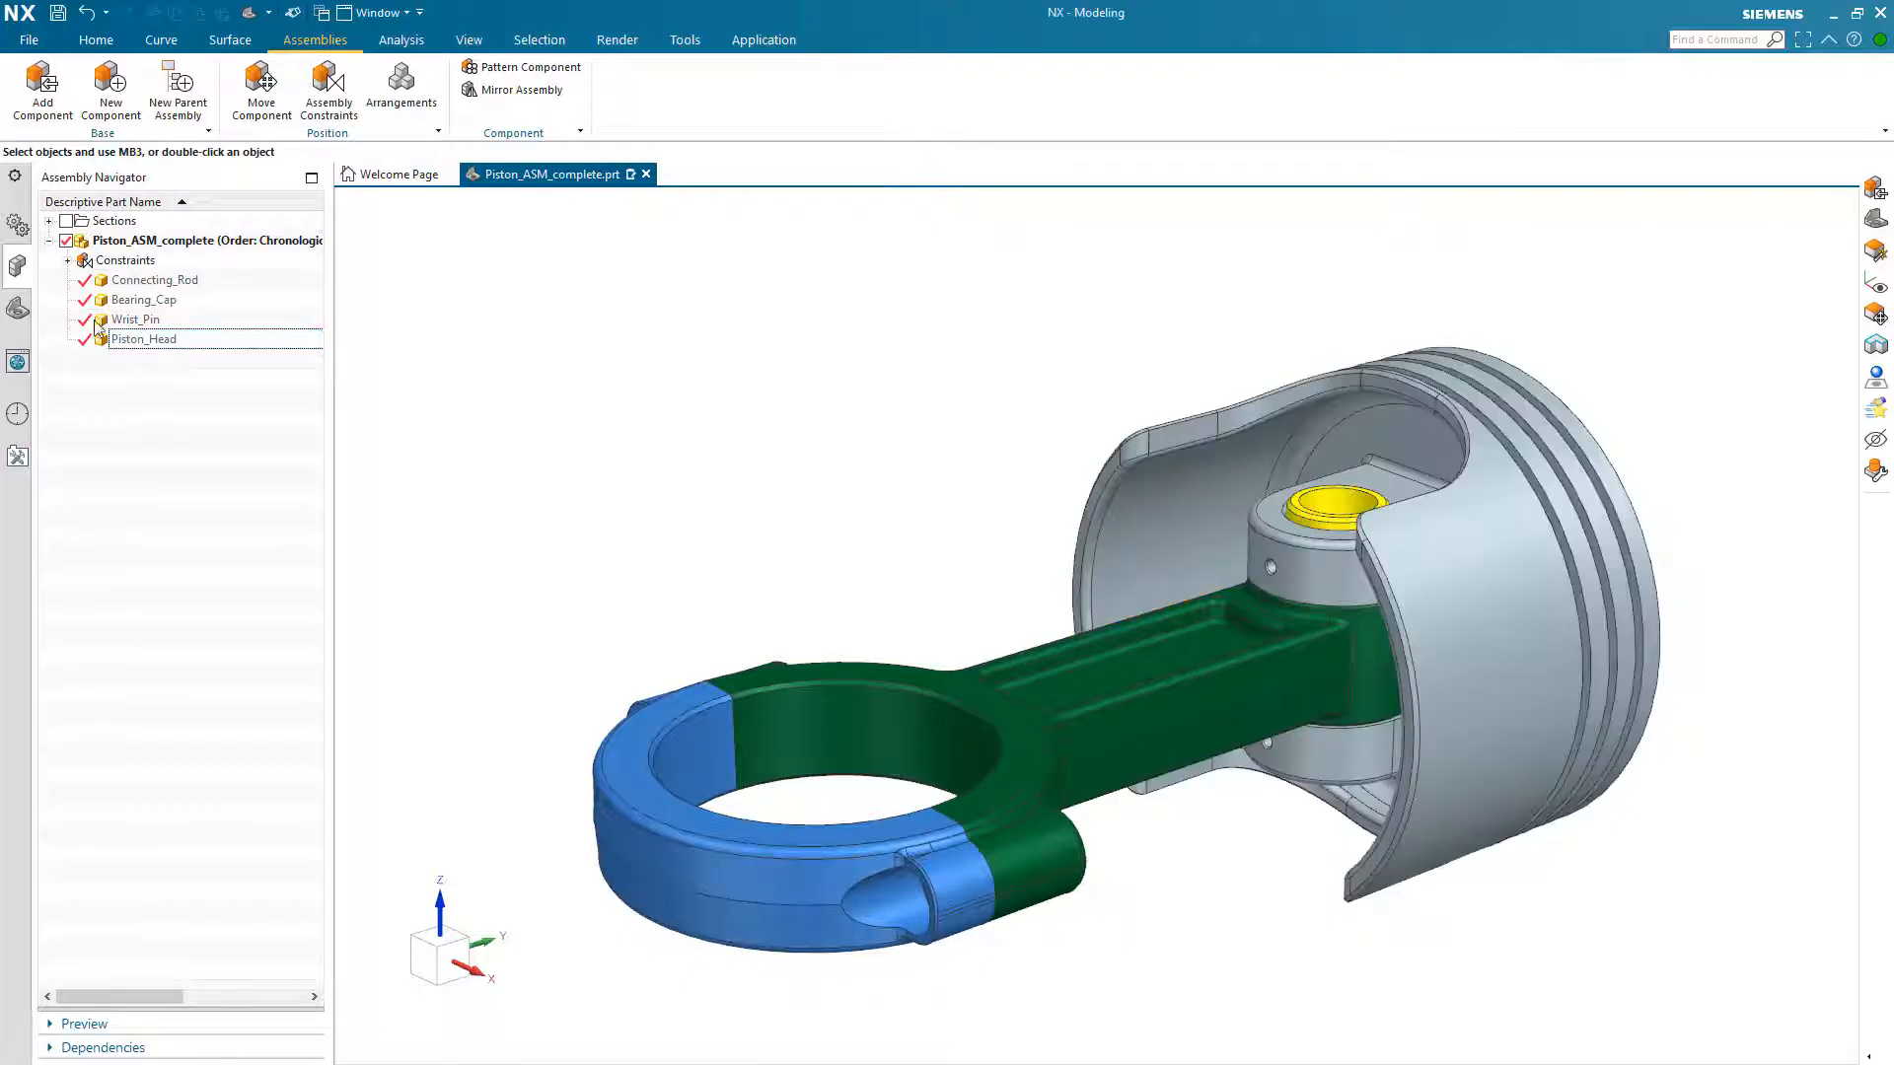
# Step: Expand the assembly's constraints and examine which geometry the Center, Touch, Align and Fix constraints reference
pyautogui.click(67, 260)
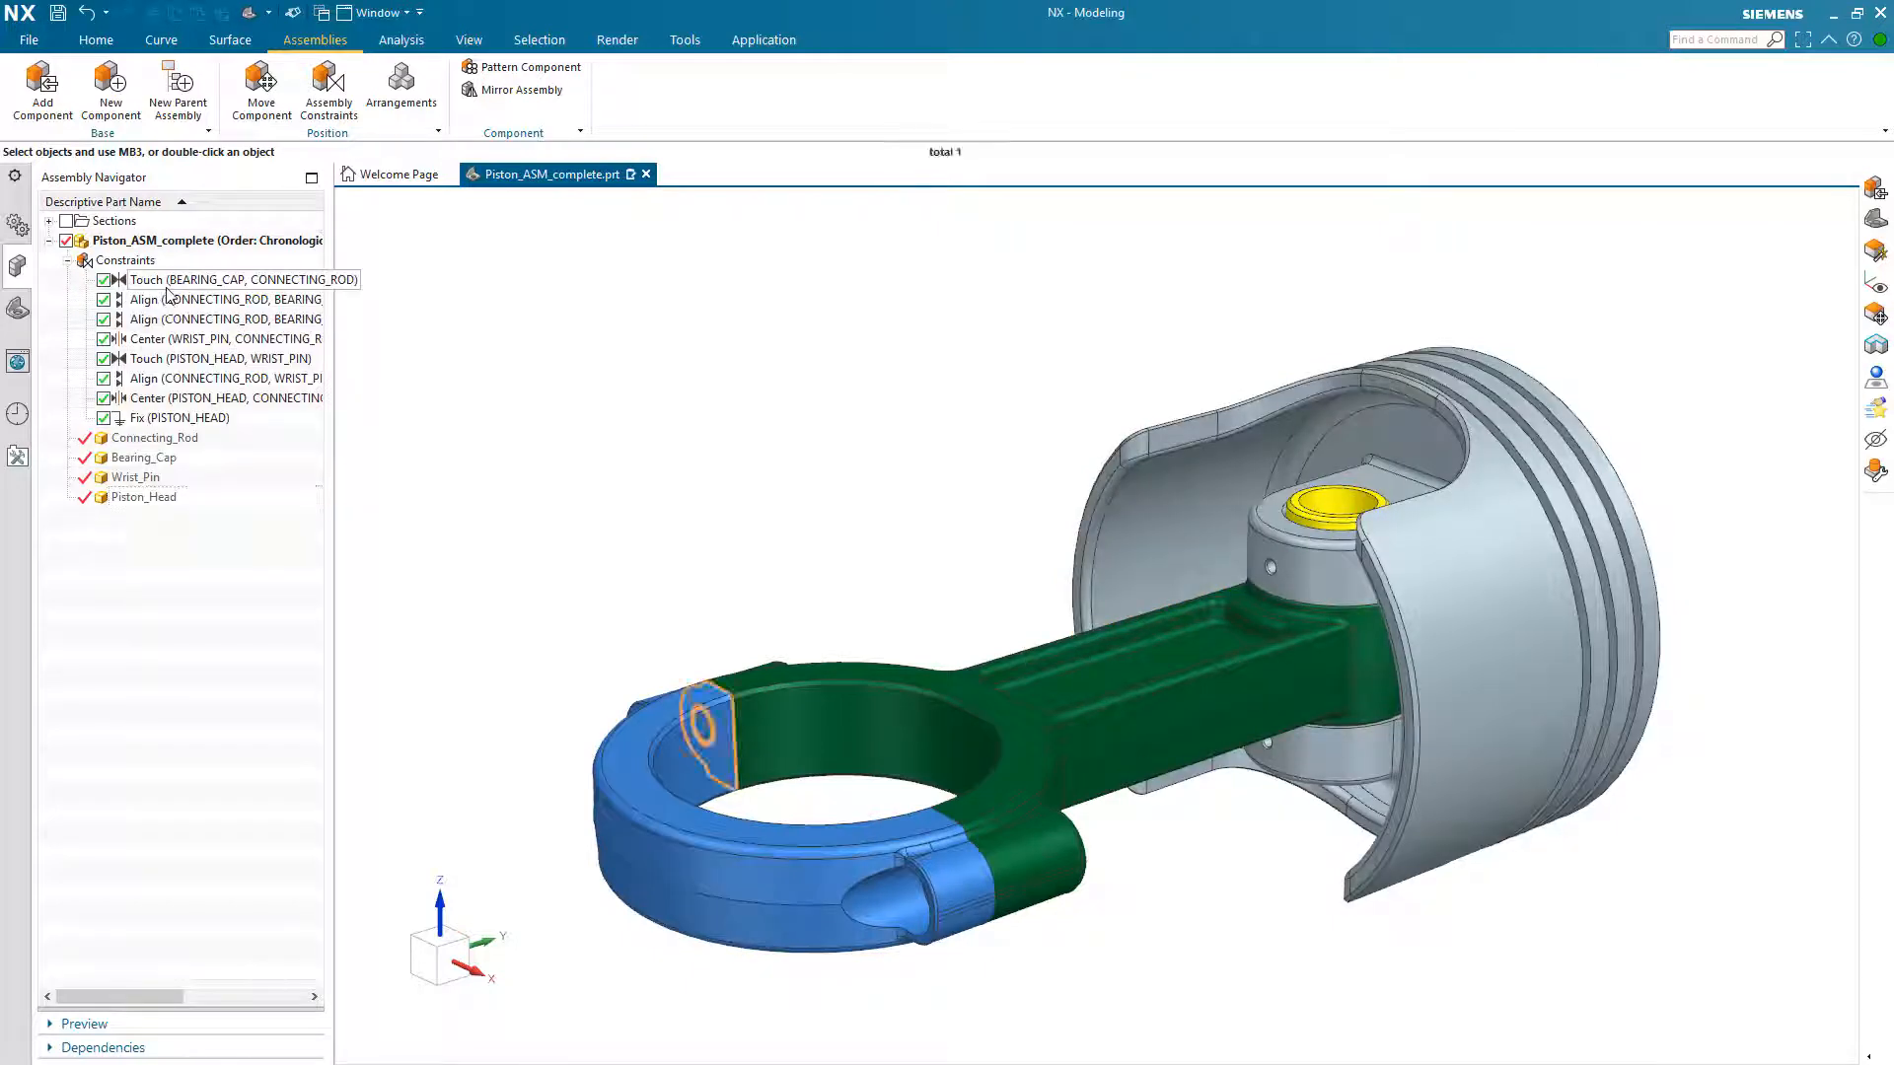
pyautogui.click(163, 339)
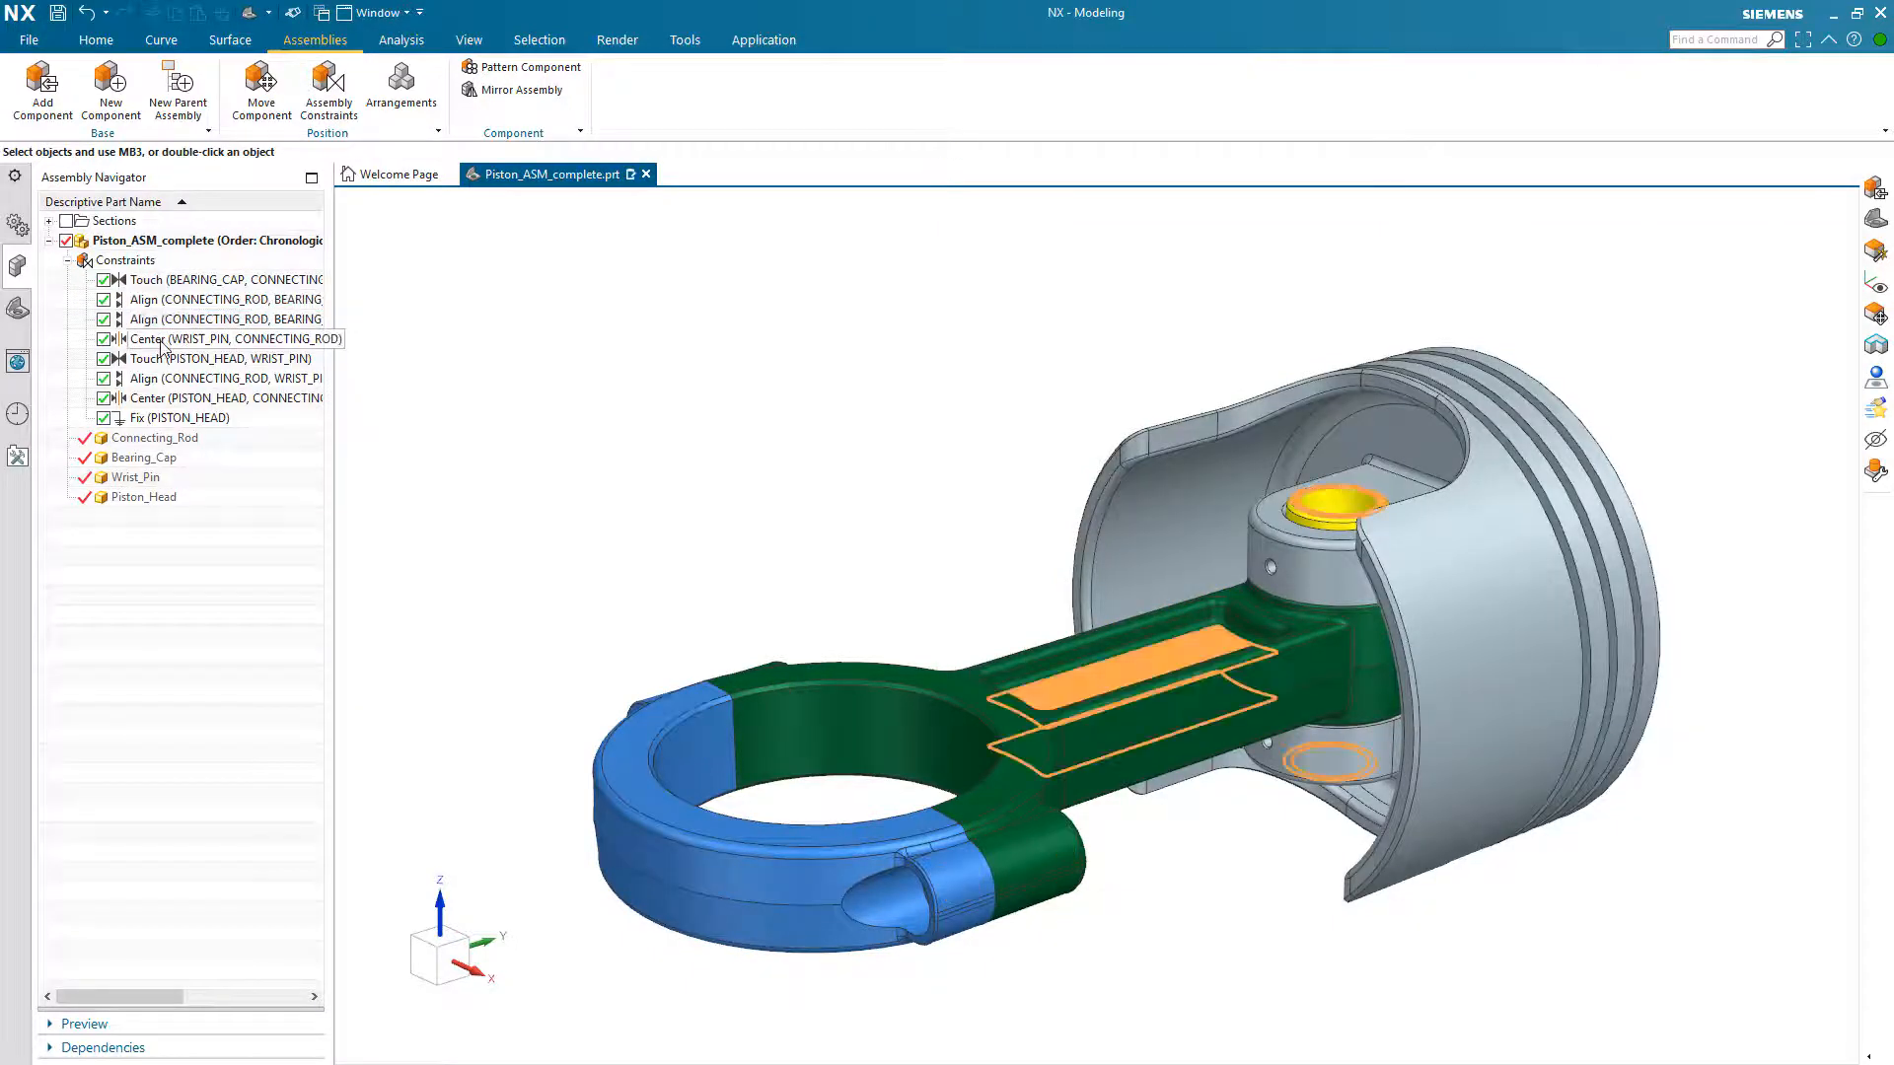
pyautogui.click(162, 361)
pyautogui.click(162, 380)
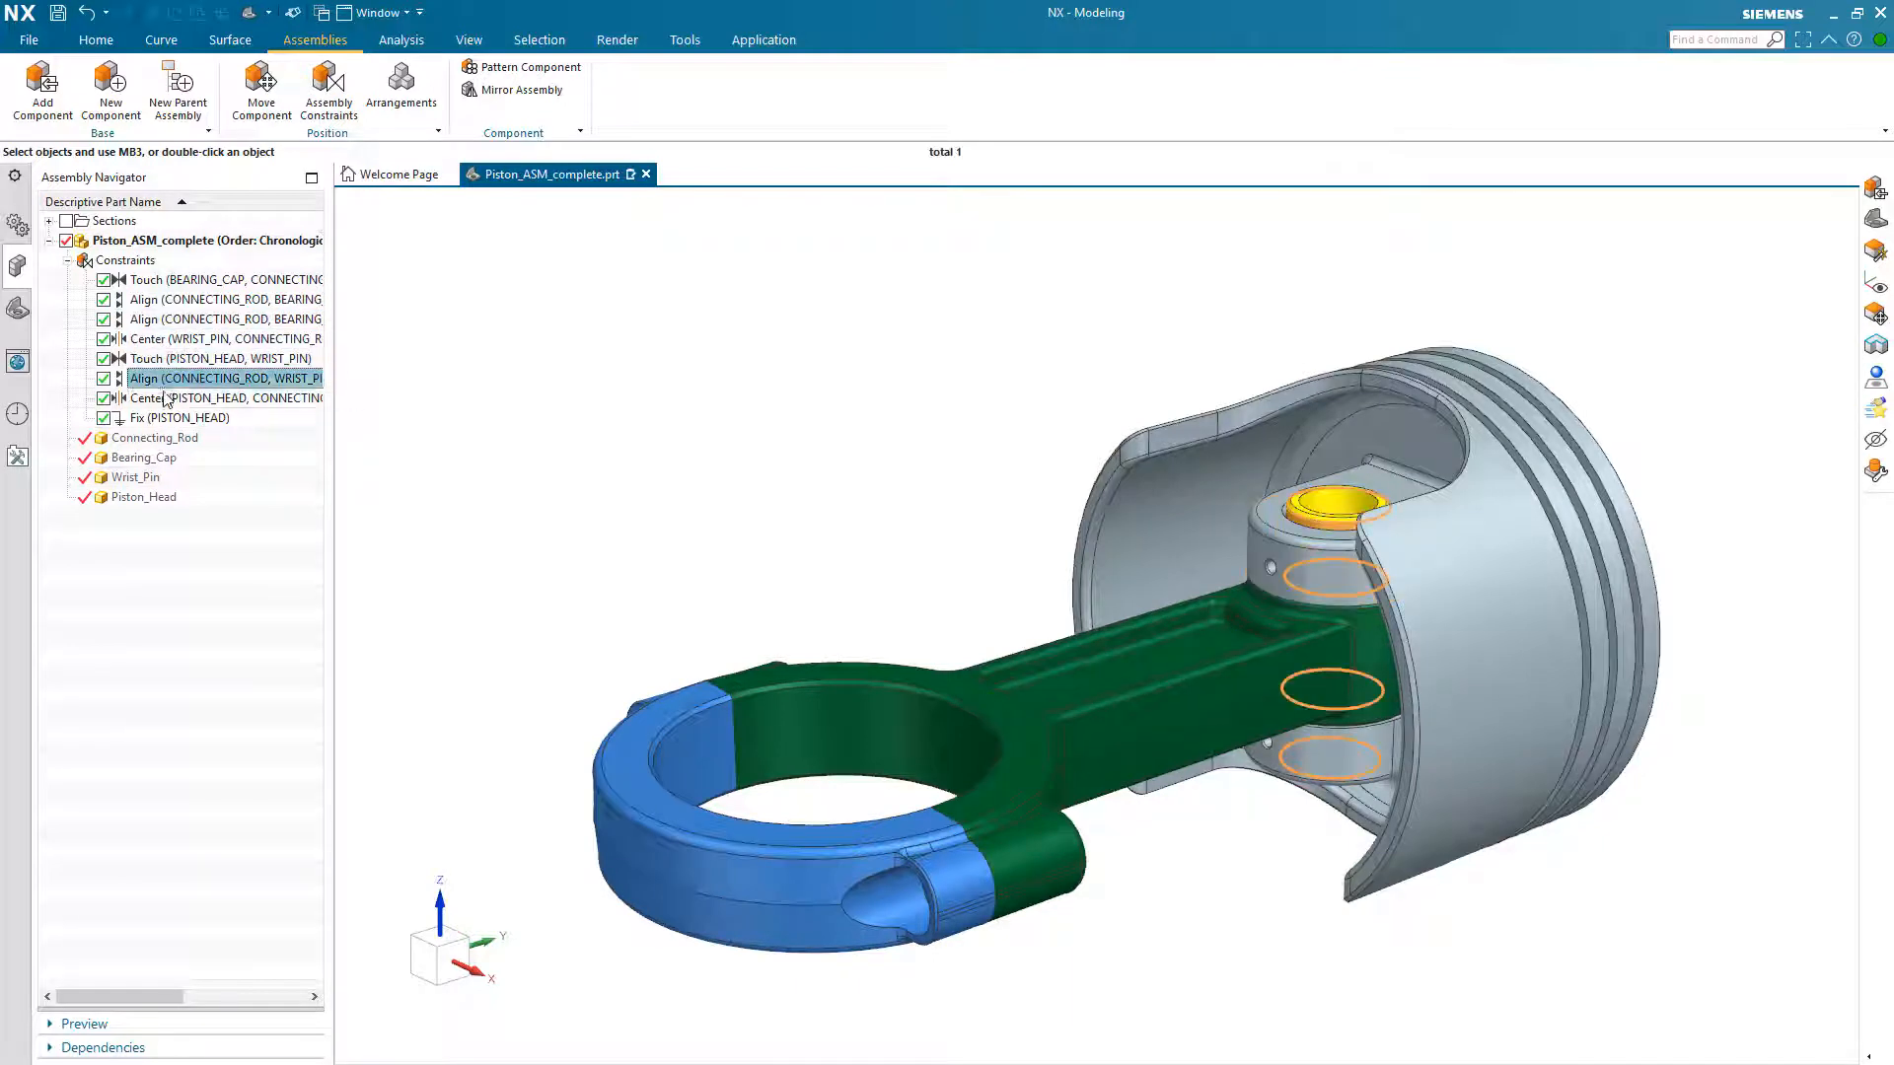
pyautogui.click(161, 402)
pyautogui.click(161, 421)
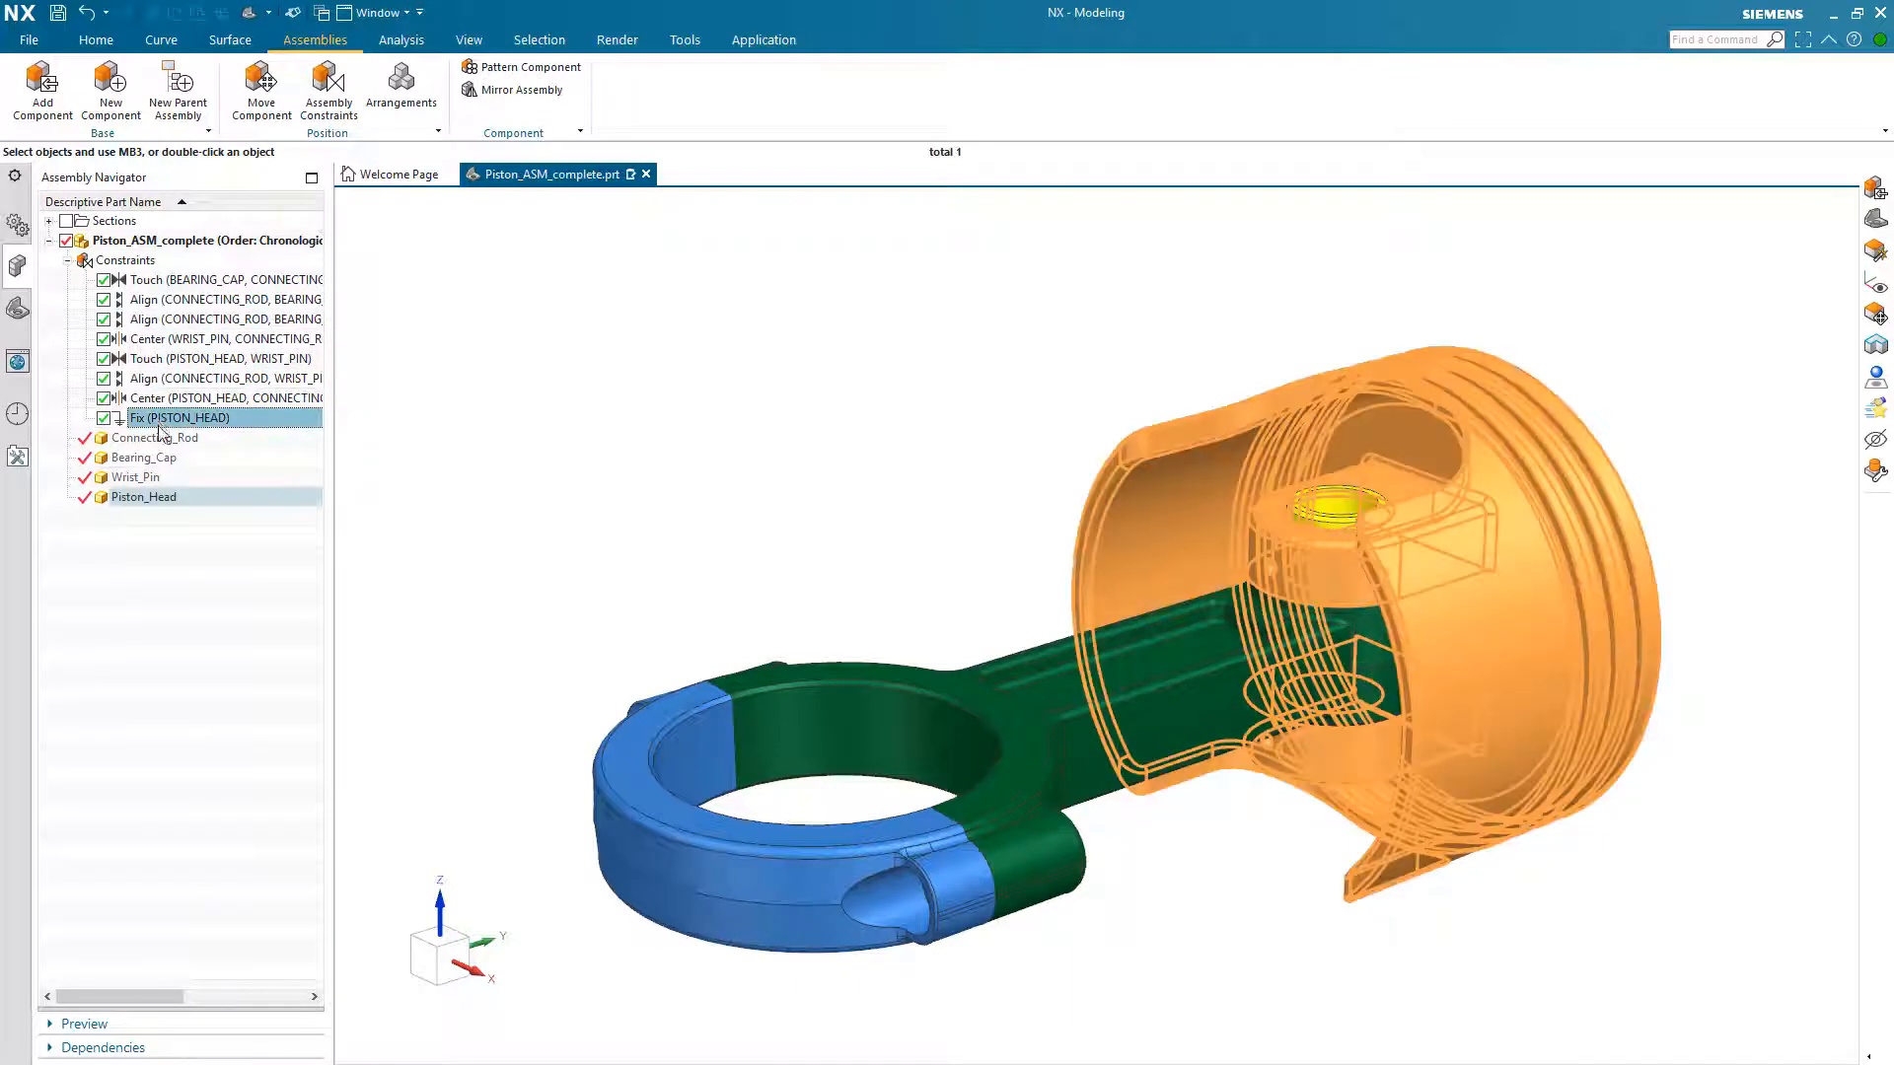
pyautogui.click(144, 547)
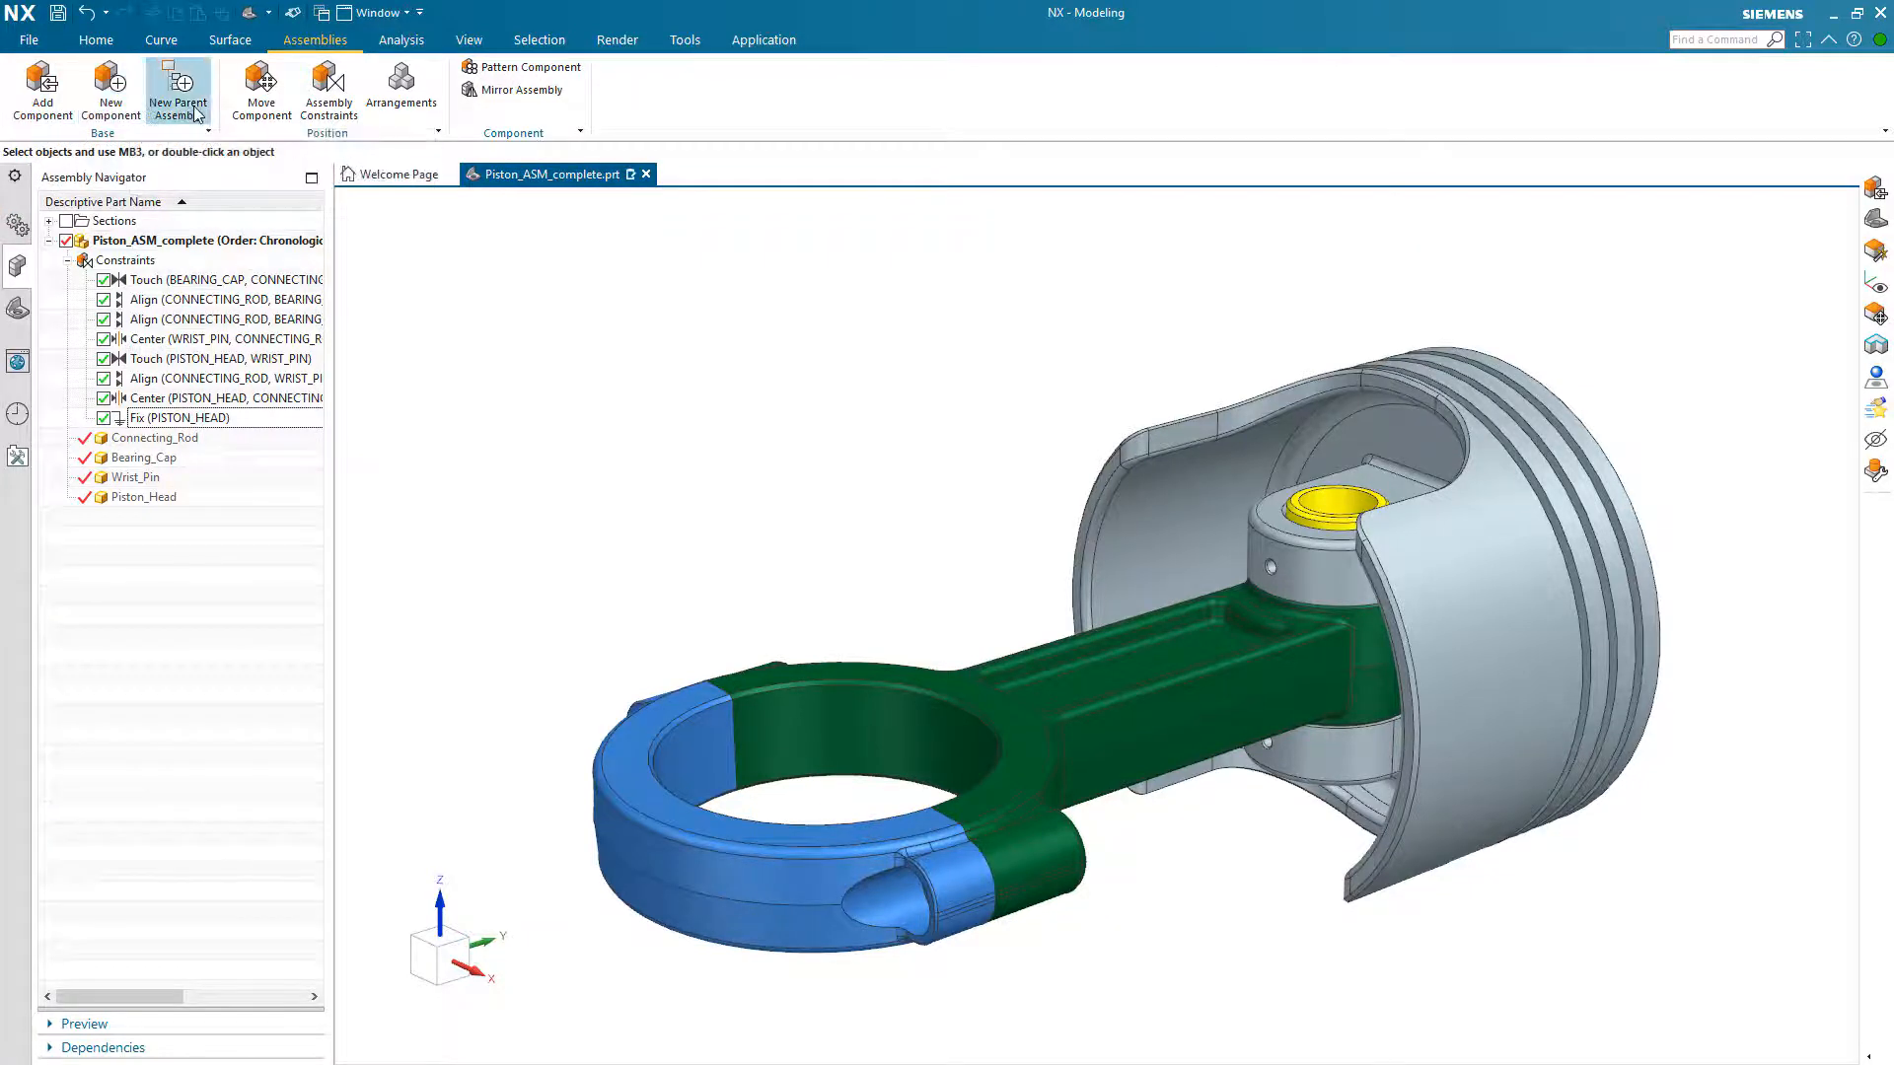
# Step: Start a Touch Align assembly constraint on the connecting rod of the completed assembly
pyautogui.click(329, 87)
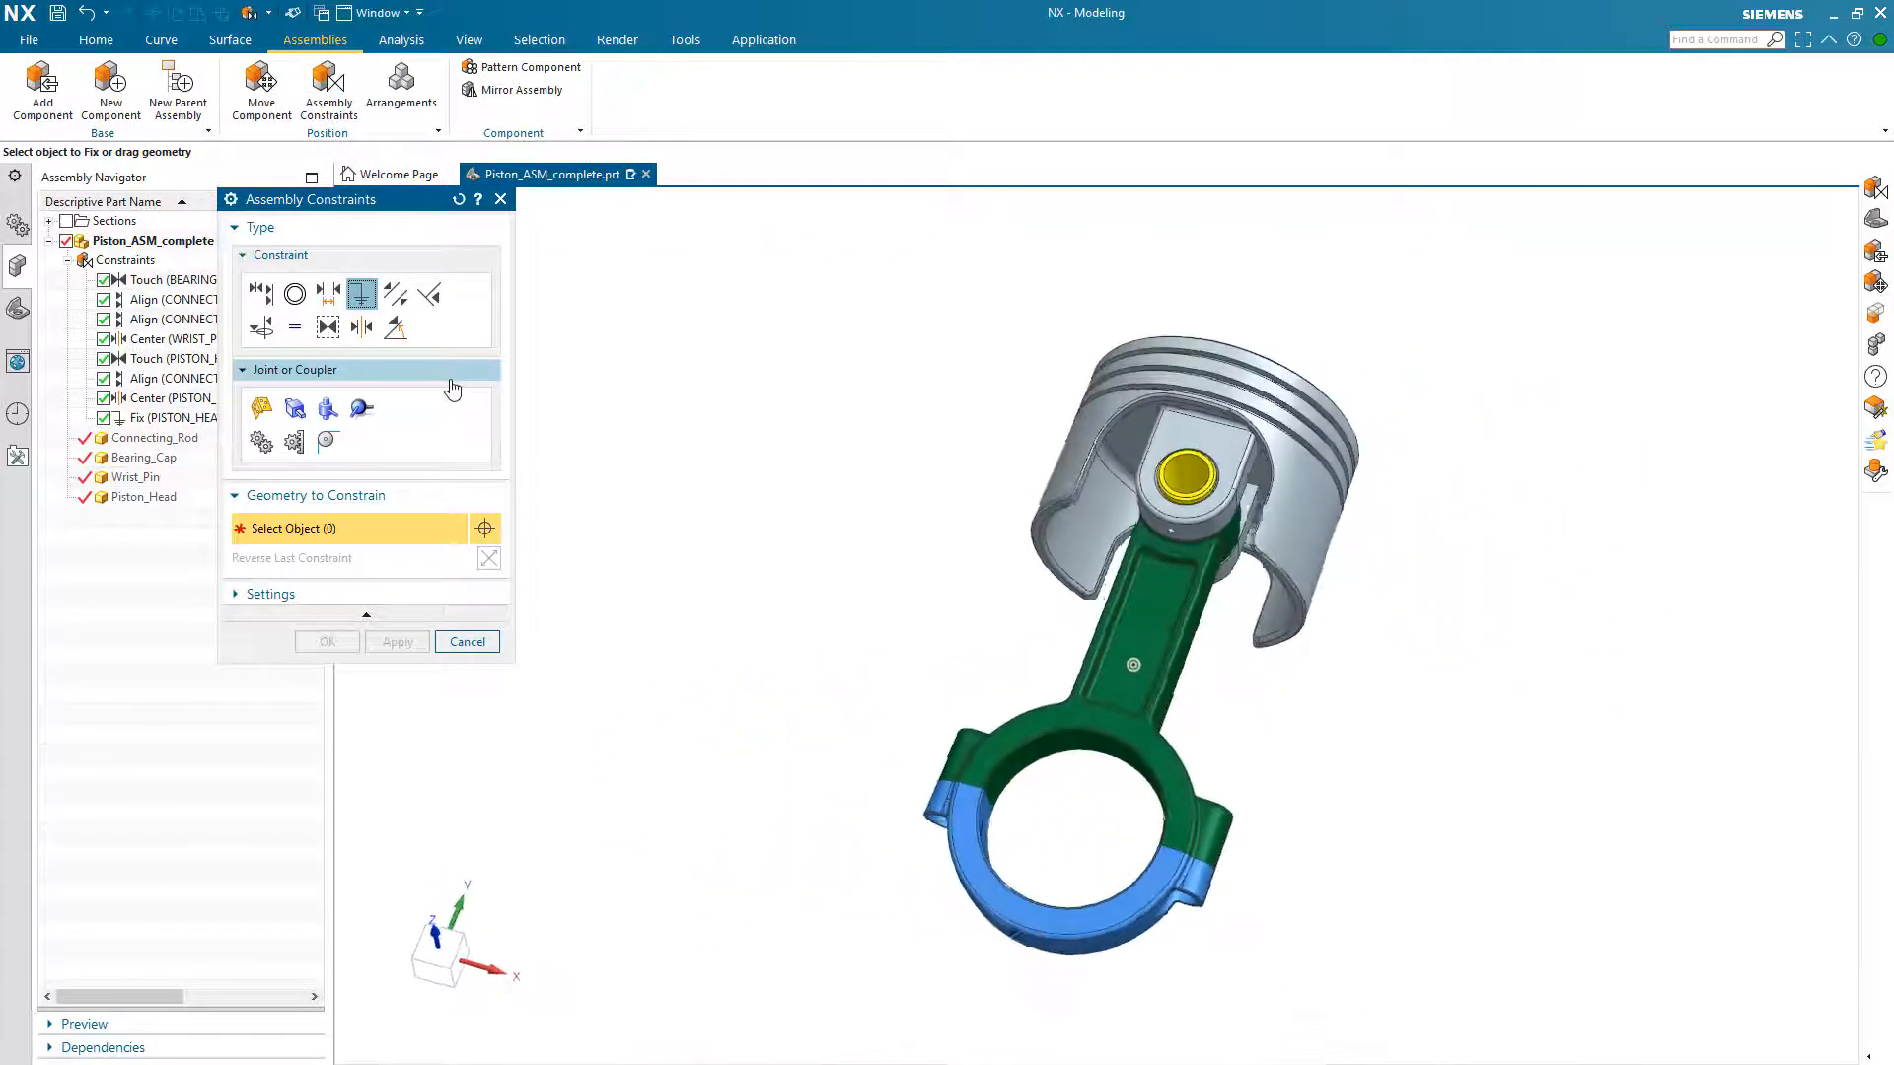
pyautogui.click(258, 294)
pyautogui.moveTo(1127, 649)
pyautogui.mouseDown()
pyautogui.moveTo(1055, 656)
pyautogui.moveTo(1193, 653)
pyautogui.moveTo(1062, 666)
pyautogui.moveTo(1141, 647)
pyautogui.mouseUp()
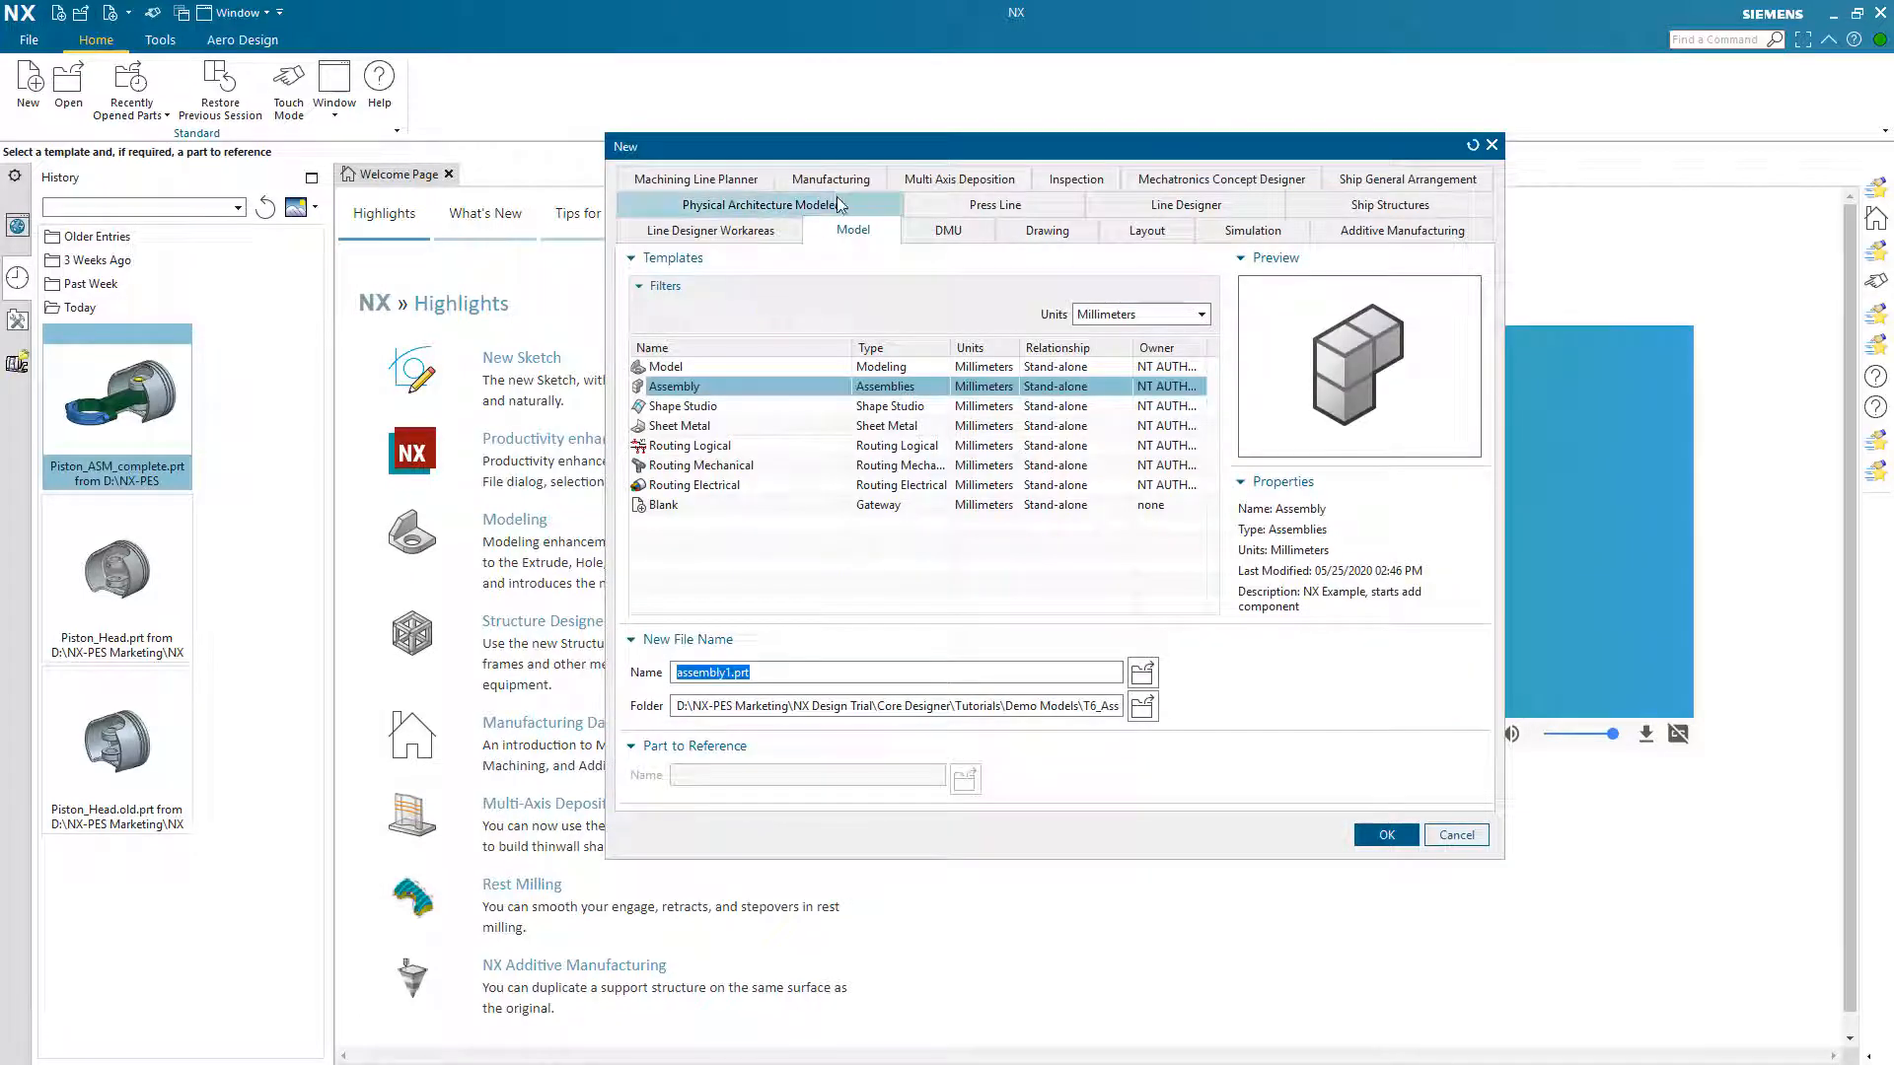
# Step: Choose the T6_Assembly Parts folder for the new assembly file and preview the part files stored in it
pyautogui.click(1142, 706)
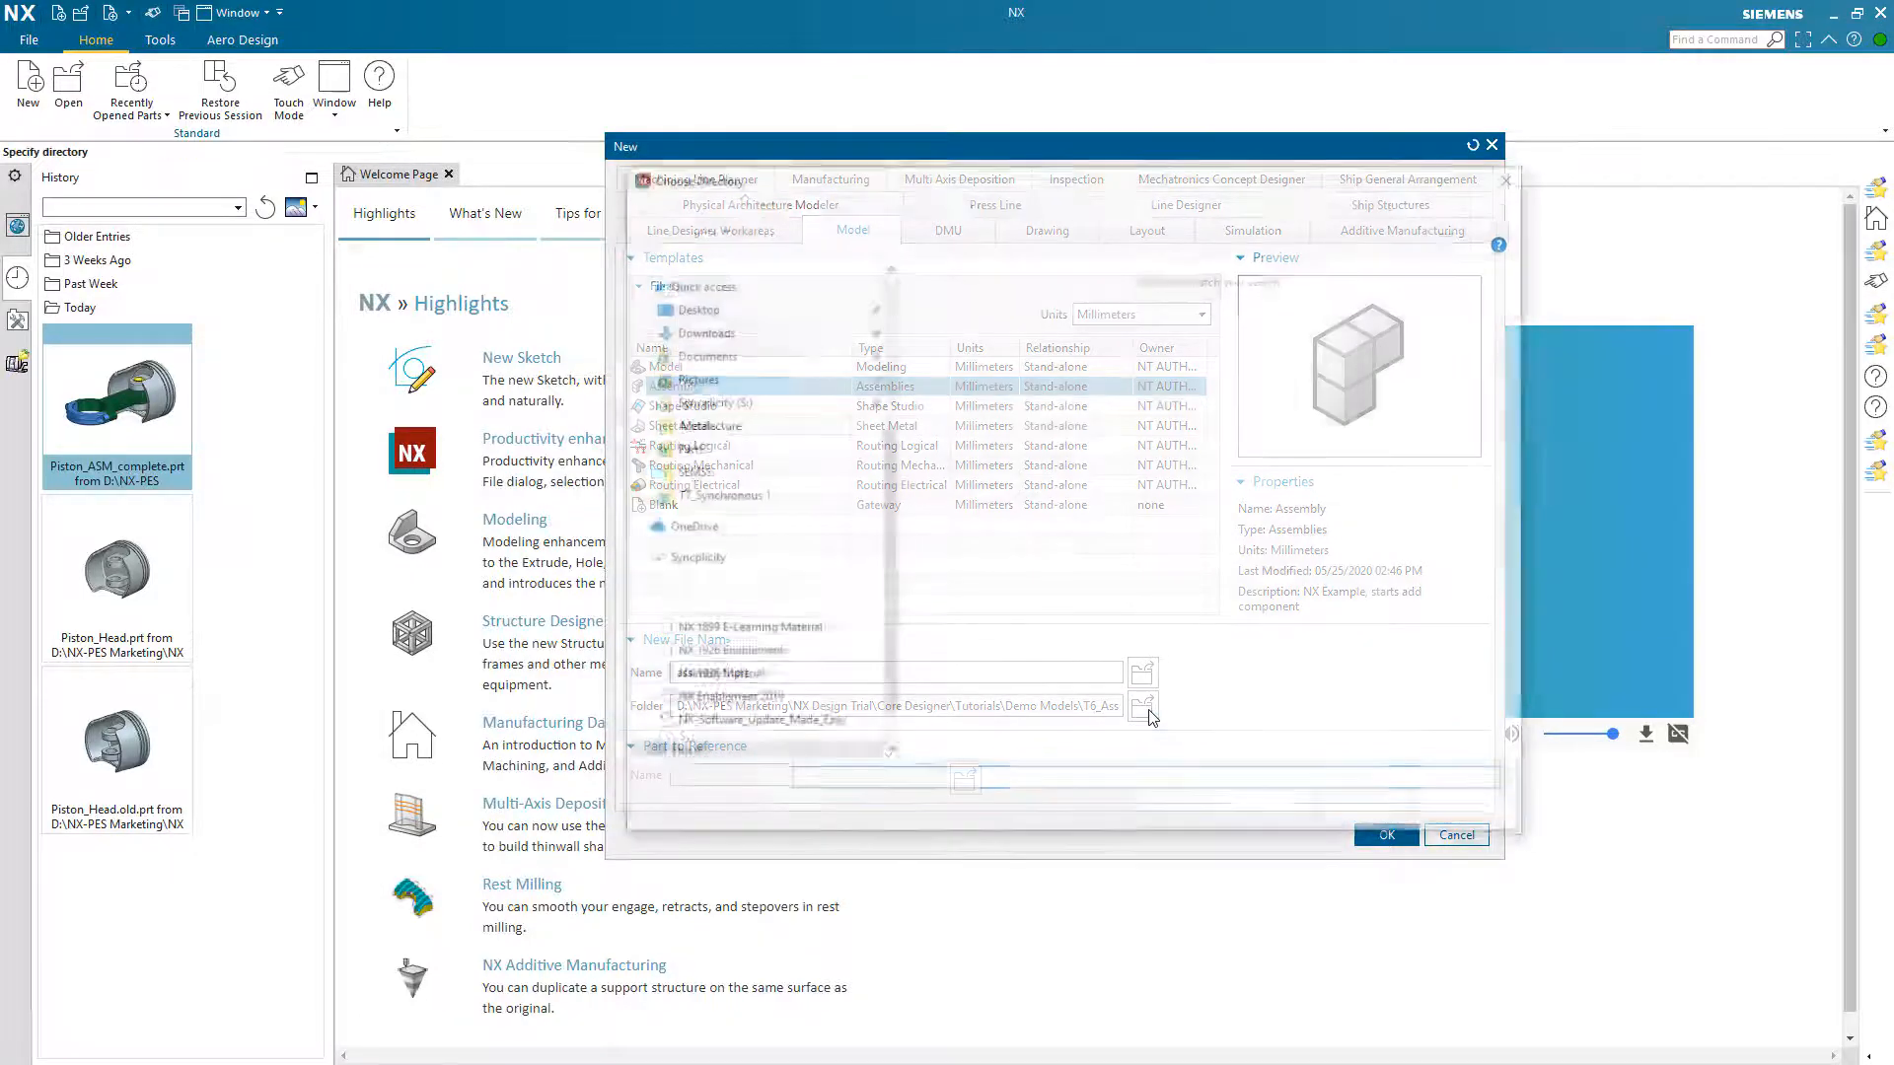
pyautogui.click(1338, 811)
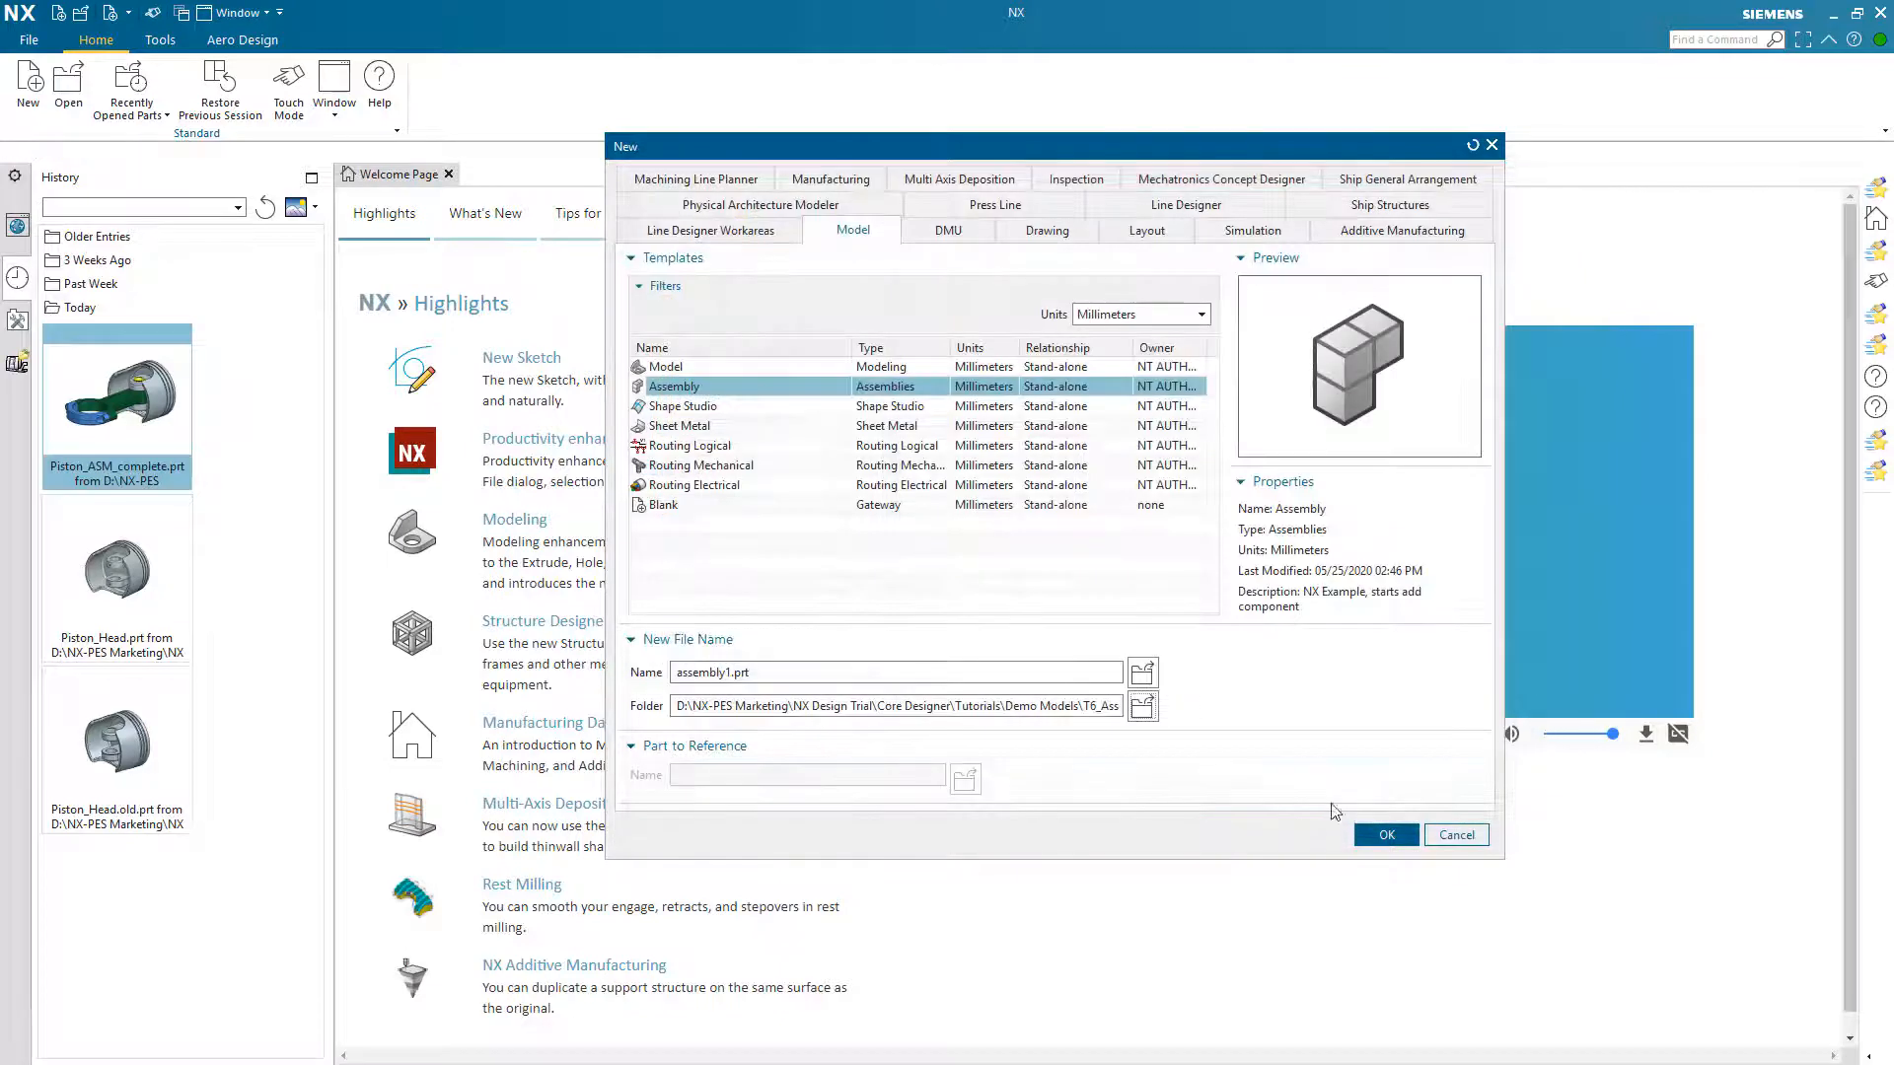
pyautogui.click(1142, 673)
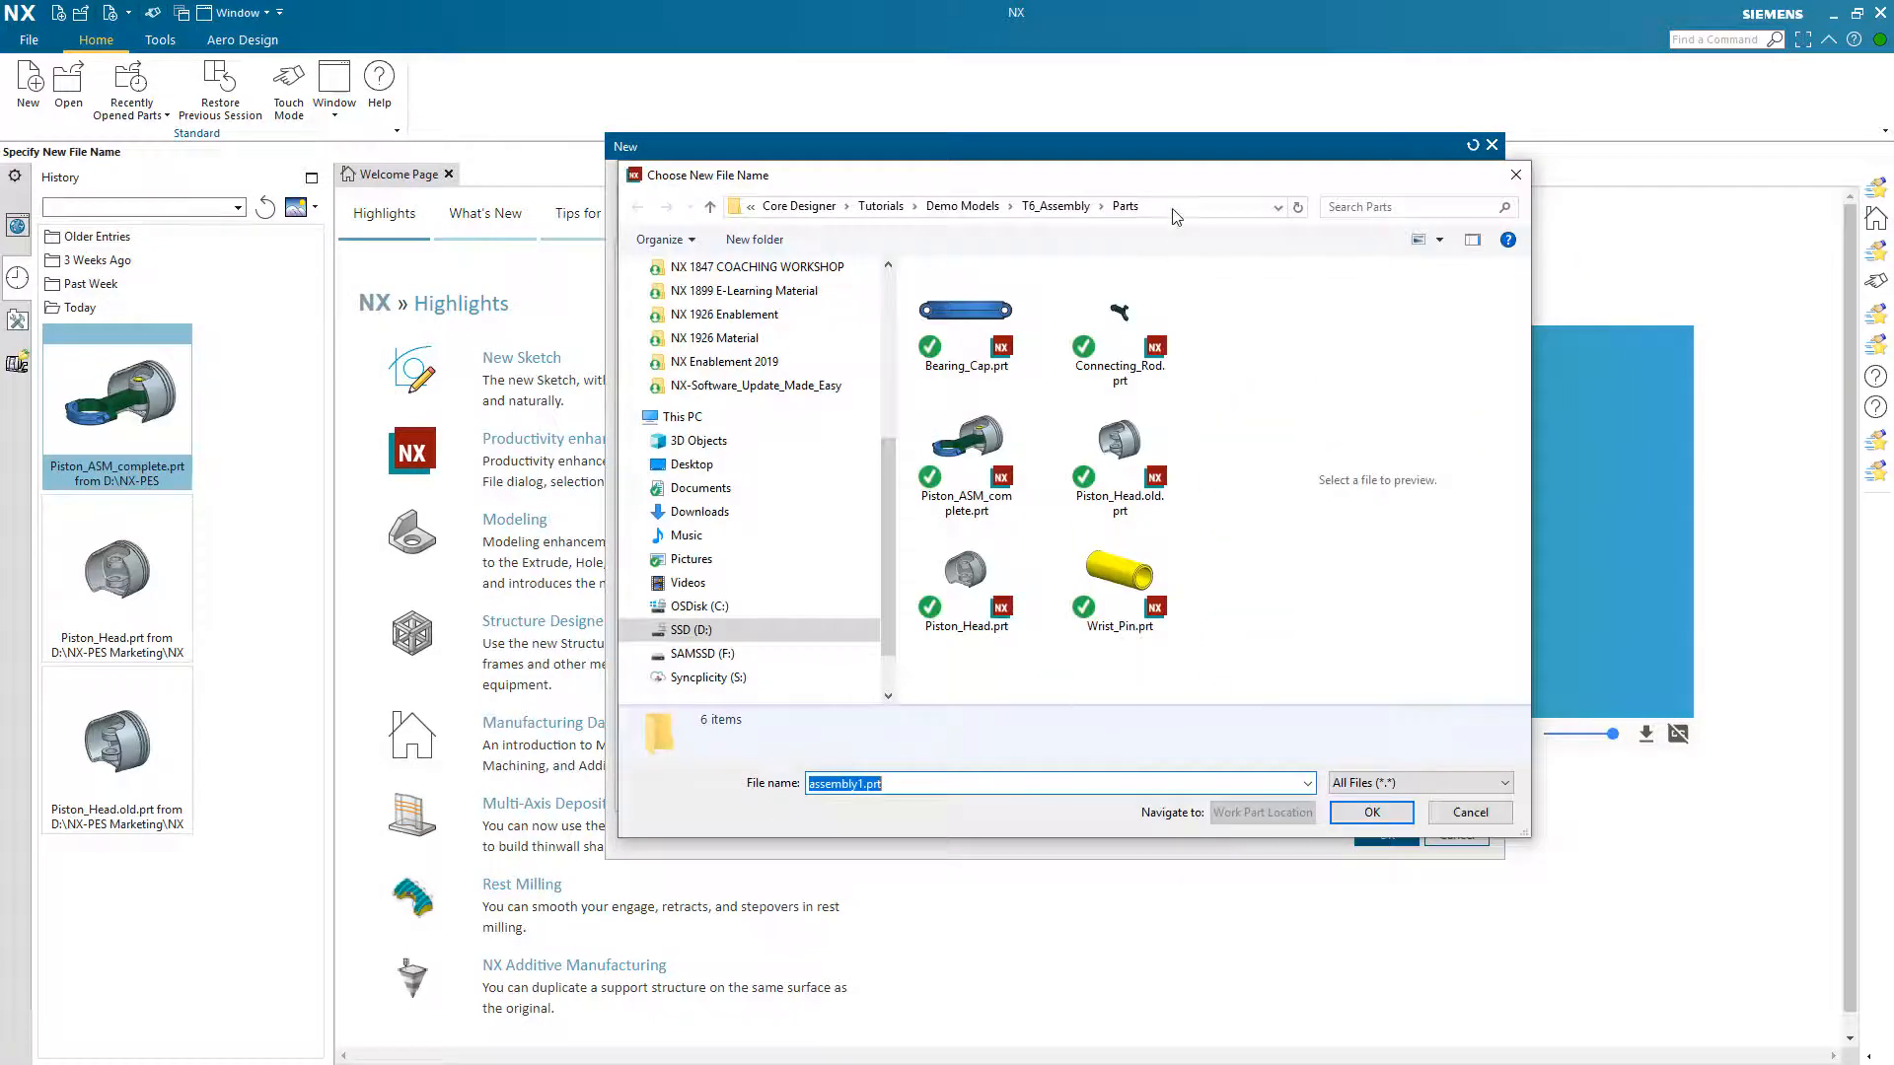
pyautogui.click(1122, 331)
pyautogui.click(1131, 481)
pyautogui.click(1139, 552)
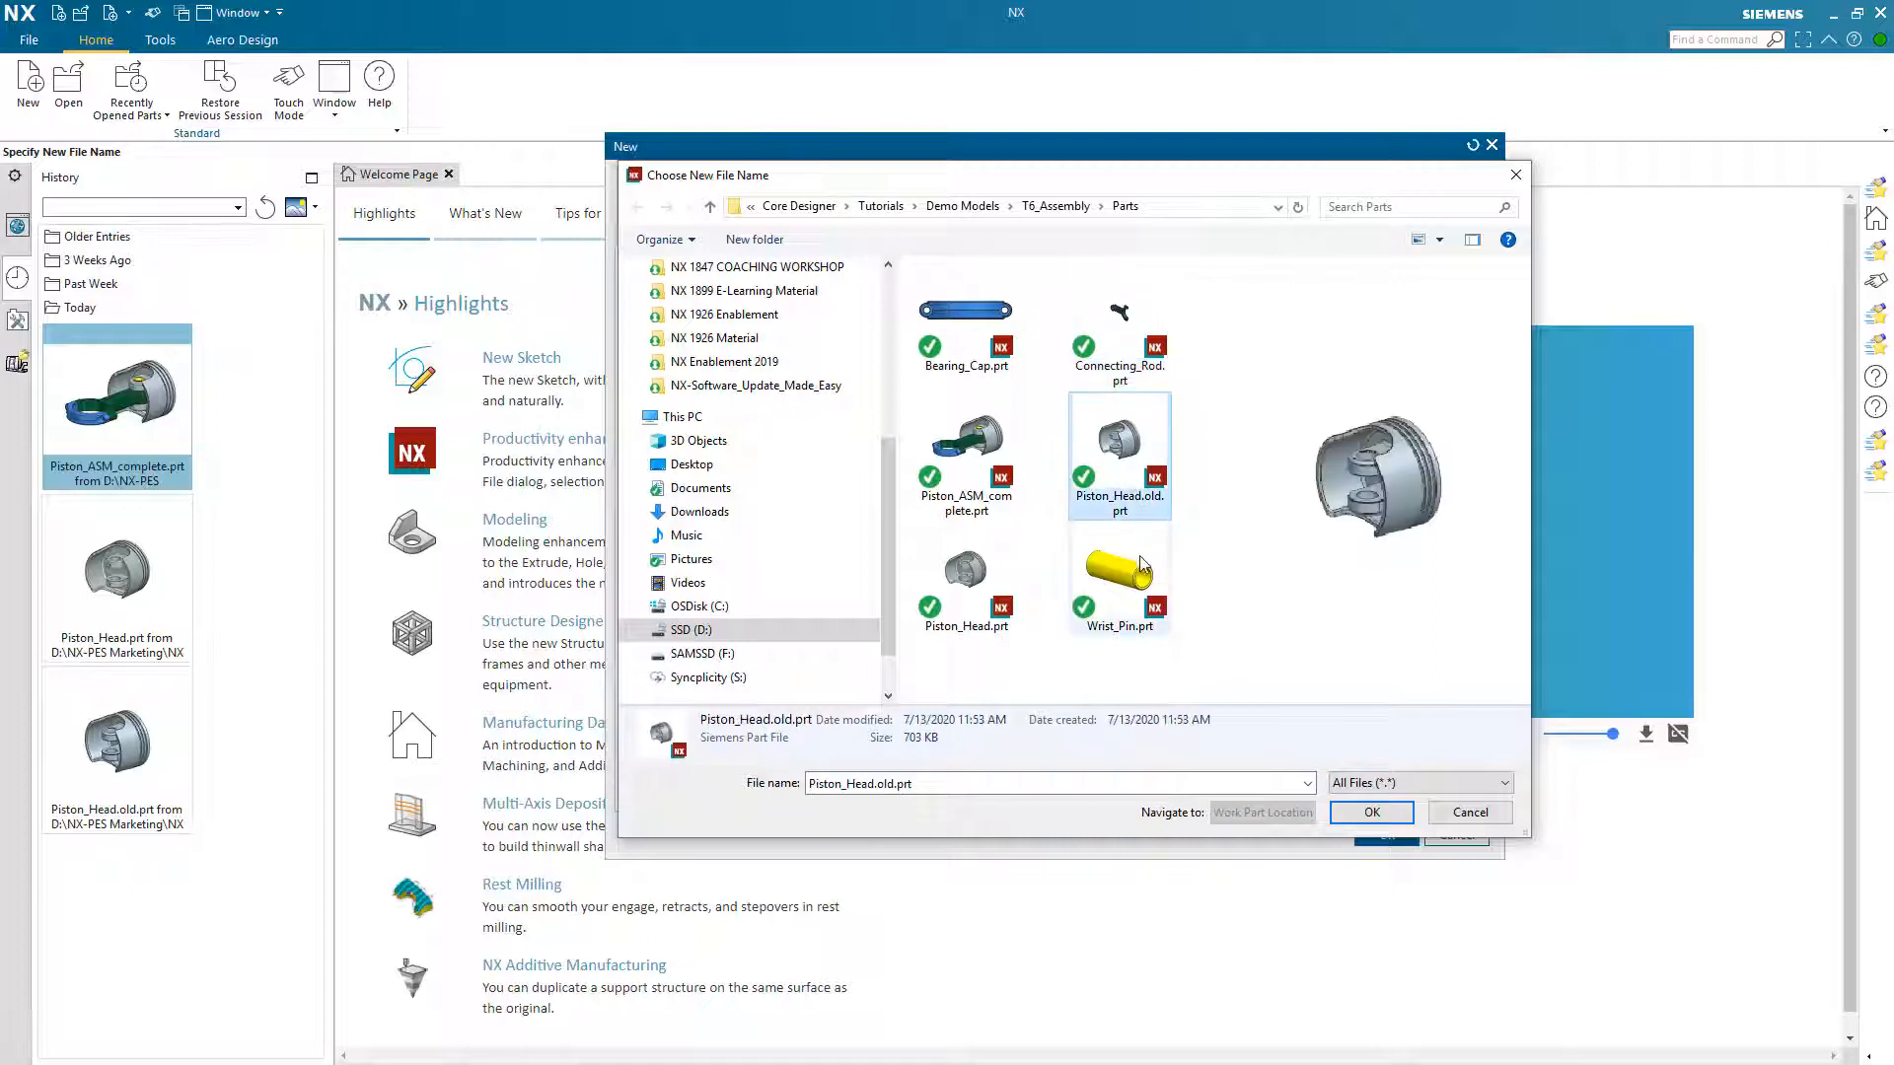
pyautogui.click(1011, 584)
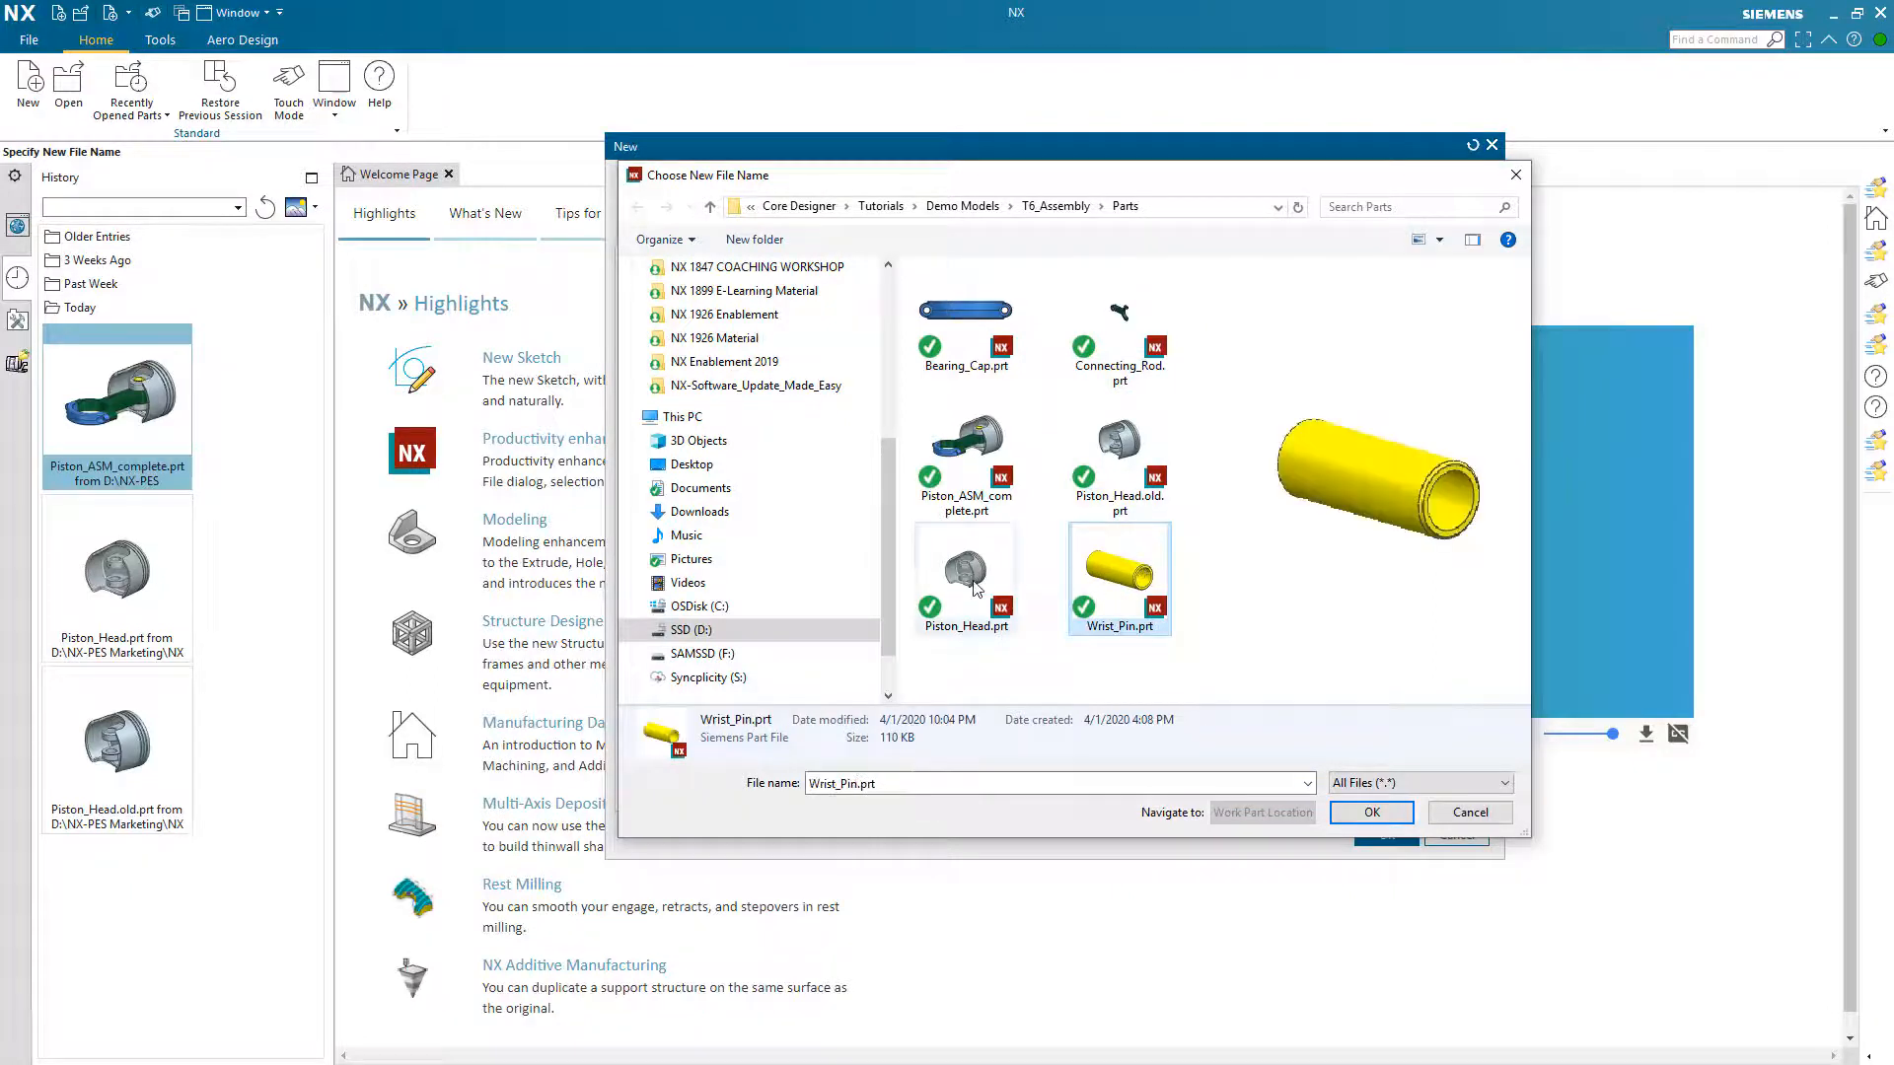
pyautogui.click(983, 460)
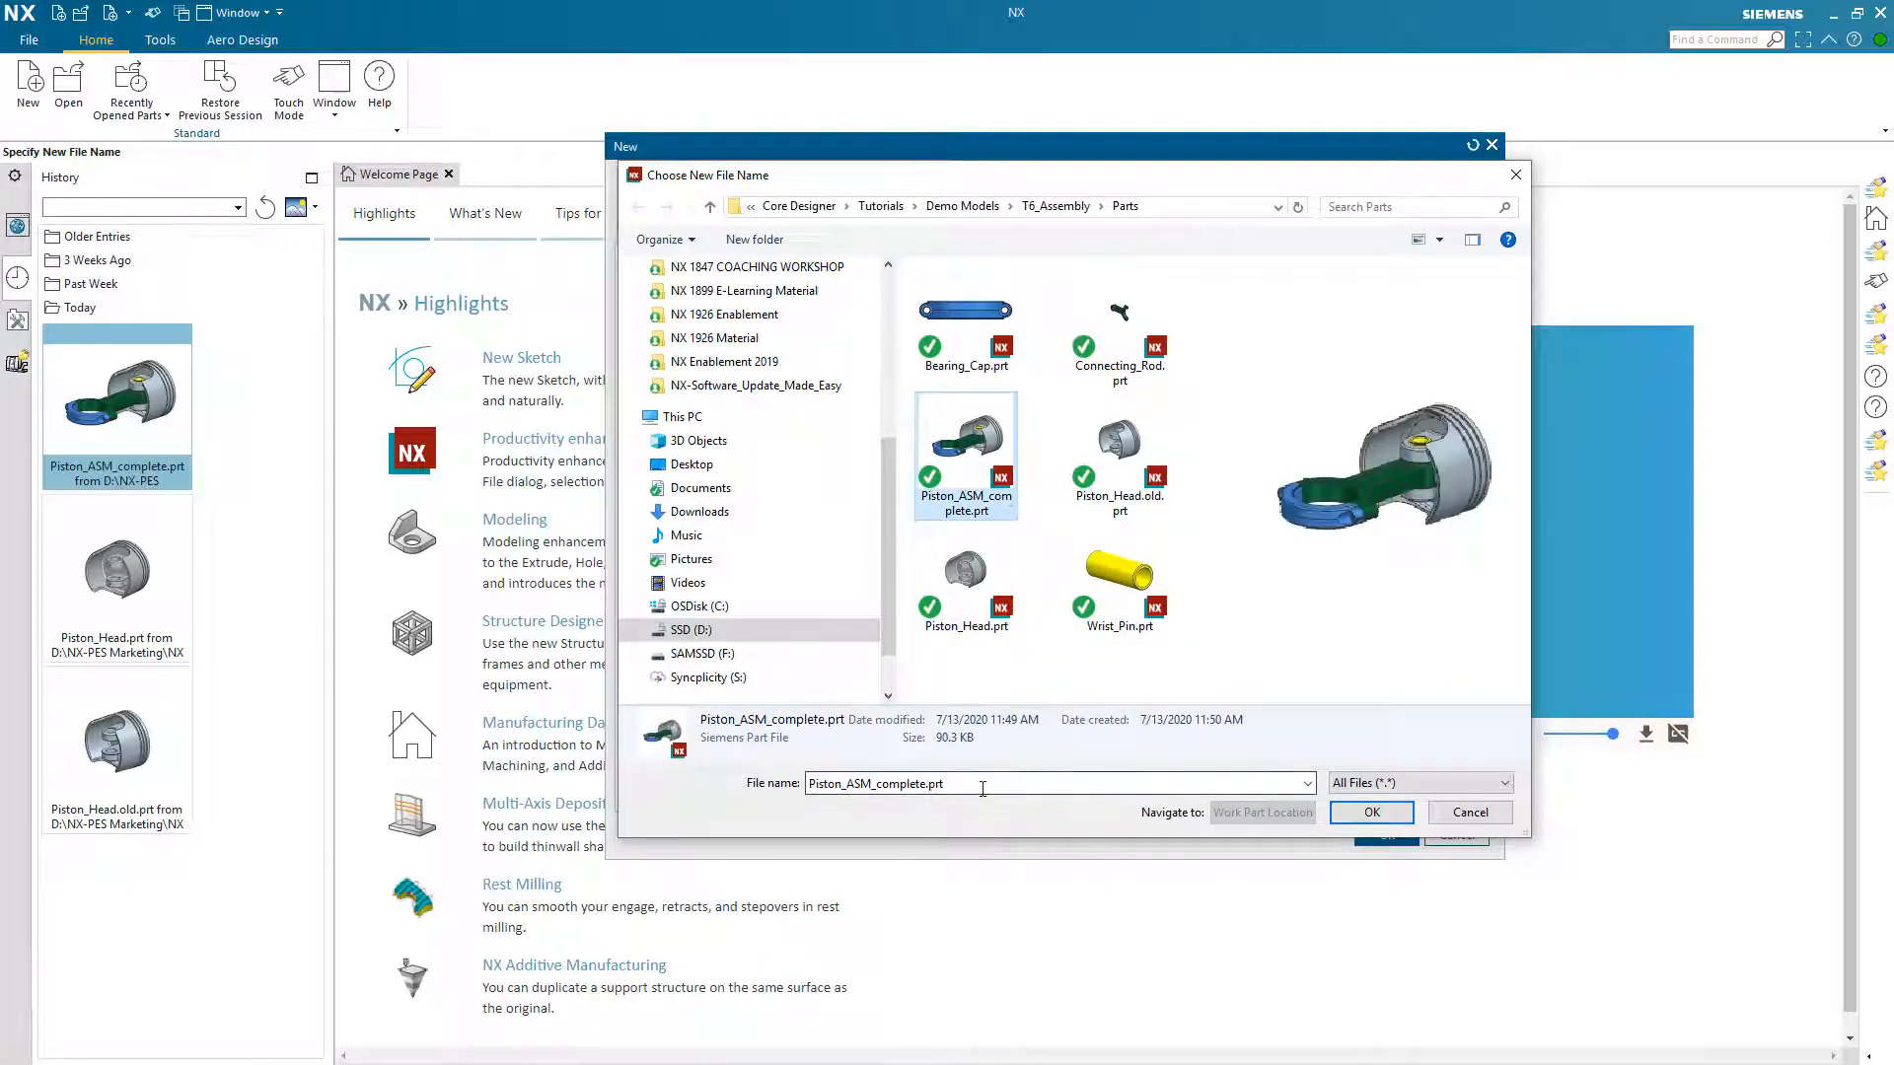
# Step: Name the new file Piston_assy and create it from the millimetre Assembly template
pyautogui.click(983, 788)
pyautogui.click(982, 788)
pyautogui.press('BackSpace')
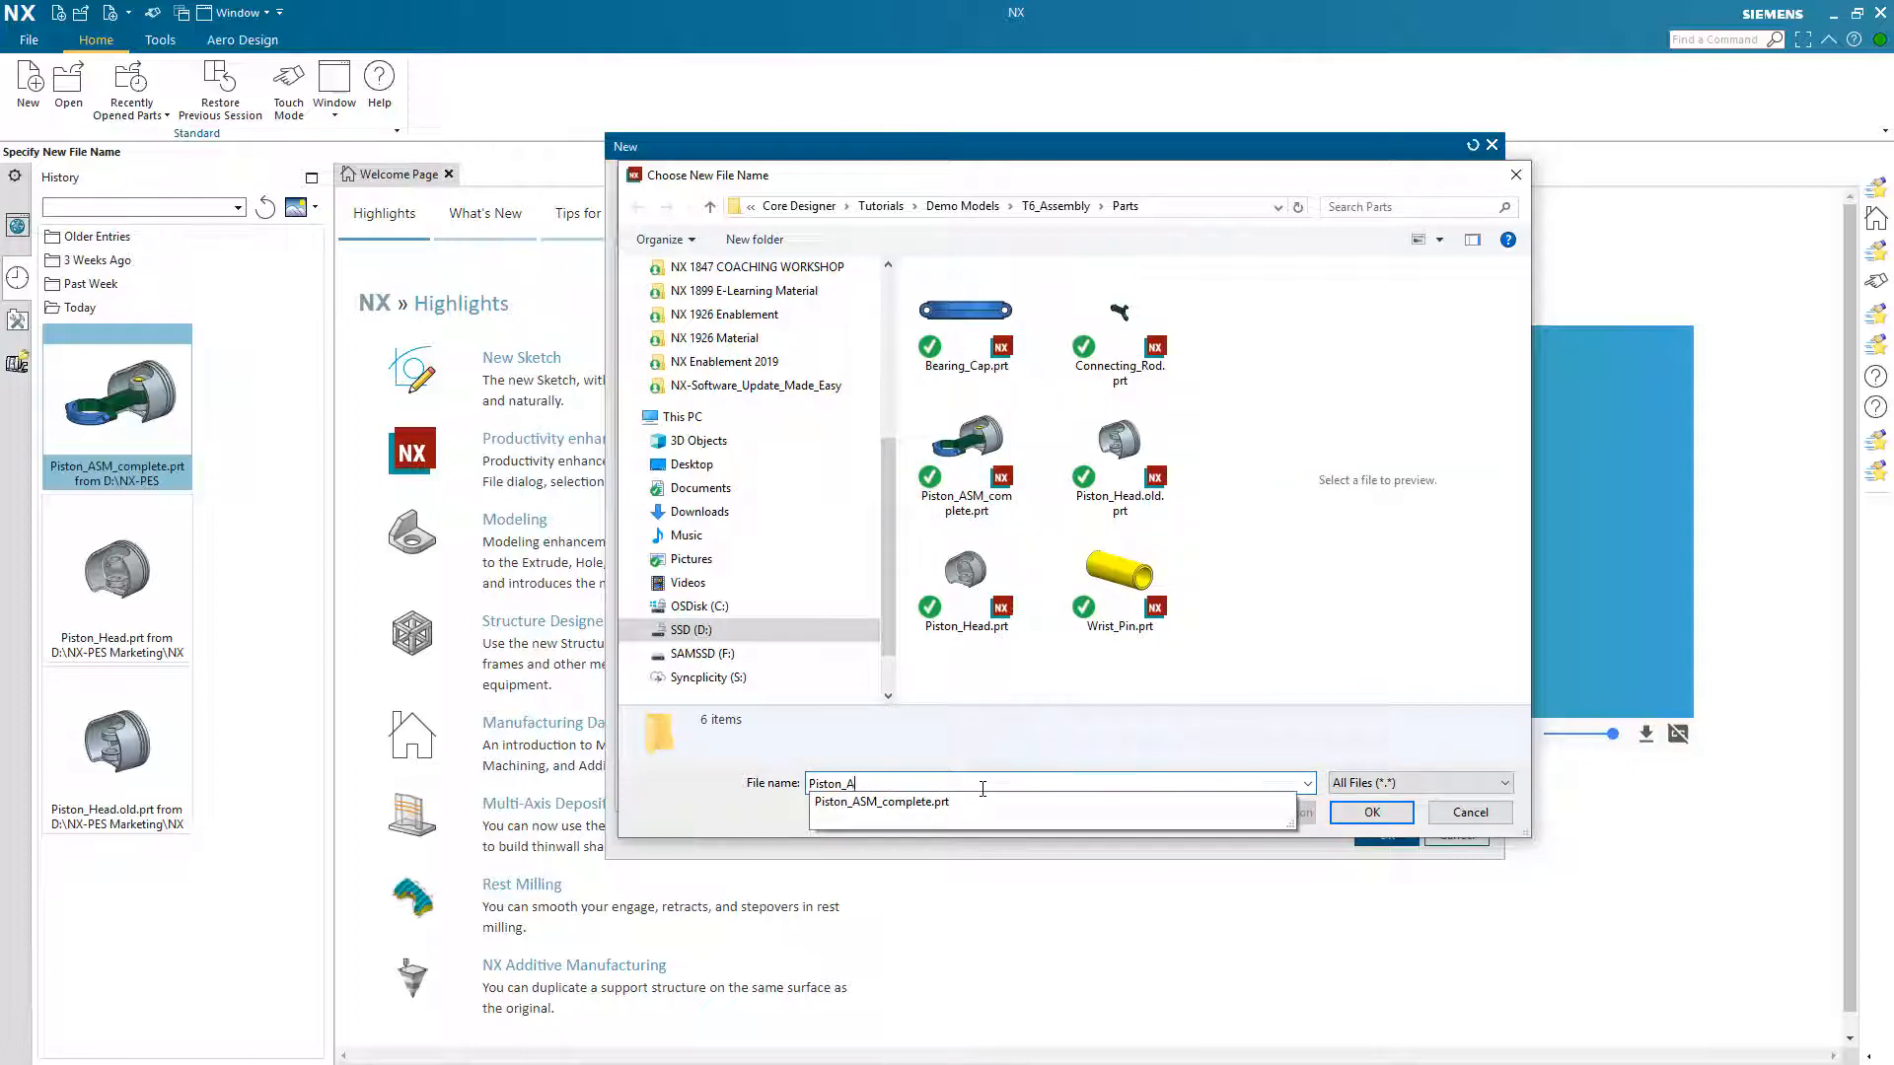
pyautogui.press('BackSpace')
pyautogui.write('assy')
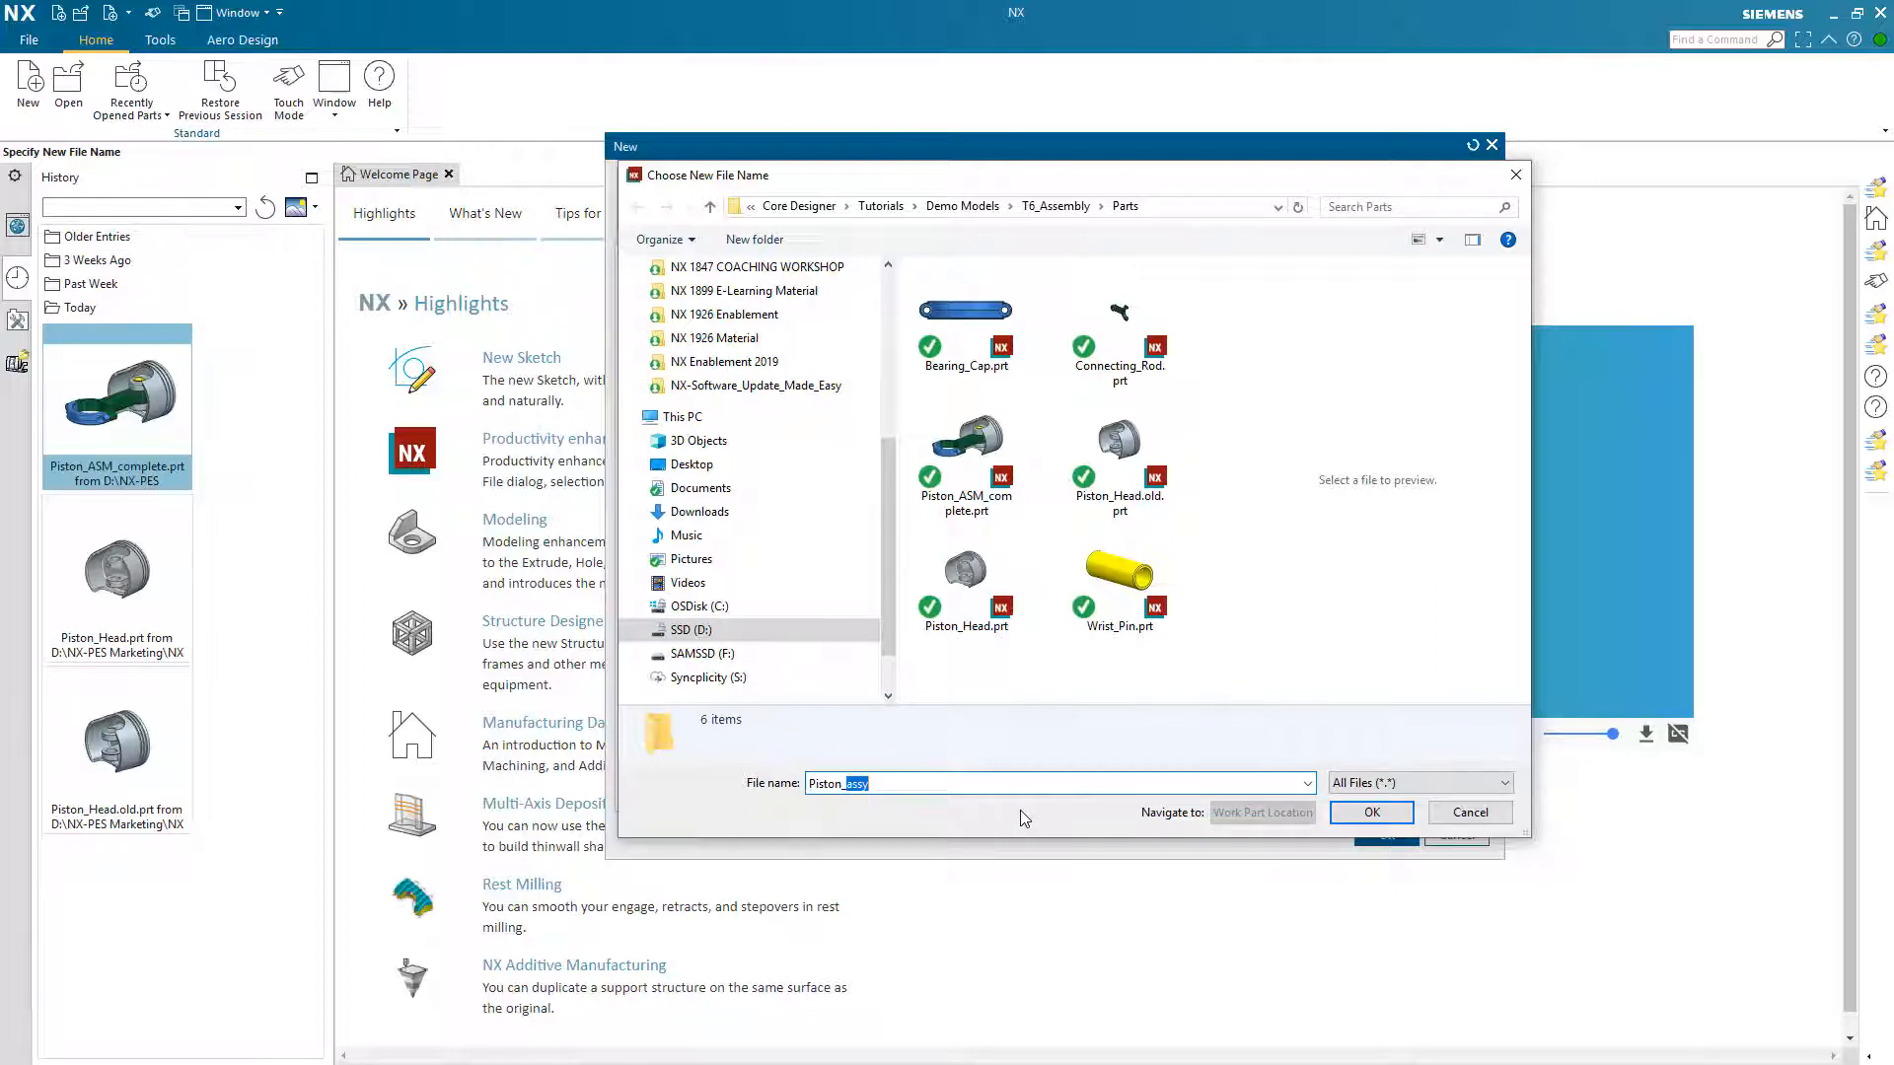
pyautogui.click(1370, 813)
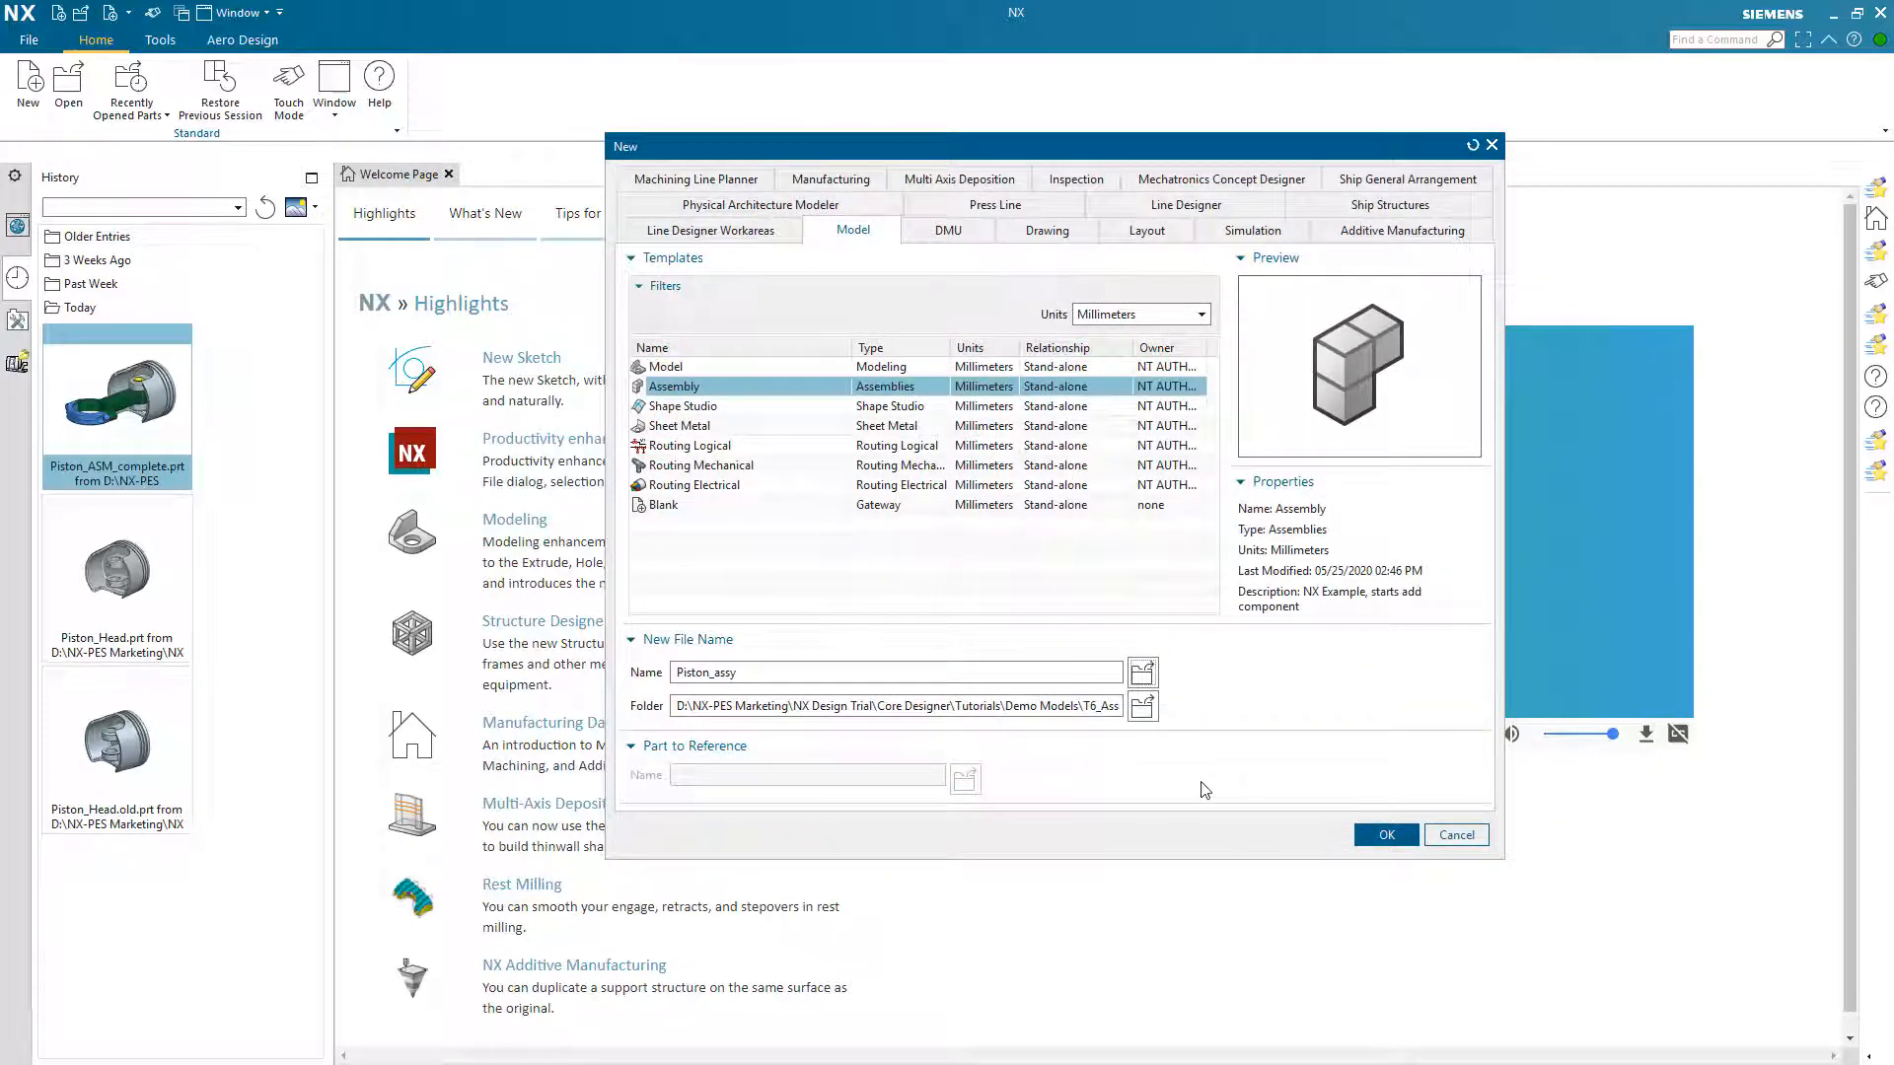
pyautogui.click(1387, 835)
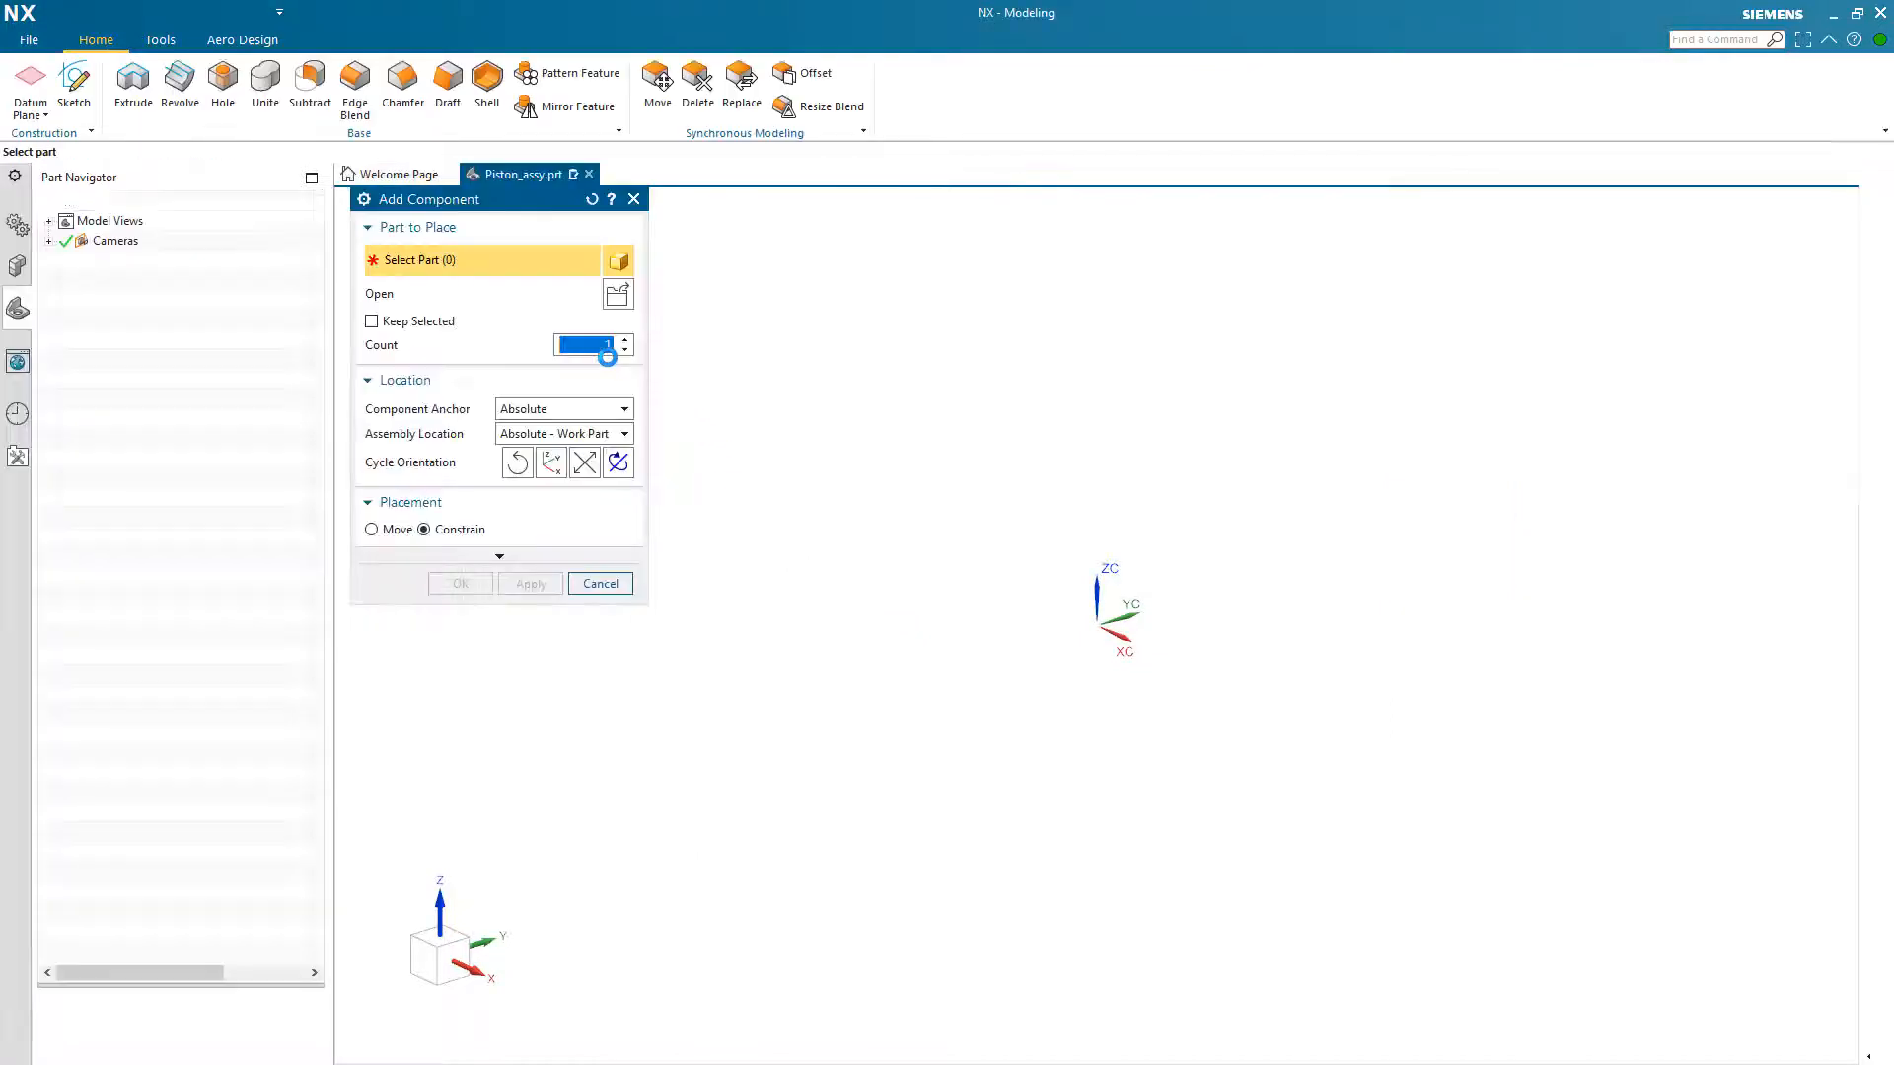
# Step: Load Piston_Head.prt from the Parts folder as the component to place
pyautogui.click(618, 295)
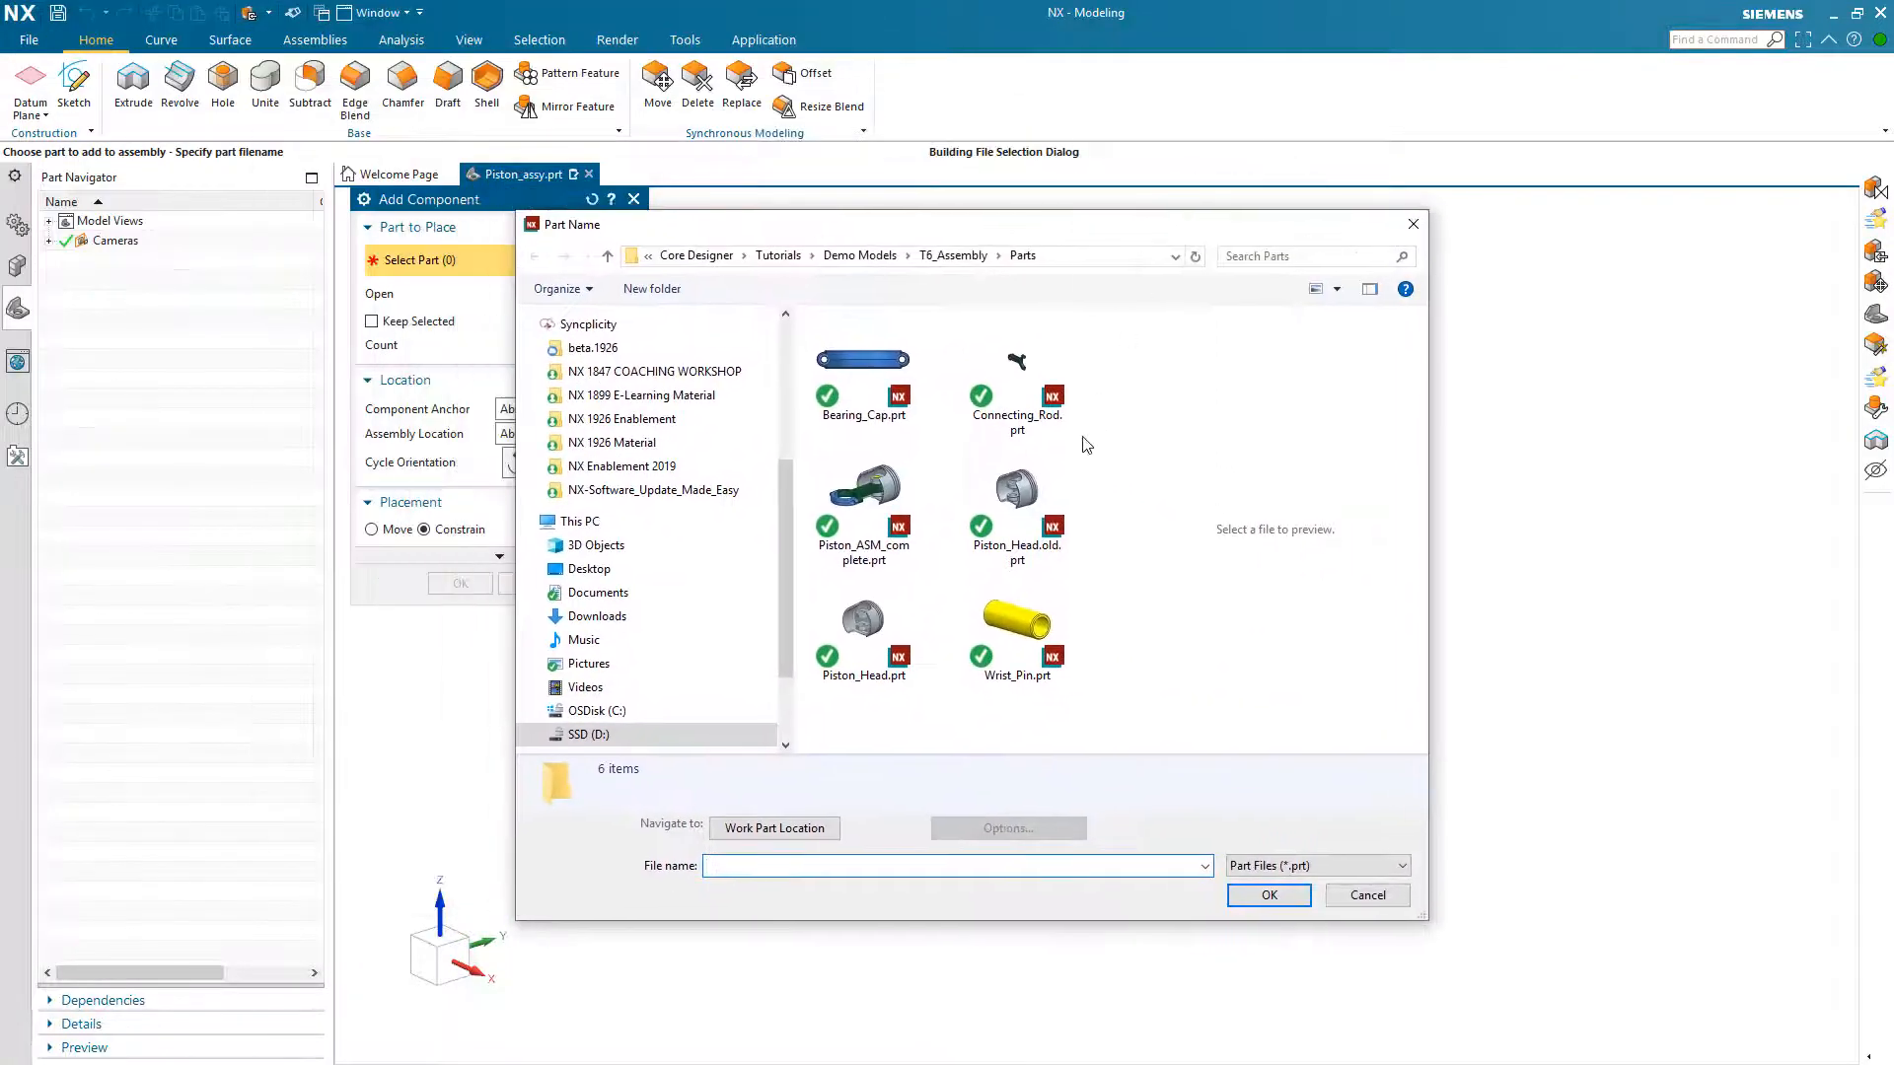
pyautogui.click(1026, 498)
pyautogui.click(864, 651)
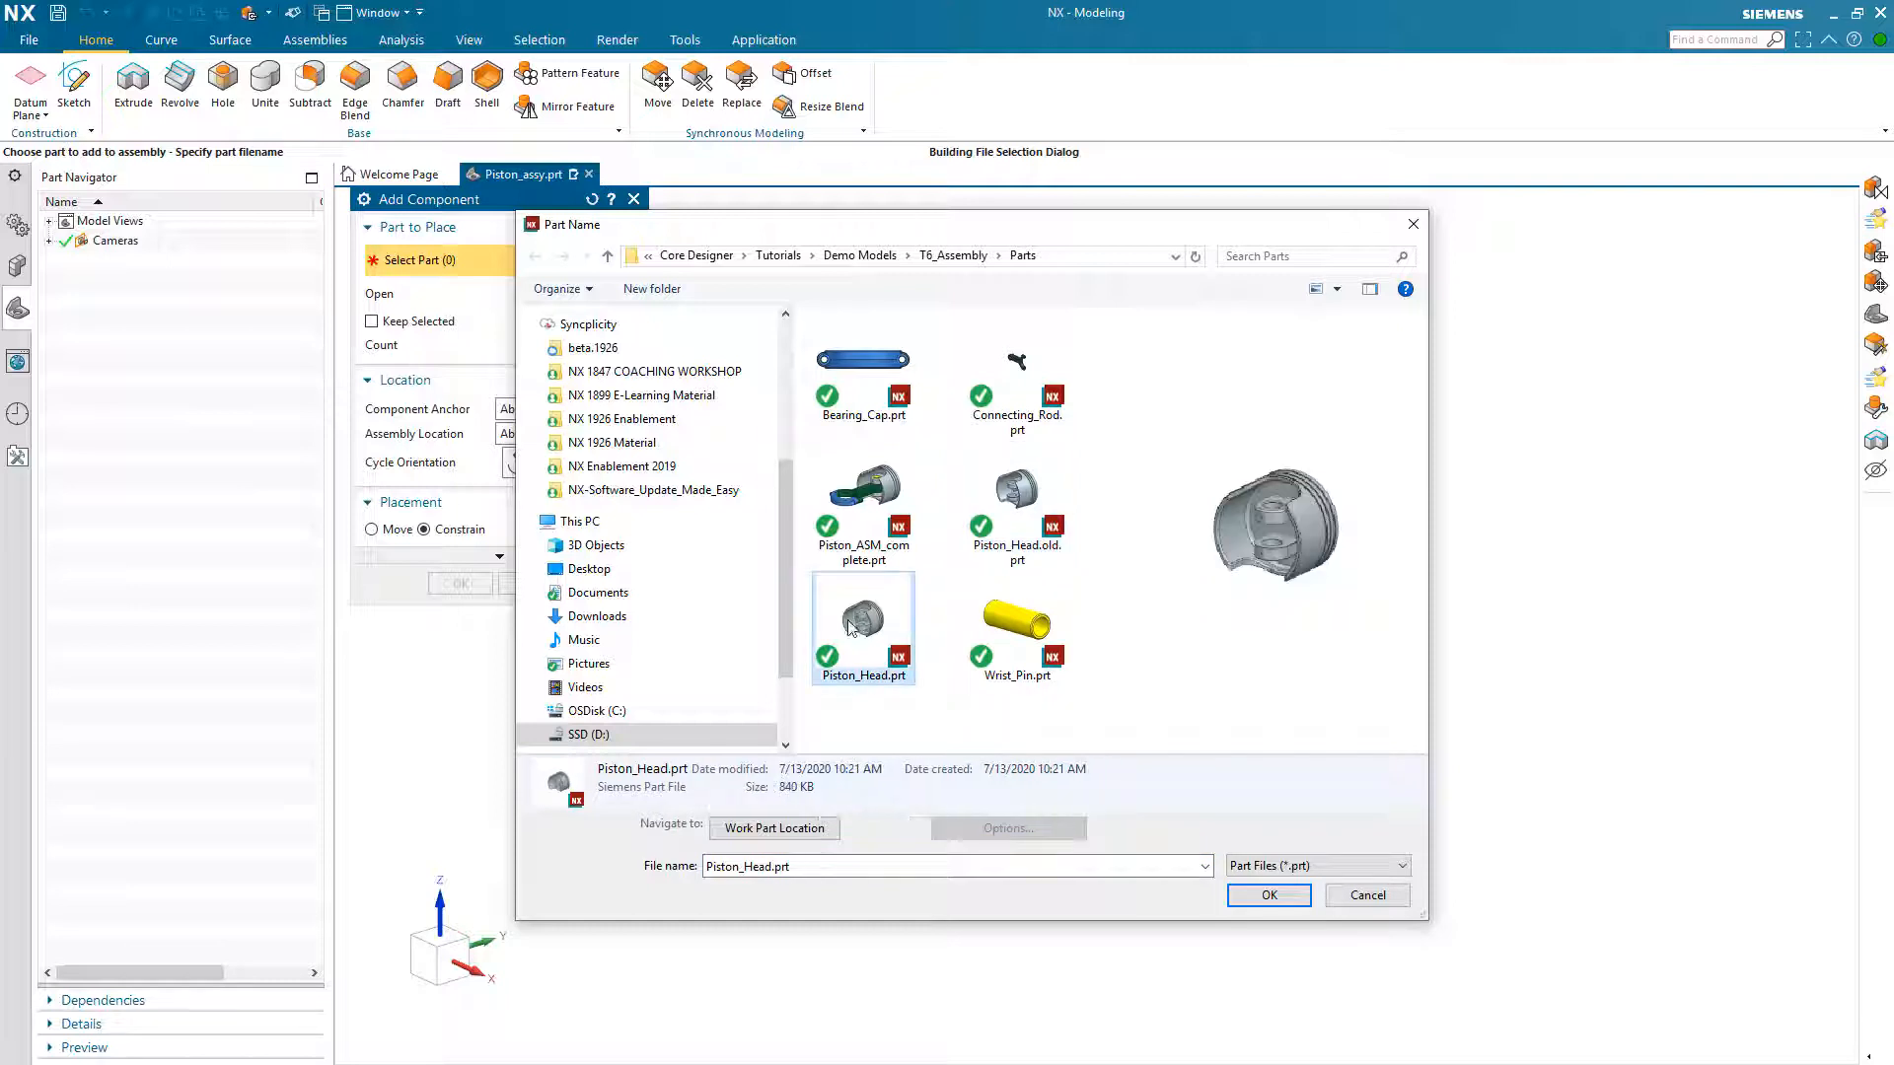
pyautogui.click(1270, 895)
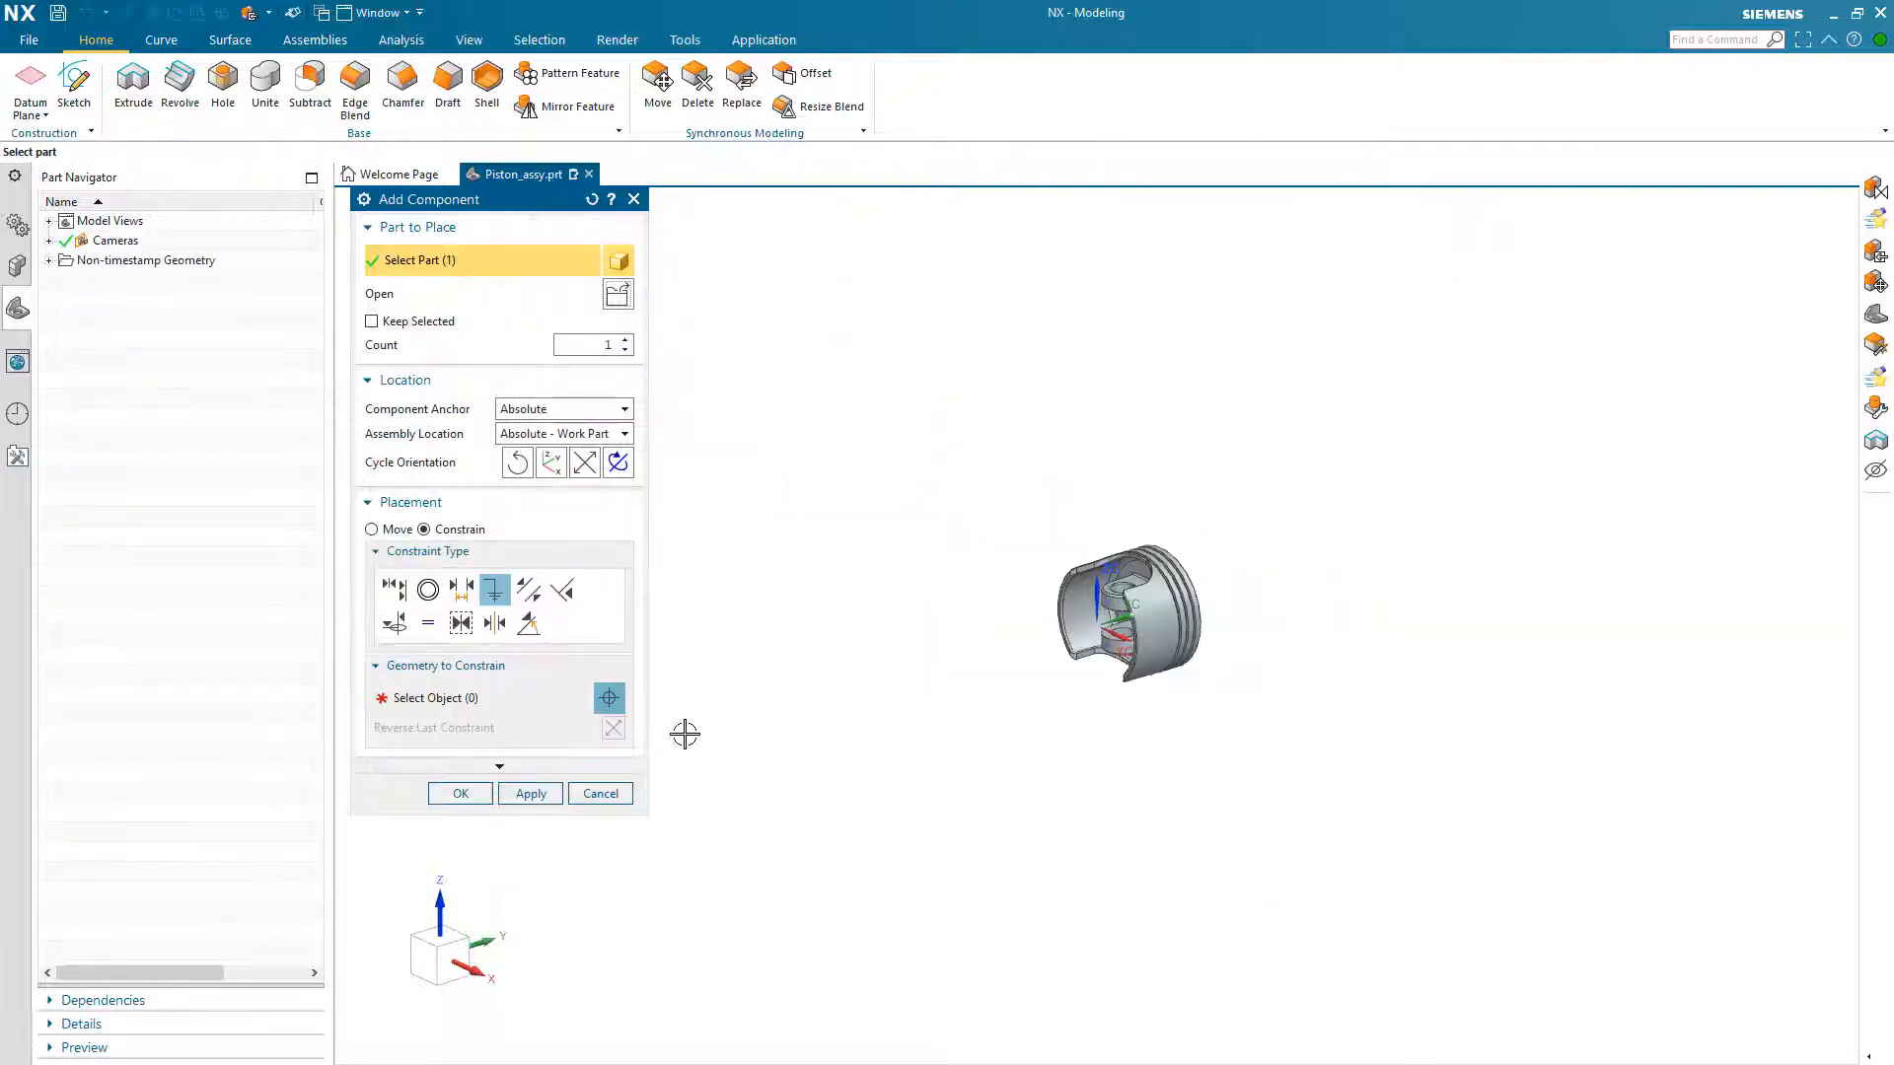
# Step: Place the piston head with an Absolute anchor at Absolute - Work Part and add a Fix constraint to it
pyautogui.click(542, 409)
pyautogui.click(545, 409)
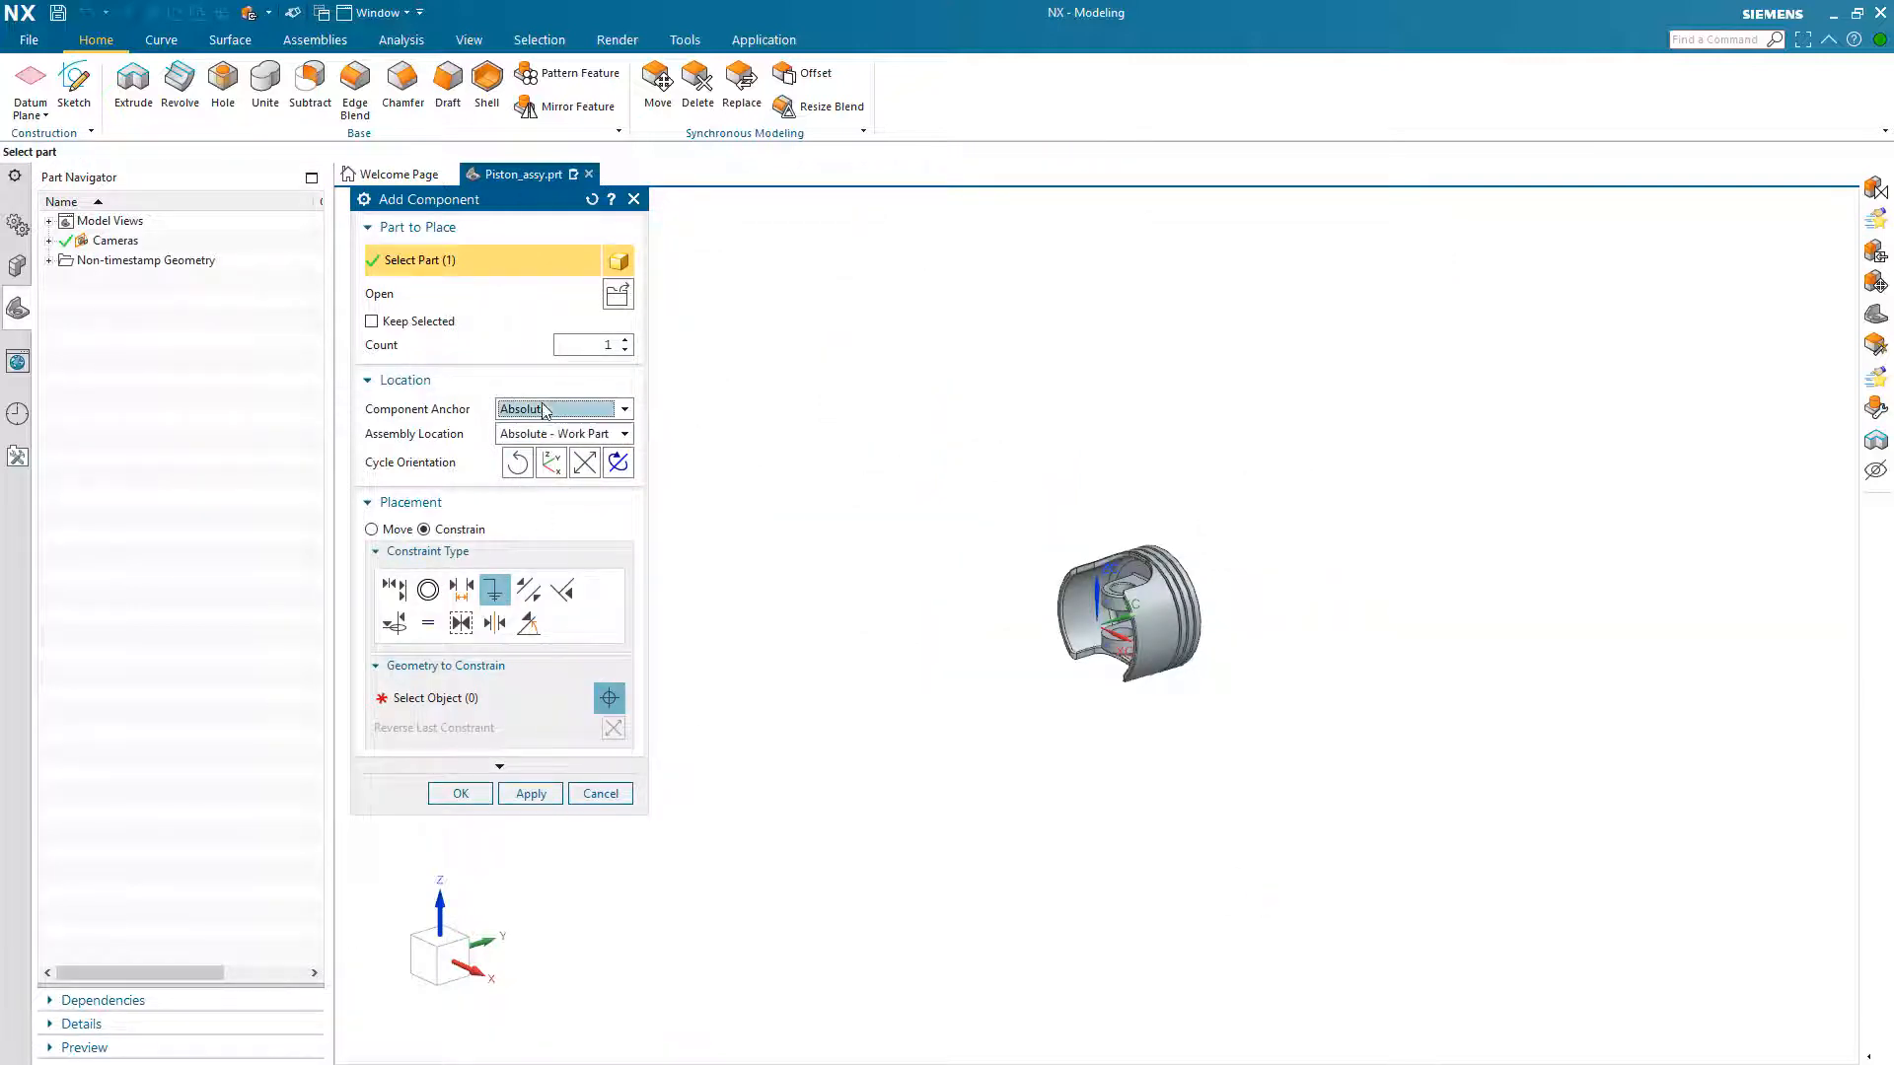
pyautogui.click(550, 435)
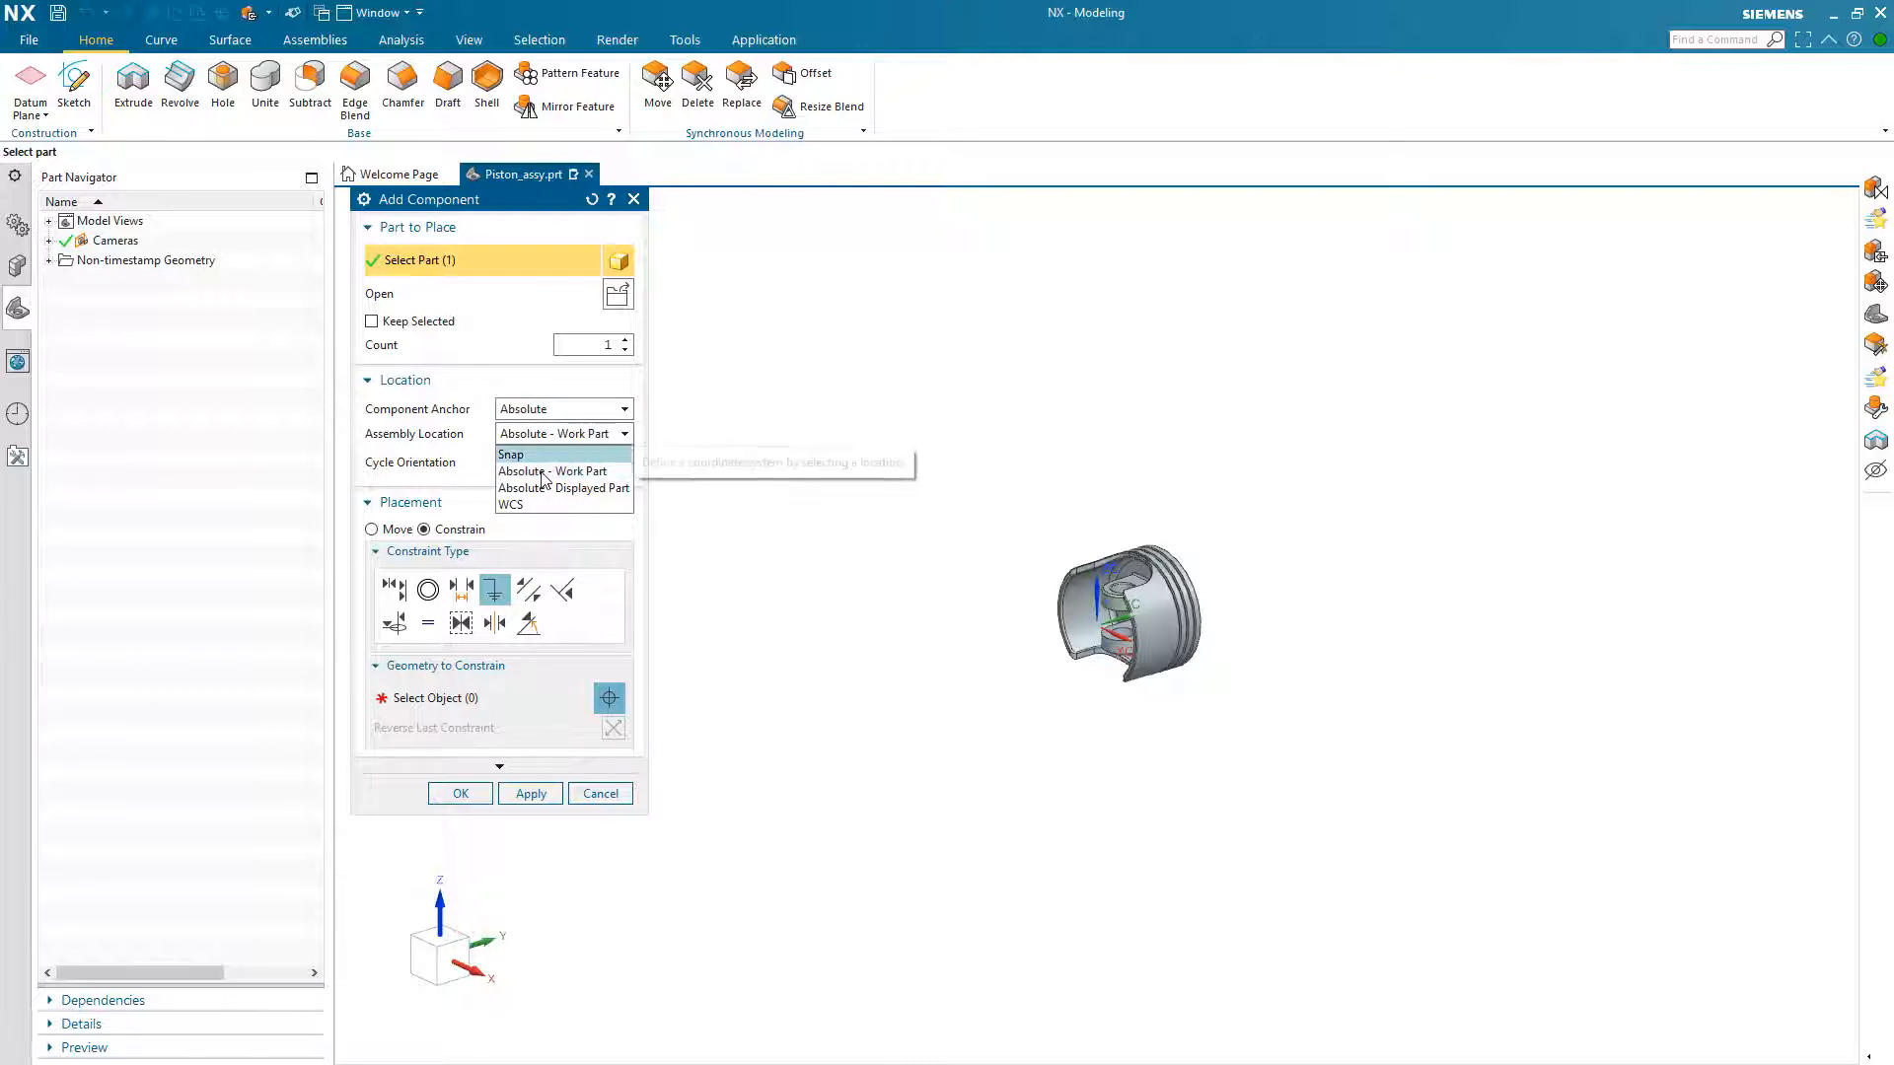
pyautogui.click(549, 464)
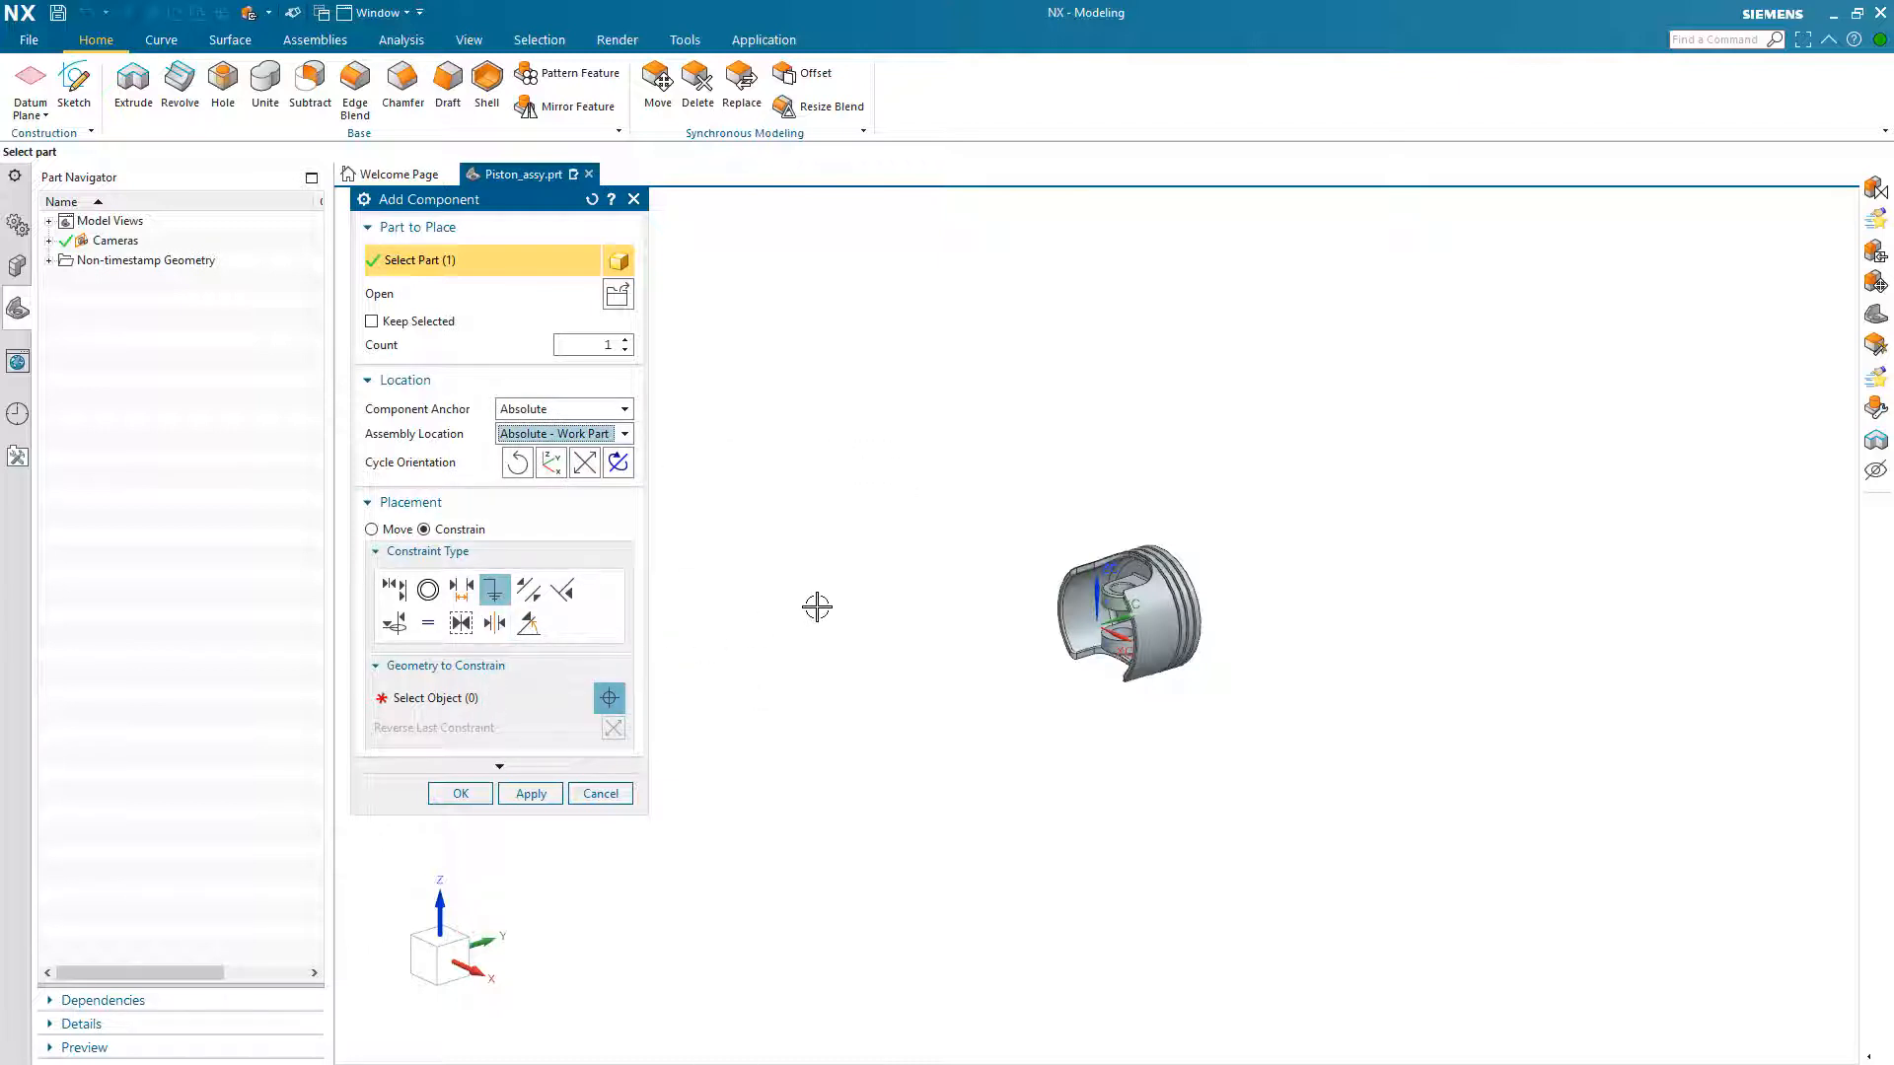
pyautogui.hotkey('ctrl', 'f')
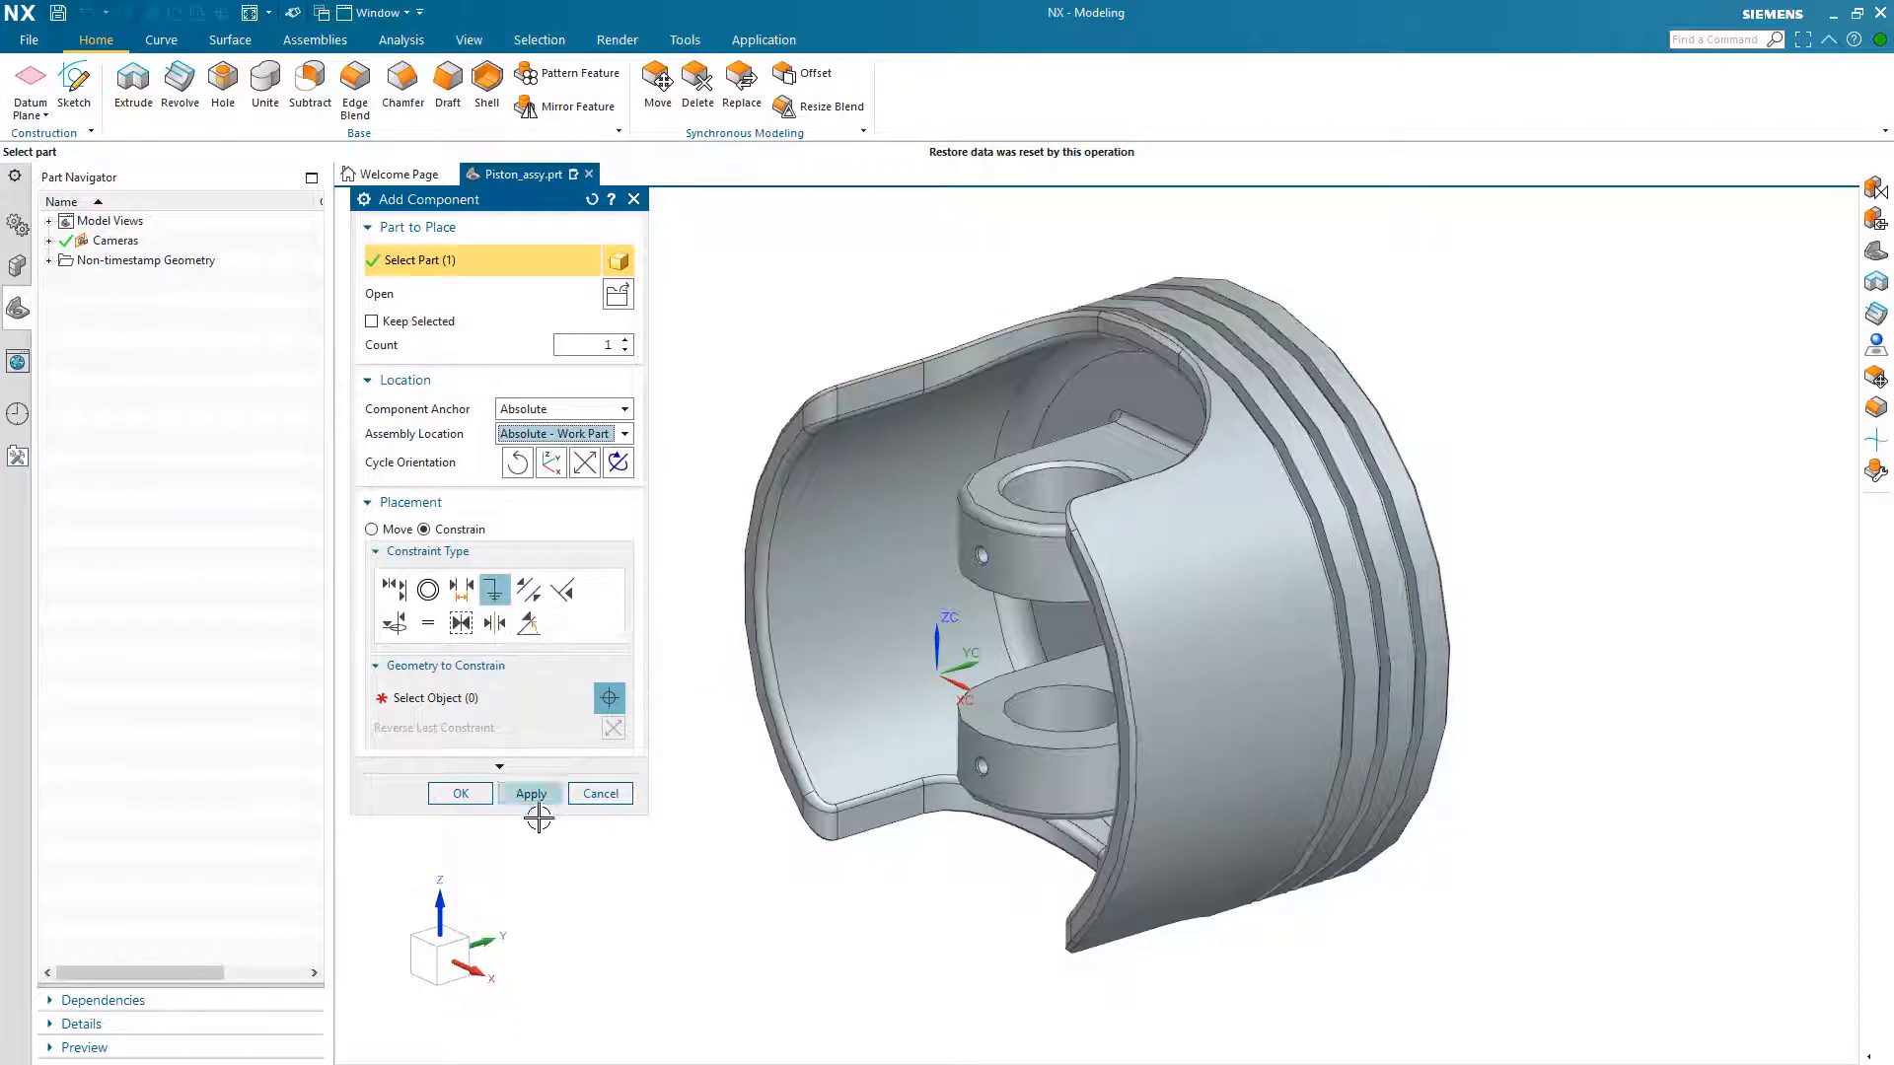
pyautogui.click(461, 794)
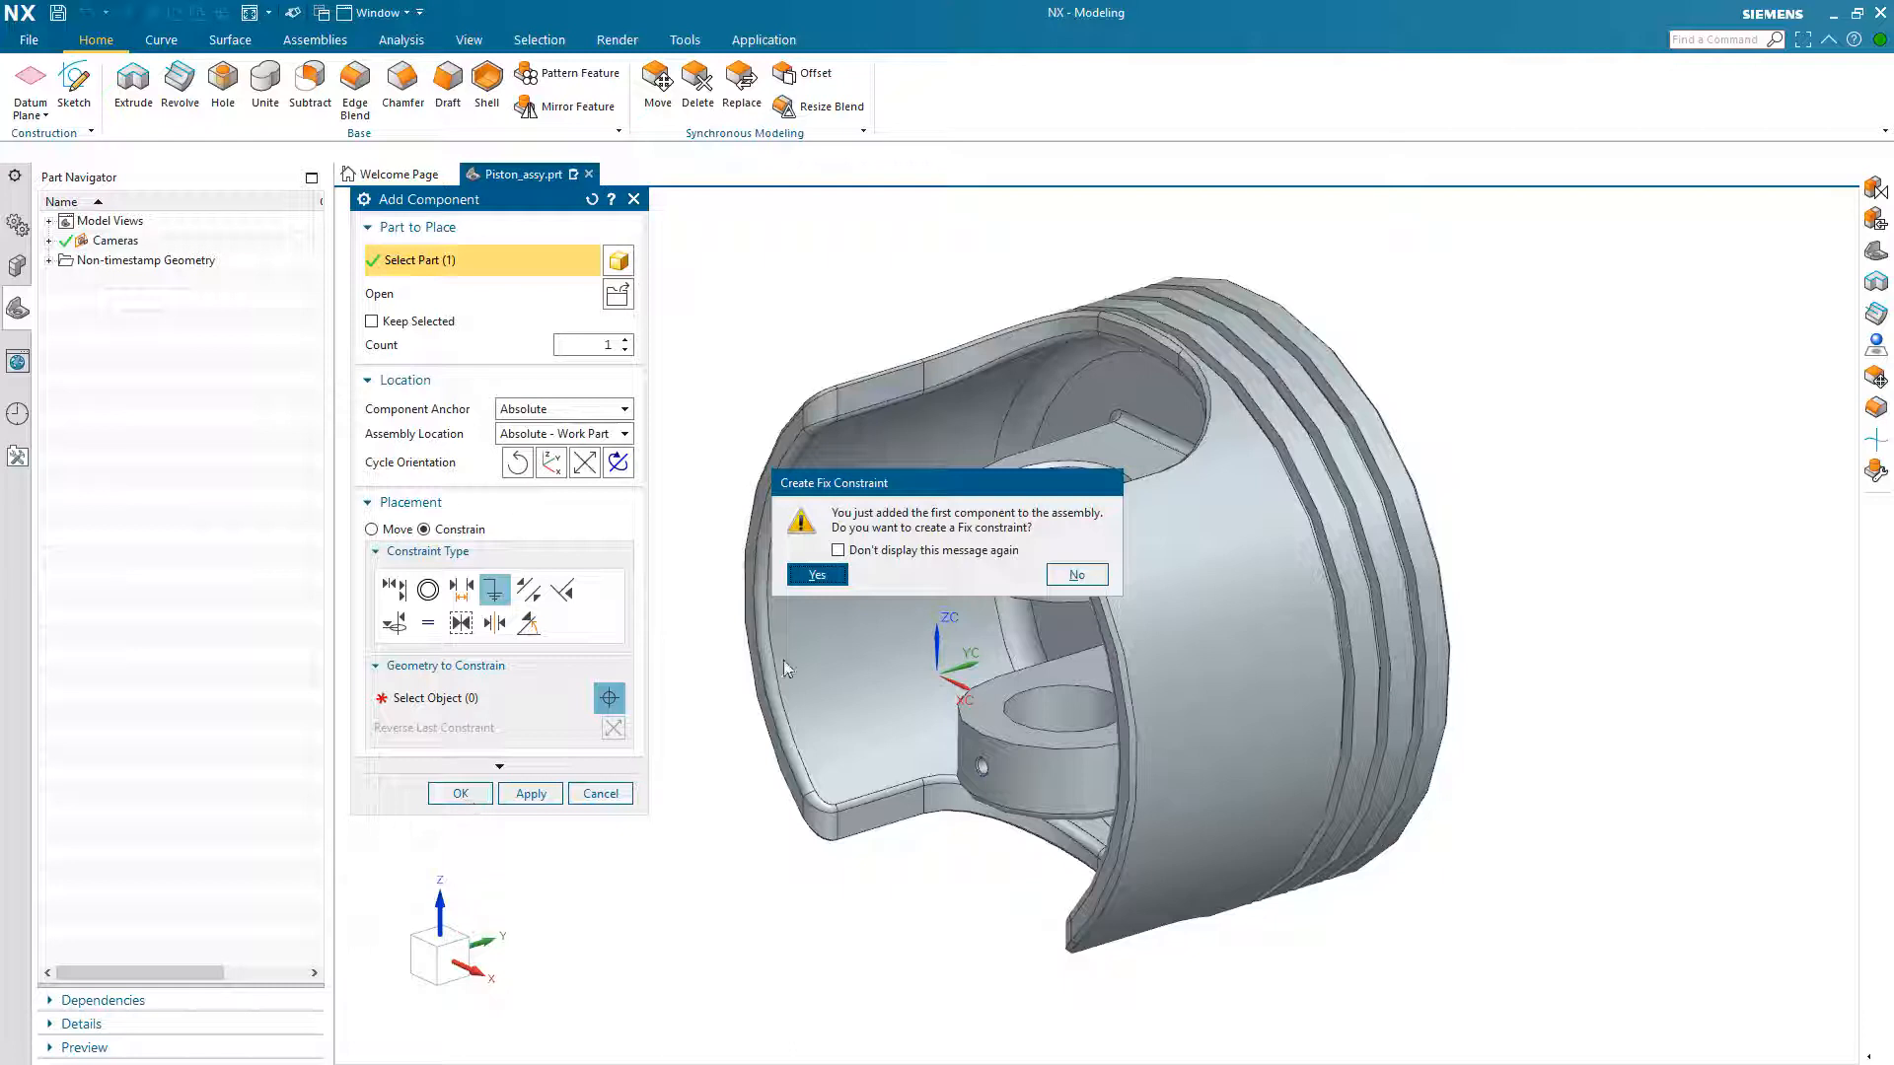
pyautogui.click(822, 580)
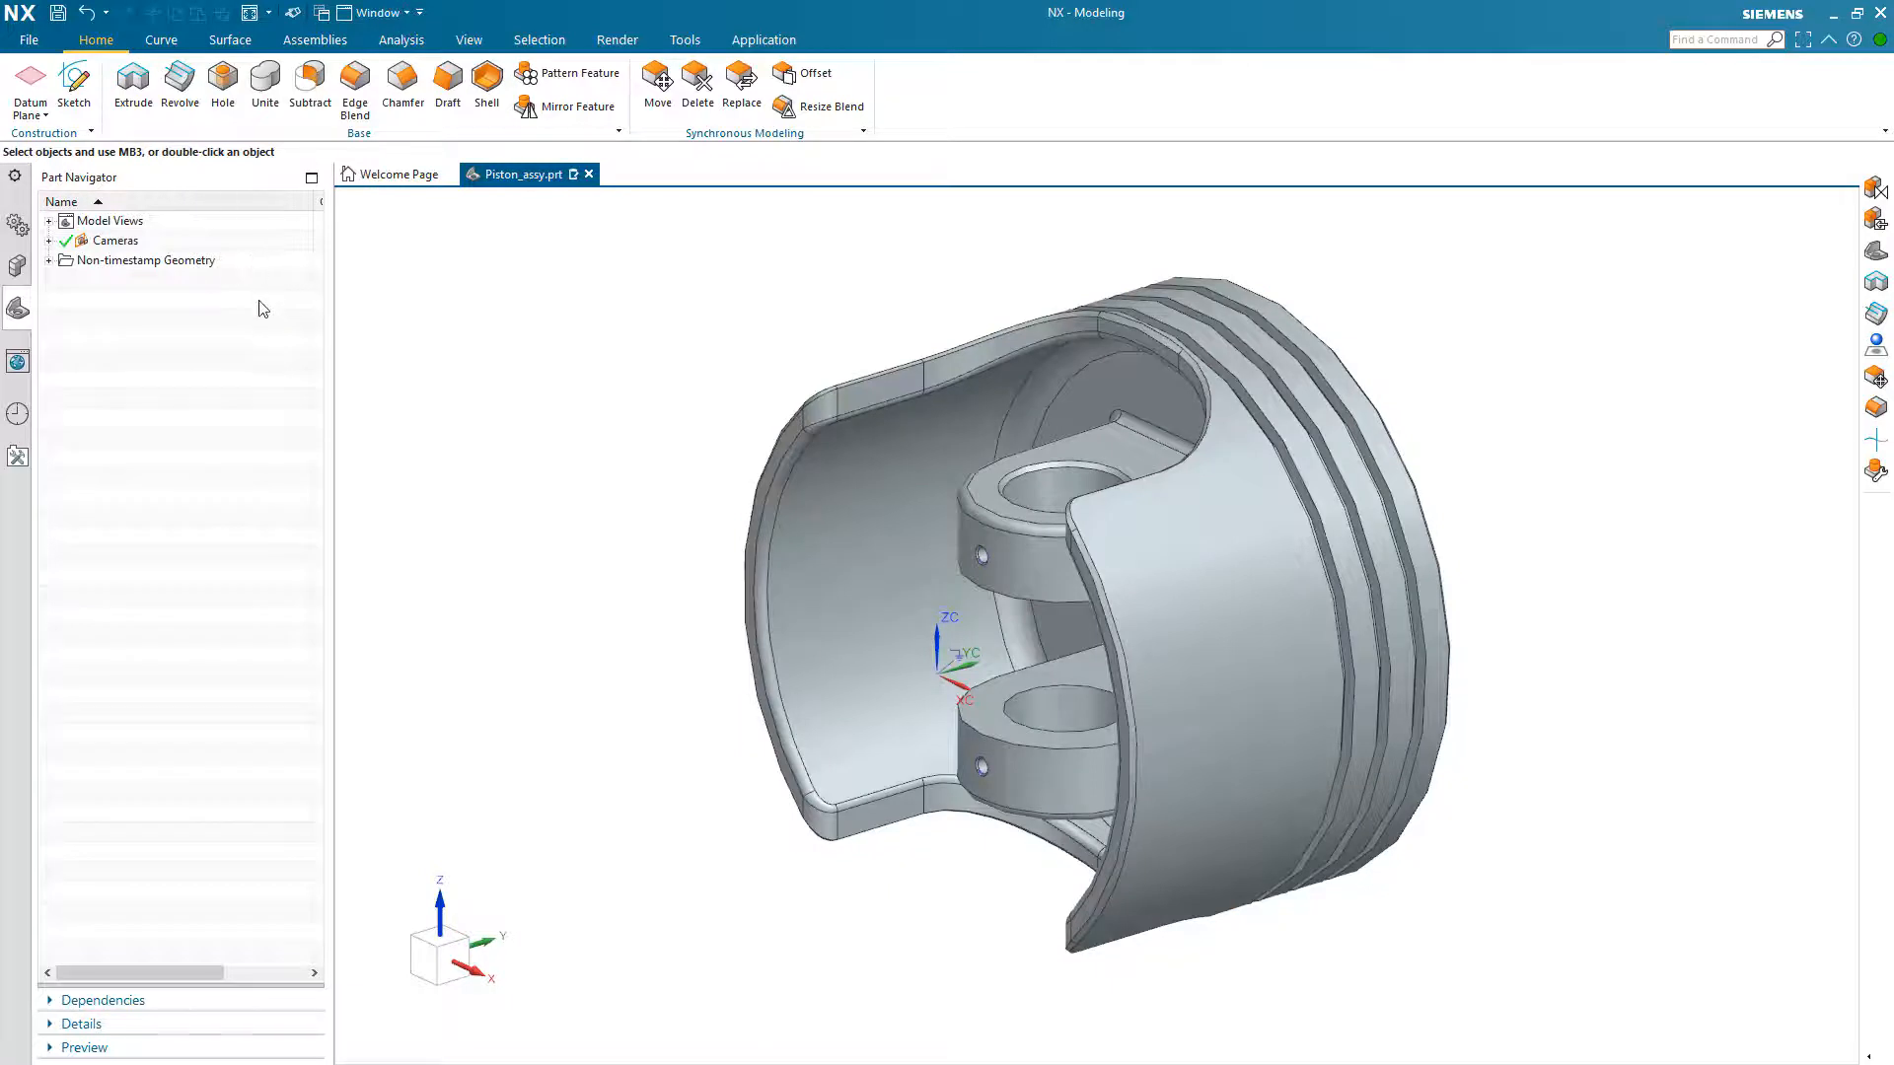
# Step: Expand the new assembly's constraints in the Assembly Navigator and examine the Fix constraint on Piston_Head
pyautogui.click(18, 266)
pyautogui.click(69, 261)
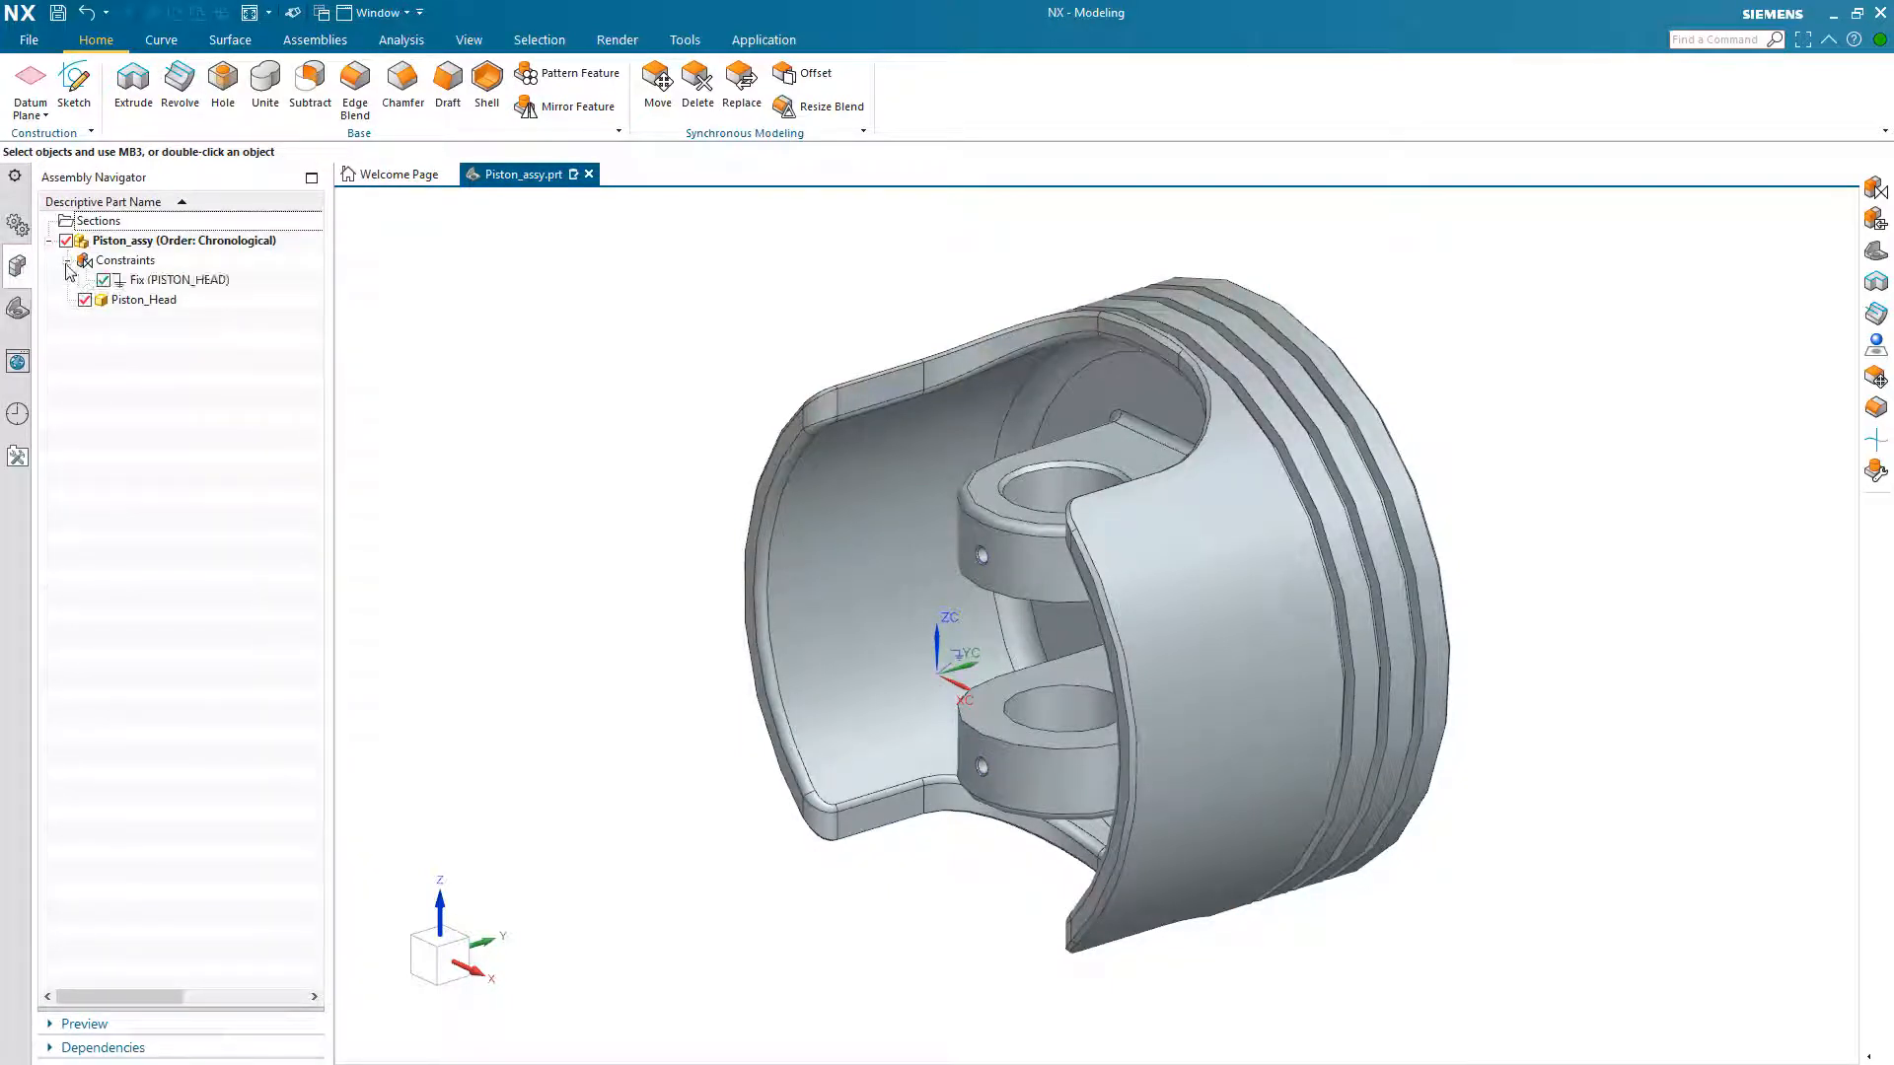
pyautogui.click(141, 281)
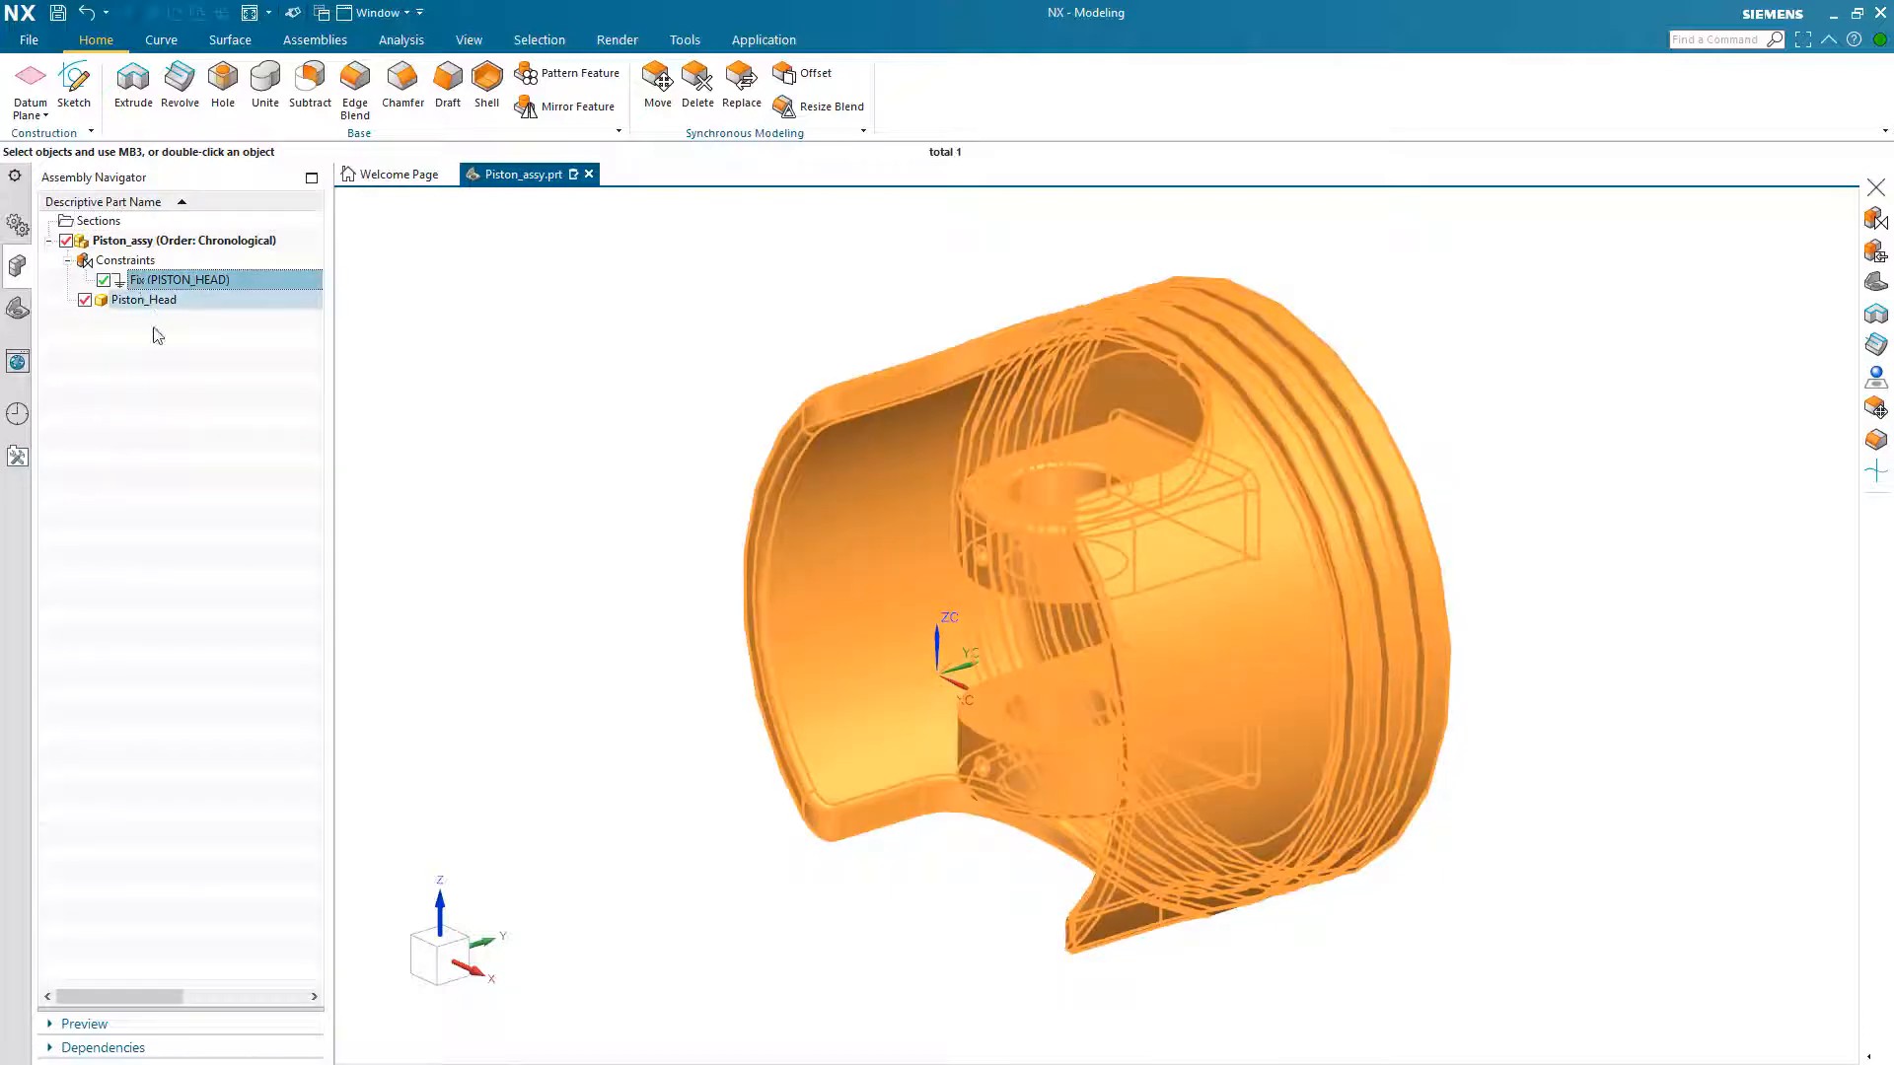
pyautogui.click(140, 336)
# Step: Show the degrees of freedom of the Piston_Head component and clear the selection
pyautogui.rightClick(143, 305)
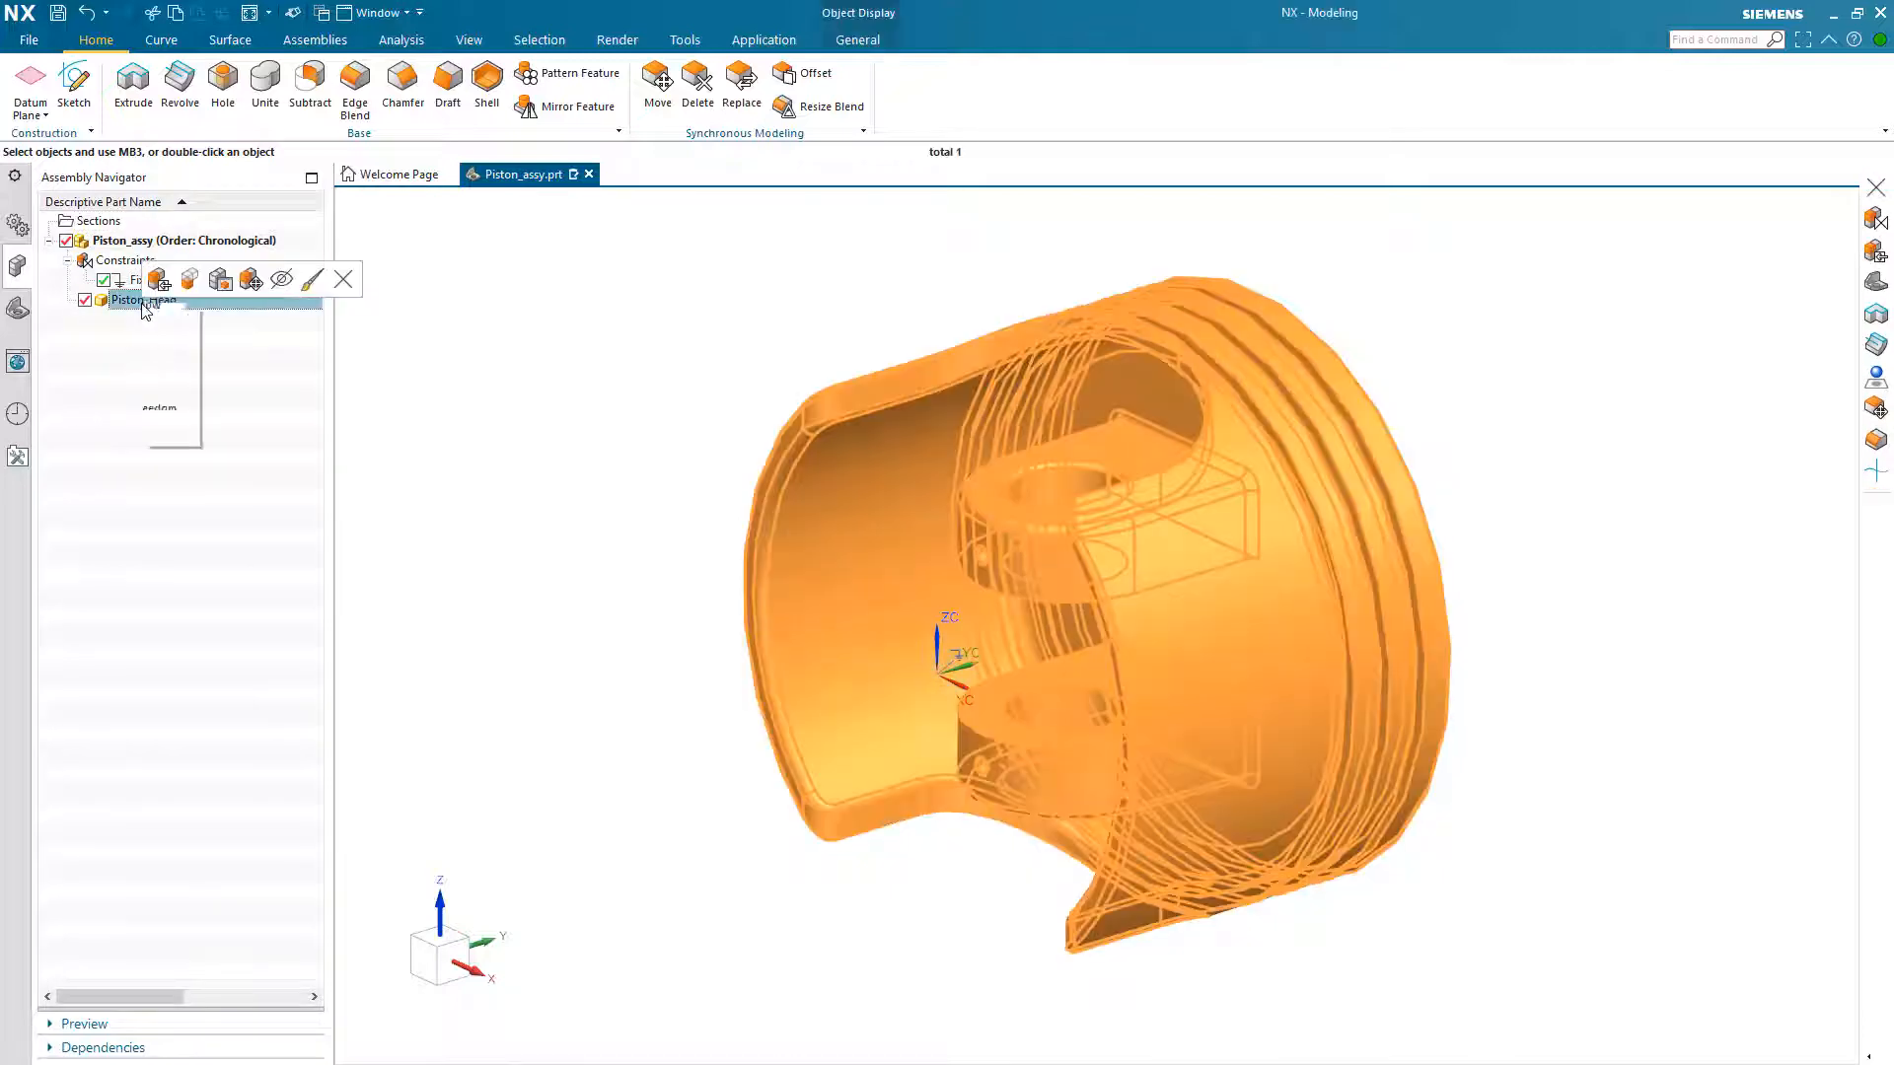
pyautogui.click(198, 422)
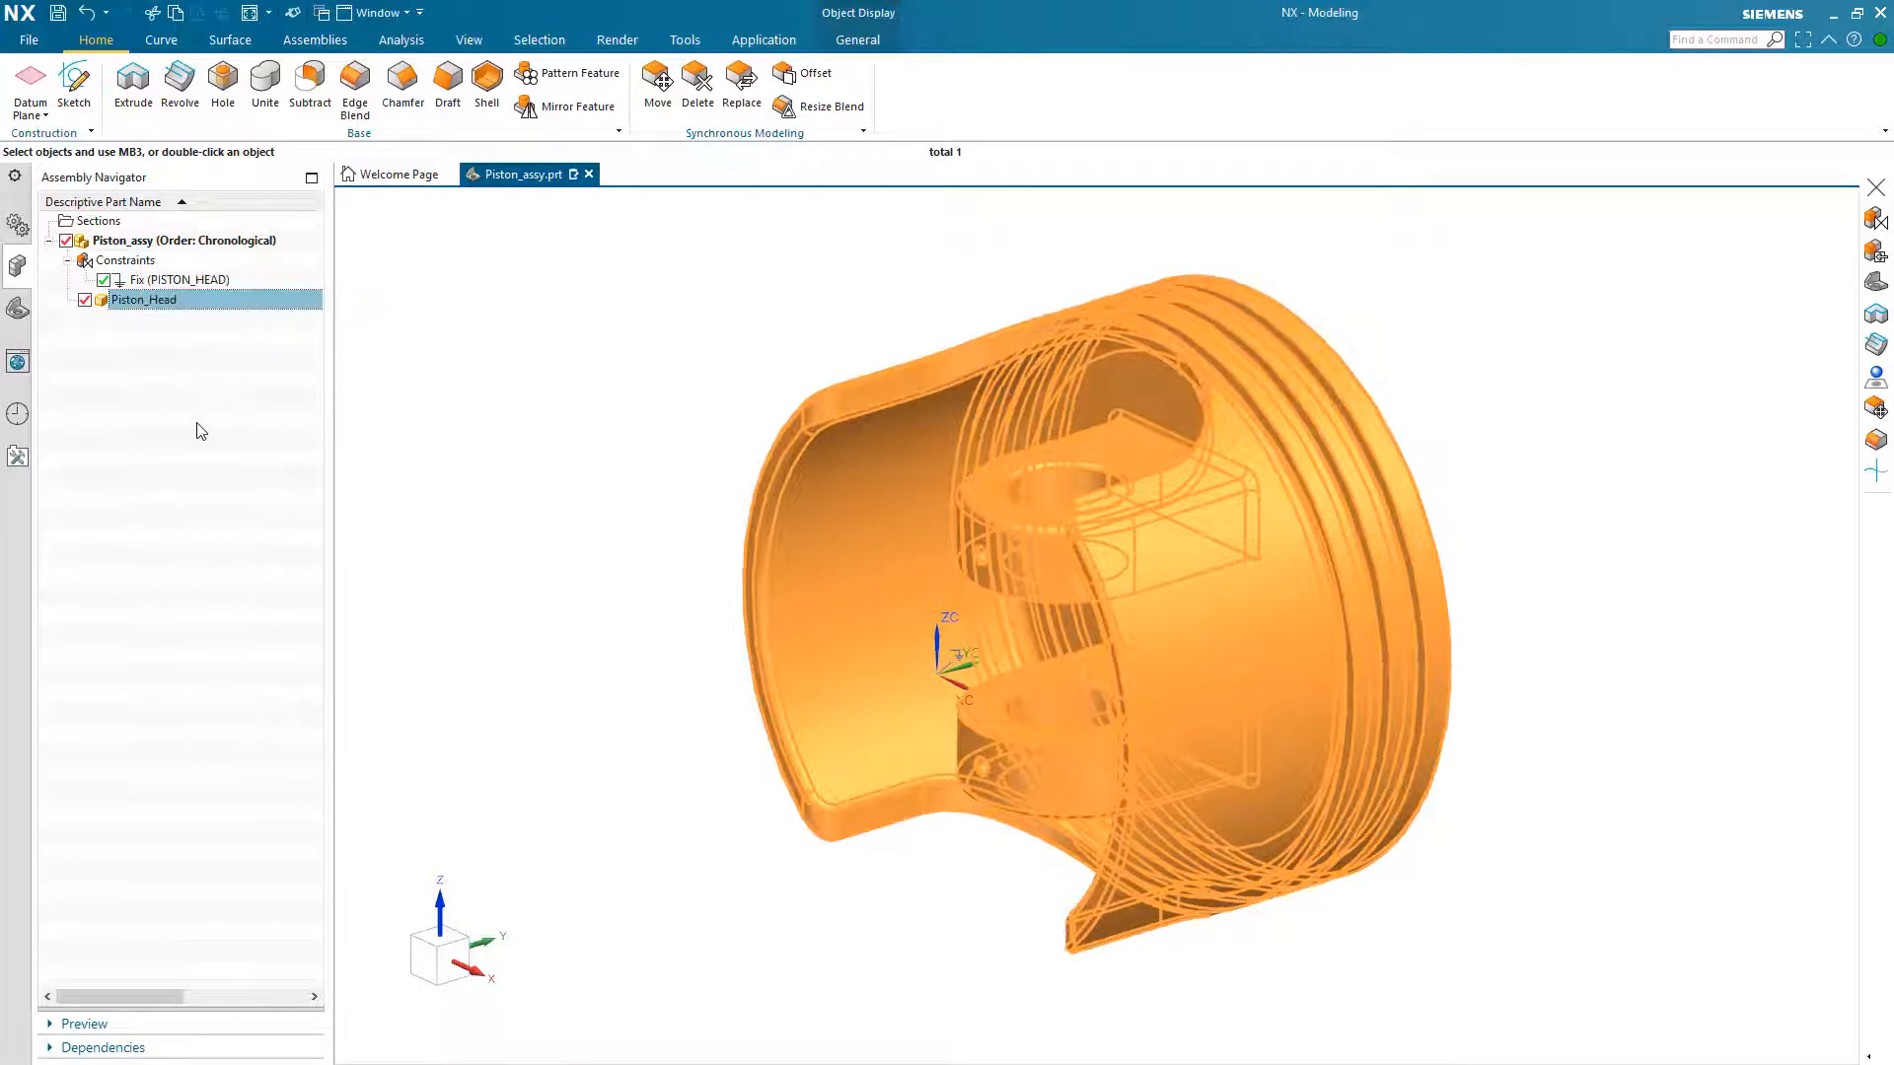
pyautogui.click(192, 468)
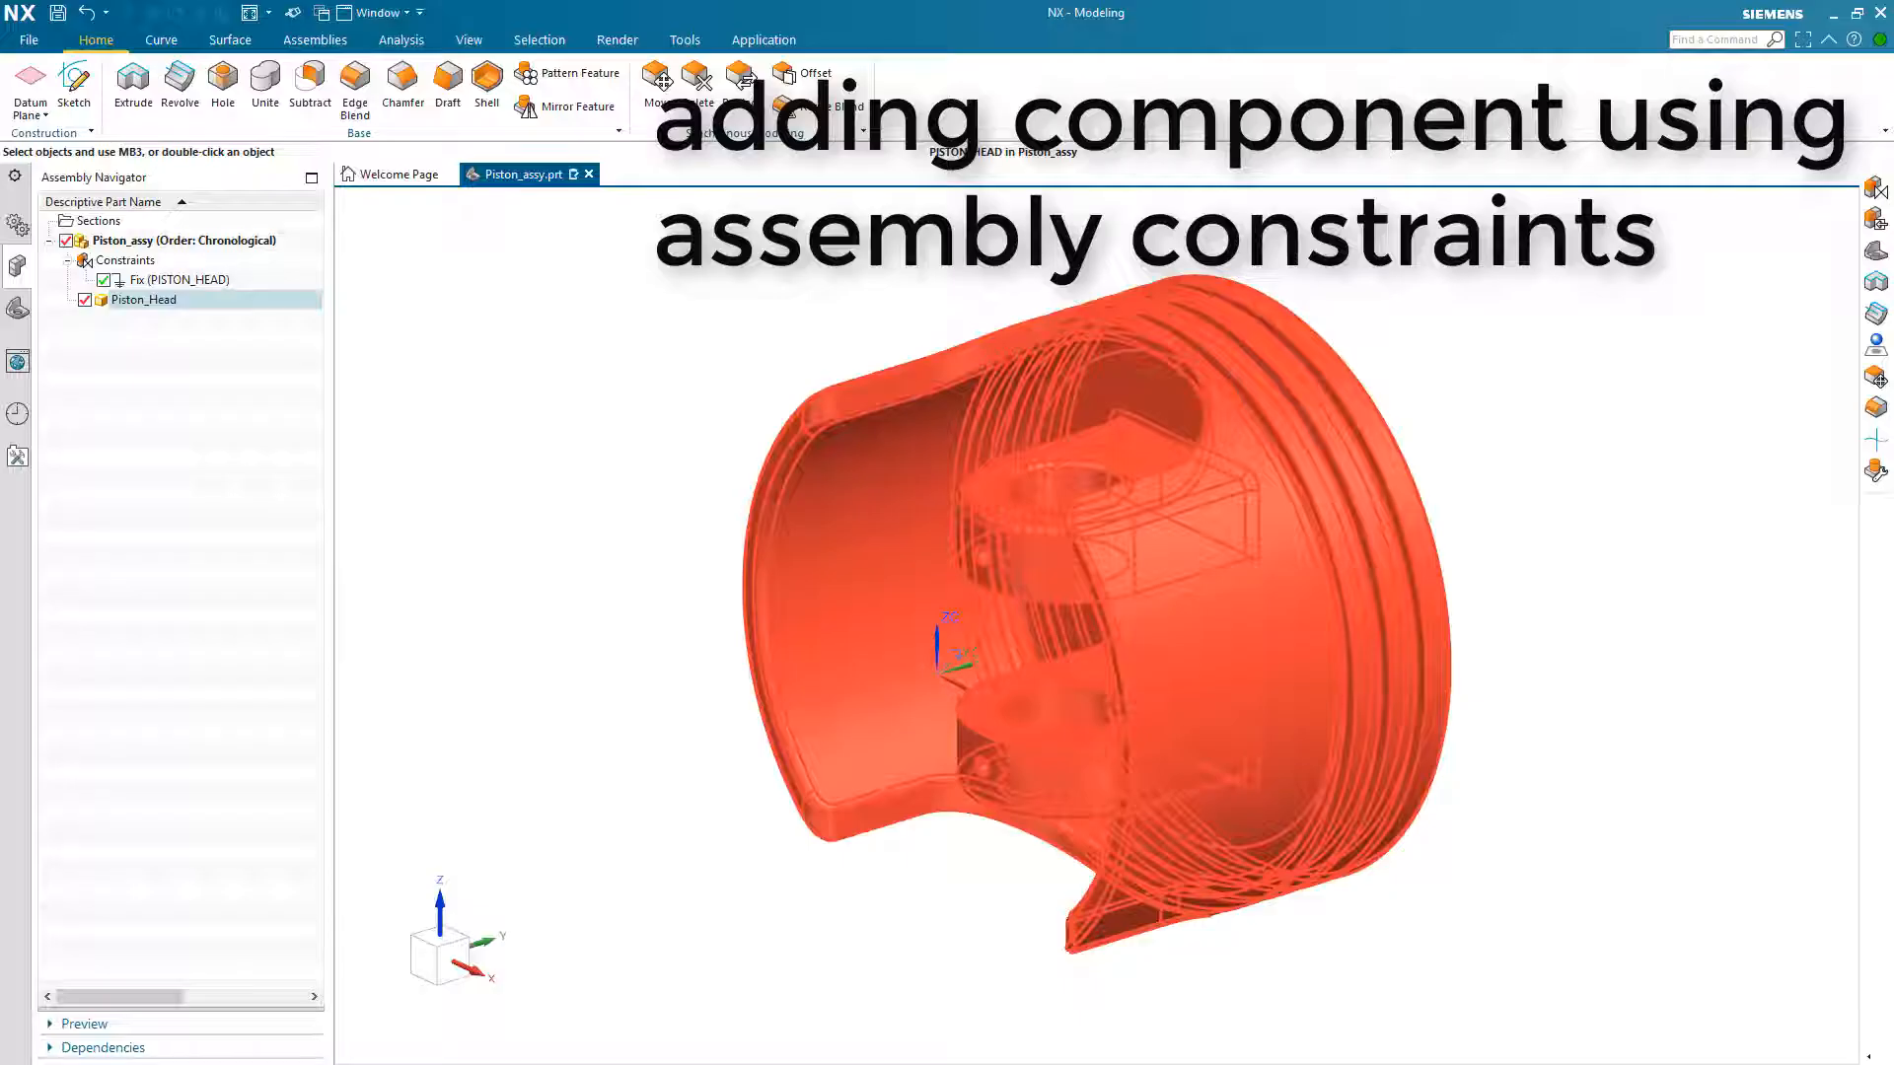
# Step: Load Connecting_Rod.prt from the Parts folder as the next component to add
pyautogui.rightClick(1559, 381)
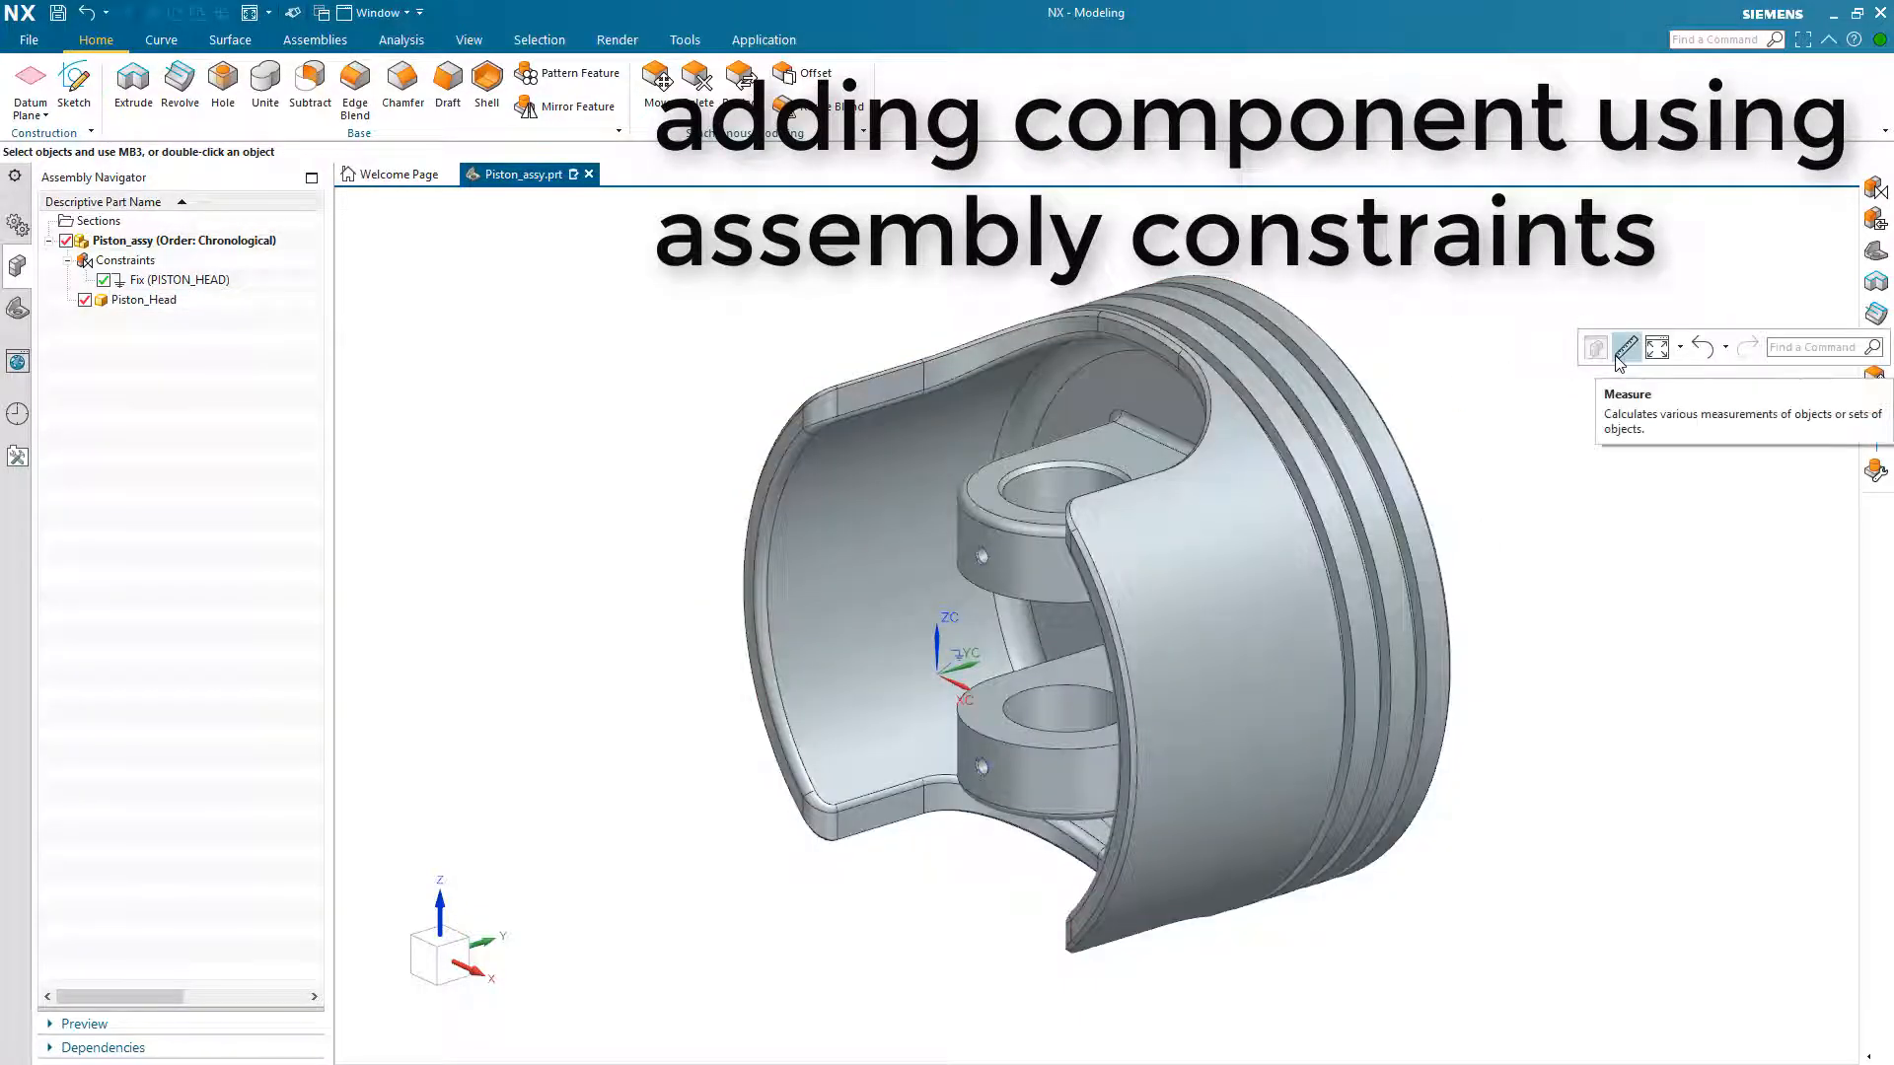
pyautogui.click(310, 43)
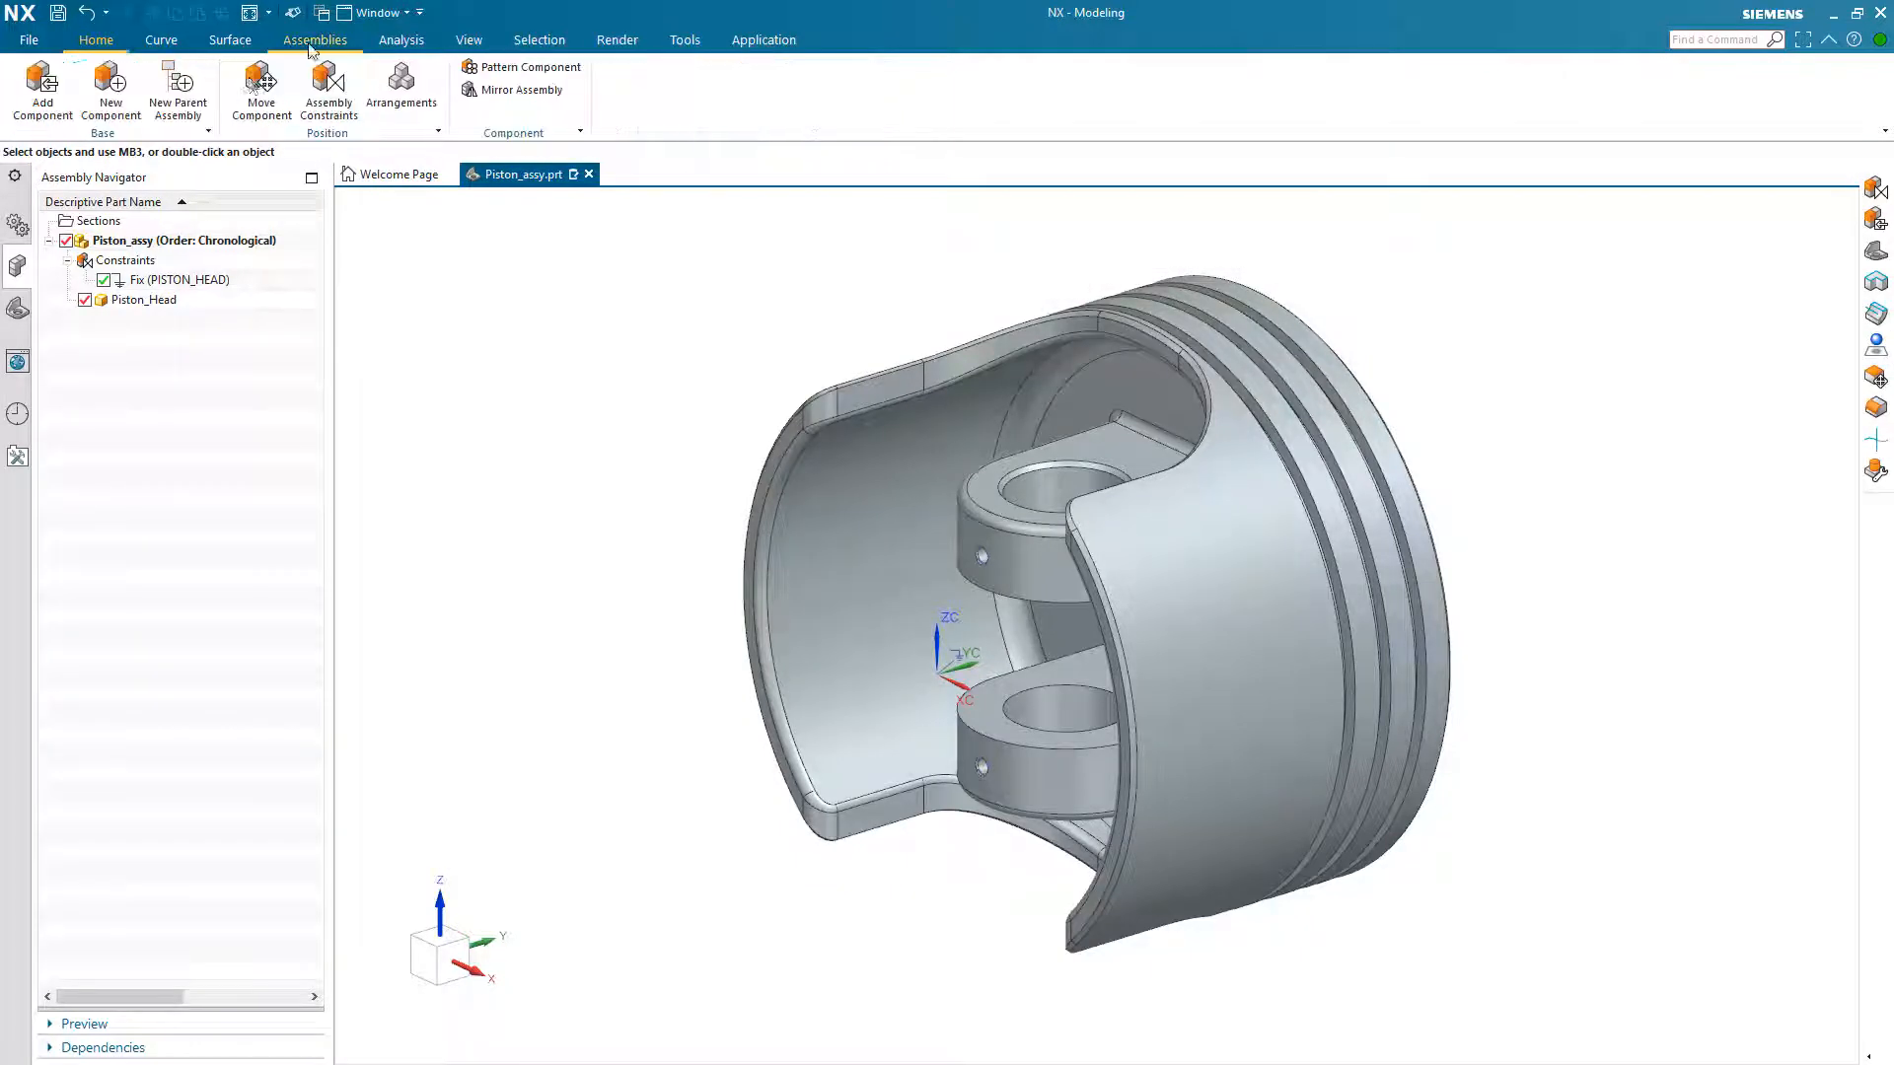
pyautogui.click(41, 87)
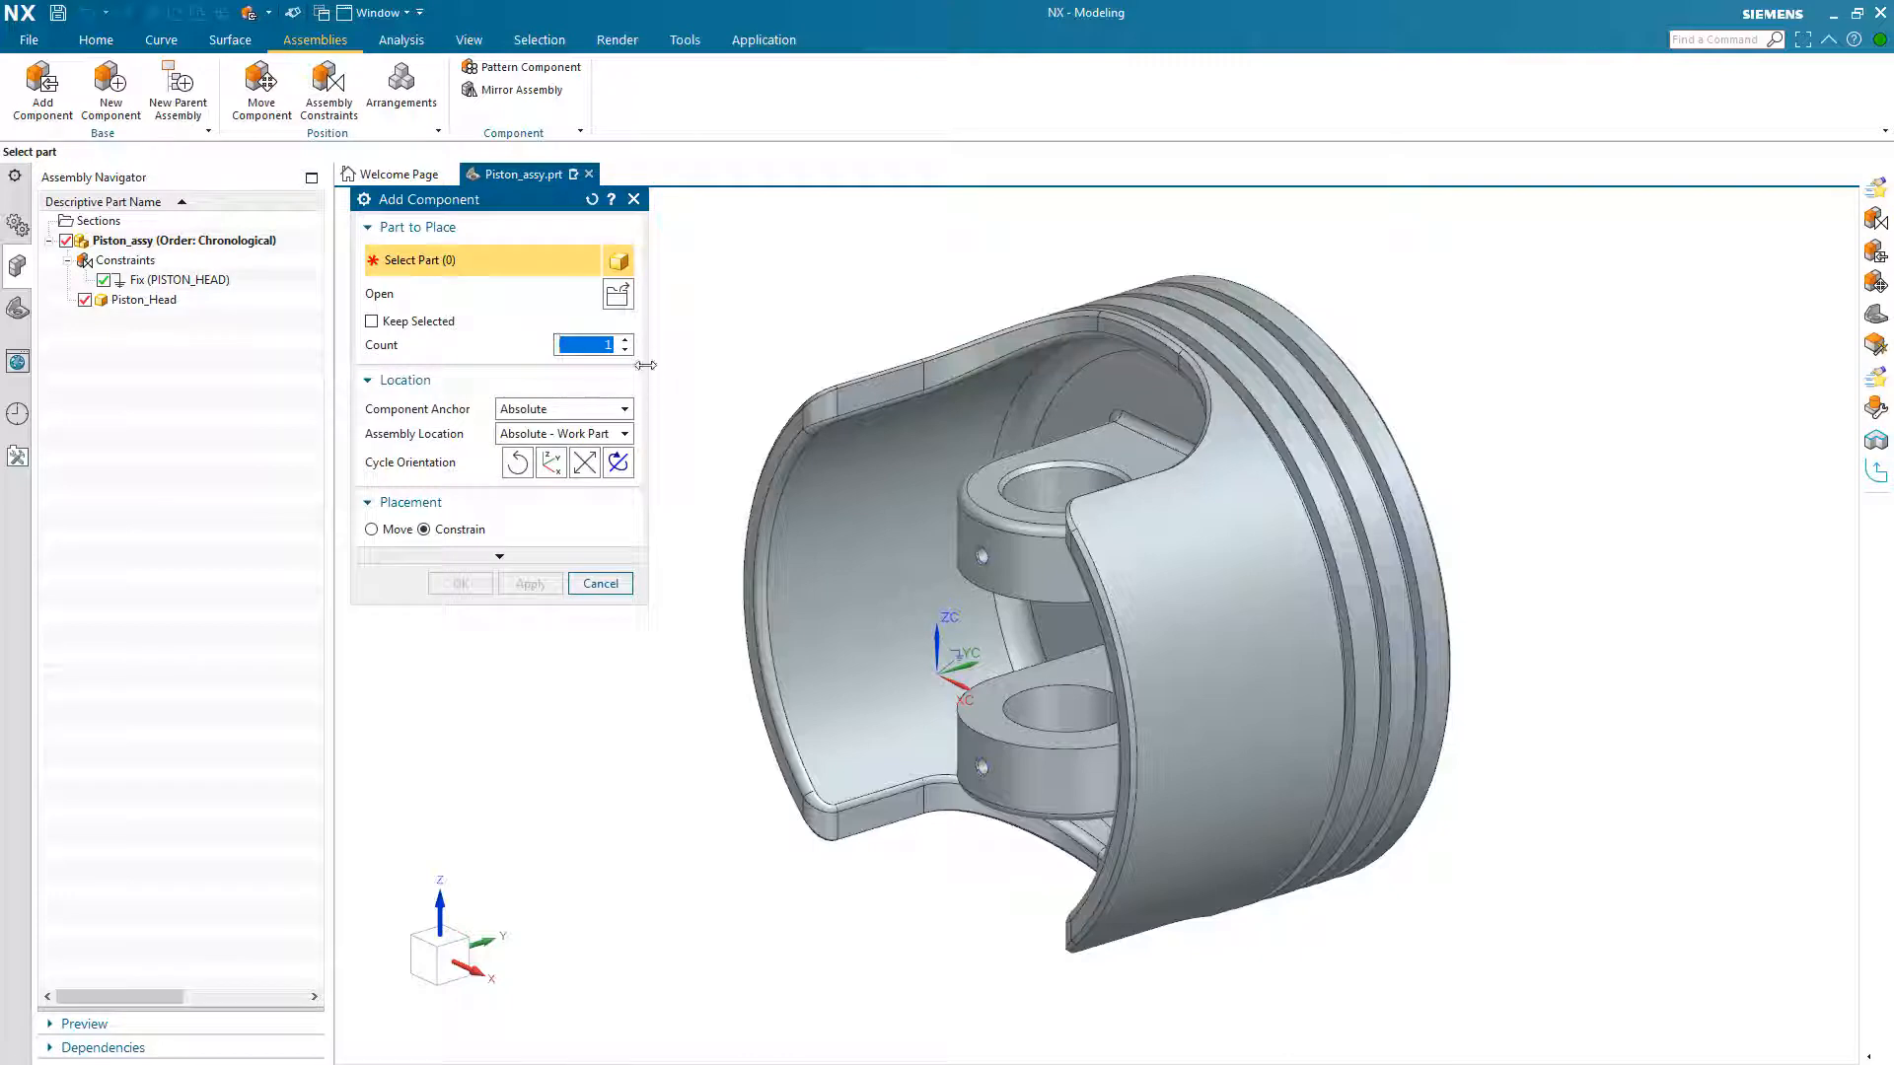
pyautogui.click(618, 294)
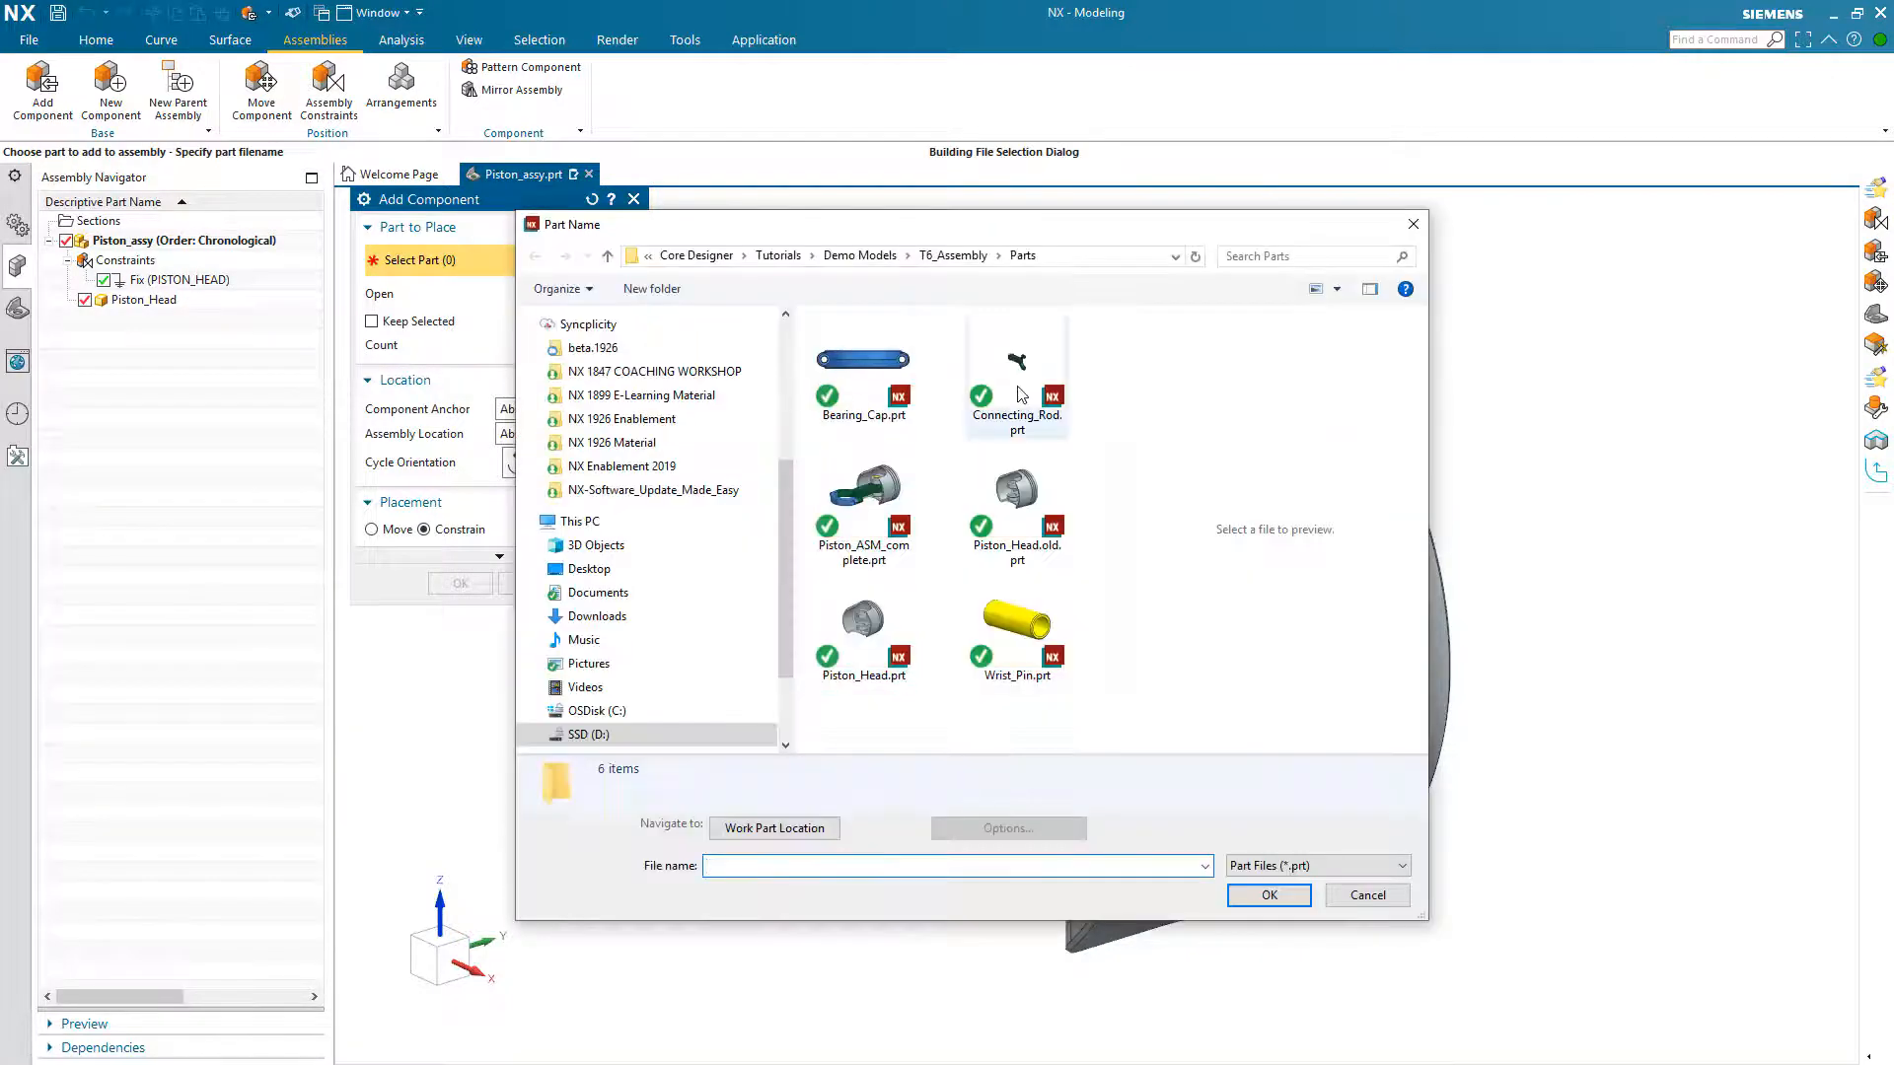
pyautogui.click(1021, 381)
pyautogui.click(1267, 894)
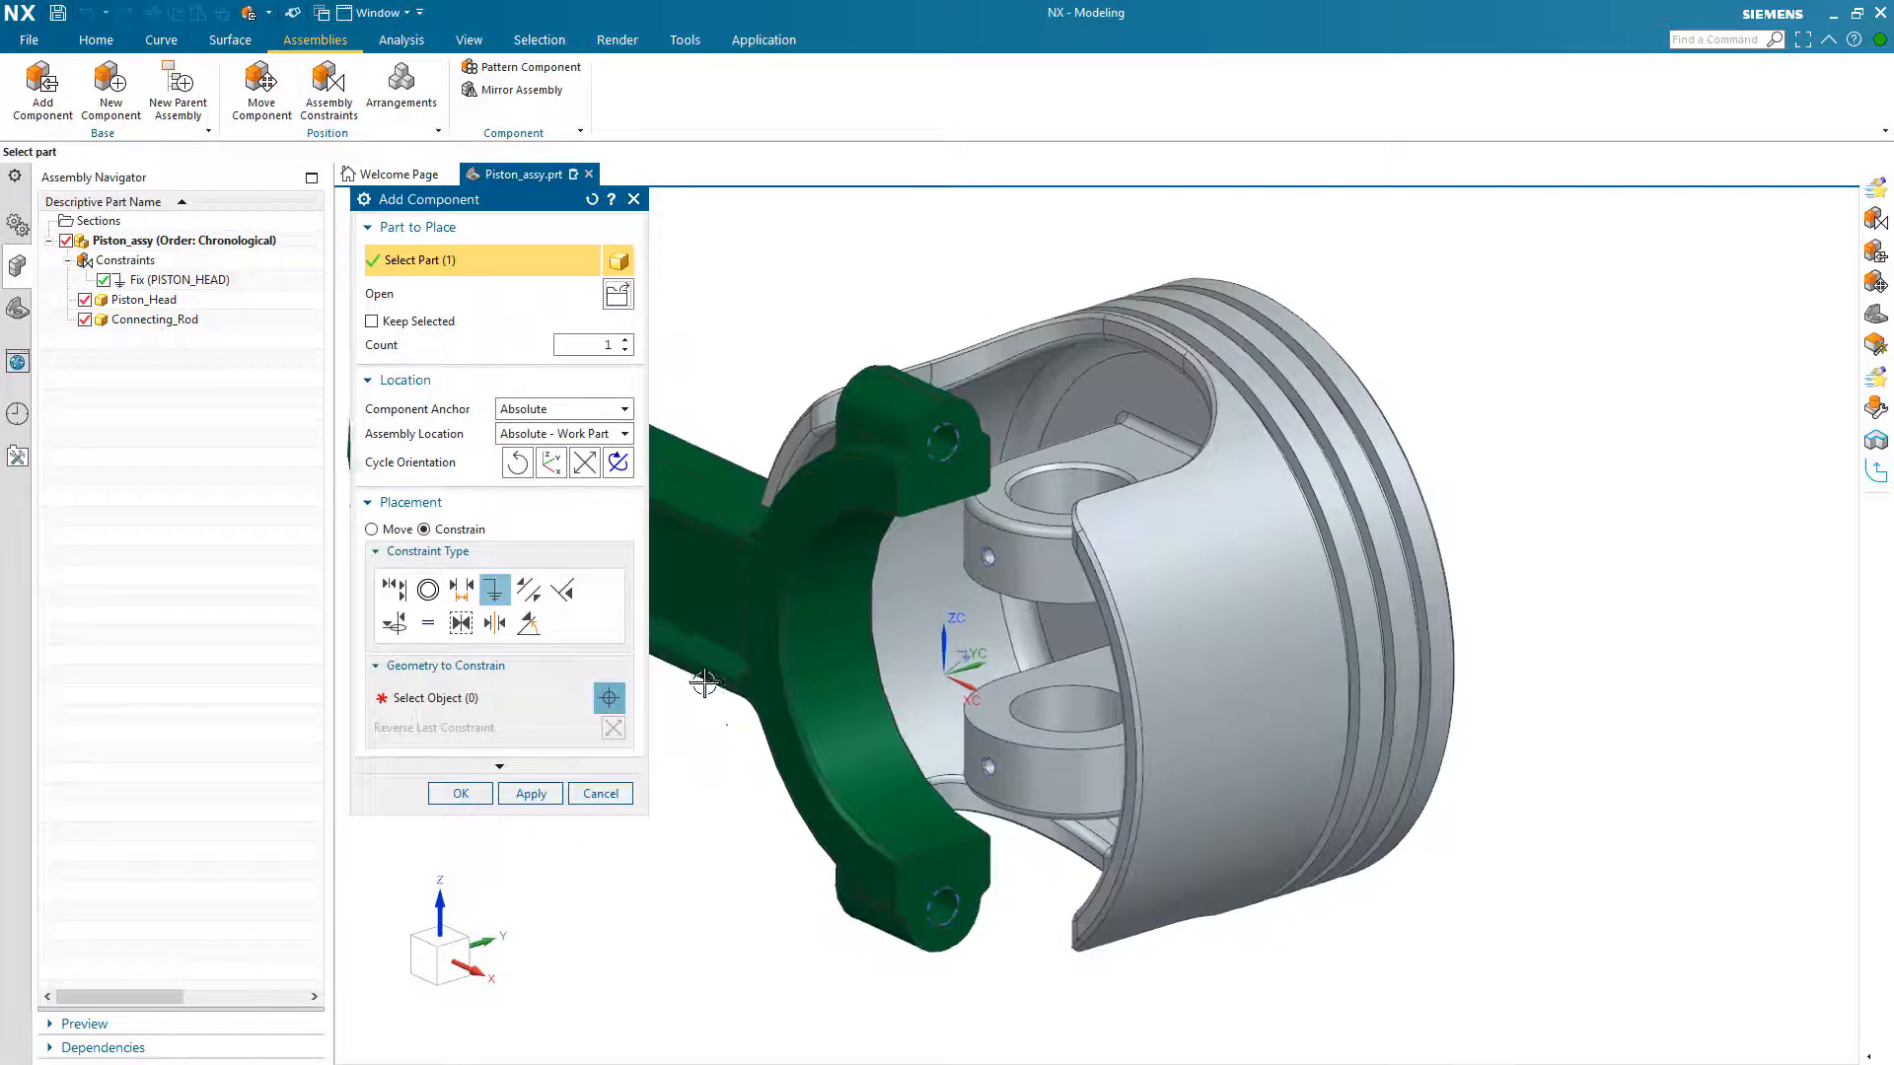
# Step: Place the connecting rod beside the piston head using the Snap location and rotate it so its small end faces the piston
pyautogui.click(552, 434)
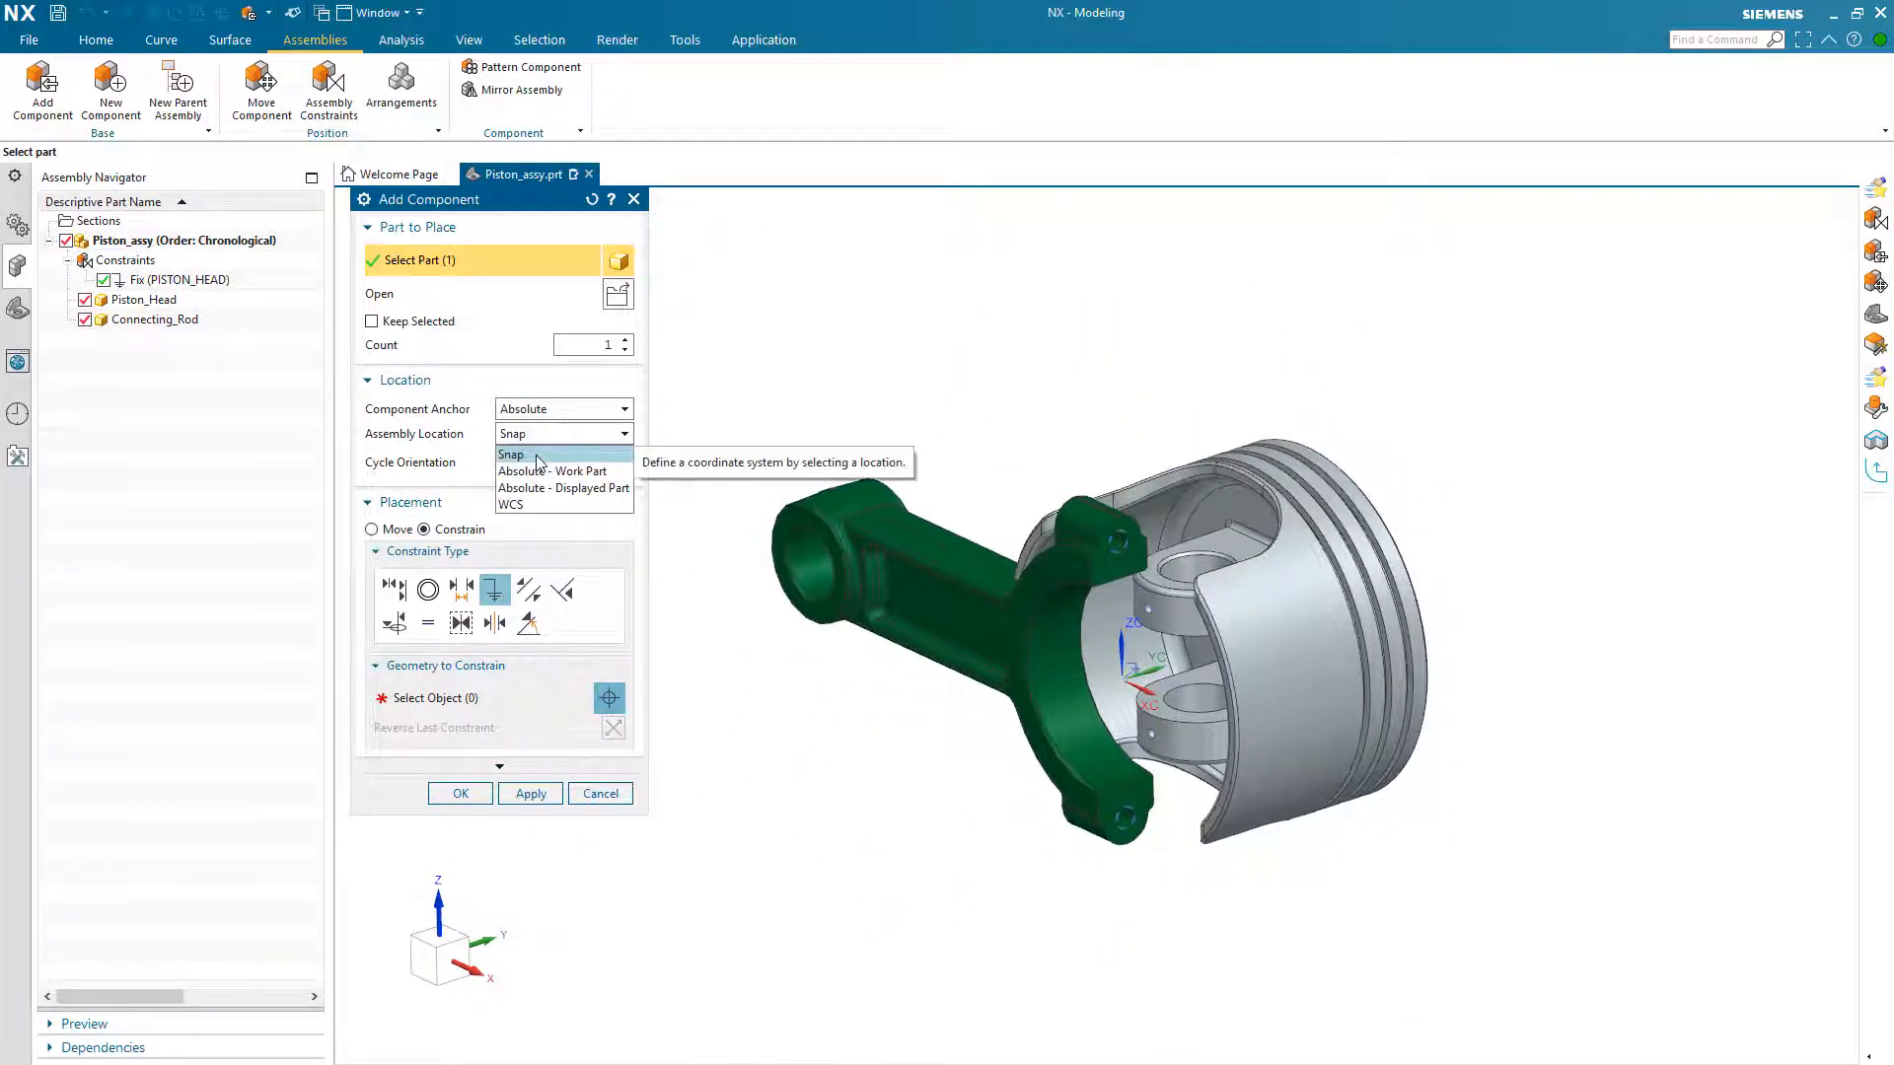
pyautogui.click(539, 456)
pyautogui.click(757, 631)
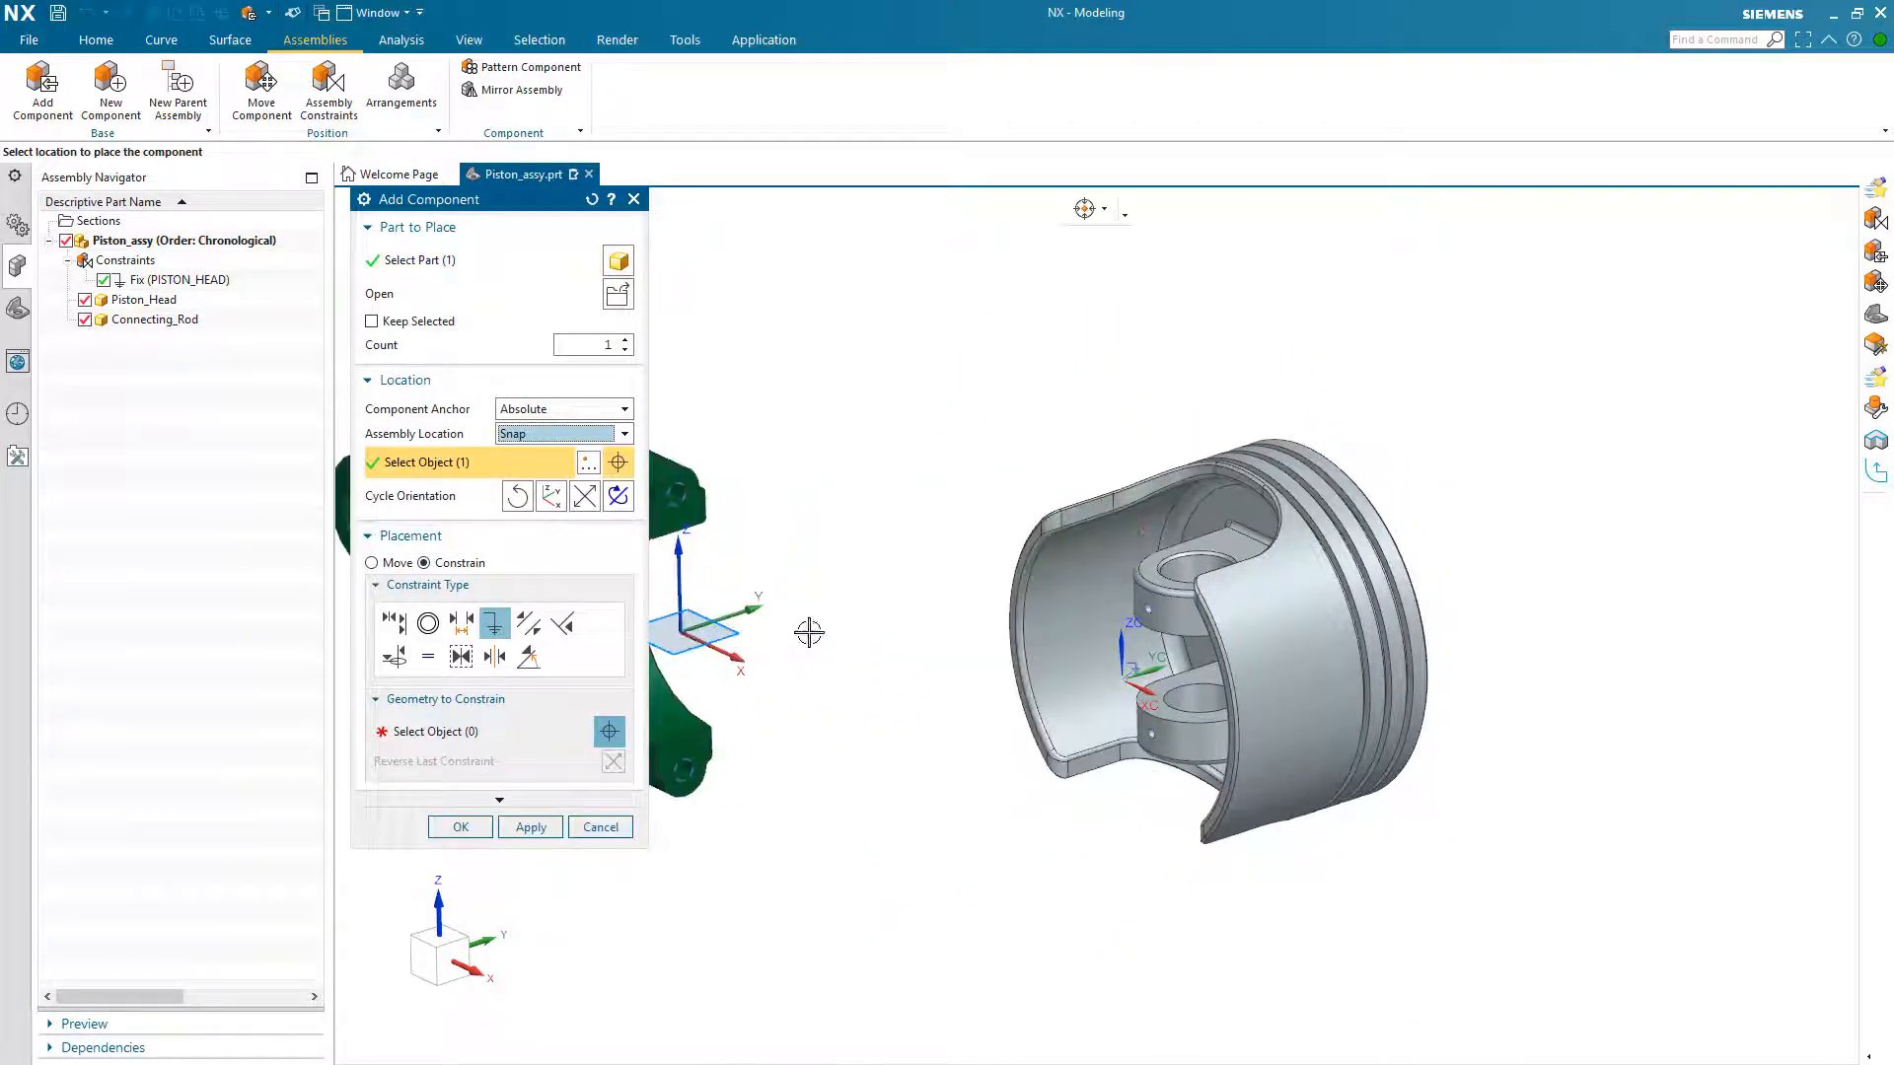
pyautogui.click(859, 681)
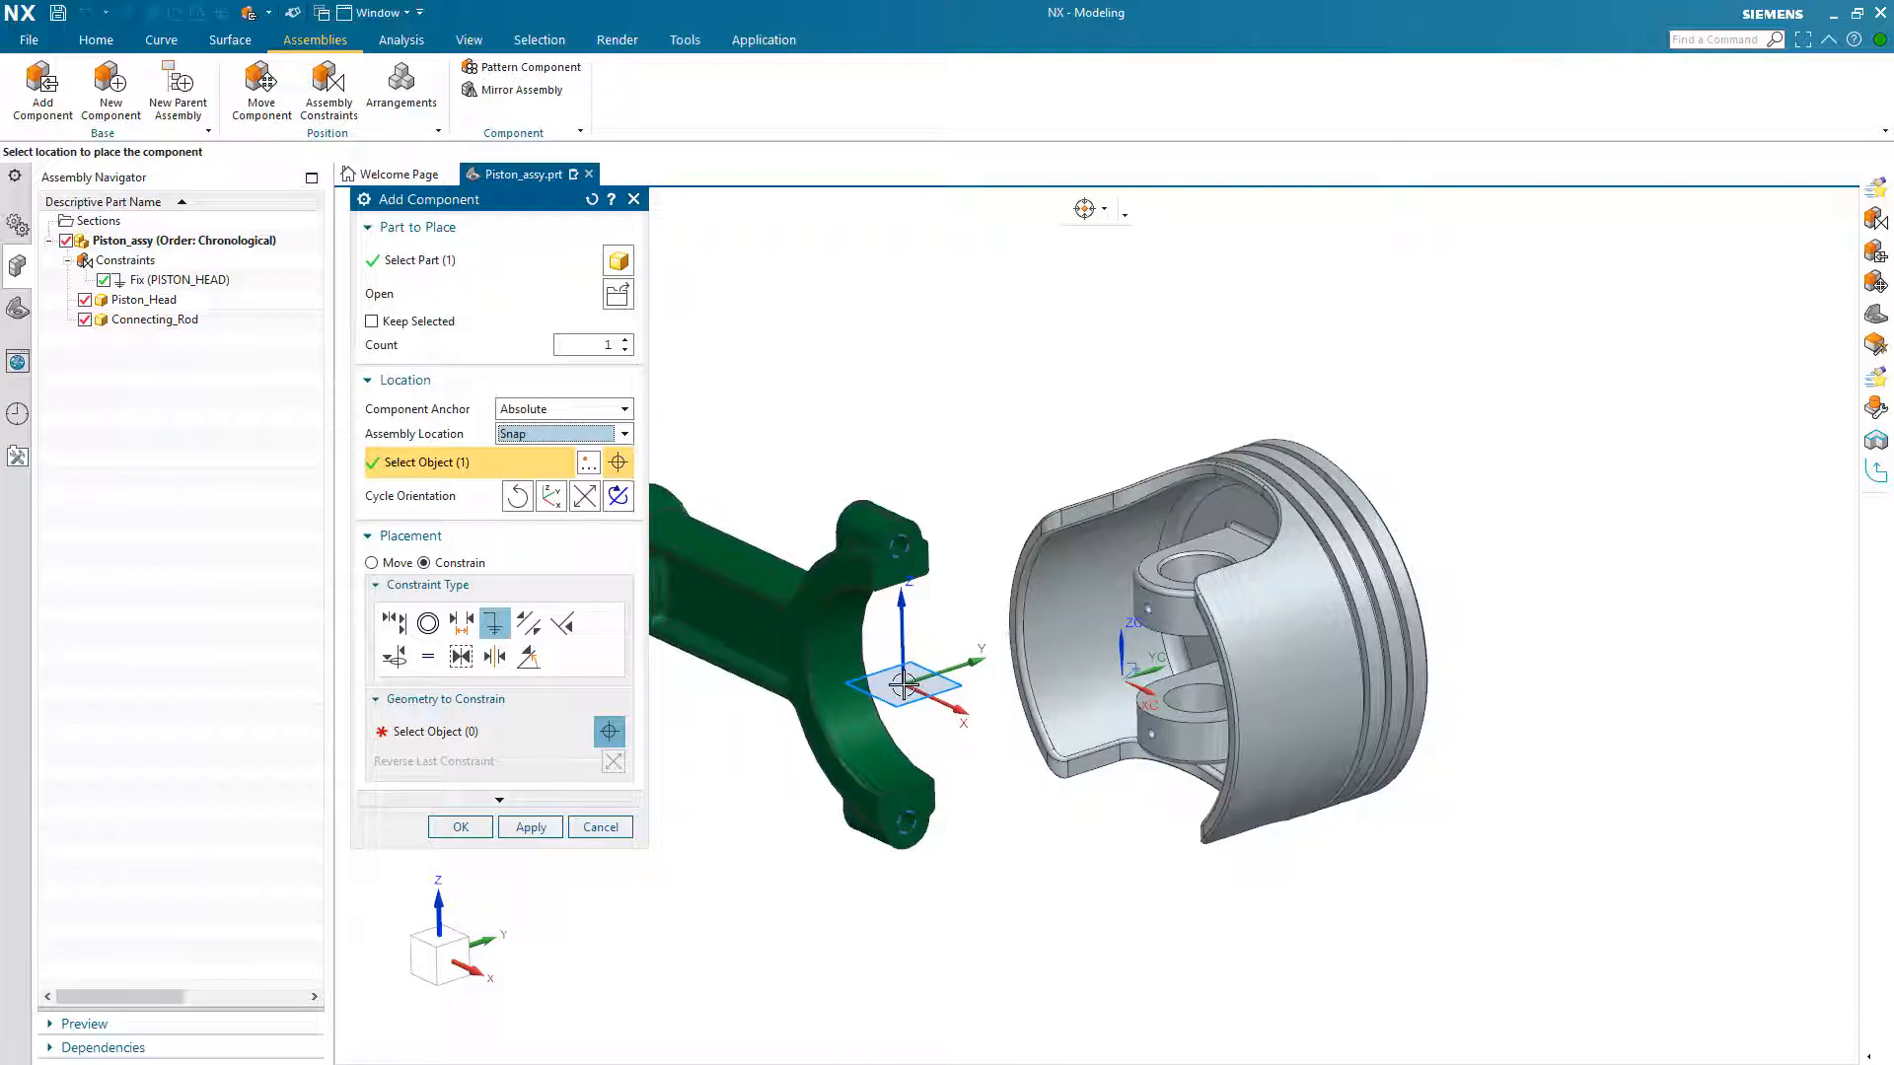
pyautogui.click(370, 562)
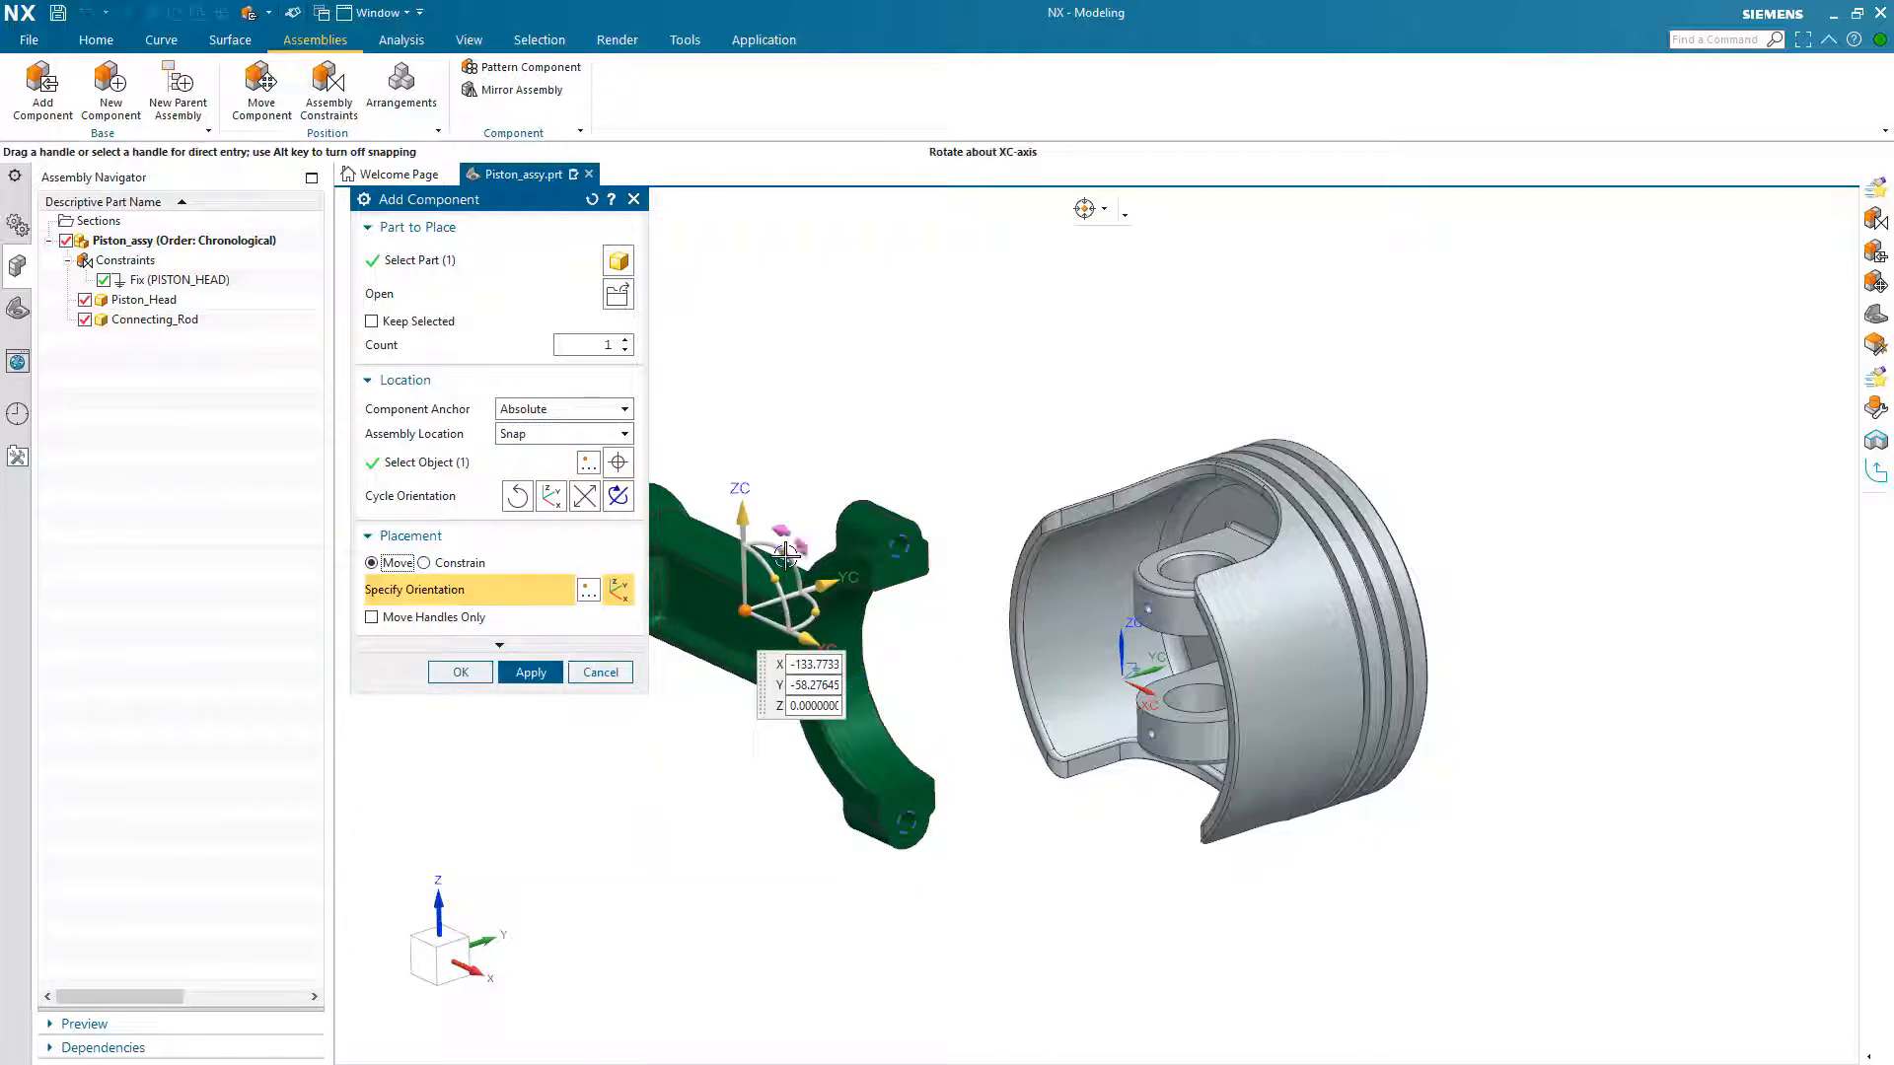
pyautogui.moveTo(786, 554); pyautogui.dragTo(582, 584)
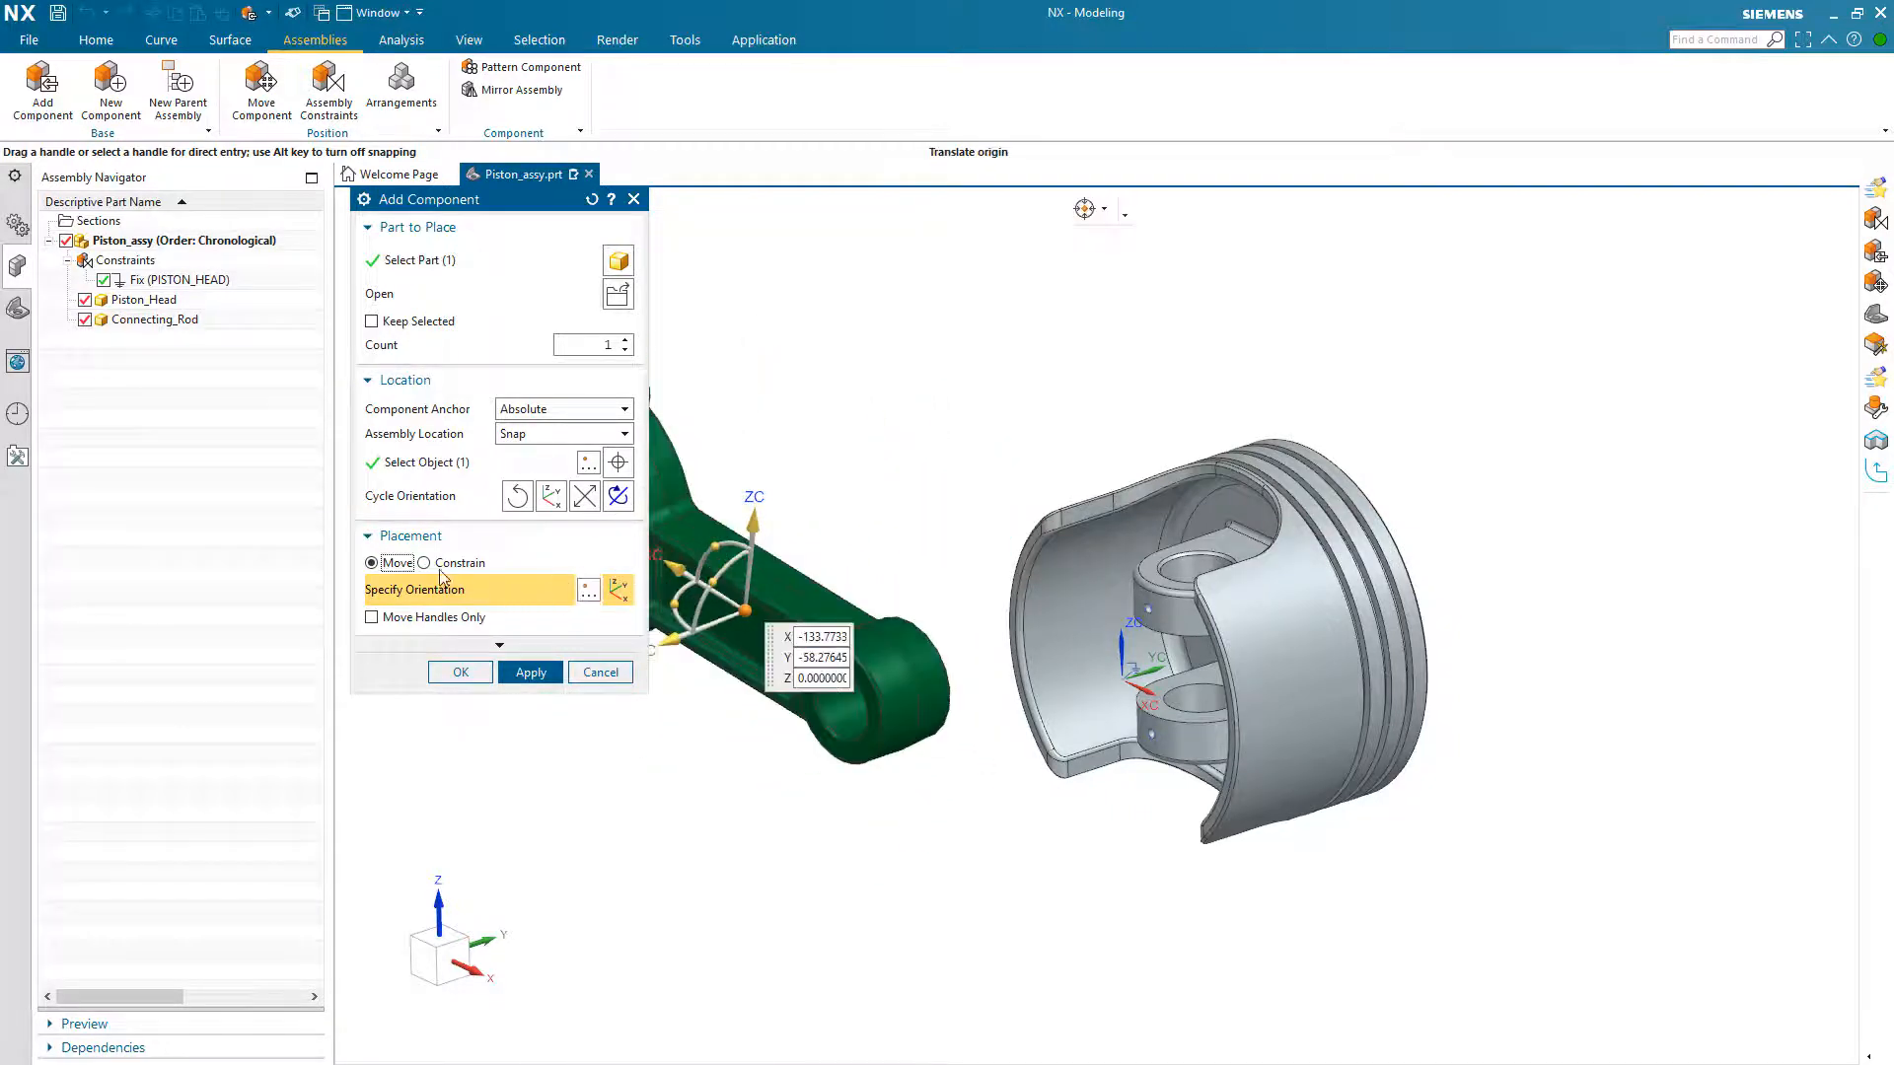
# Step: Add a 2 to 2 Center constraint between the side faces of the rod's small end and the inner faces of the piston bosses
pyautogui.click(425, 562)
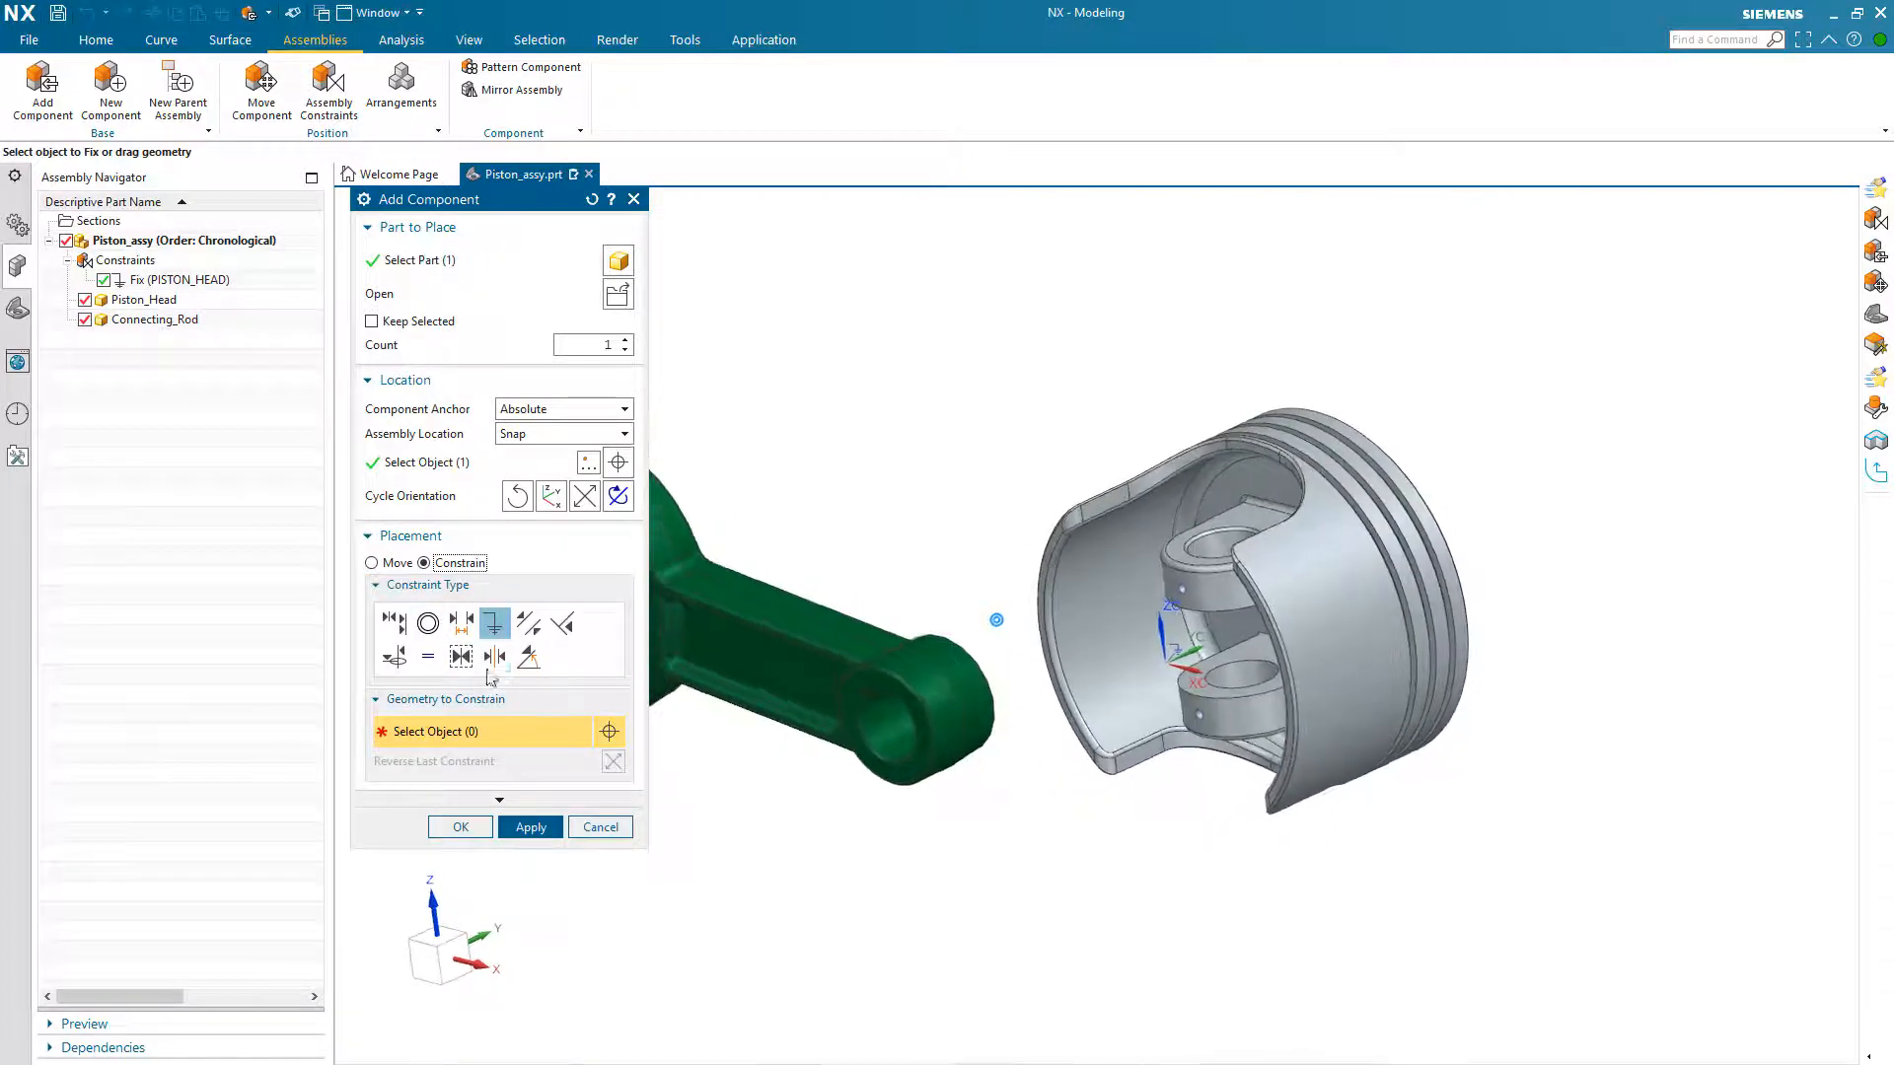
pyautogui.click(495, 659)
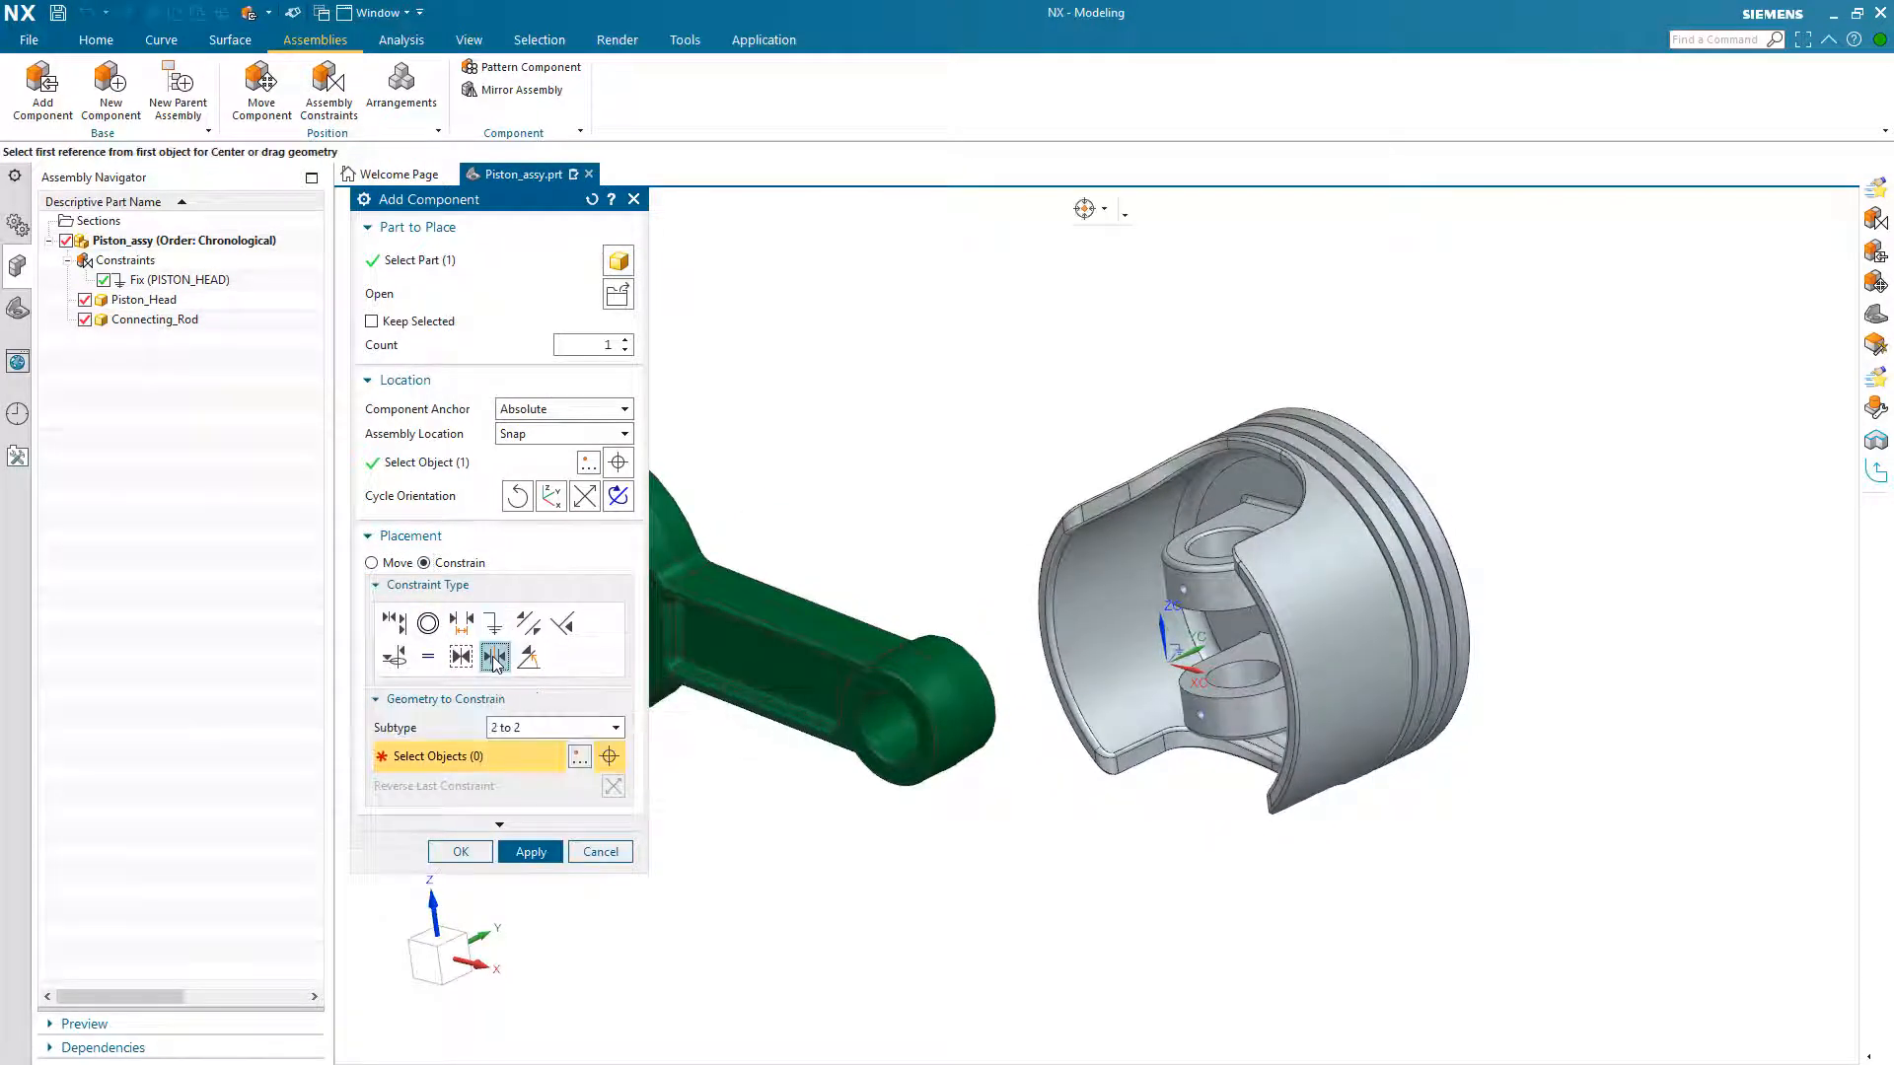
pyautogui.click(538, 728)
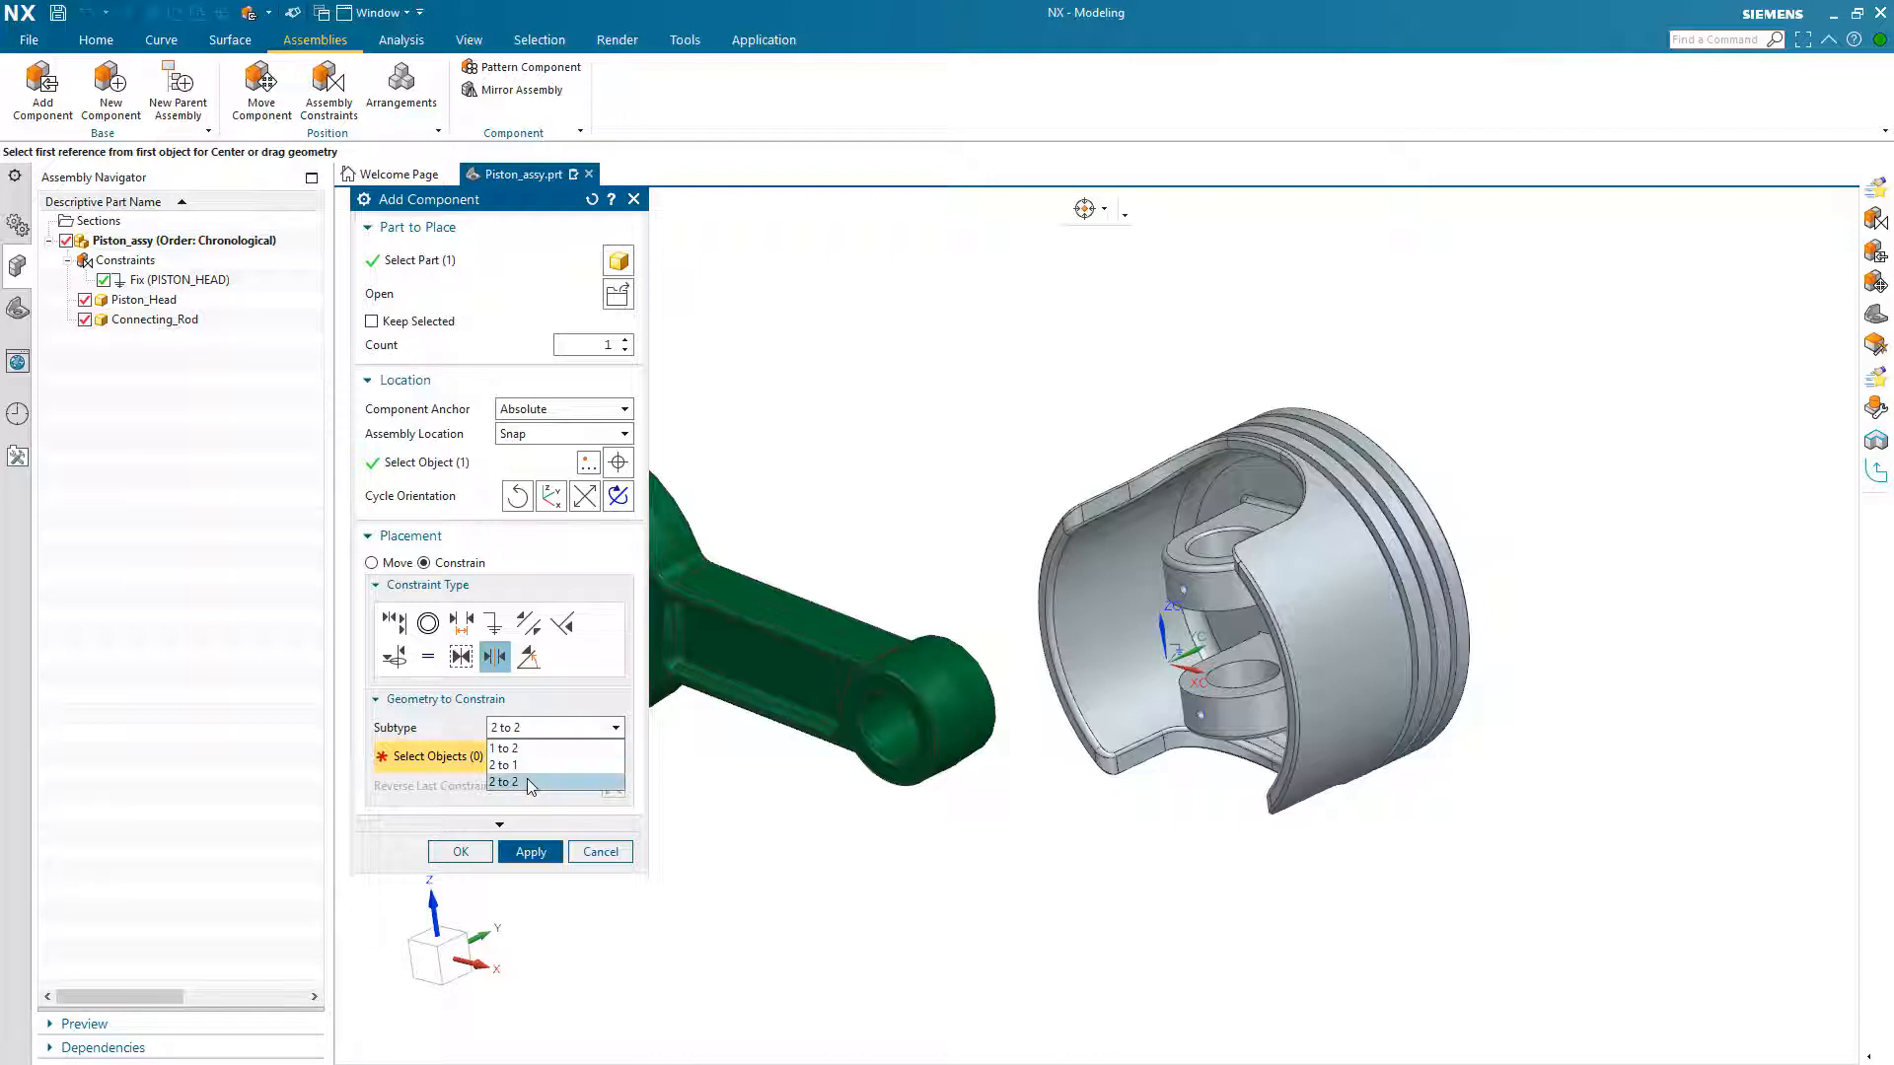
pyautogui.click(505, 782)
pyautogui.scroll(5, 854, 746)
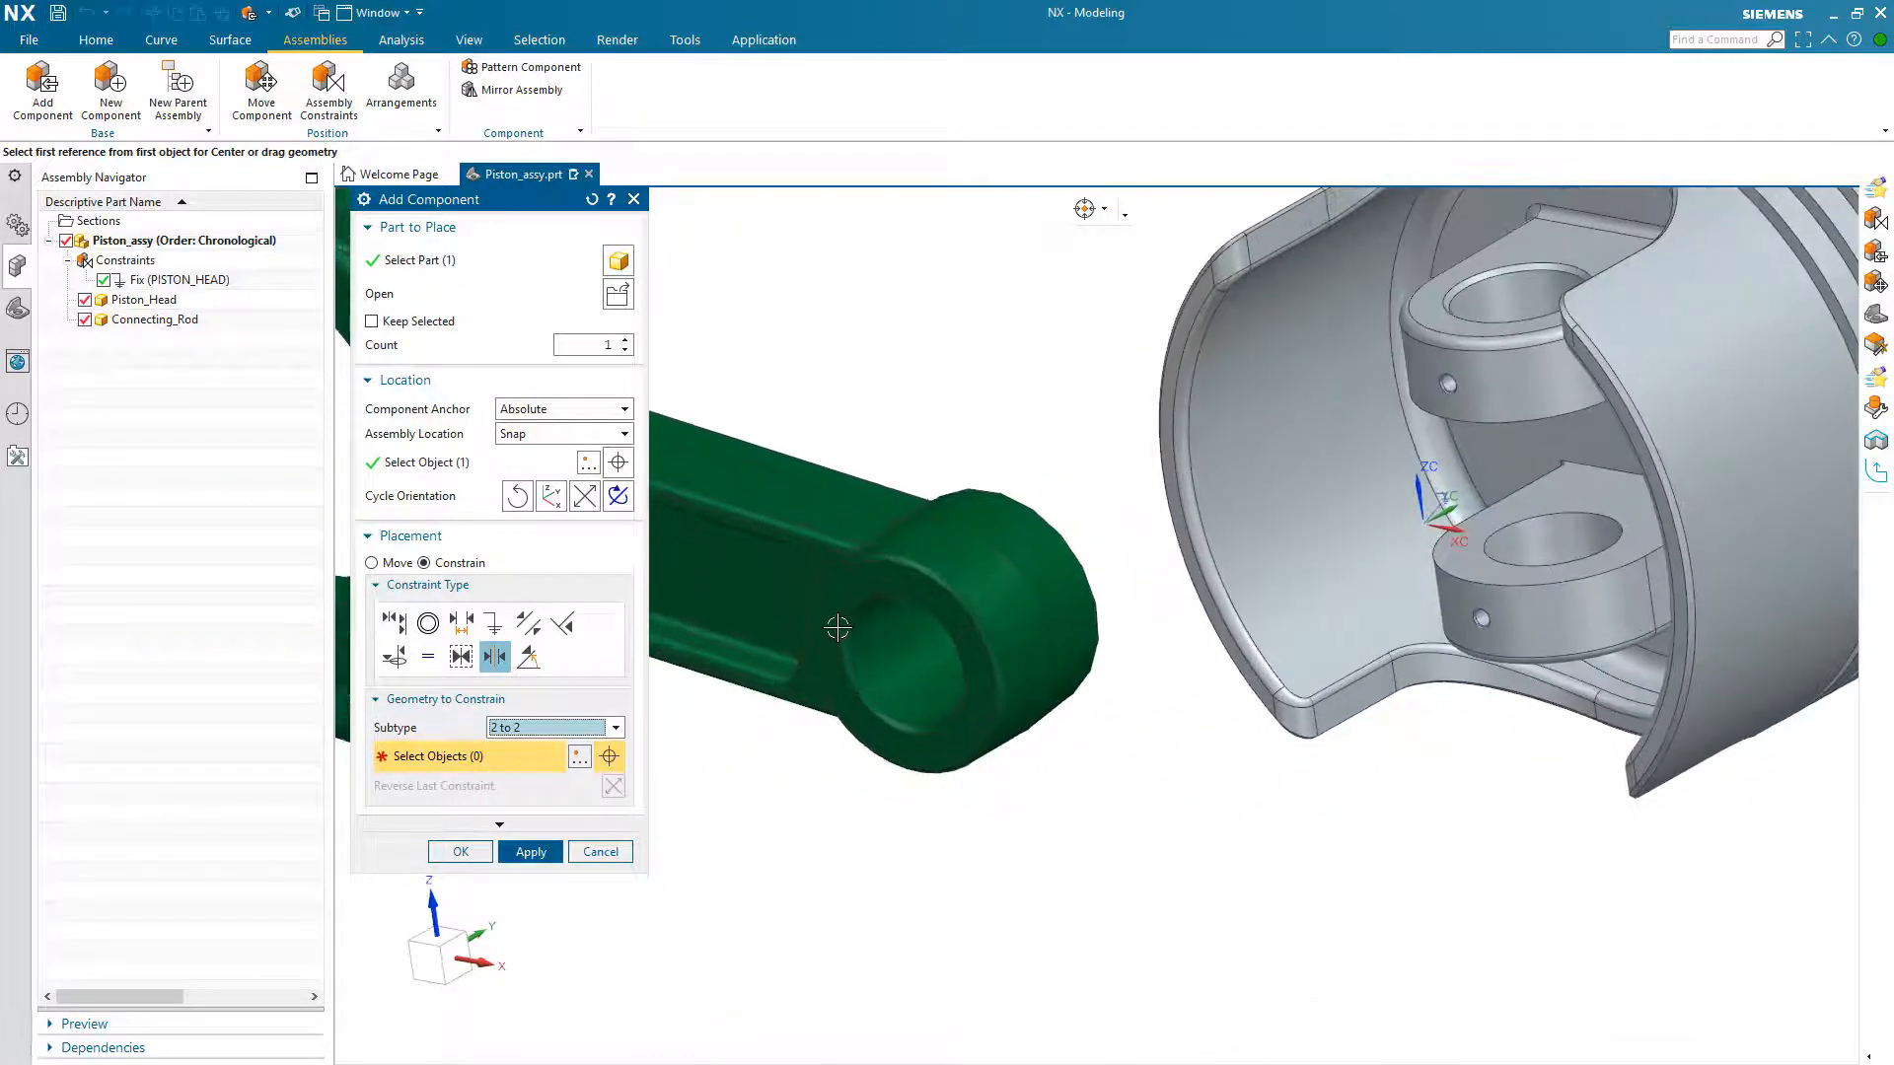
pyautogui.click(819, 691)
pyautogui.moveTo(819, 691); pyautogui.dragTo(1018, 453, button='middle')
pyautogui.click(996, 592)
pyautogui.moveTo(997, 591); pyautogui.dragTo(1401, 473, button='middle')
pyautogui.click(1438, 655)
pyautogui.click(1366, 749)
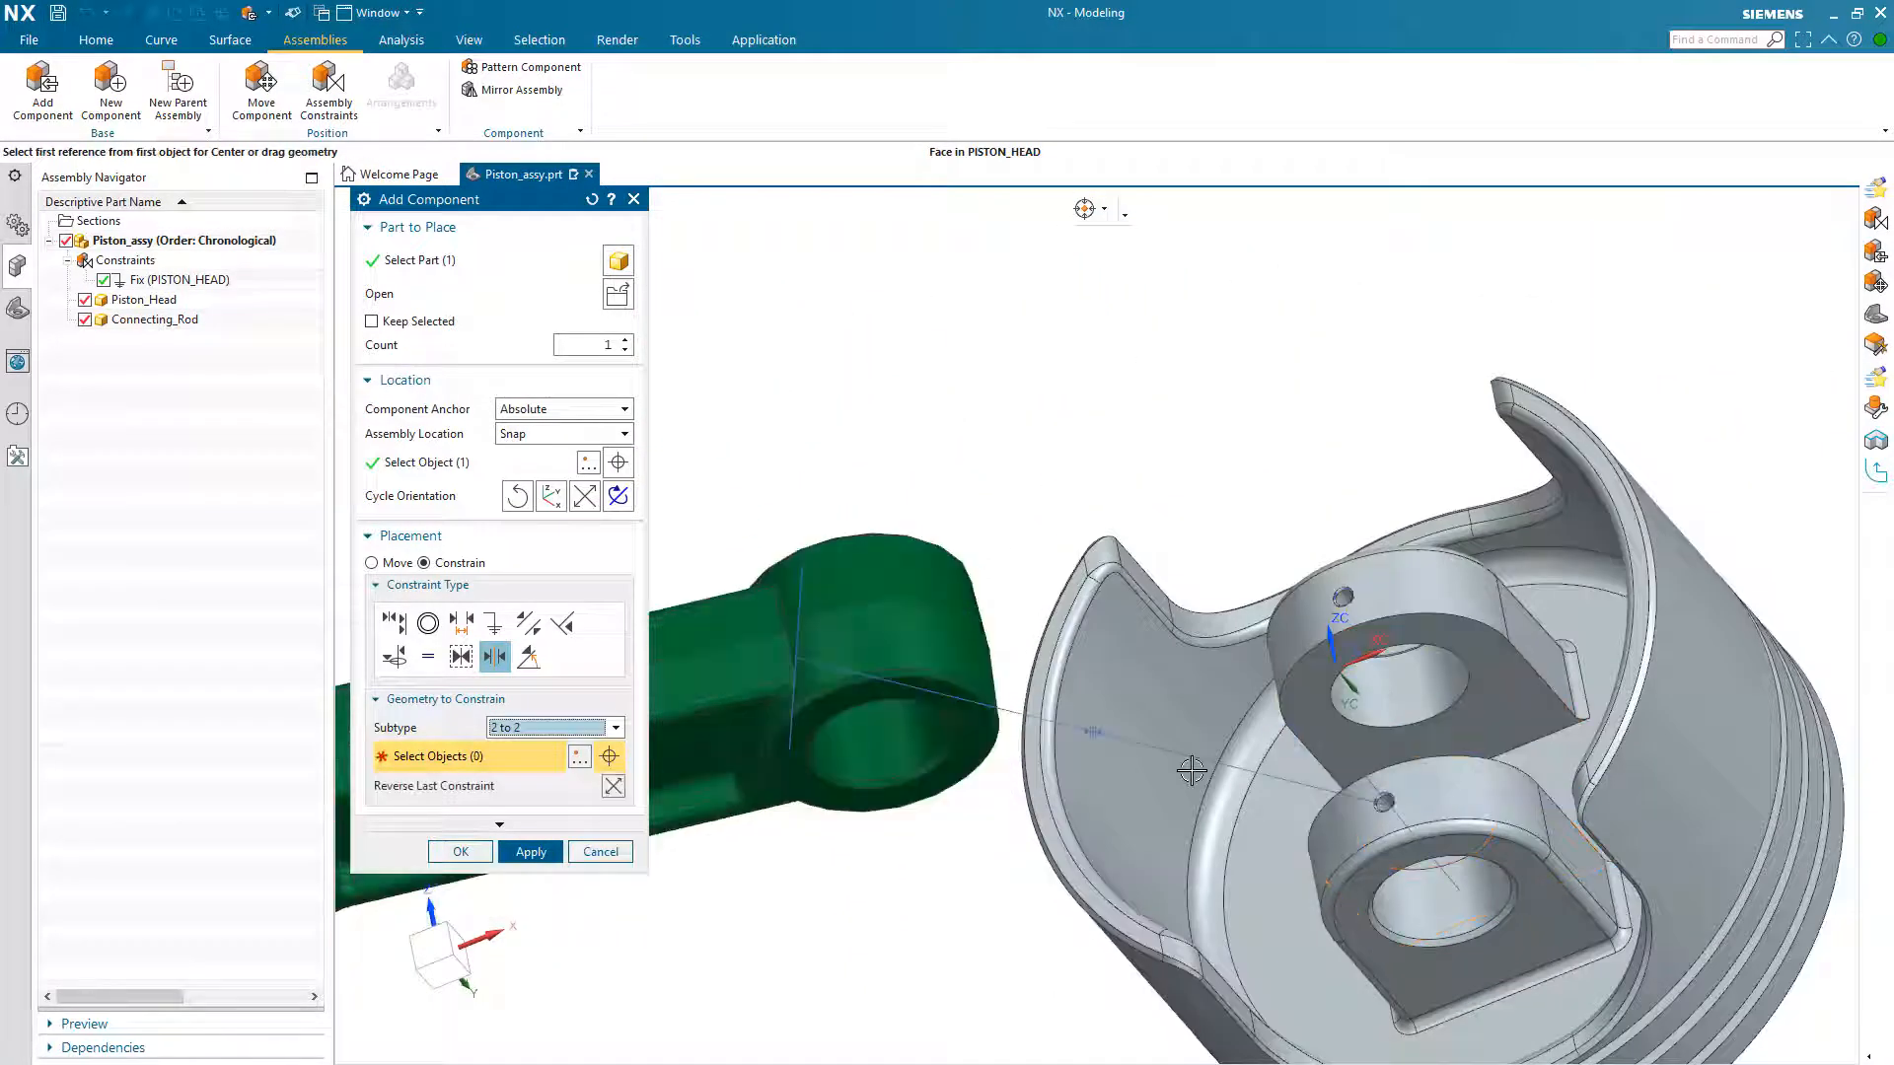
# Step: Move the connecting rod relative to the piston head to test the freedom left by the Center constraint
pyautogui.moveTo(1191, 770); pyautogui.dragTo(1006, 710, button='middle')
pyautogui.scroll(-4, 1069, 765)
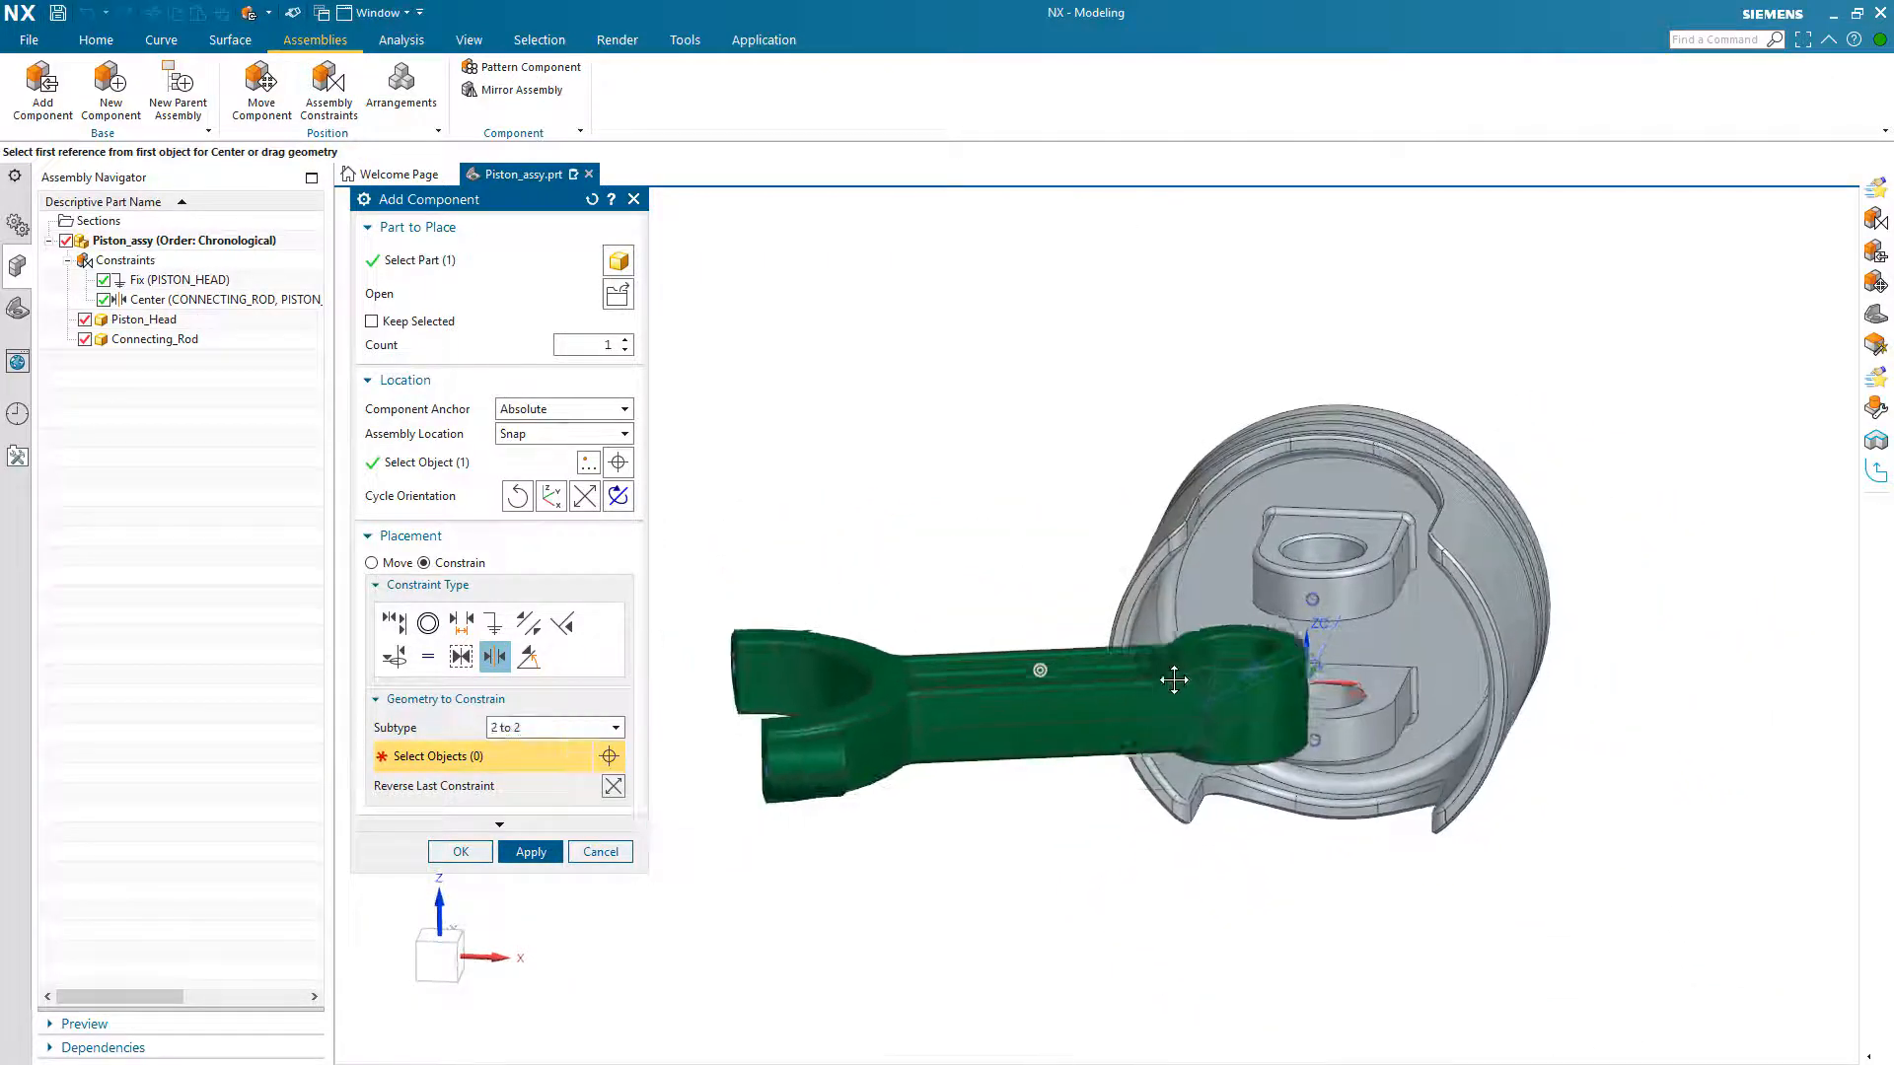
pyautogui.moveTo(1174, 680); pyautogui.dragTo(1243, 715, button='middle')
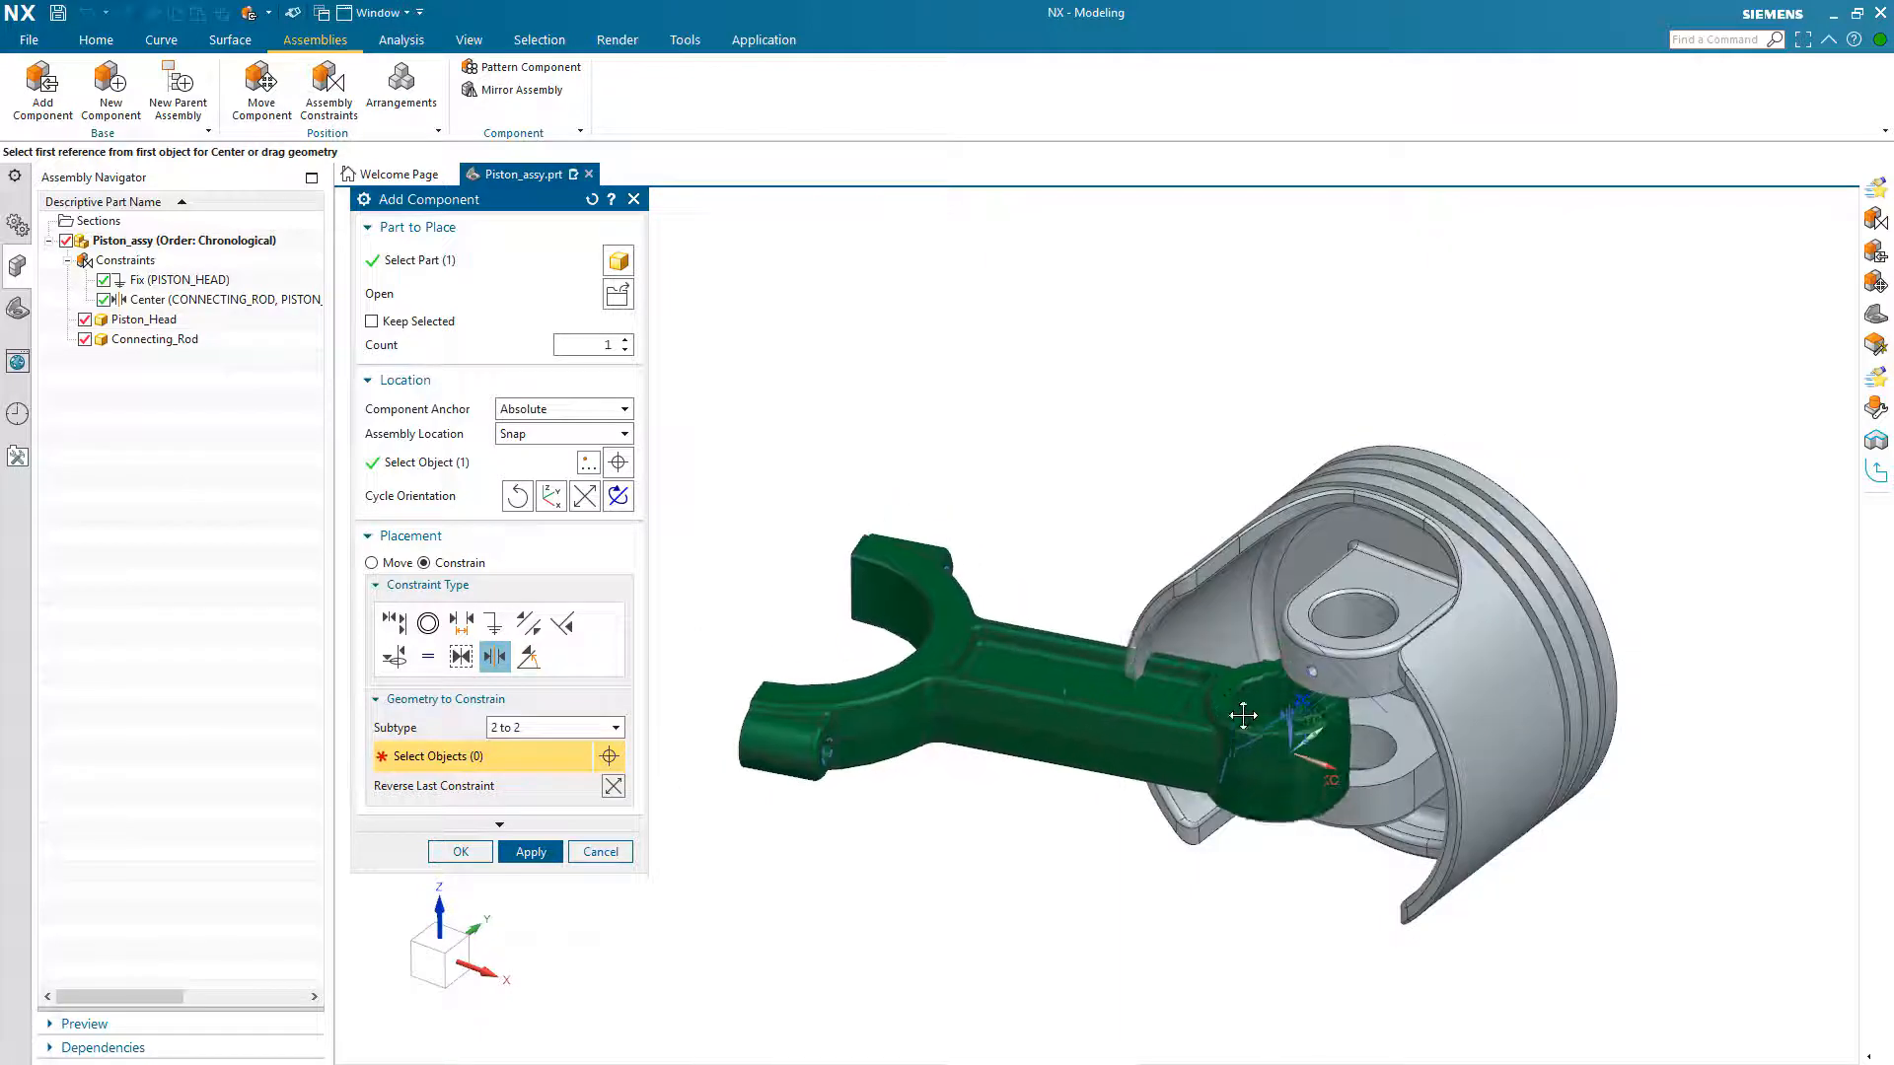
pyautogui.moveTo(1243, 715); pyautogui.dragTo(1133, 799)
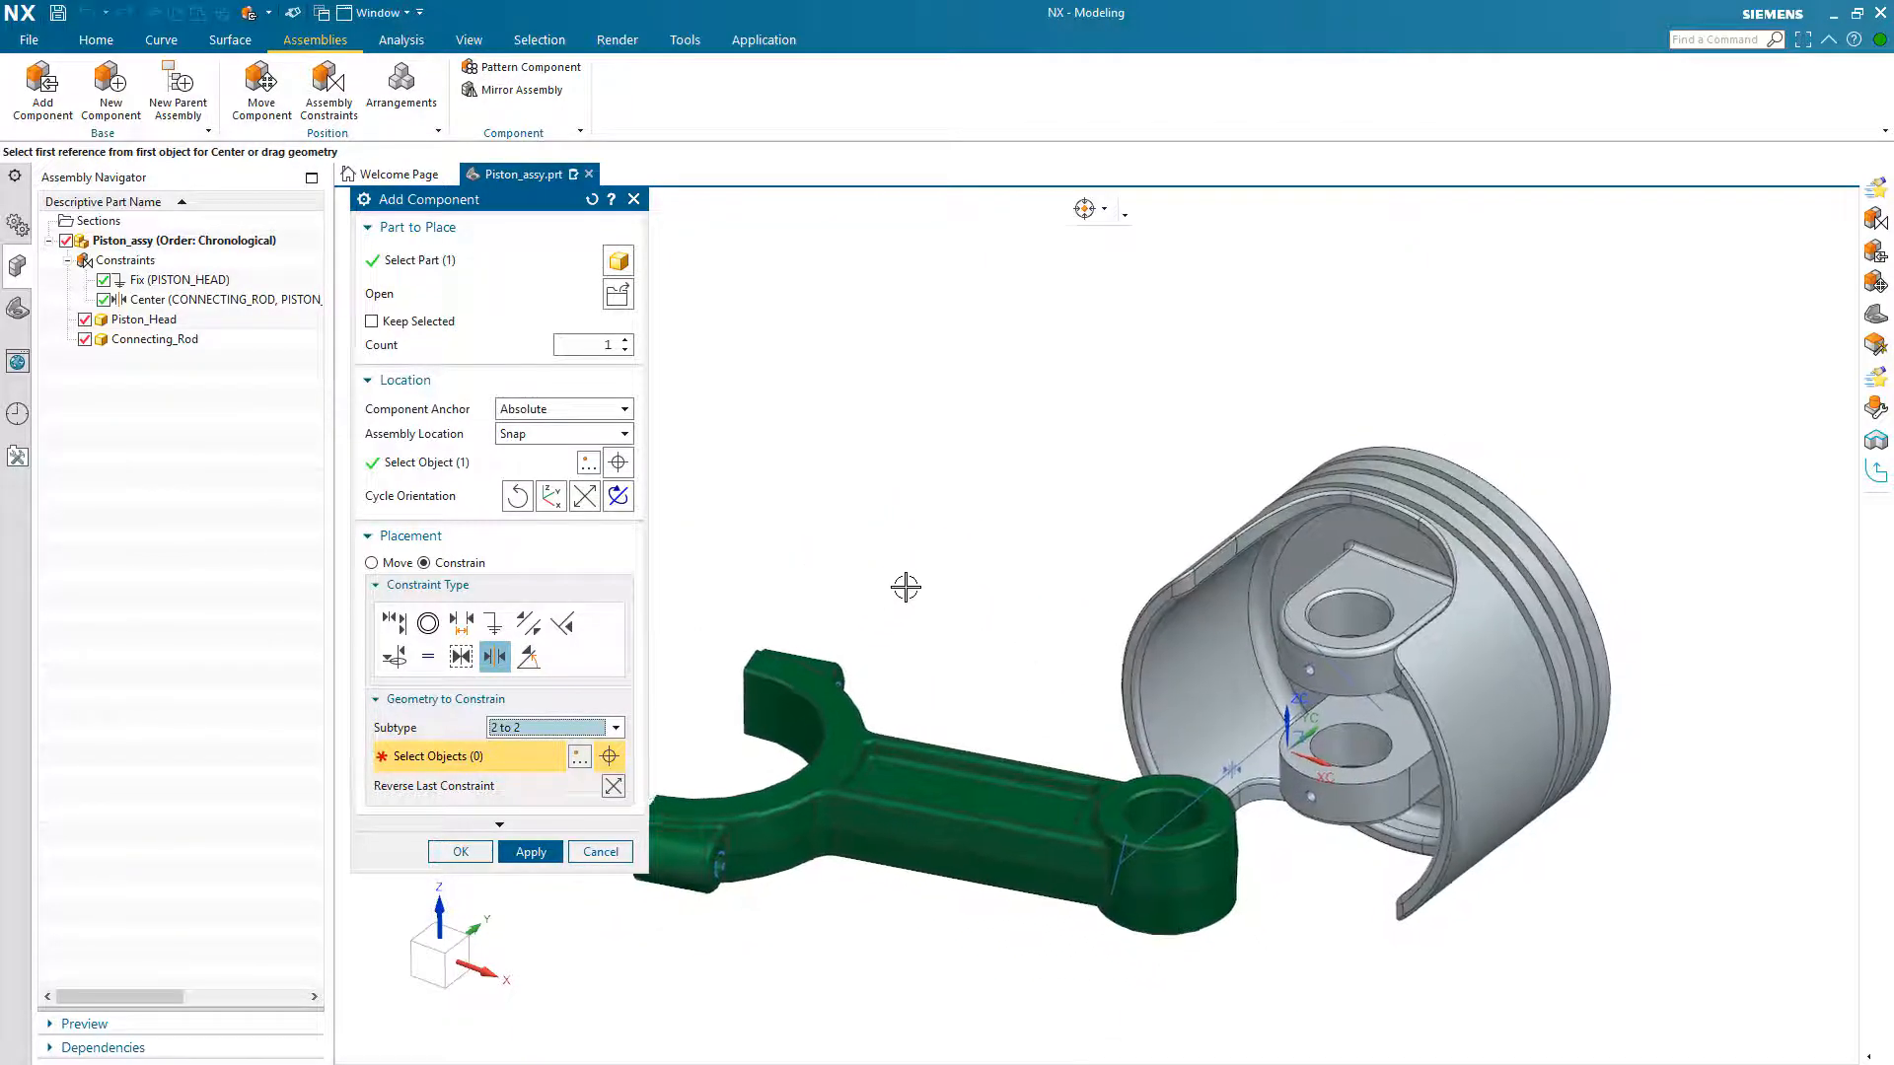
# Step: Align the rod's small-end hole with the piston boss hole using Touch Align, and swing the rod to point straight out of the piston's open end
pyautogui.scroll(-2, 905, 587)
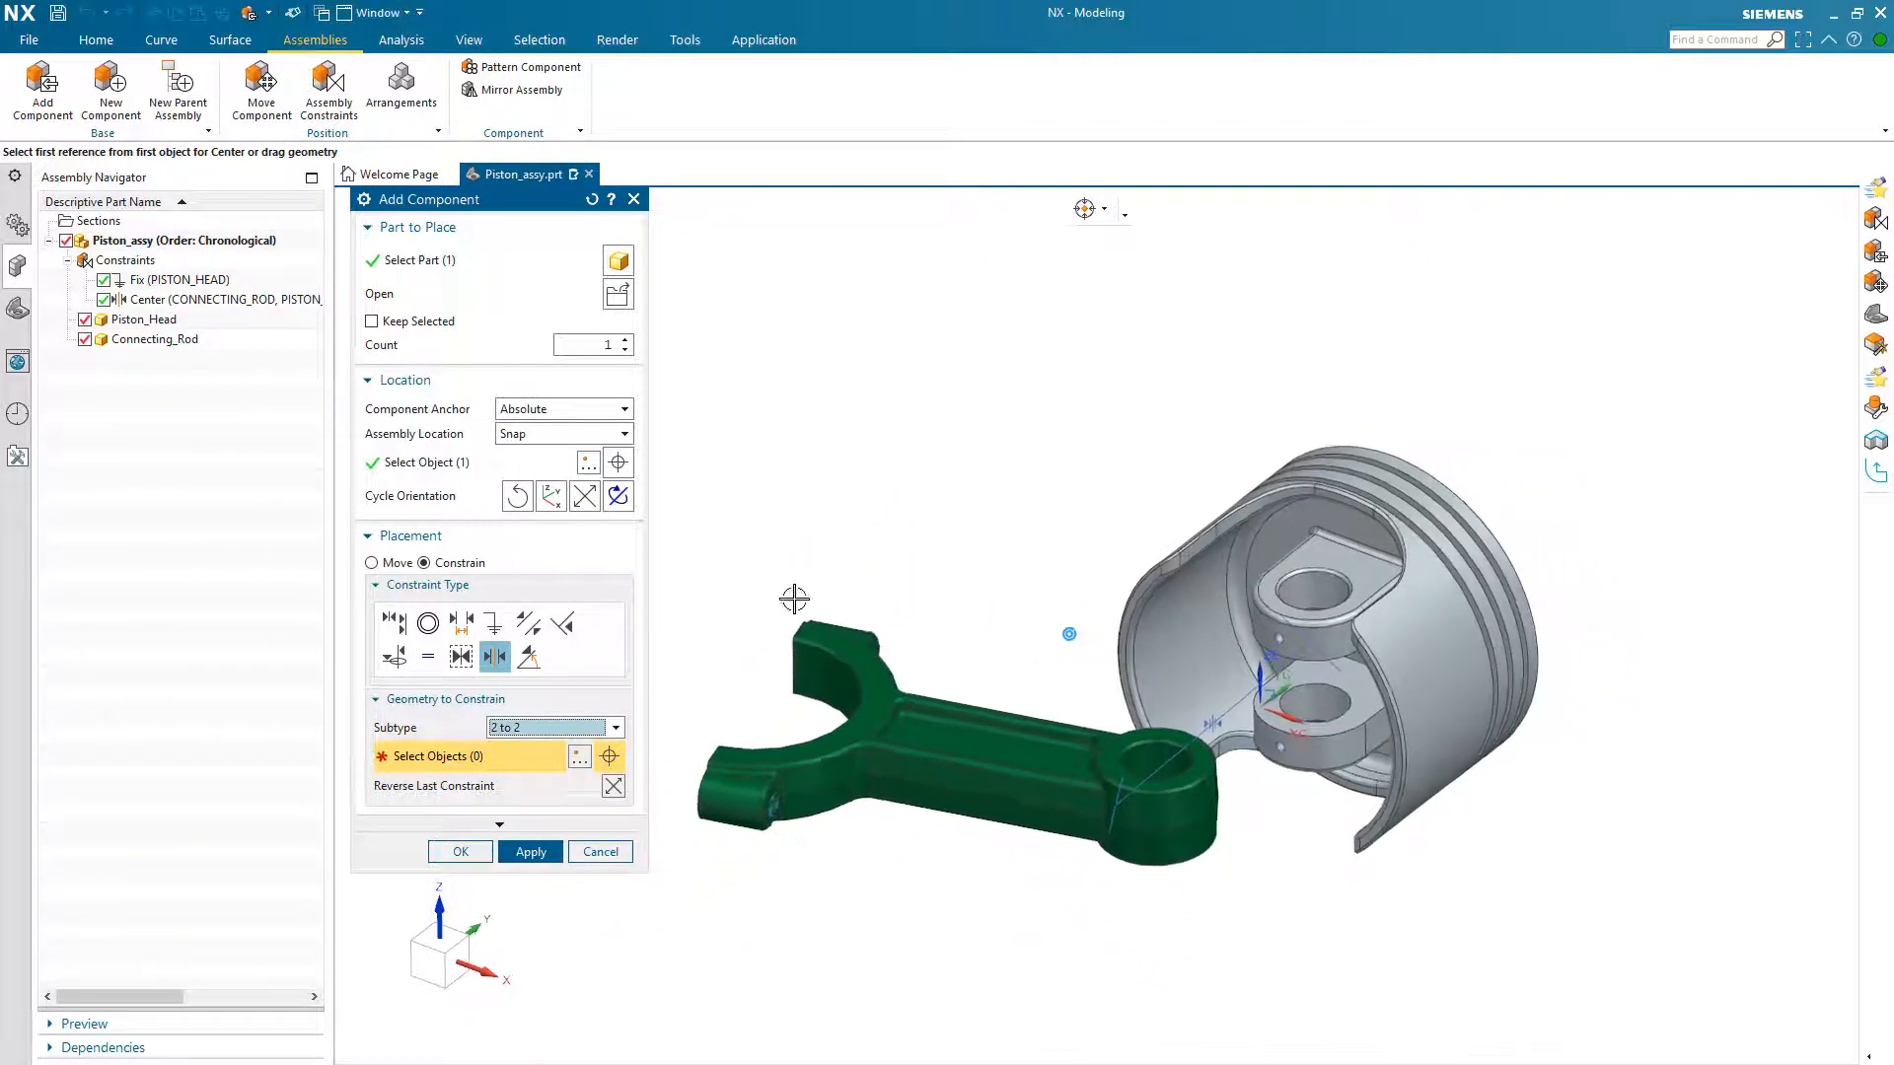
pyautogui.click(394, 623)
pyautogui.scroll(8, 1089, 498)
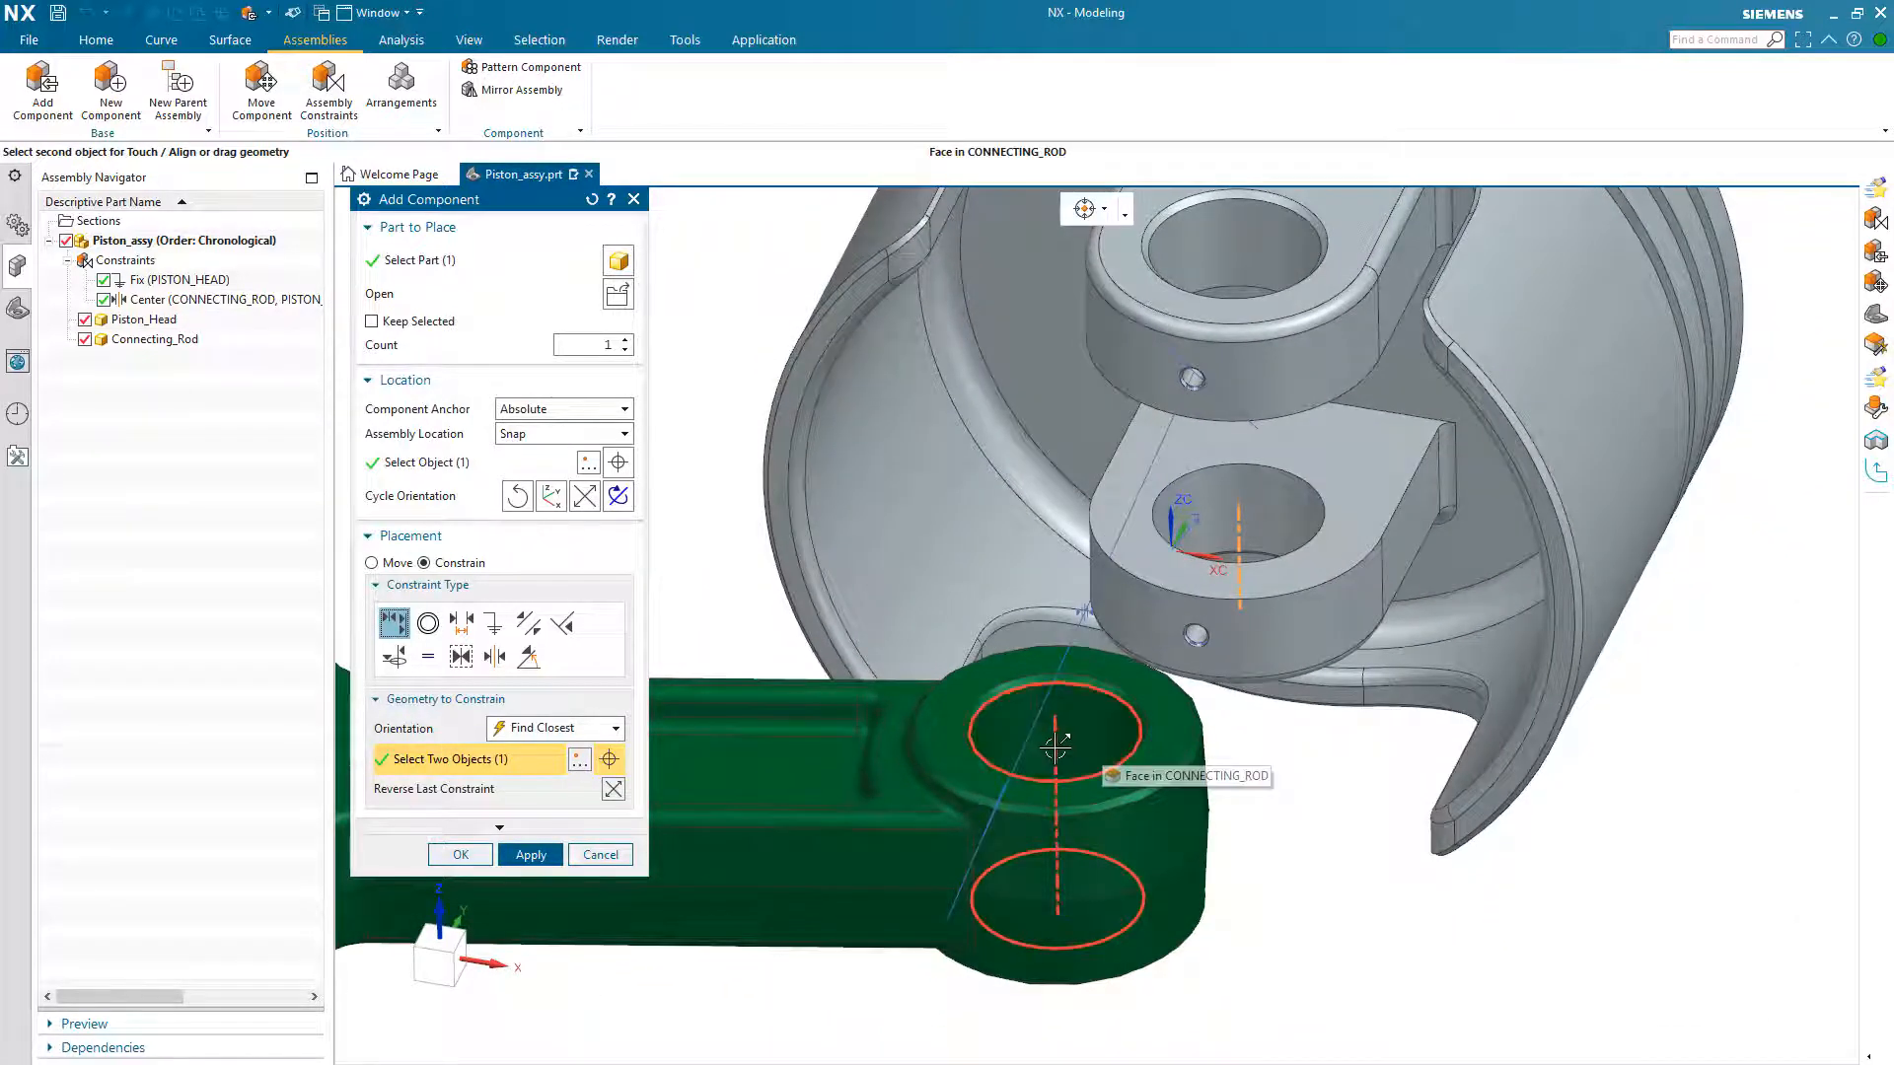
pyautogui.click(1055, 750)
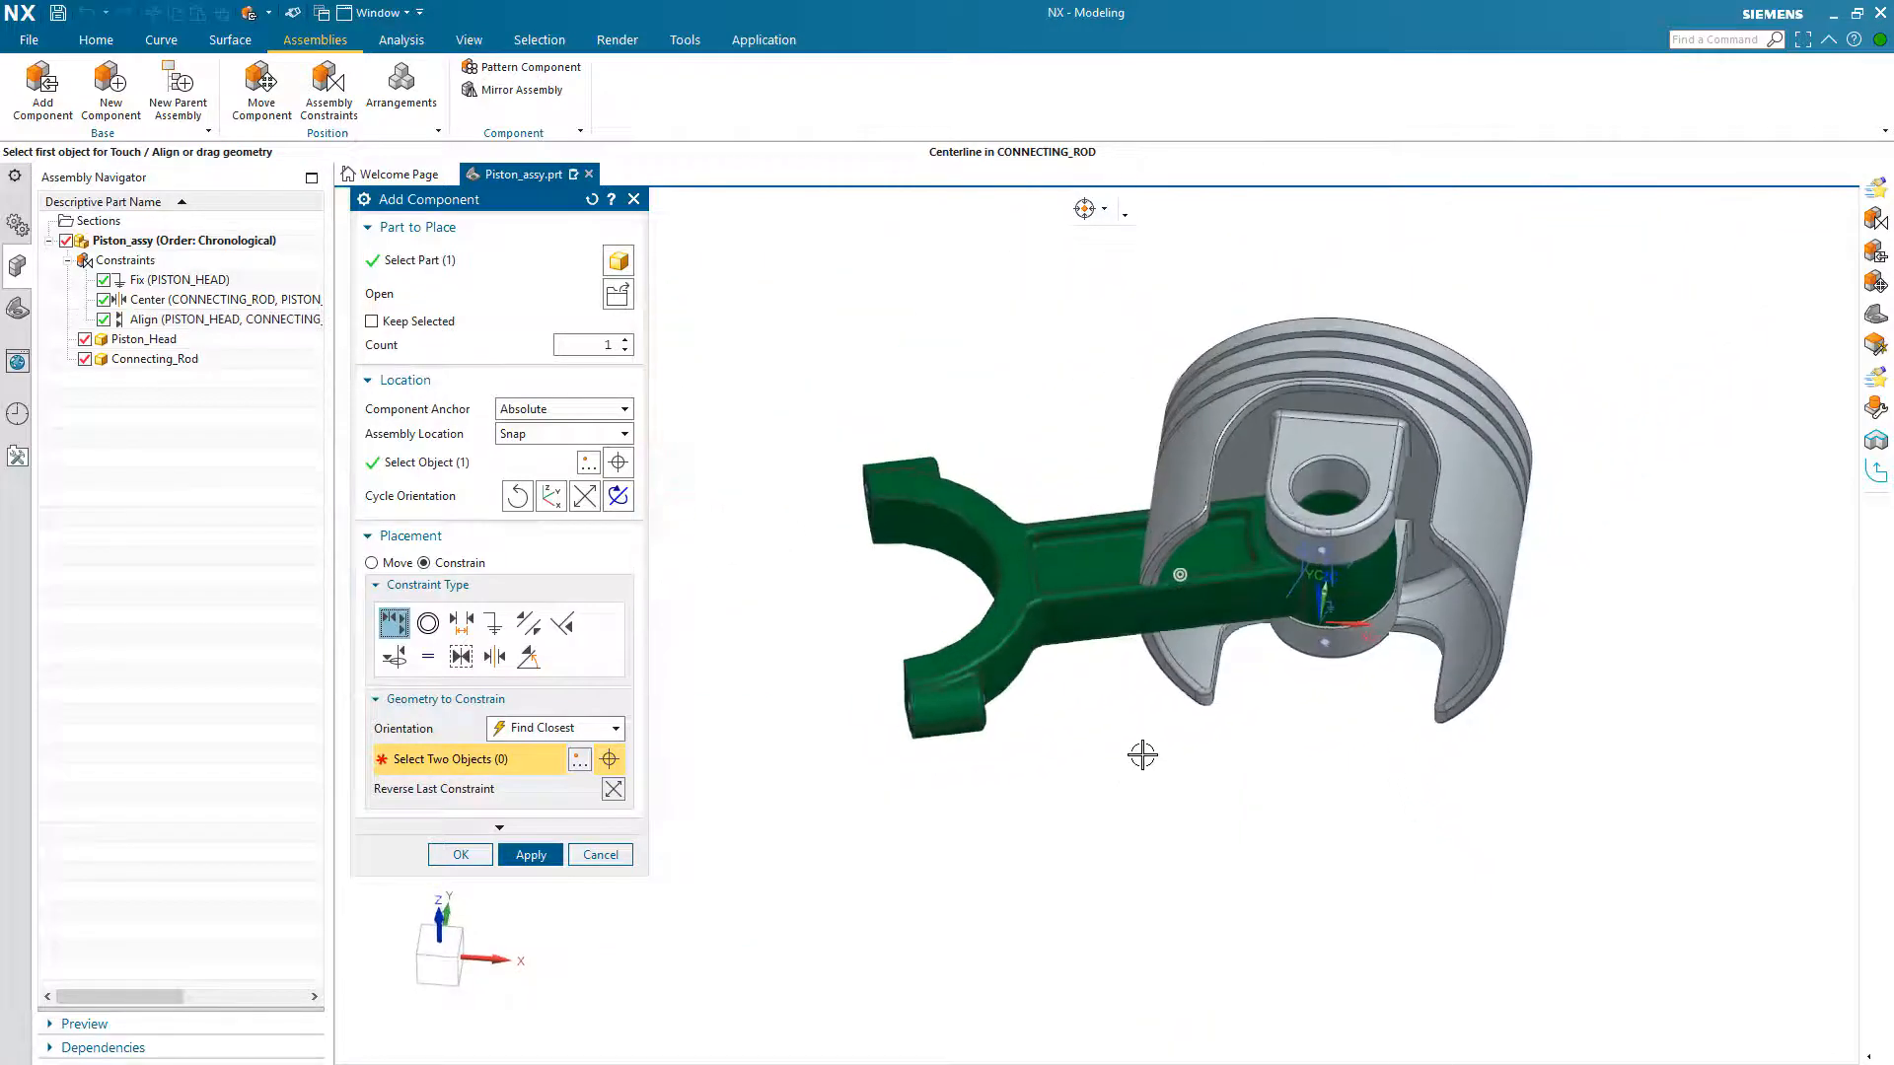
pyautogui.moveTo(1074, 634); pyautogui.dragTo(1437, 790)
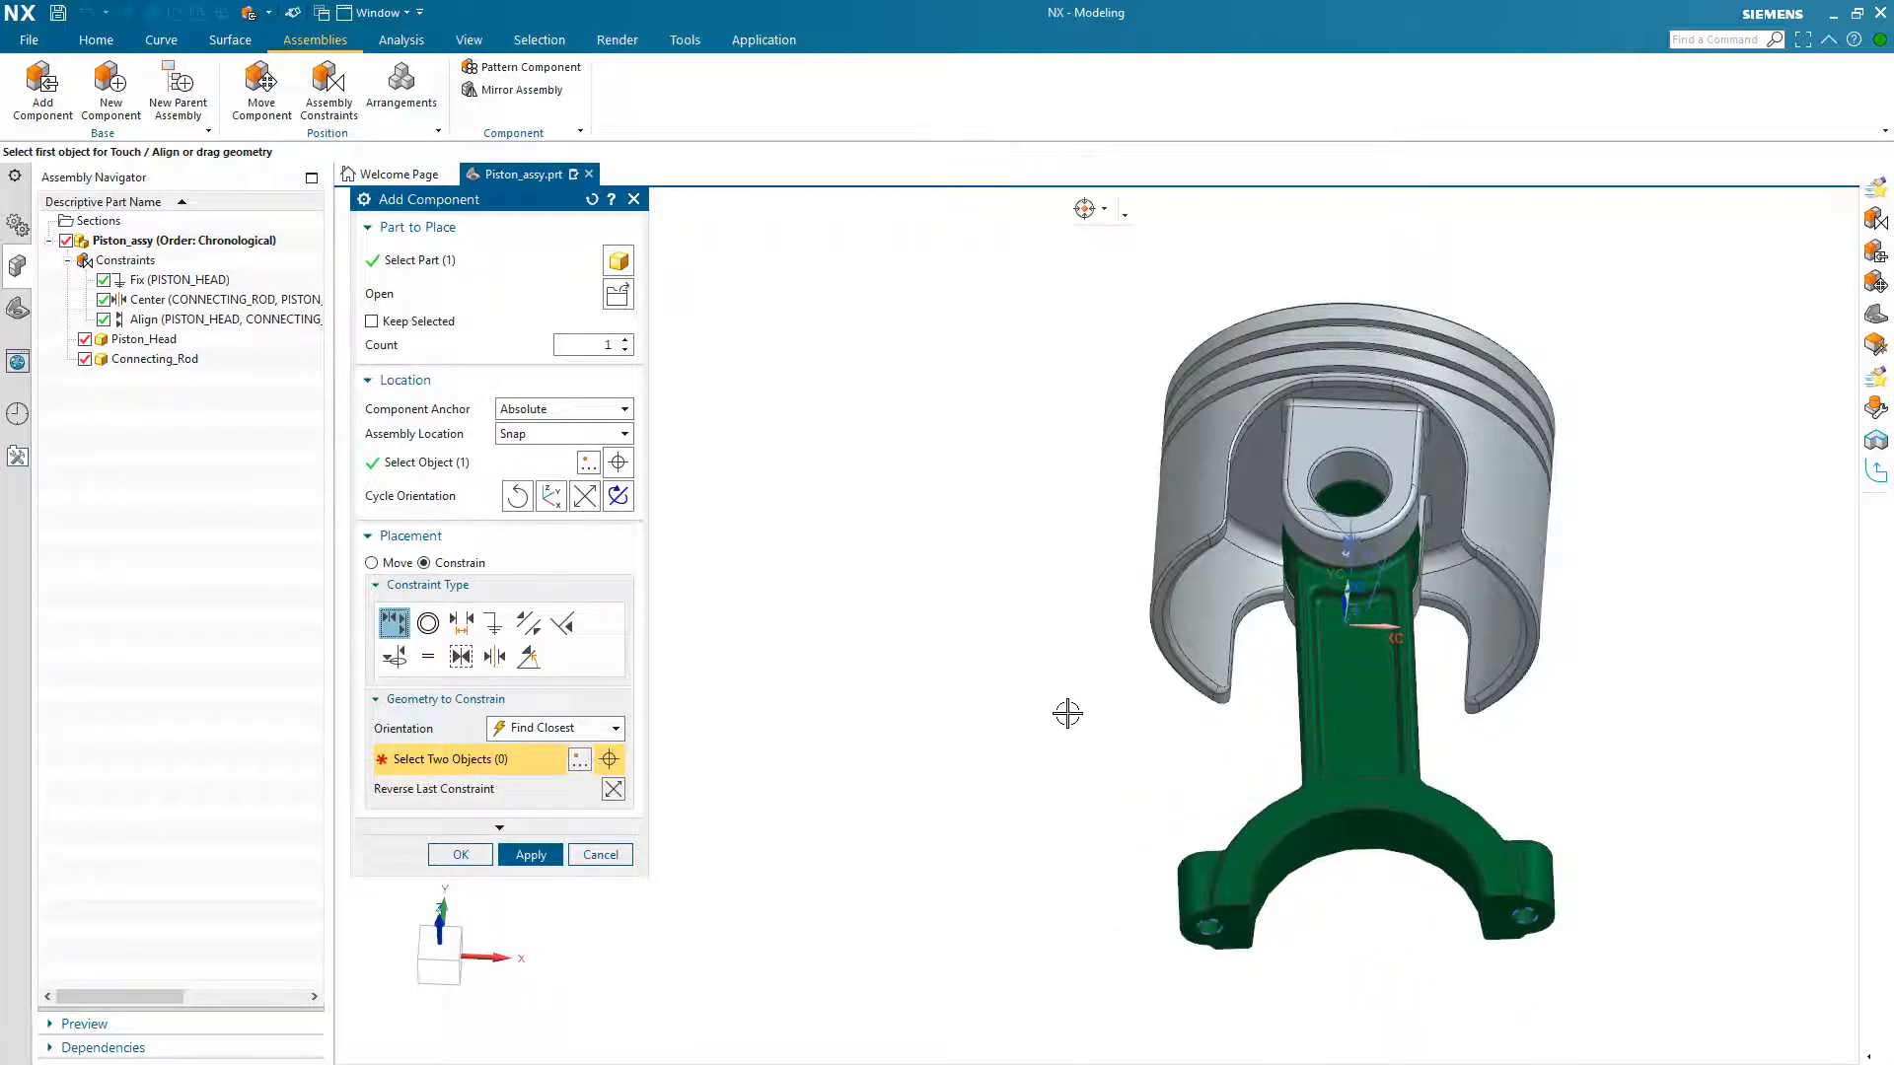
pyautogui.click(462, 855)
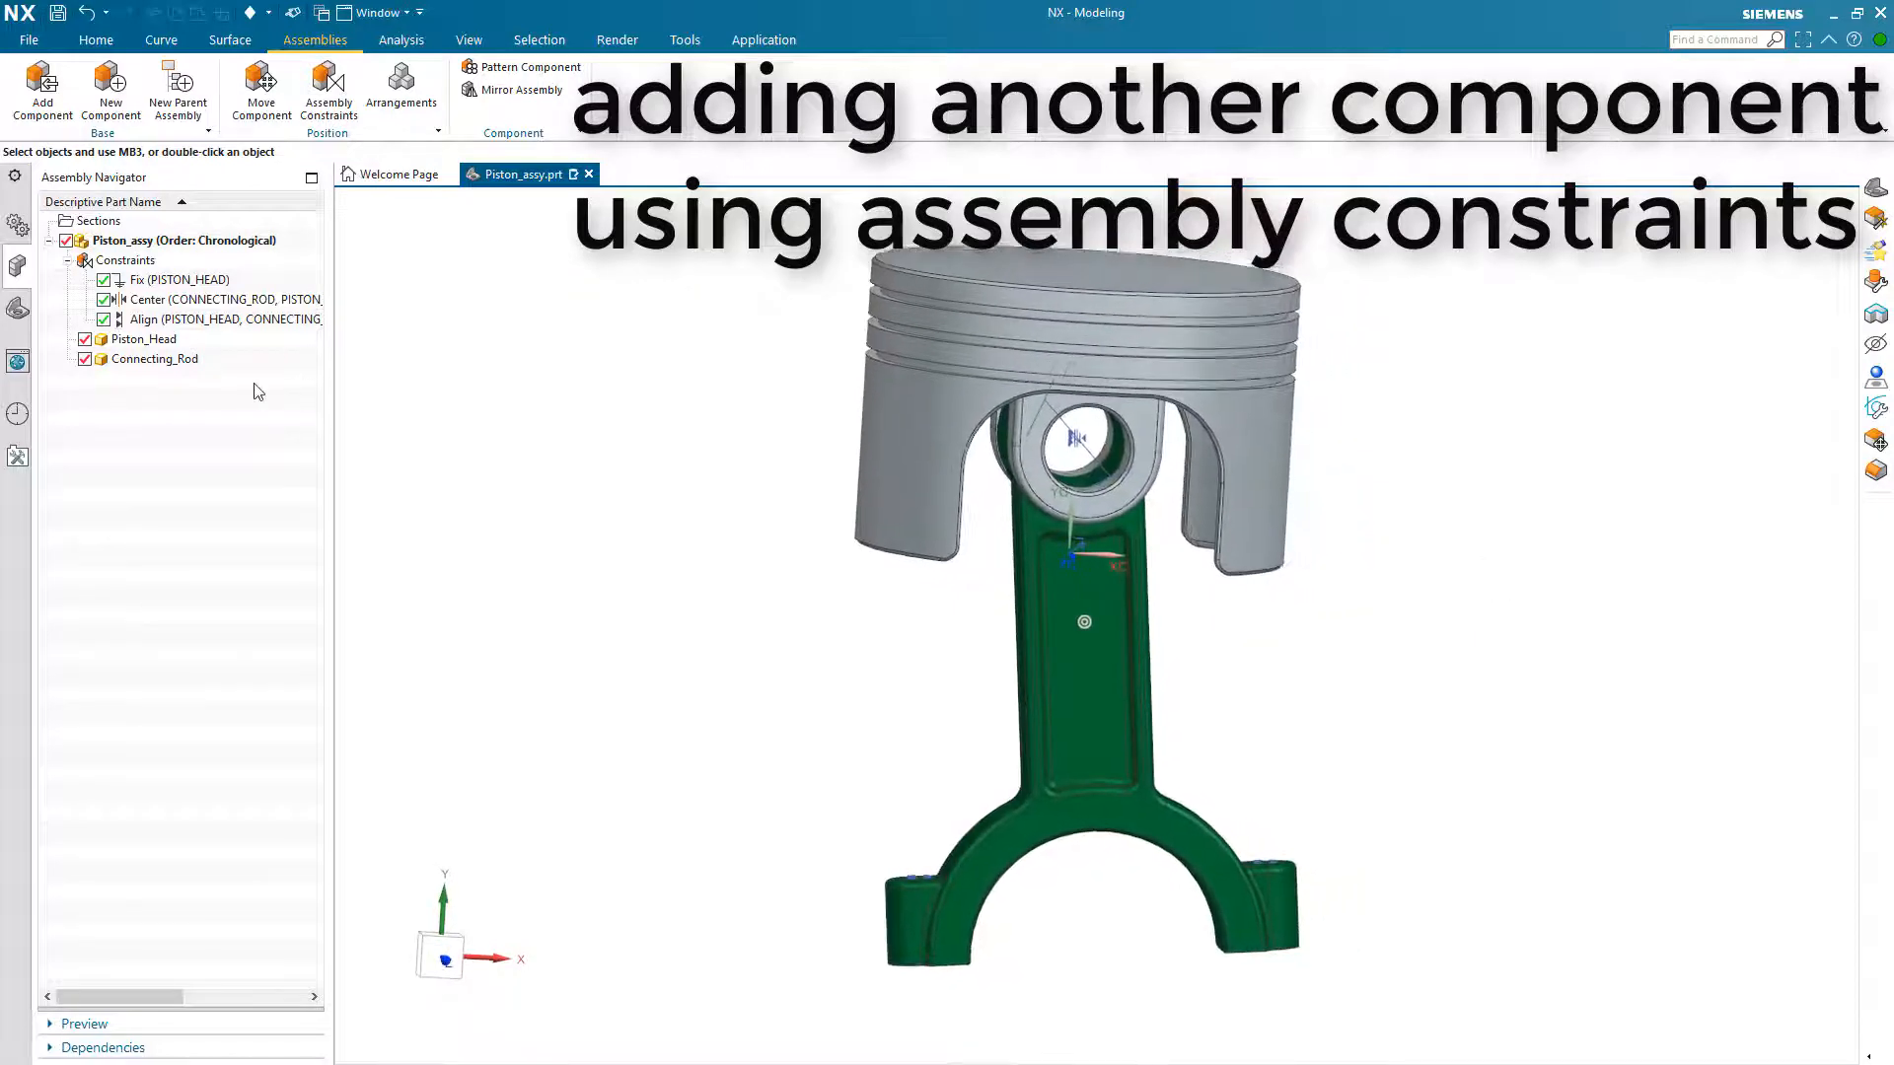
# Step: Examine which geometry the Fix, Center and Align constraints reference in the Assembly Navigator
pyautogui.click(151, 280)
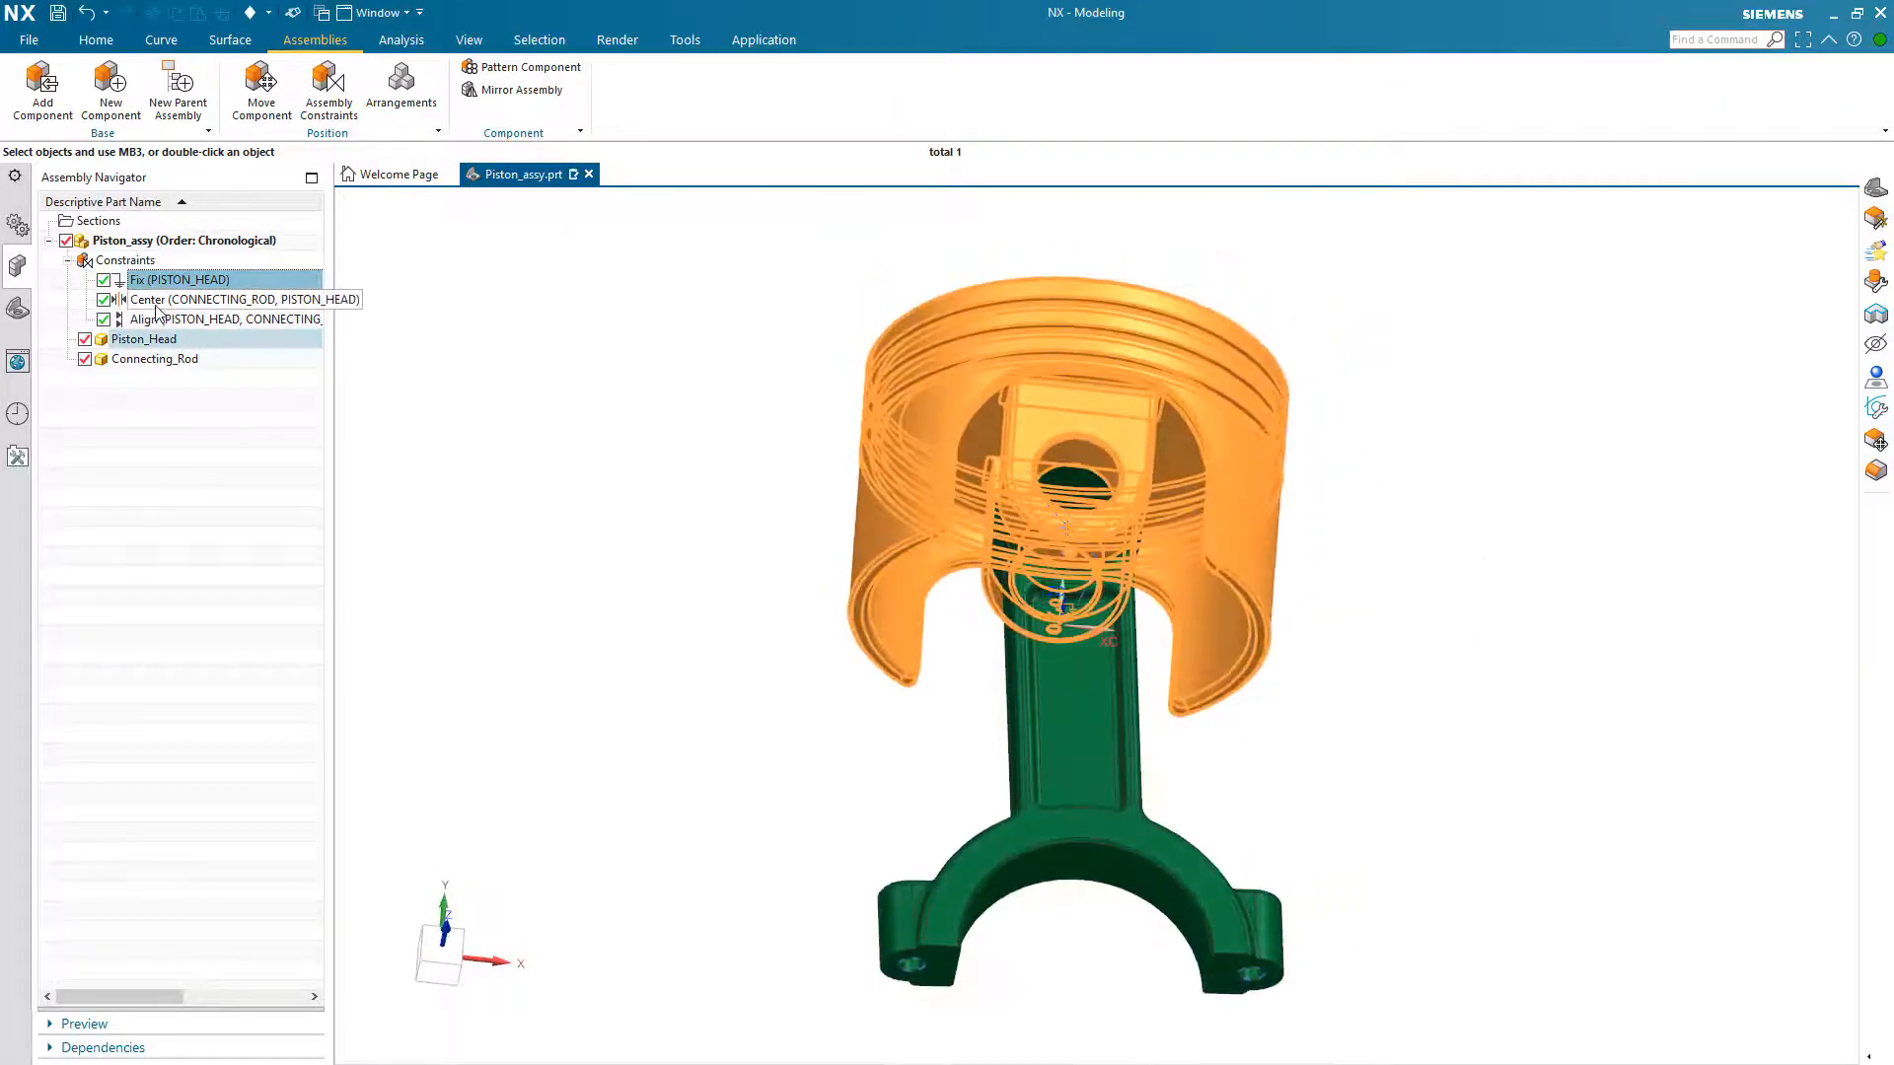
pyautogui.click(155, 304)
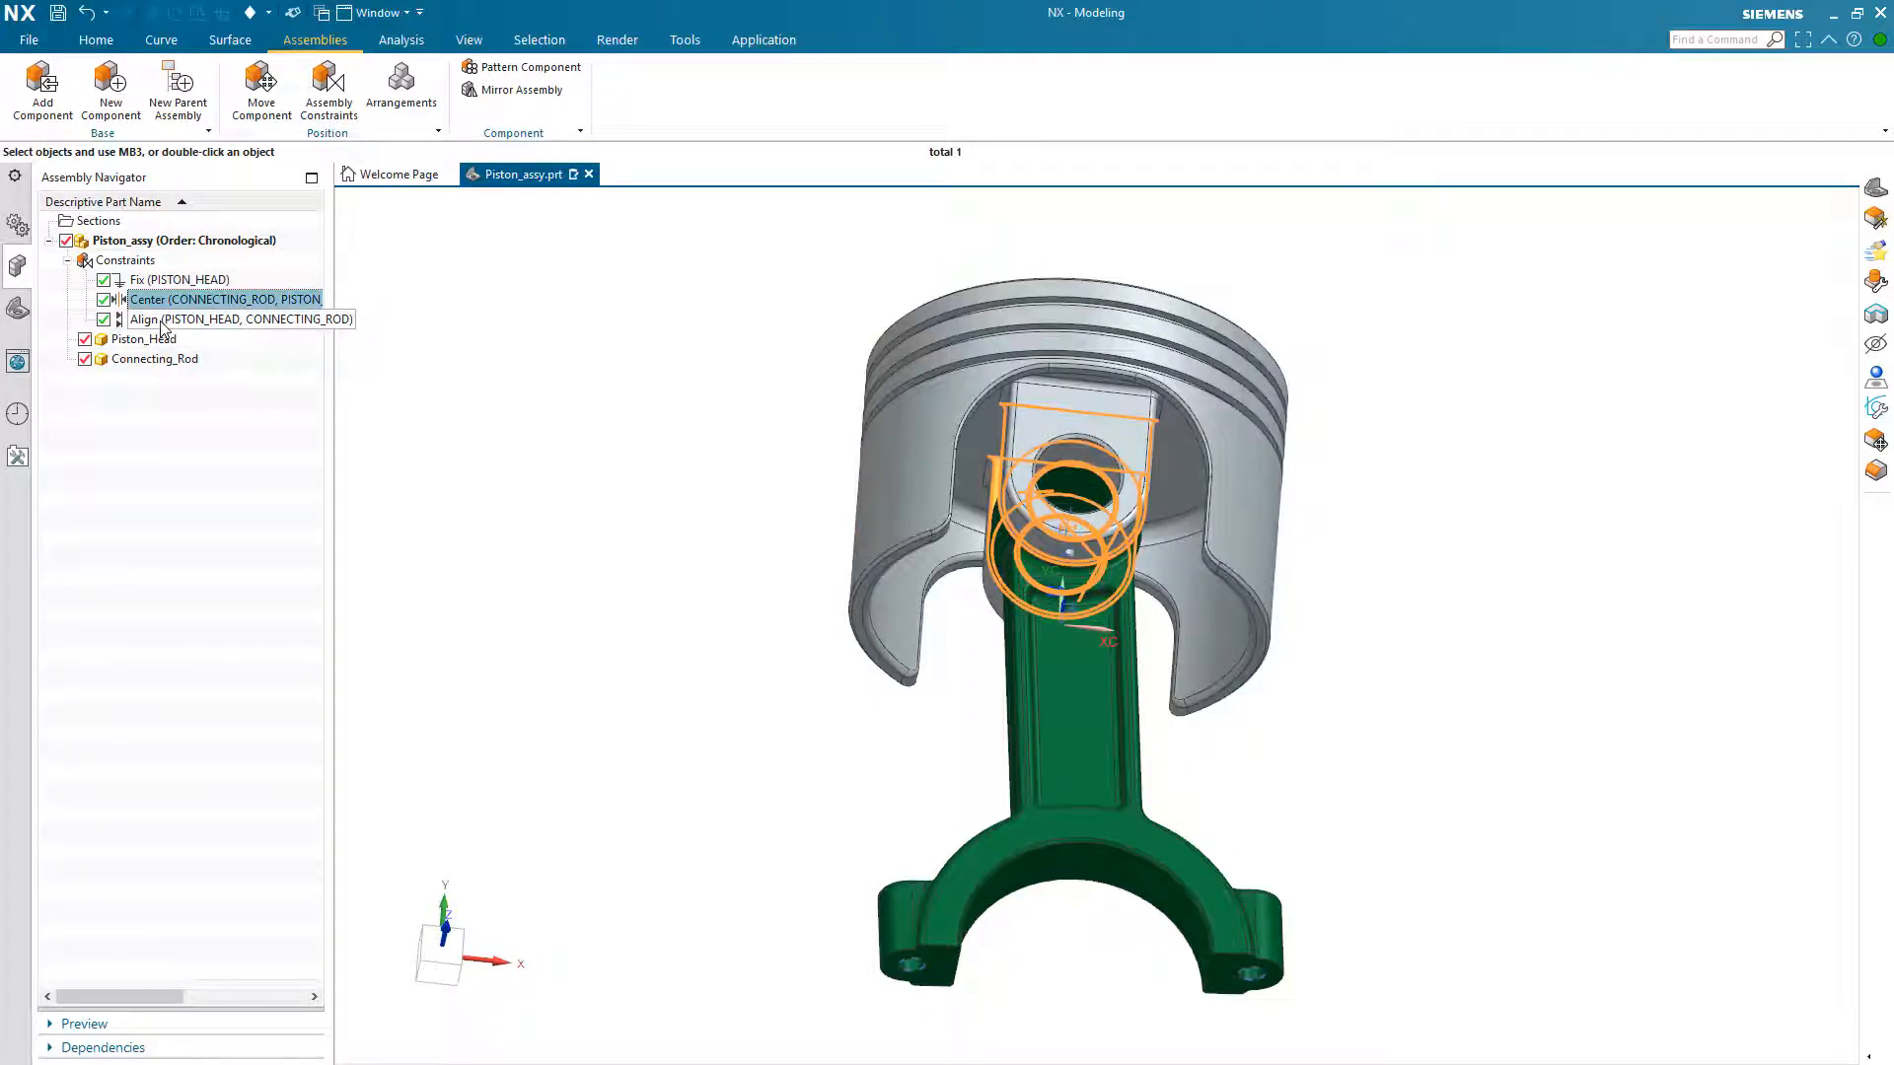
pyautogui.click(162, 322)
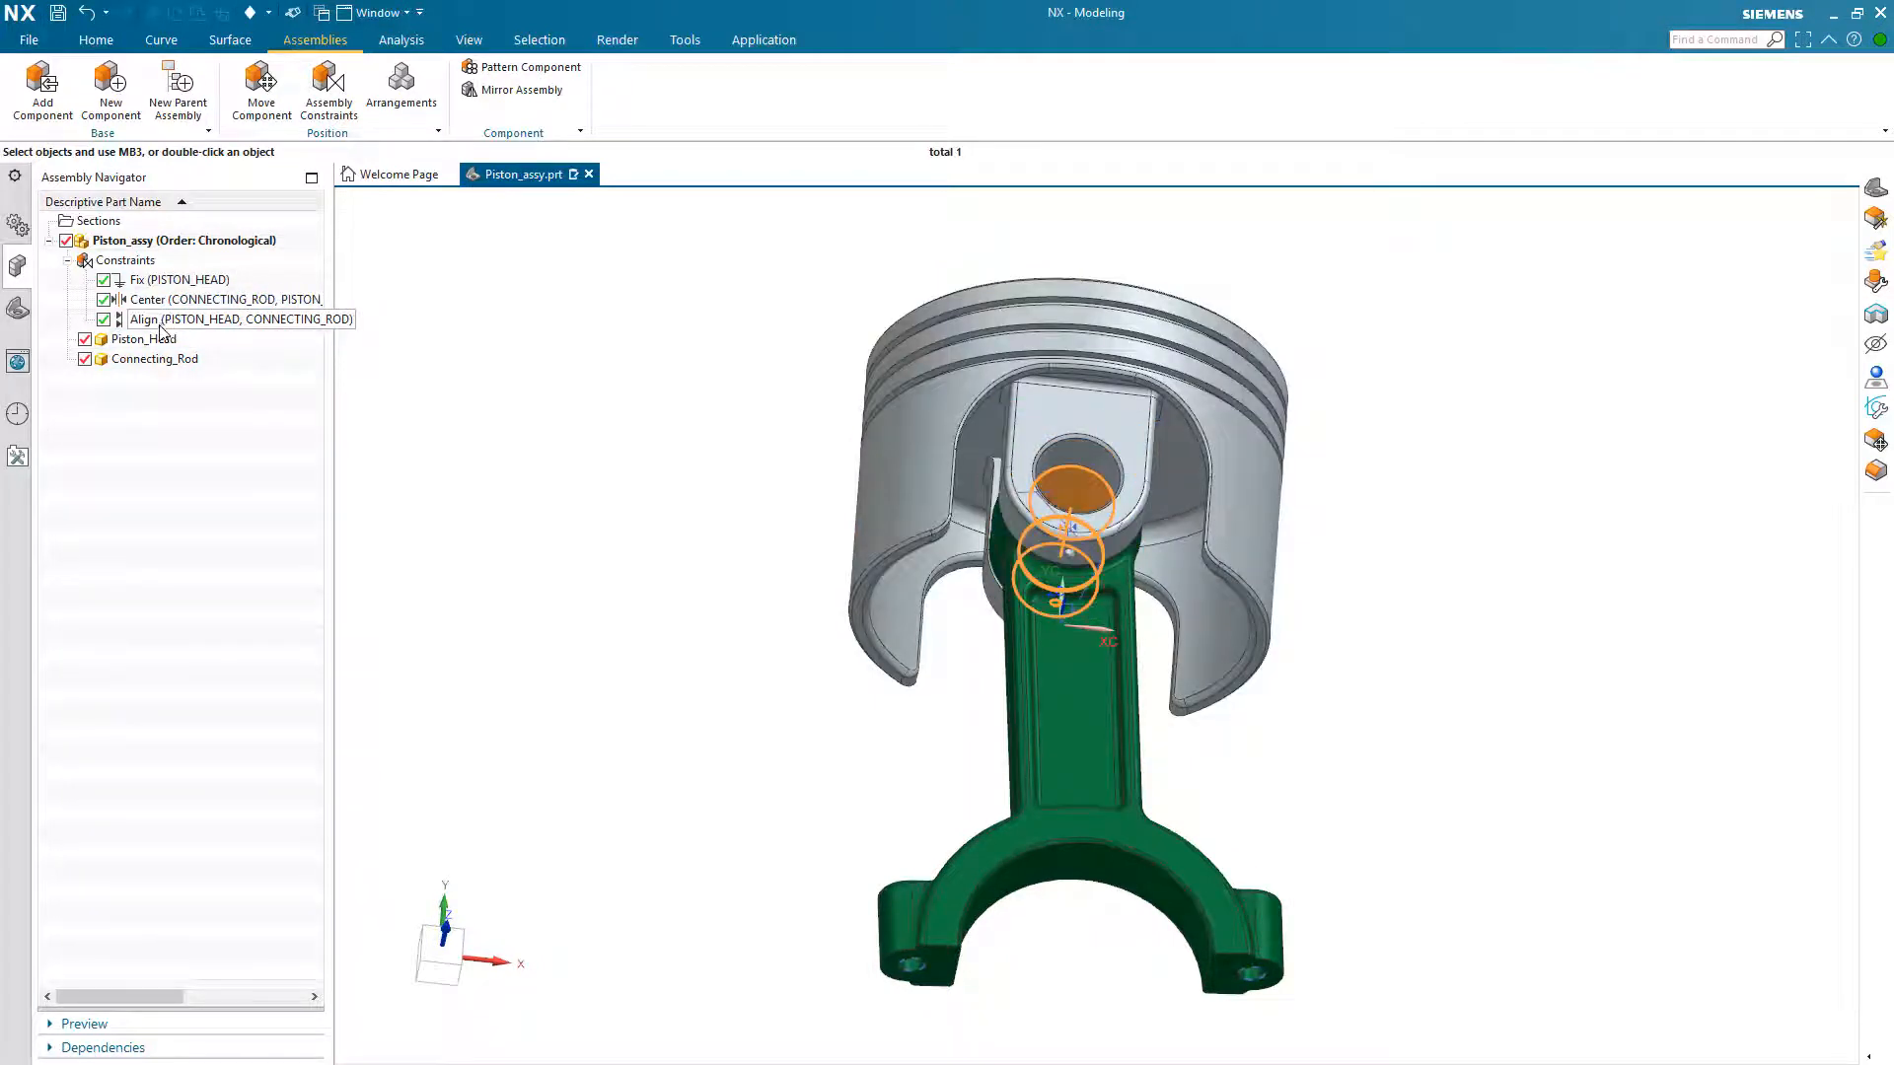
# Step: Enable the Constraint Navigator, widen it and expand the Fix, Center and Align constraints to examine each component's status
pyautogui.click(15, 177)
pyautogui.moveTo(43, 414)
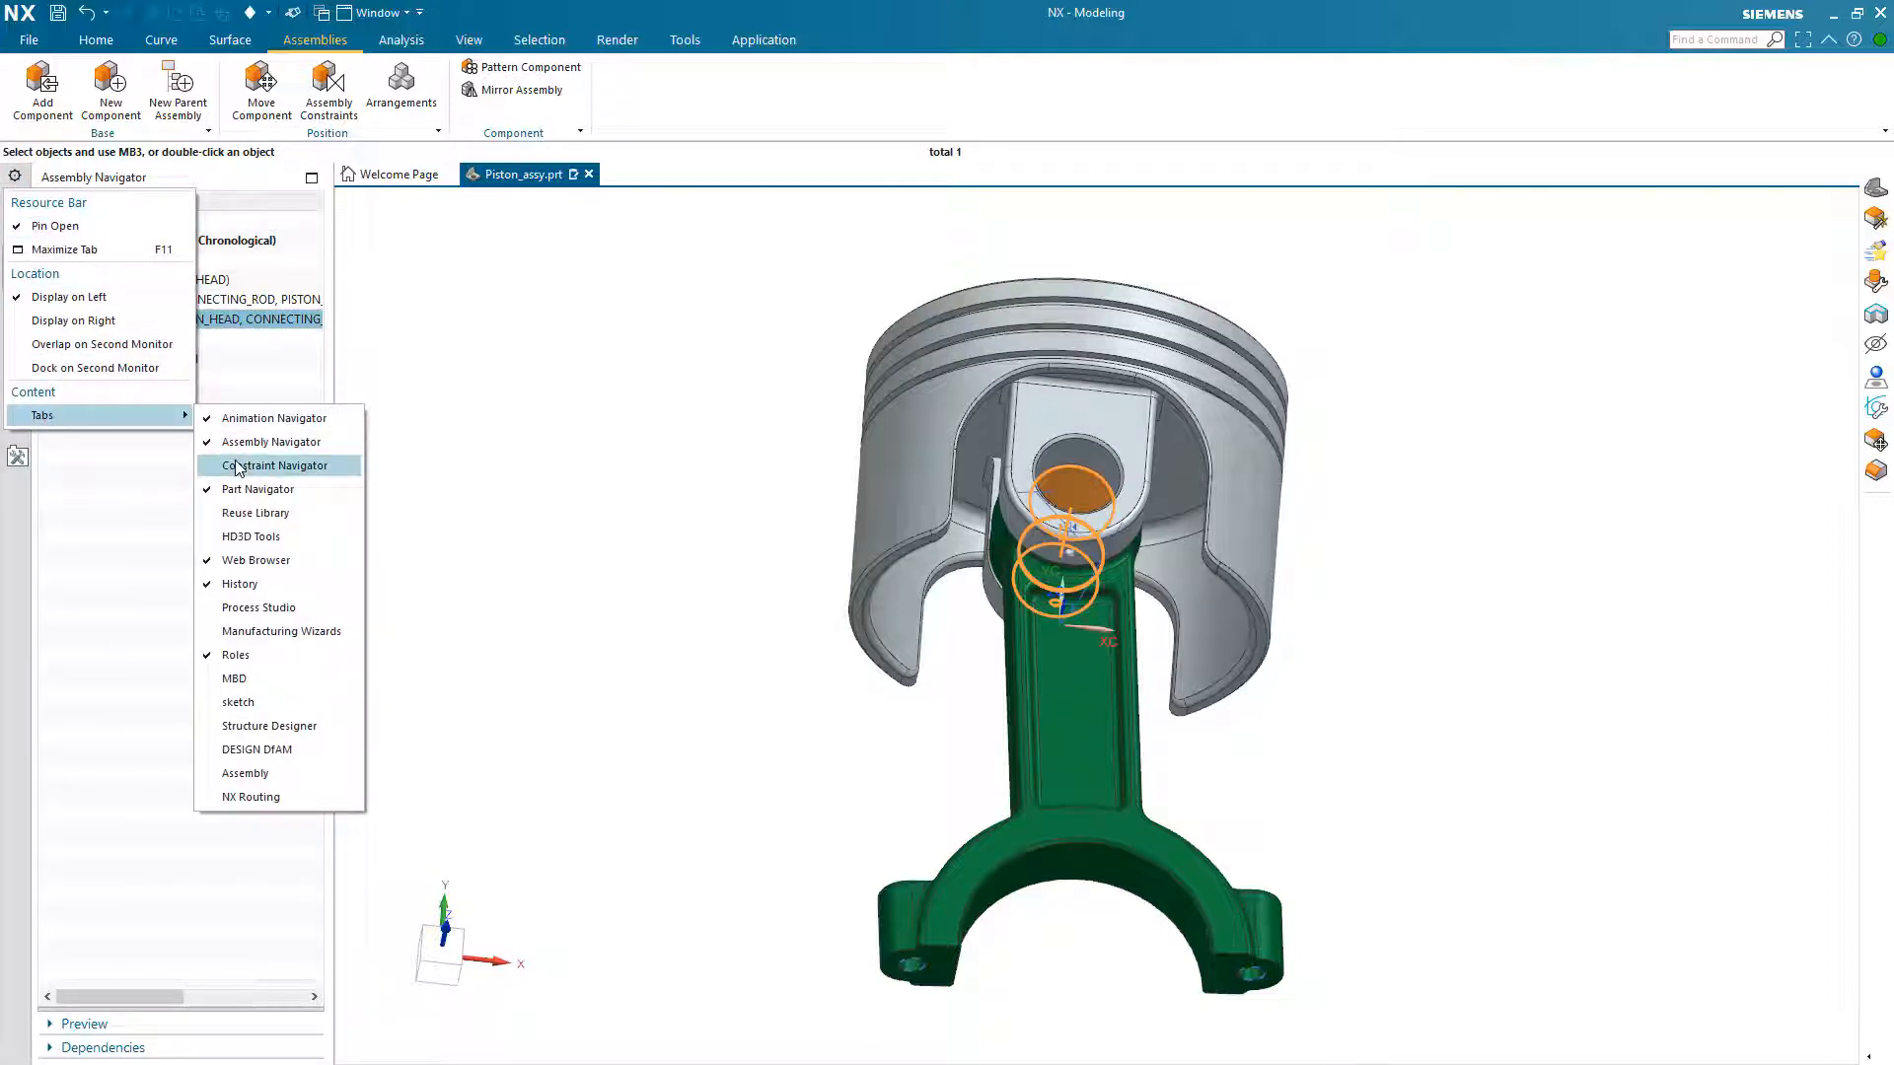
pyautogui.click(237, 465)
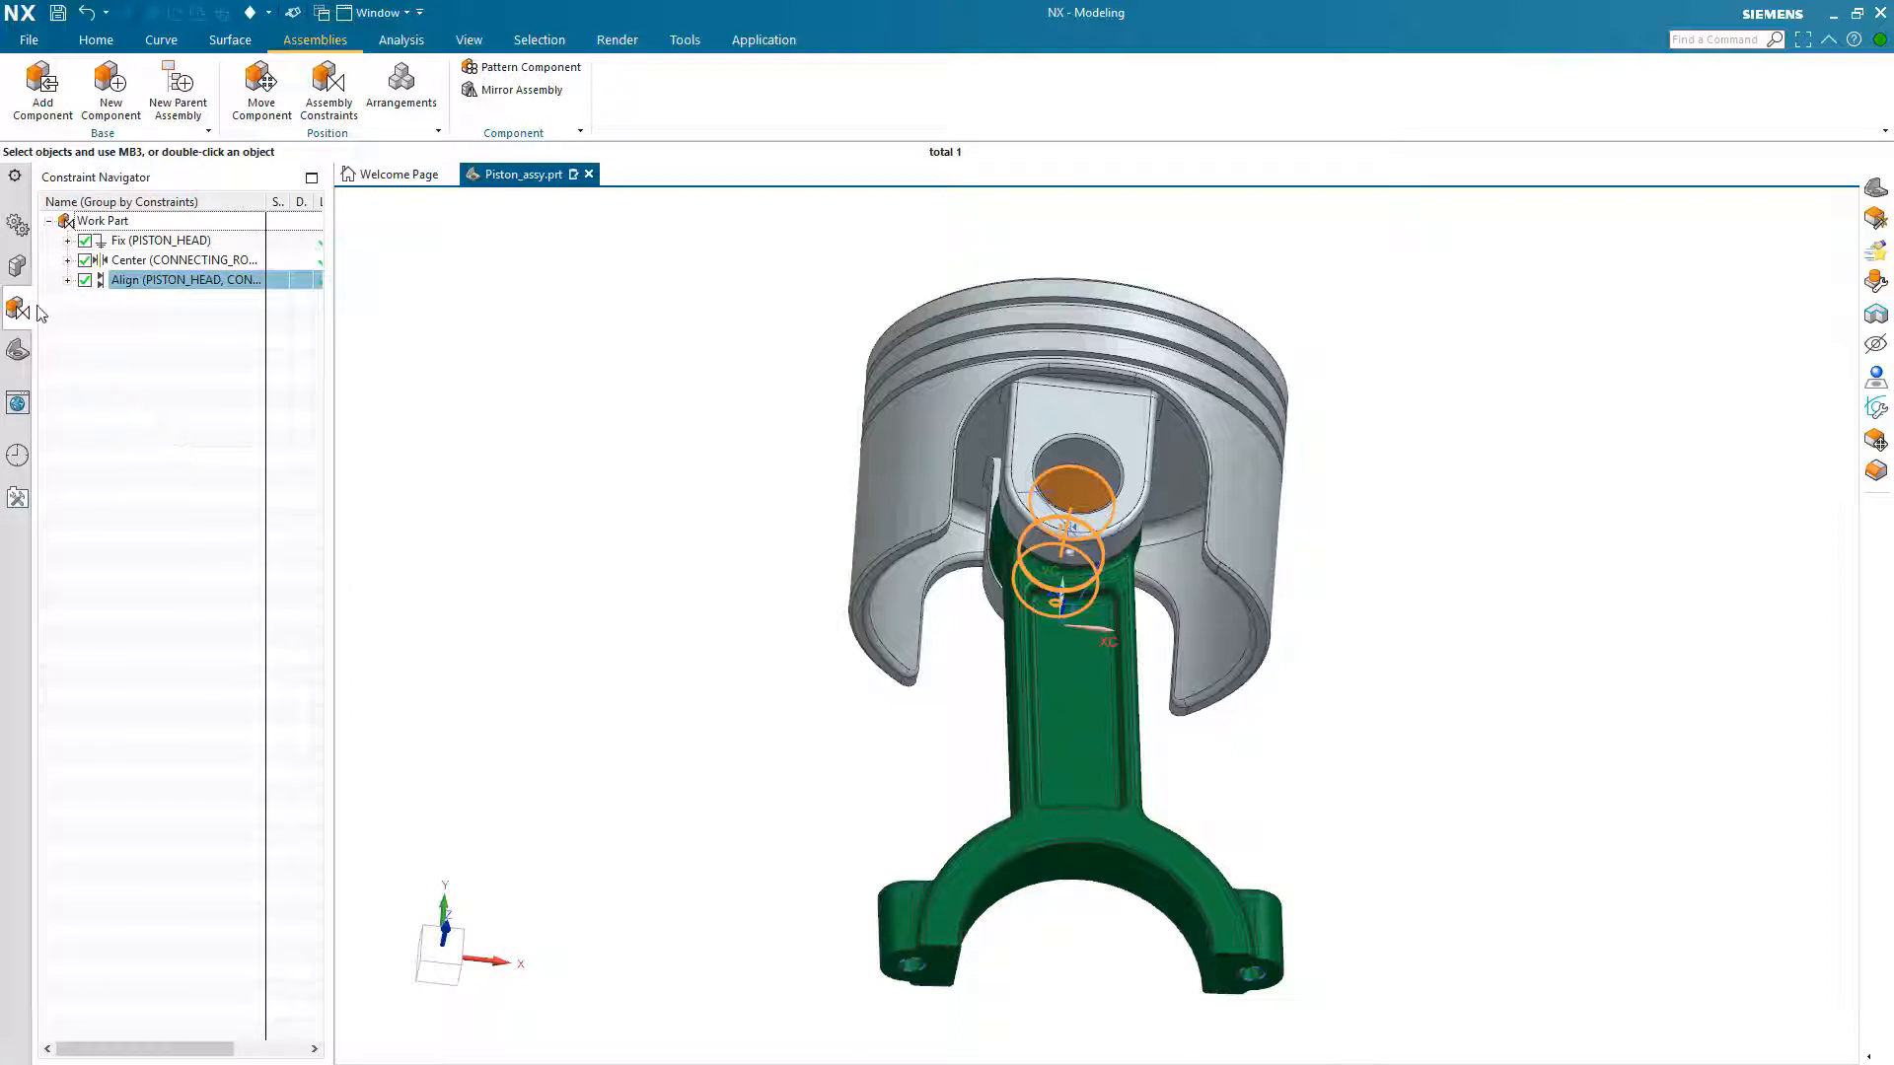
pyautogui.click(67, 240)
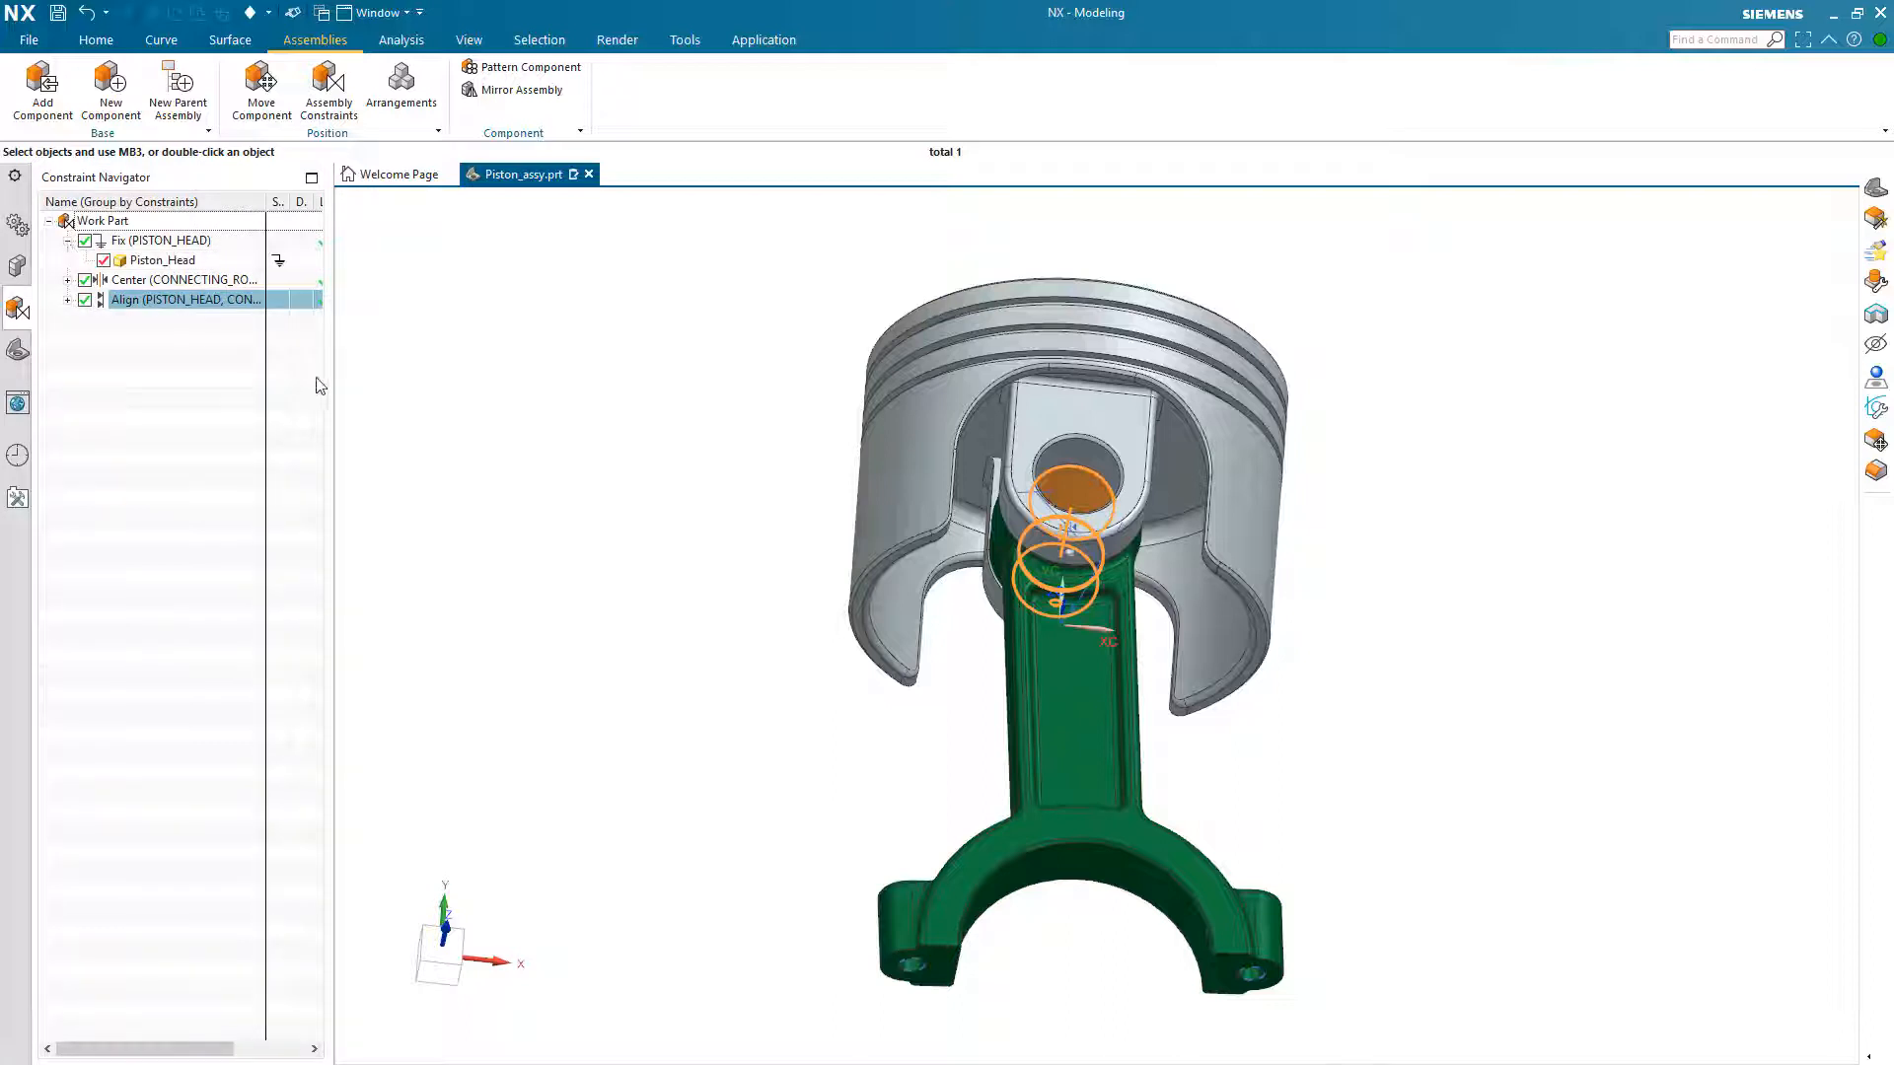
pyautogui.moveTo(330, 383); pyautogui.dragTo(482, 386)
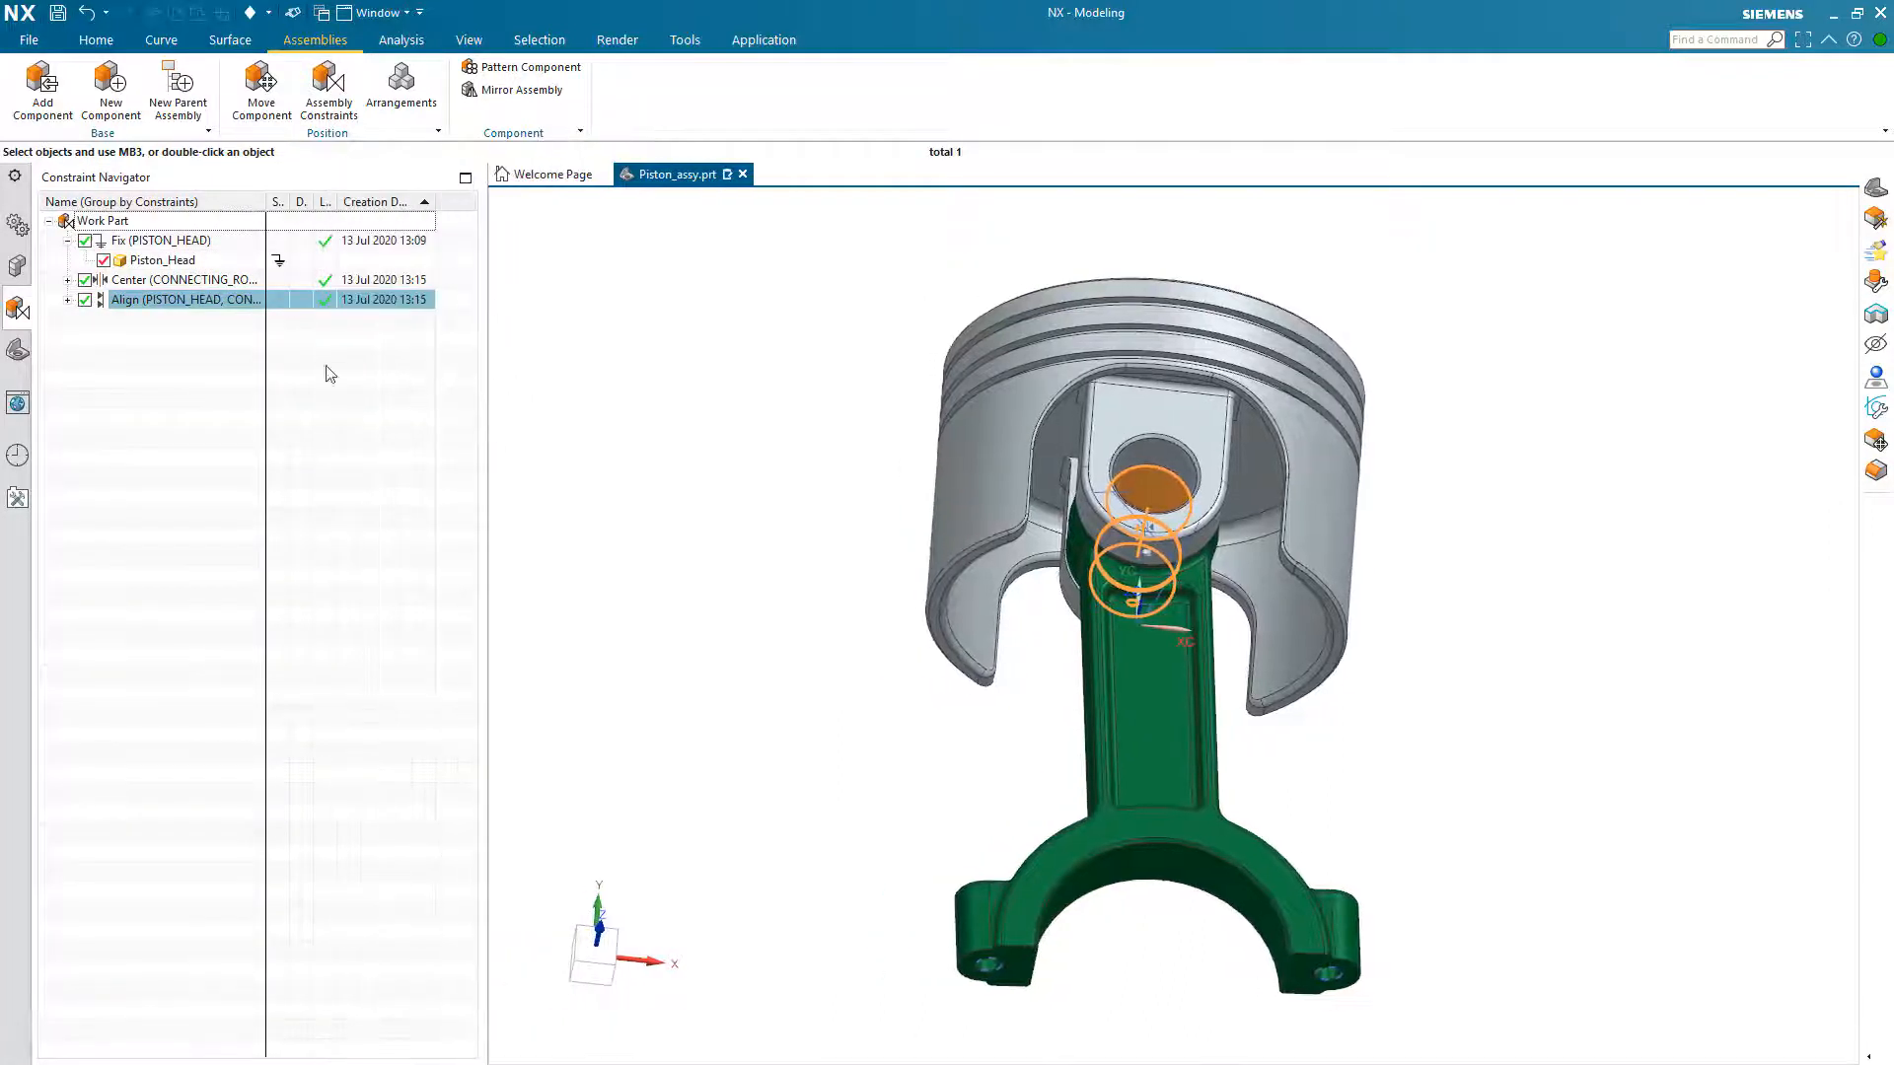
pyautogui.click(67, 280)
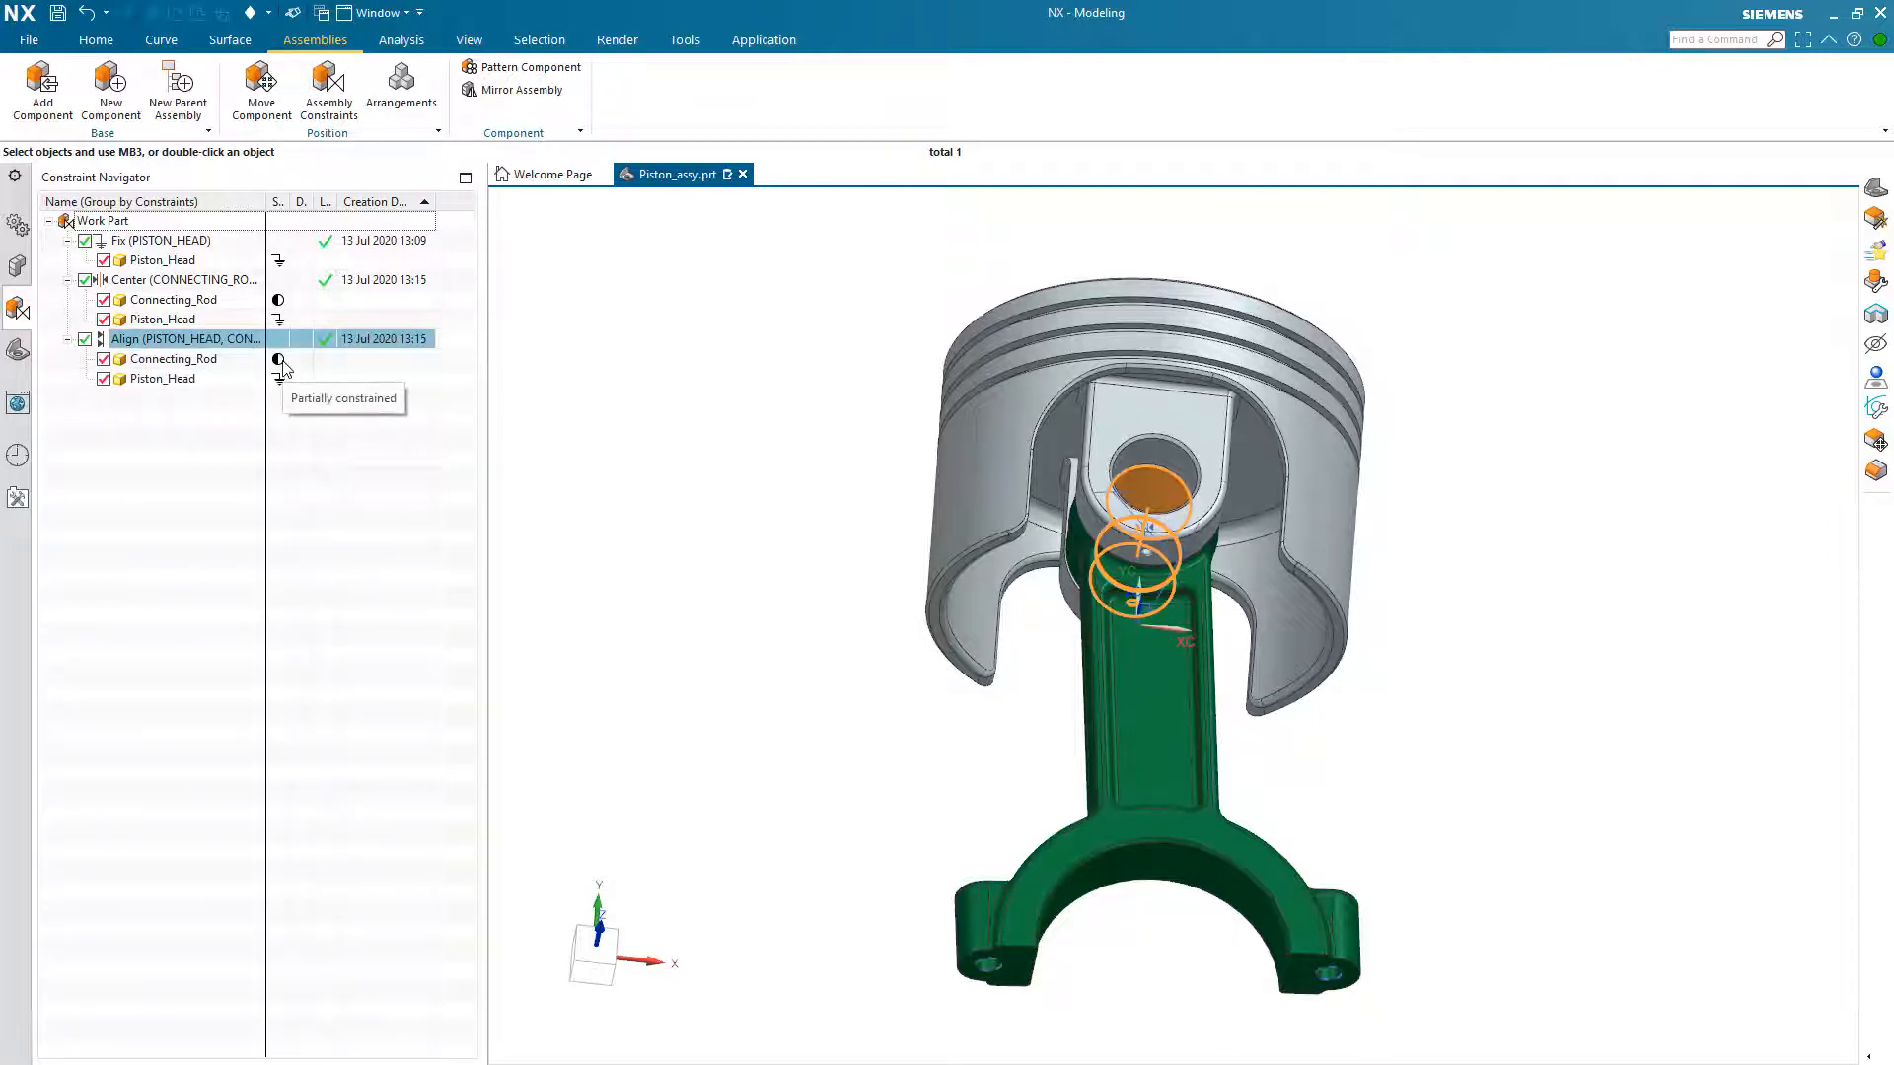
pyautogui.click(171, 455)
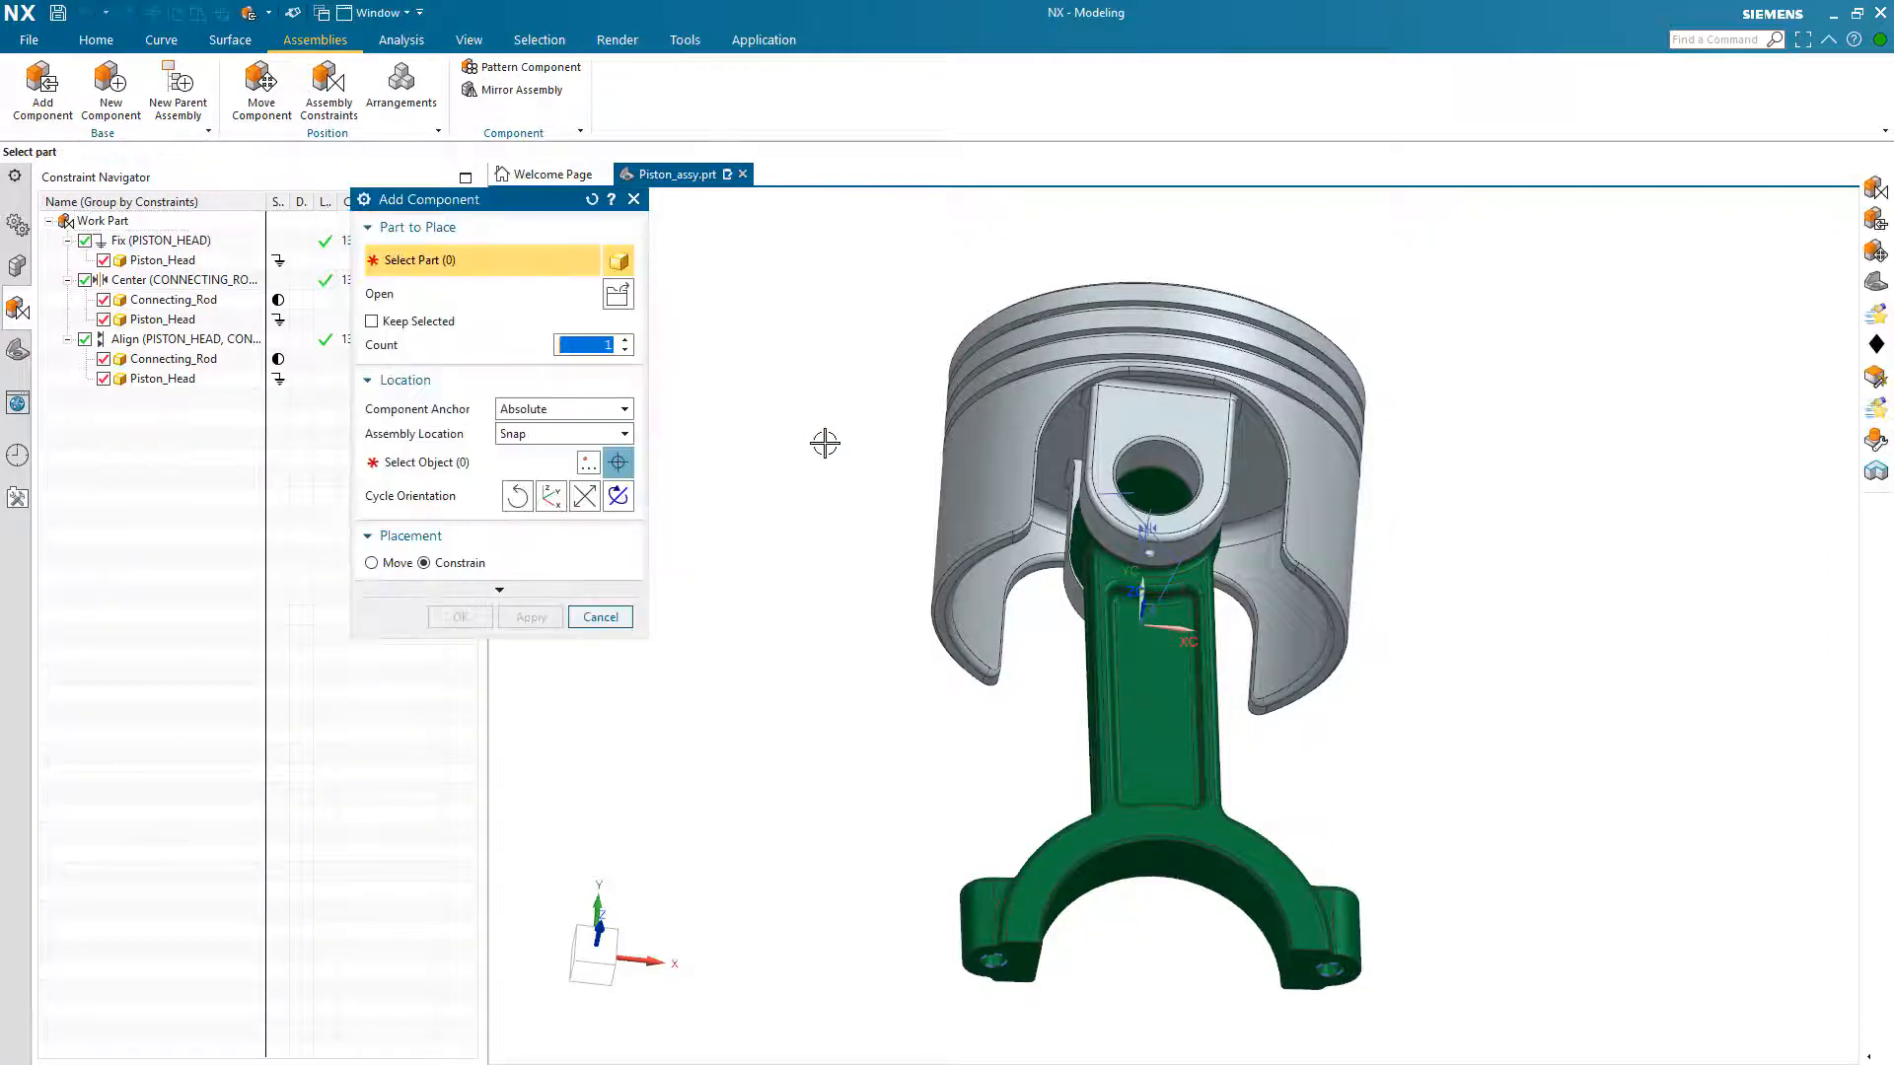
# Step: Load Bearing_Cap.prt from the Parts folder as the next component to add
pyautogui.click(616, 301)
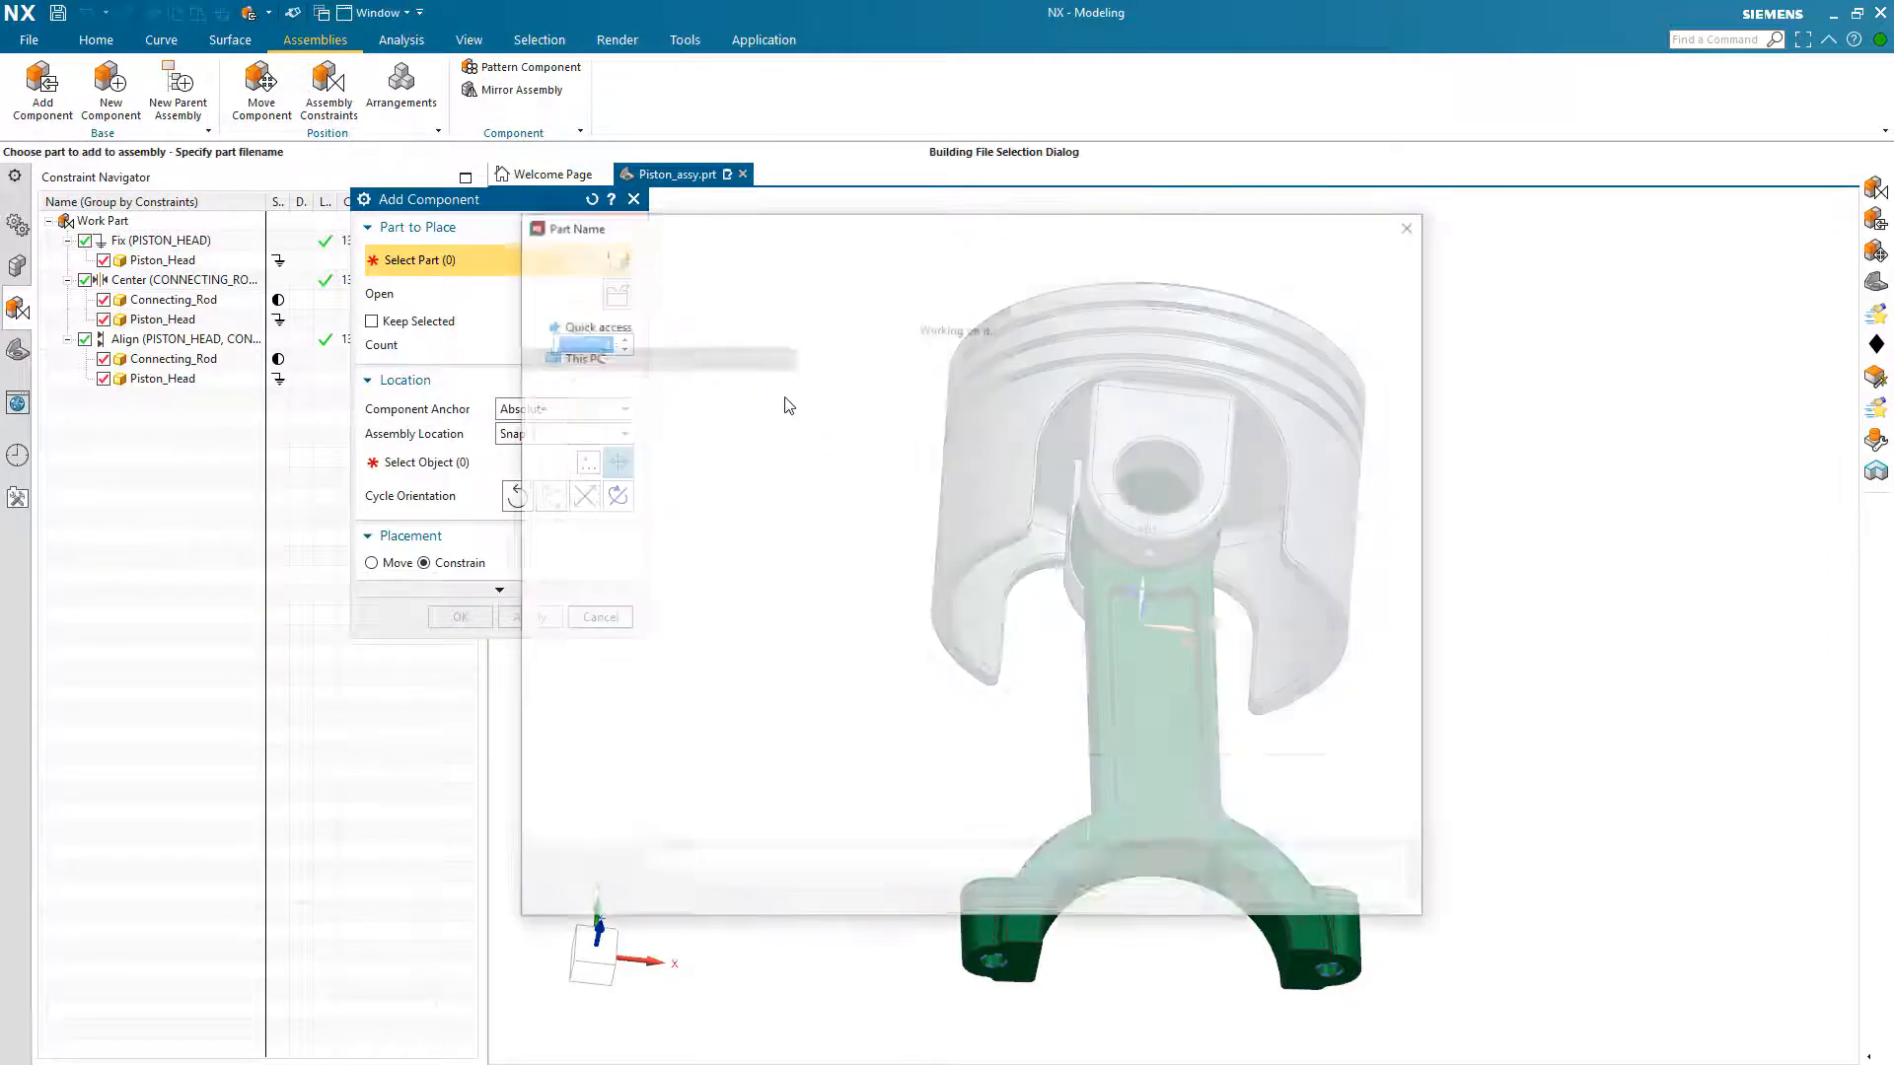
pyautogui.click(866, 379)
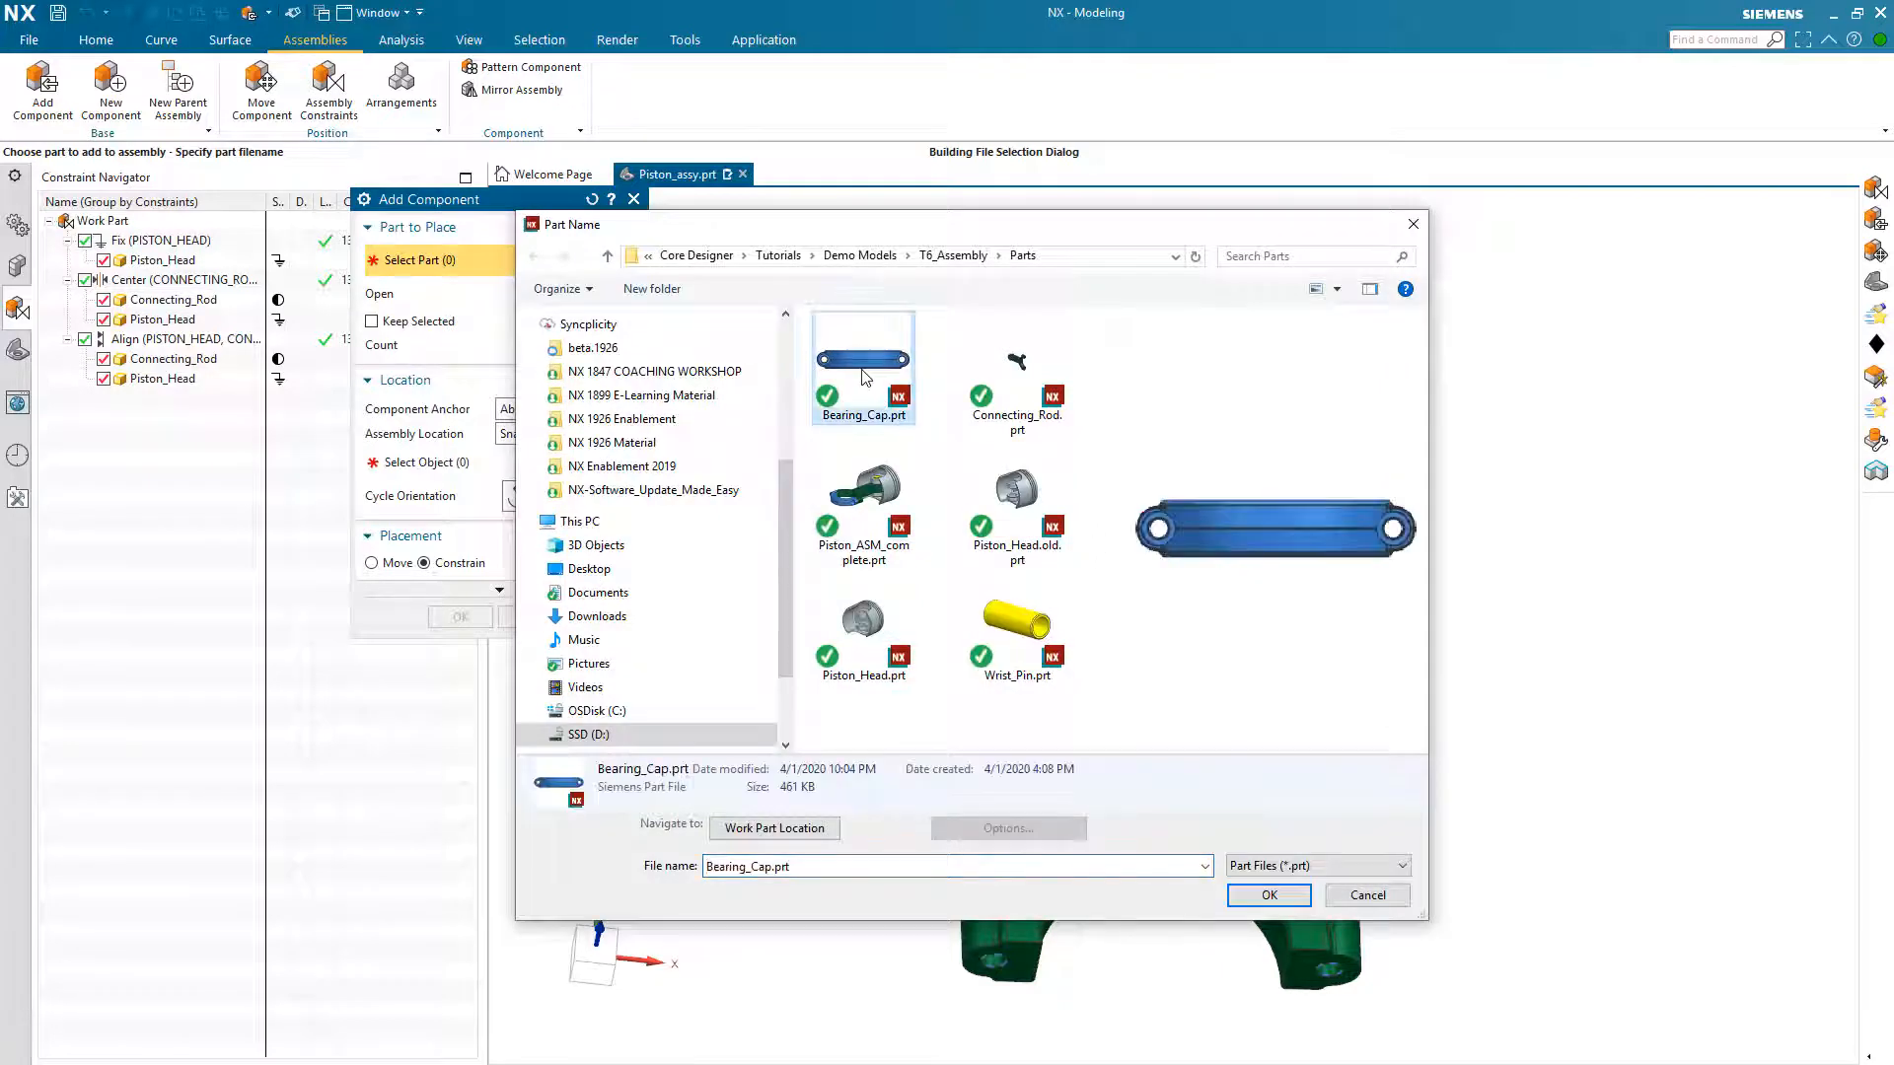
pyautogui.click(1267, 895)
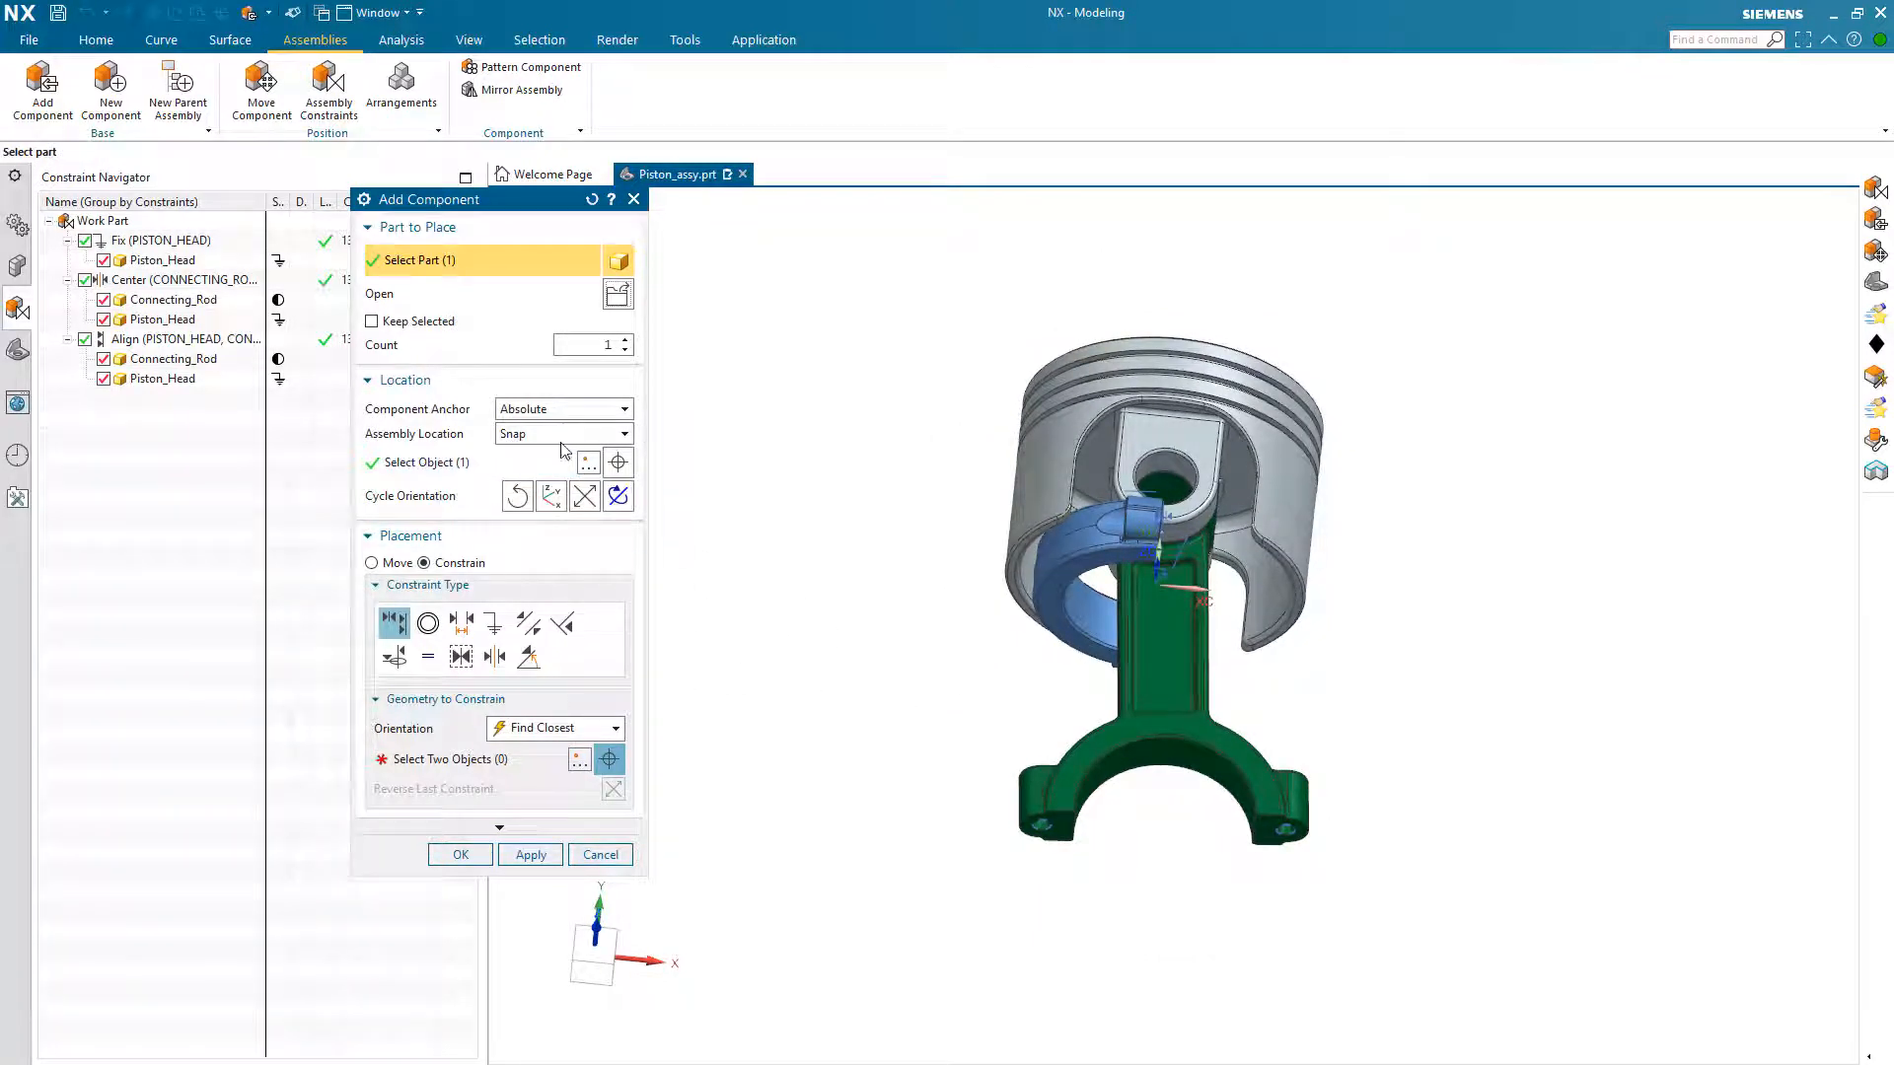
# Step: Place the bearing cap in free space just below the connecting rod's split big end
pyautogui.click(484, 471)
pyautogui.click(876, 768)
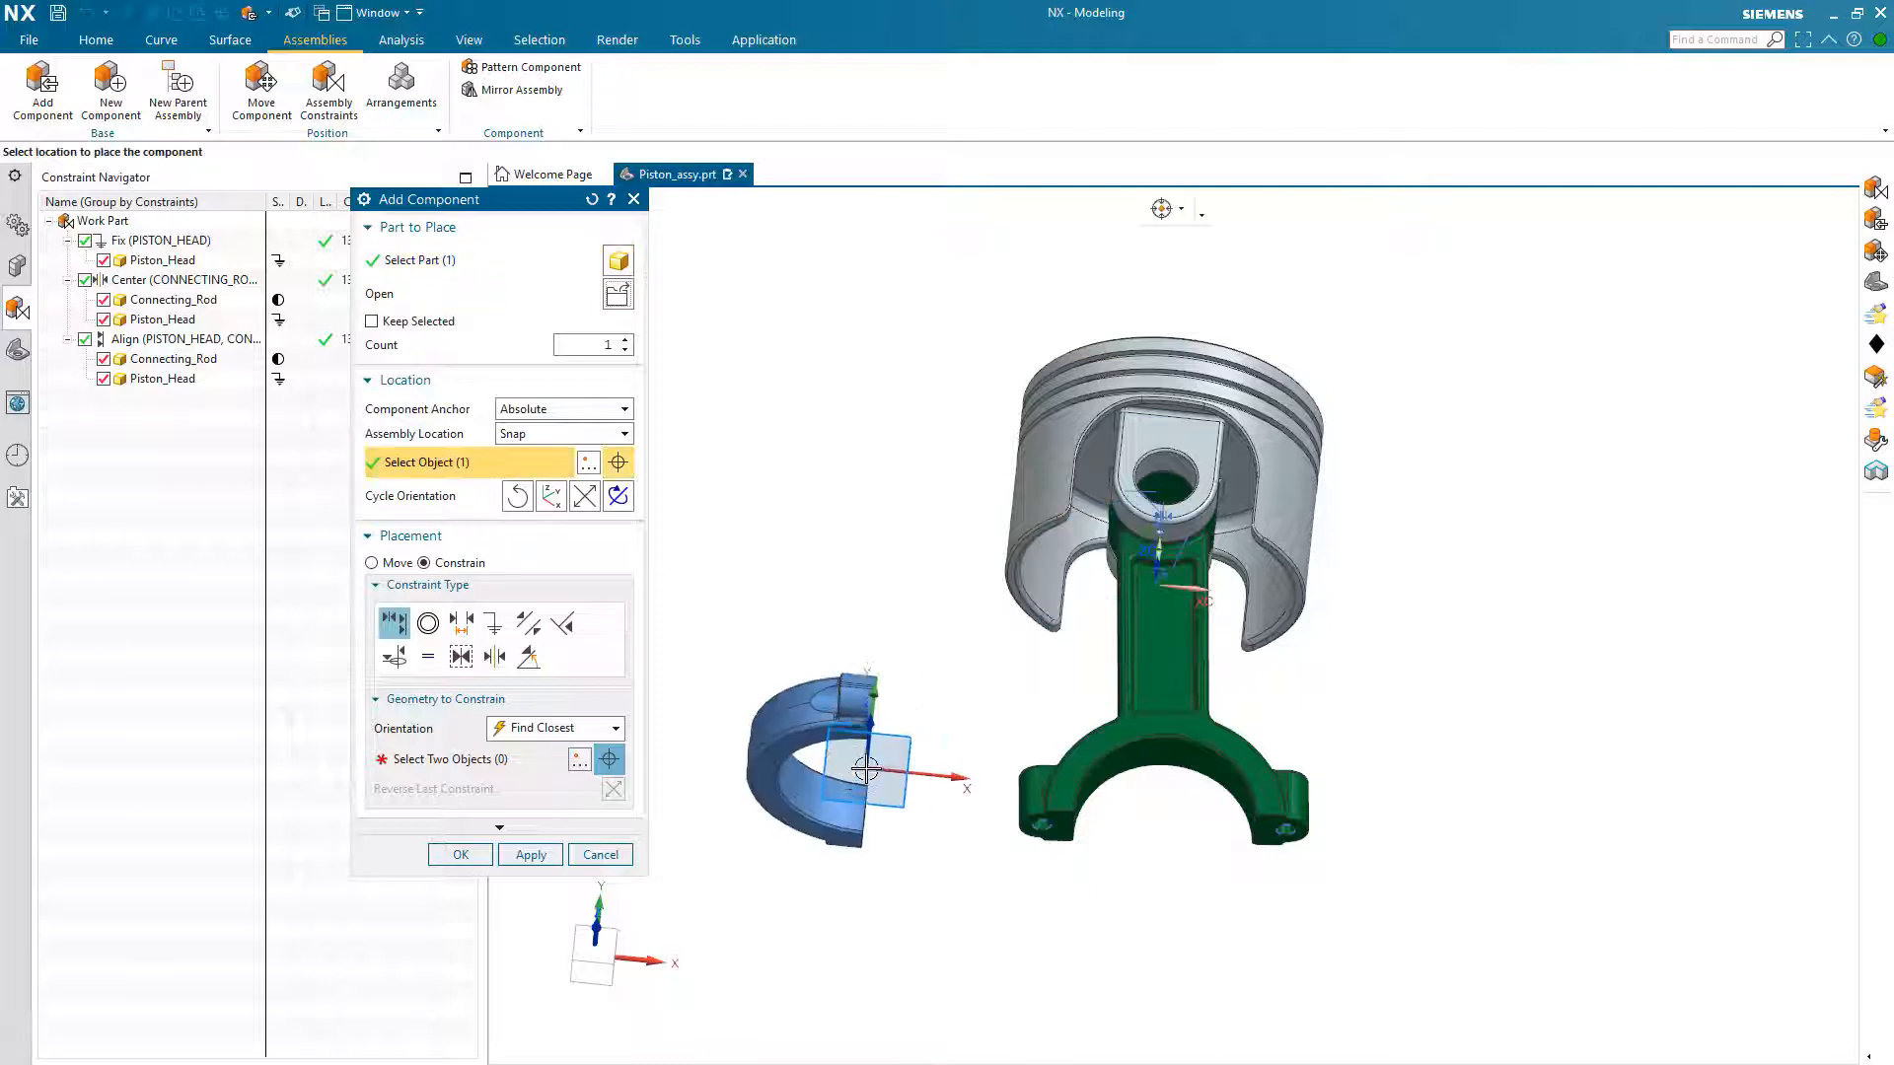
pyautogui.moveTo(870, 769); pyautogui.dragTo(1047, 945, button='middle')
pyautogui.click(1071, 914)
pyautogui.click(1180, 923)
pyautogui.click(1024, 943)
pyautogui.click(1165, 940)
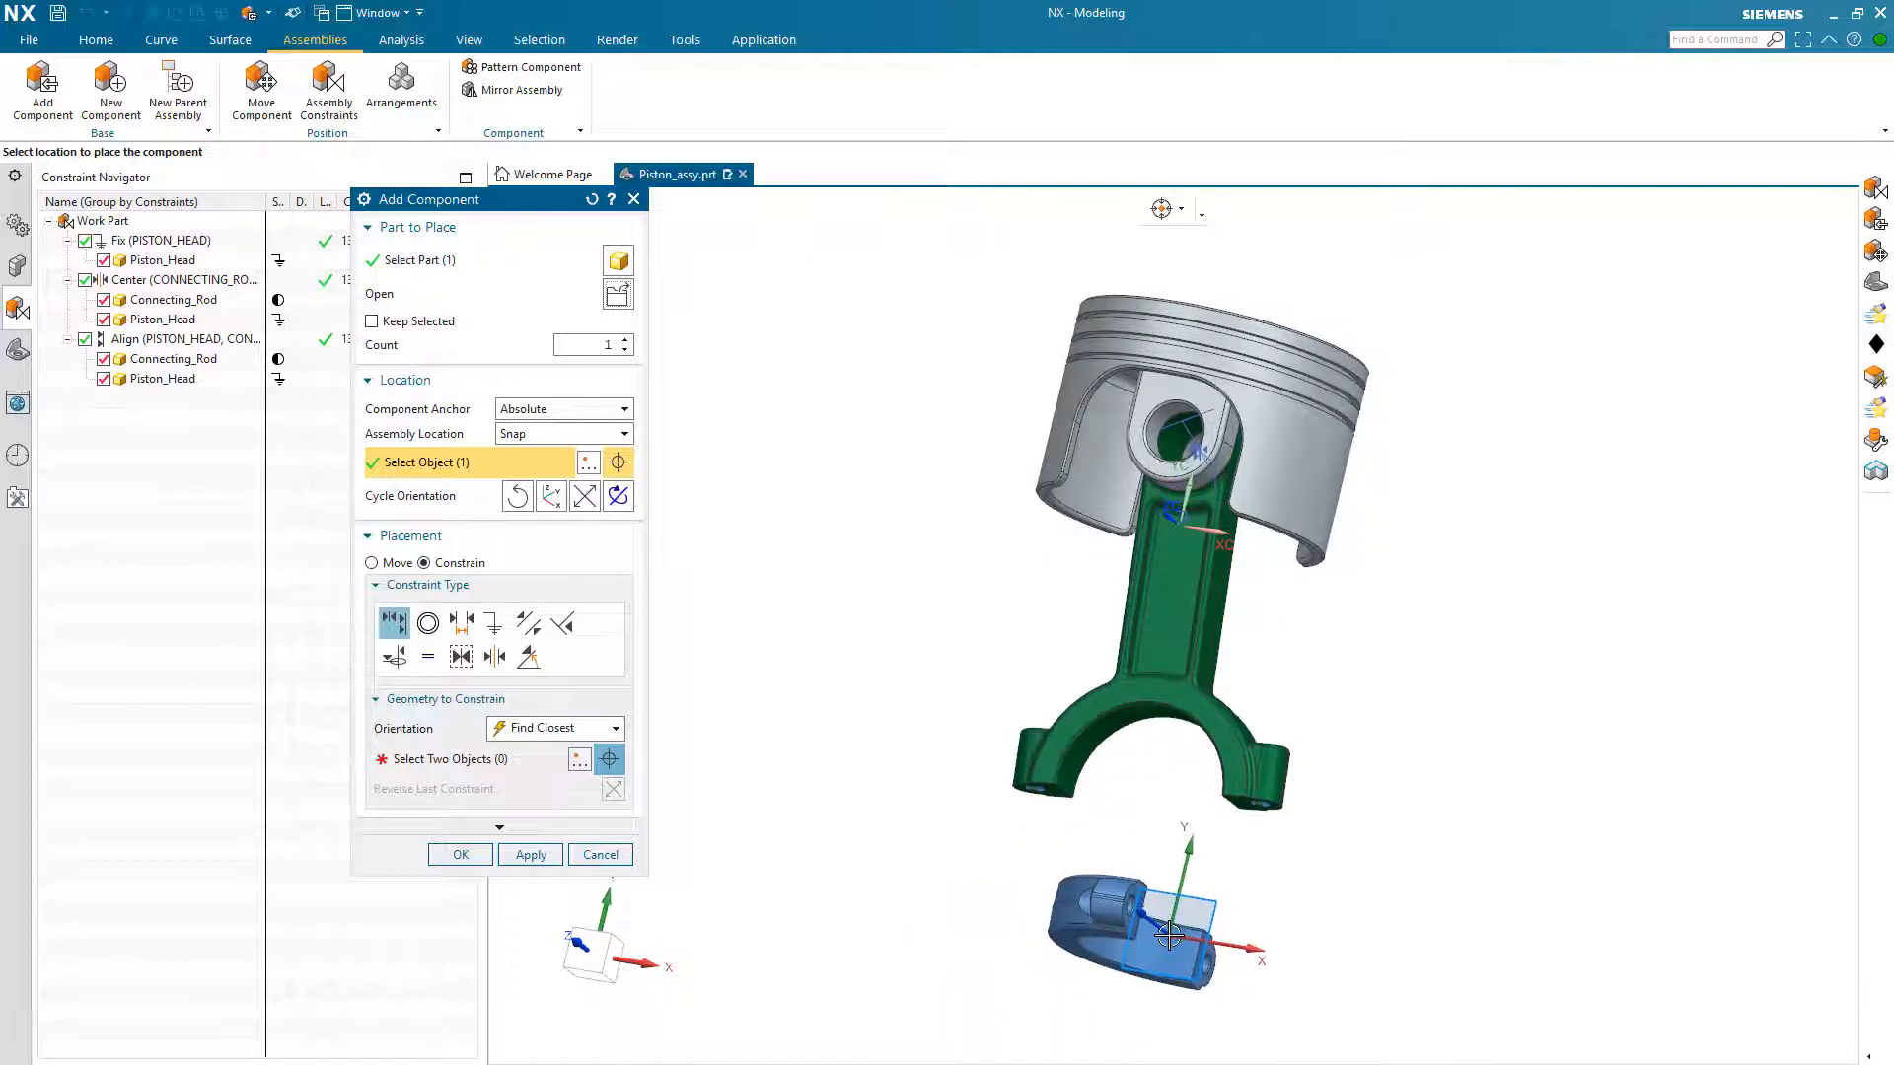
pyautogui.scroll(2, 1169, 937)
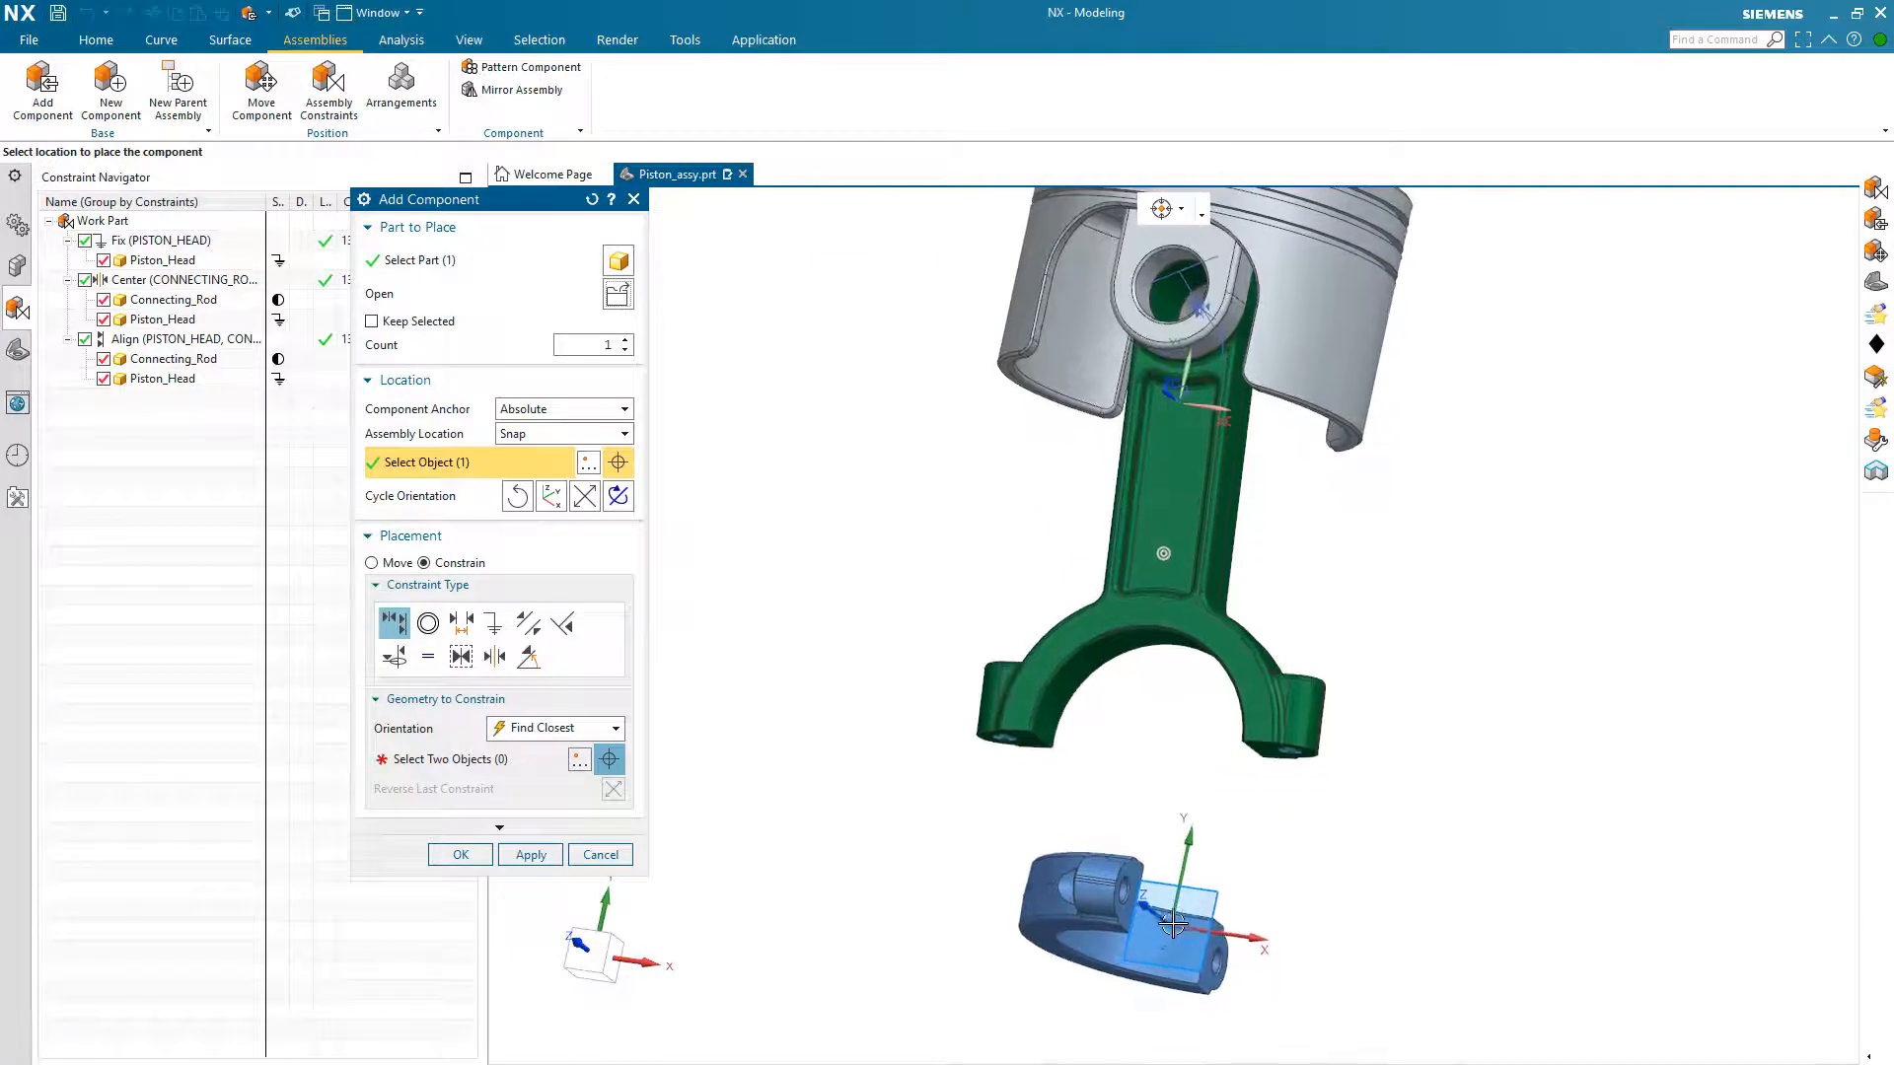
# Step: Apply a Concentric constraint between one bolt hole edge on the bearing cap's mating face and the matching hole edge on the connecting rod
pyautogui.click(493, 759)
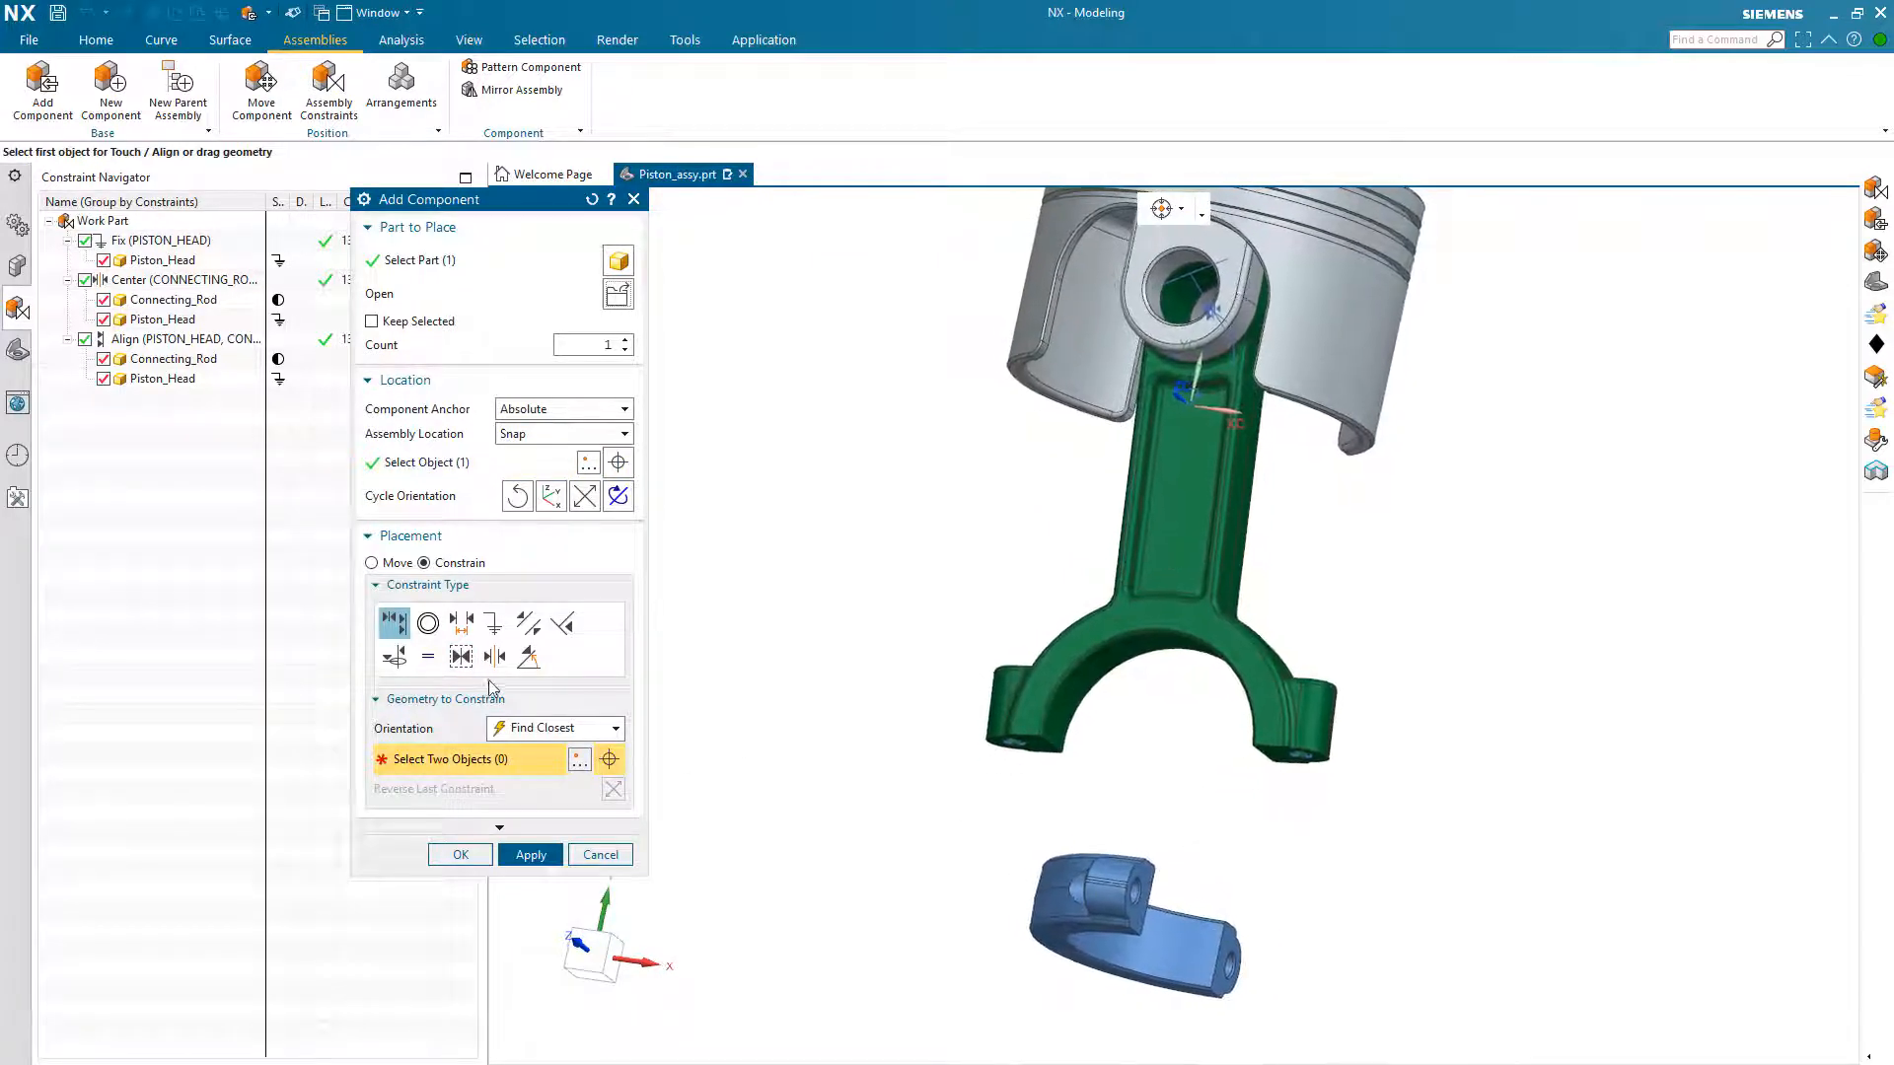
pyautogui.click(428, 623)
pyautogui.scroll(4, 1175, 867)
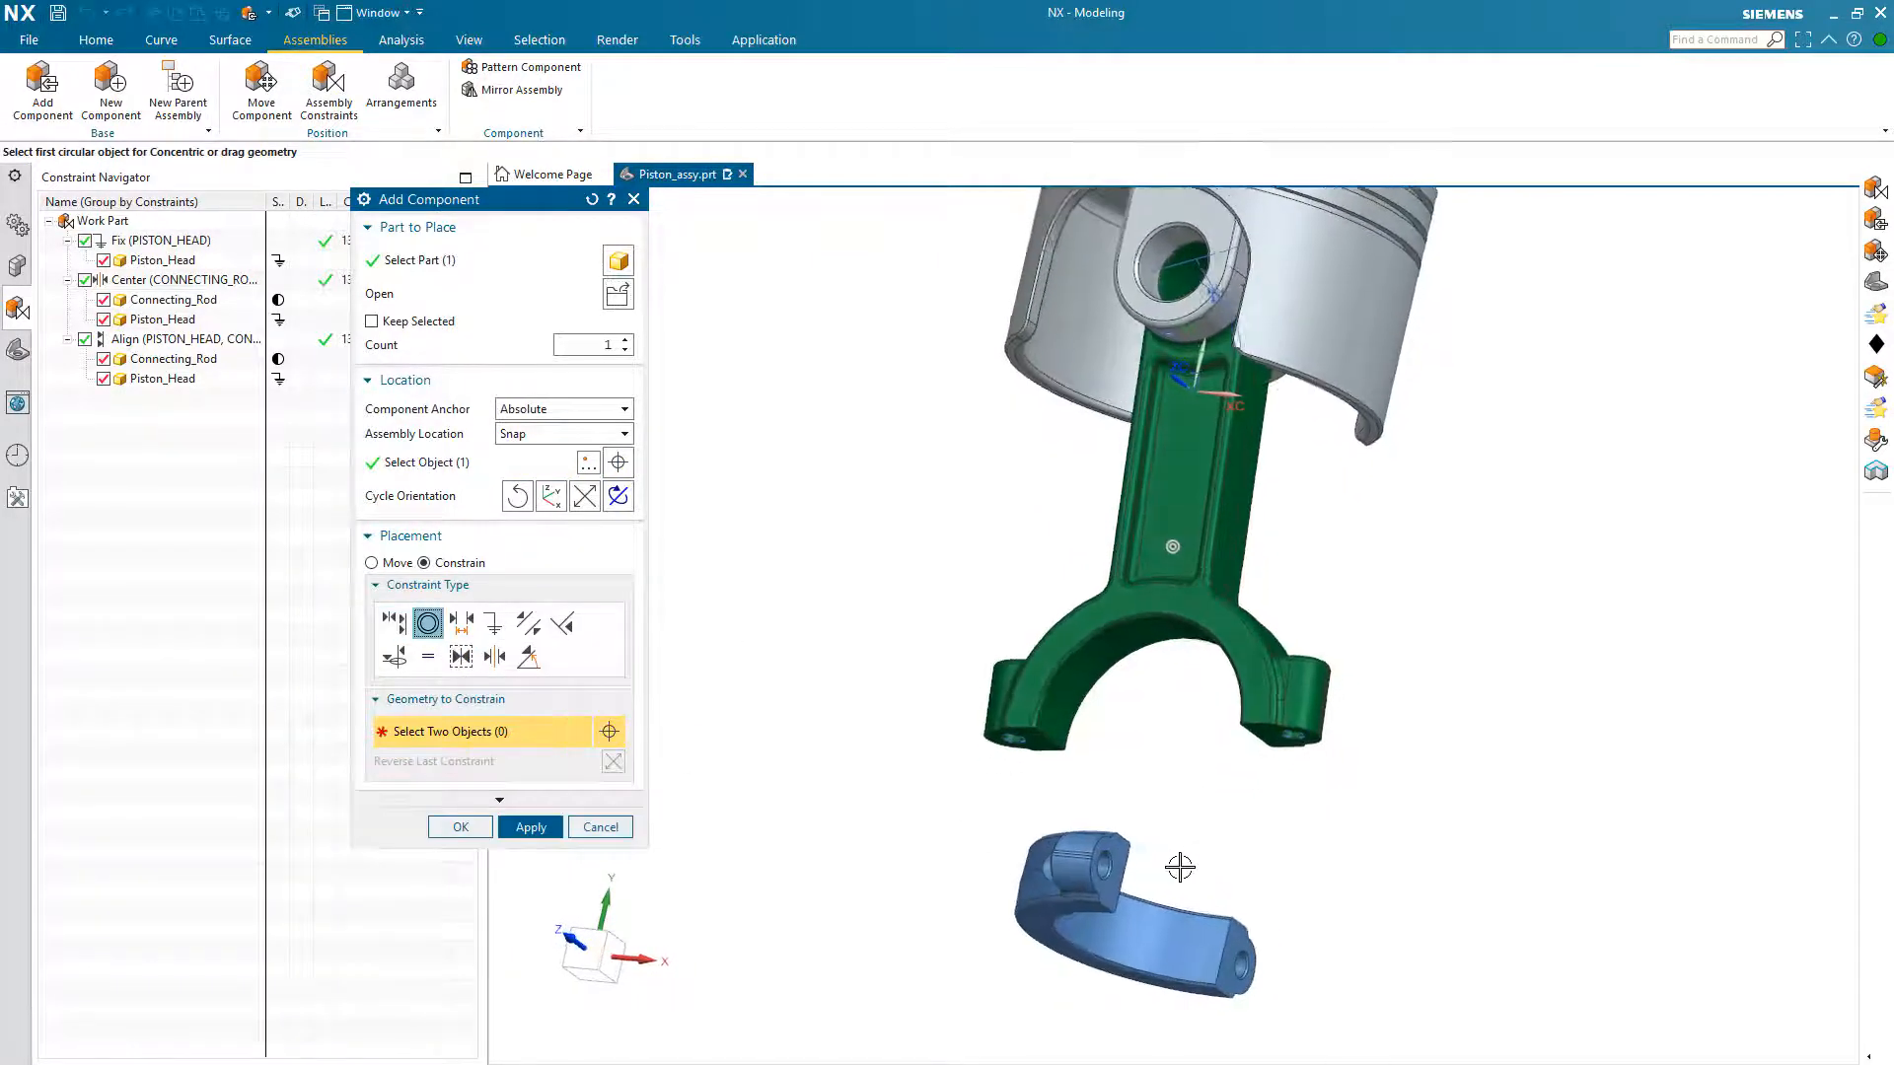
pyautogui.scroll(5, 1269, 885)
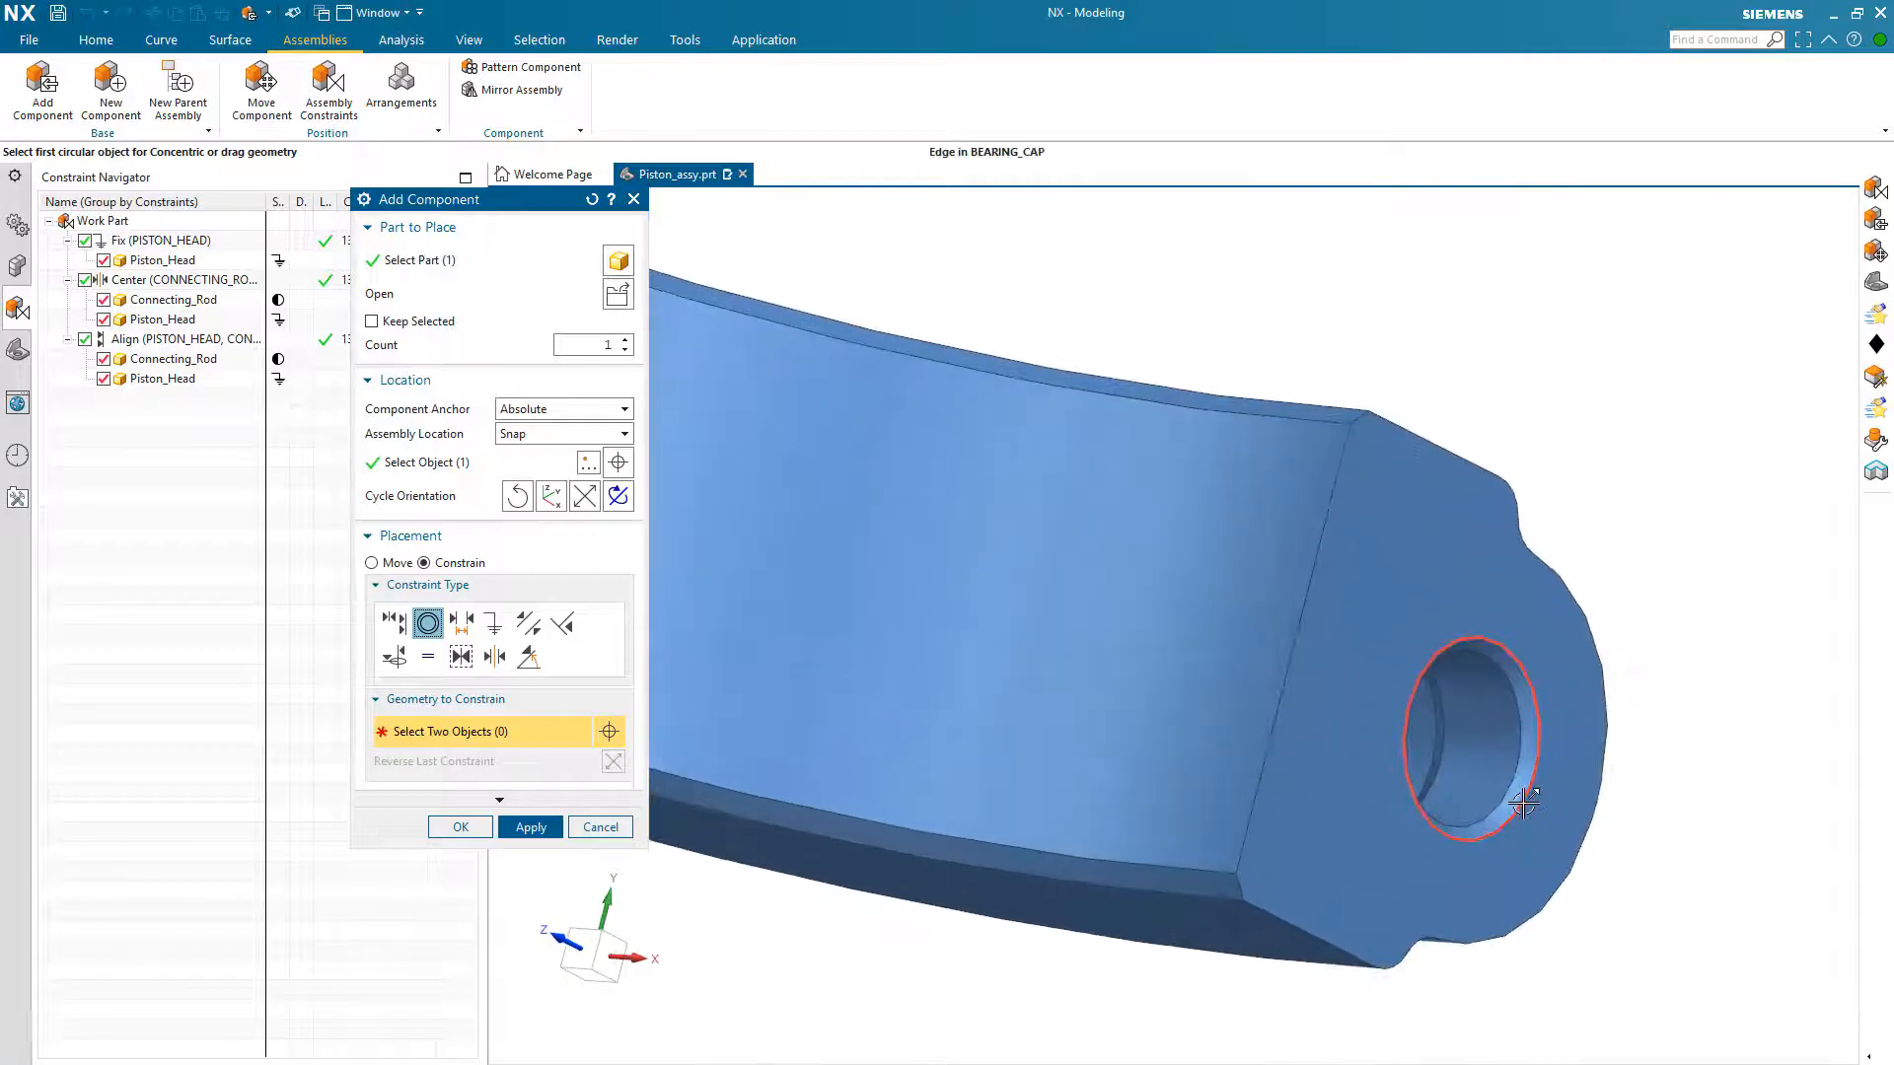
pyautogui.click(1524, 804)
pyautogui.scroll(-6, 1529, 856)
pyautogui.scroll(3, 1255, 784)
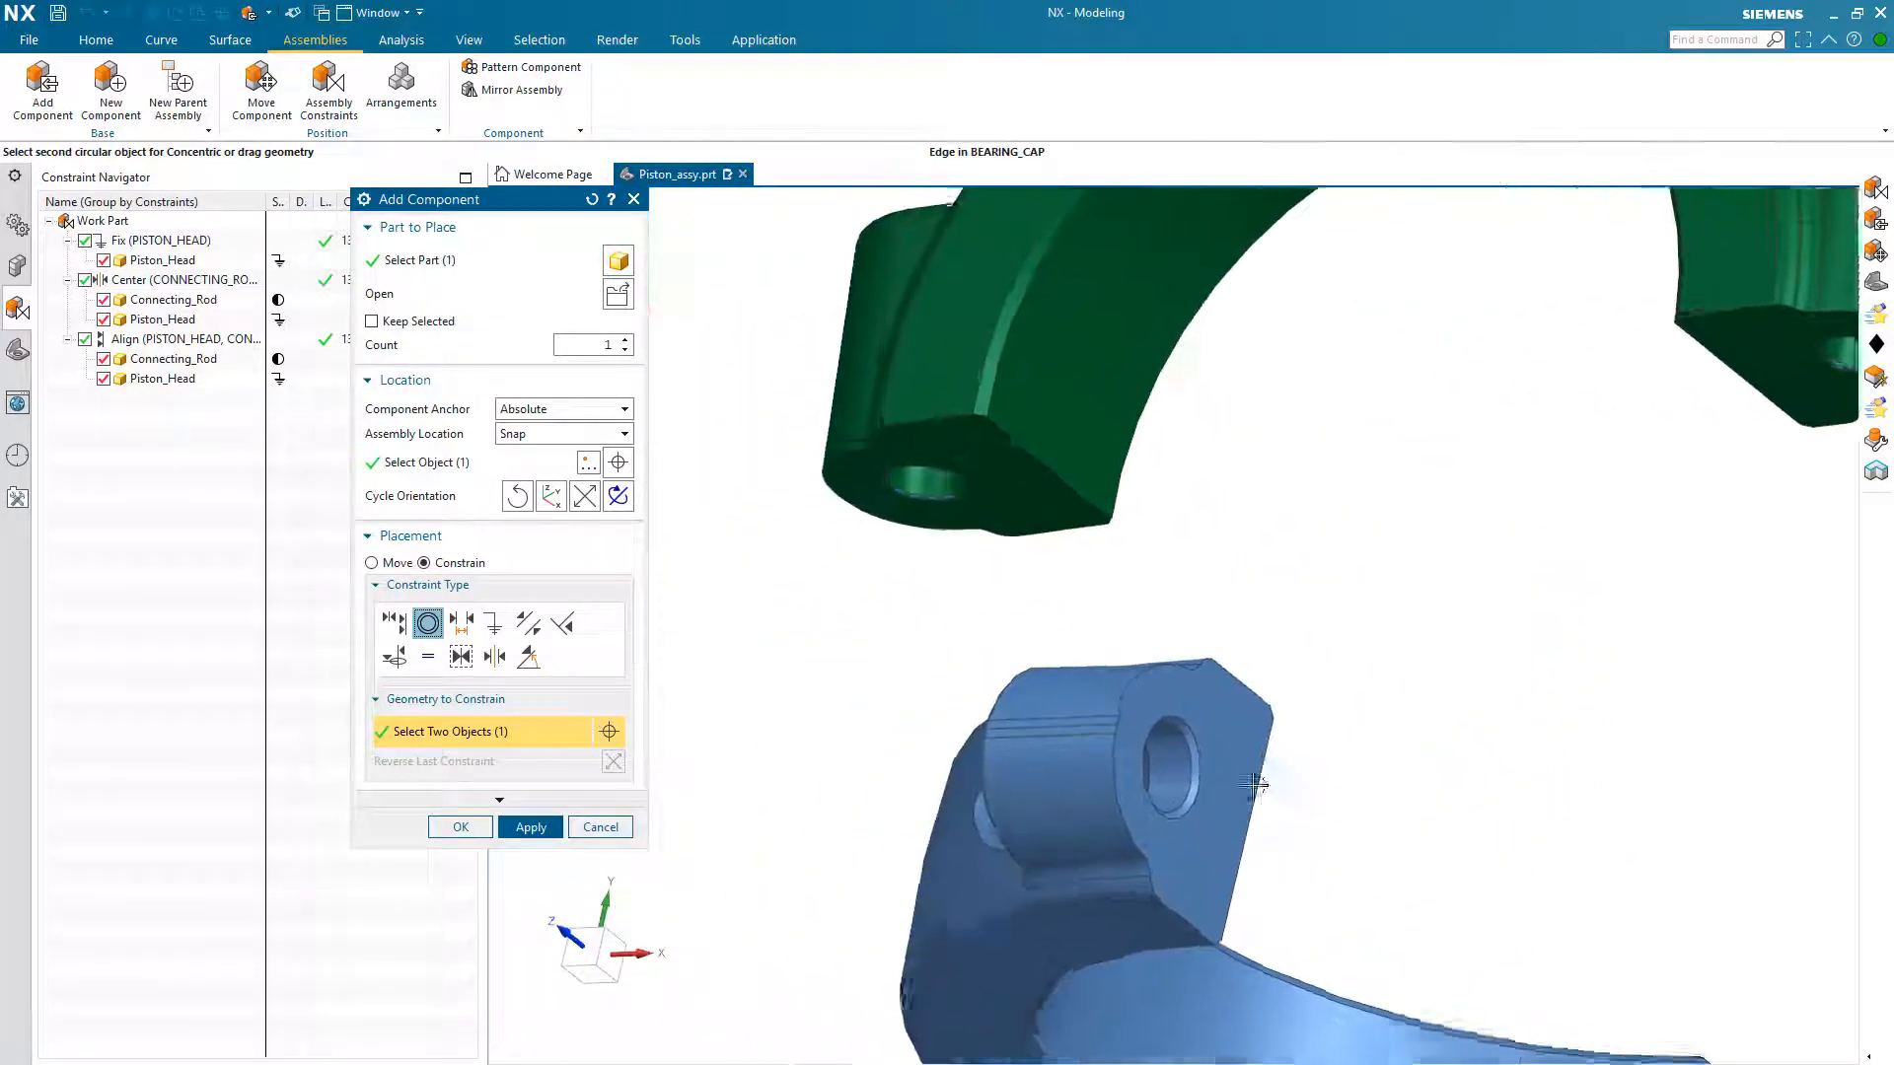
pyautogui.moveTo(1255, 786); pyautogui.dragTo(1386, 609, button='middle')
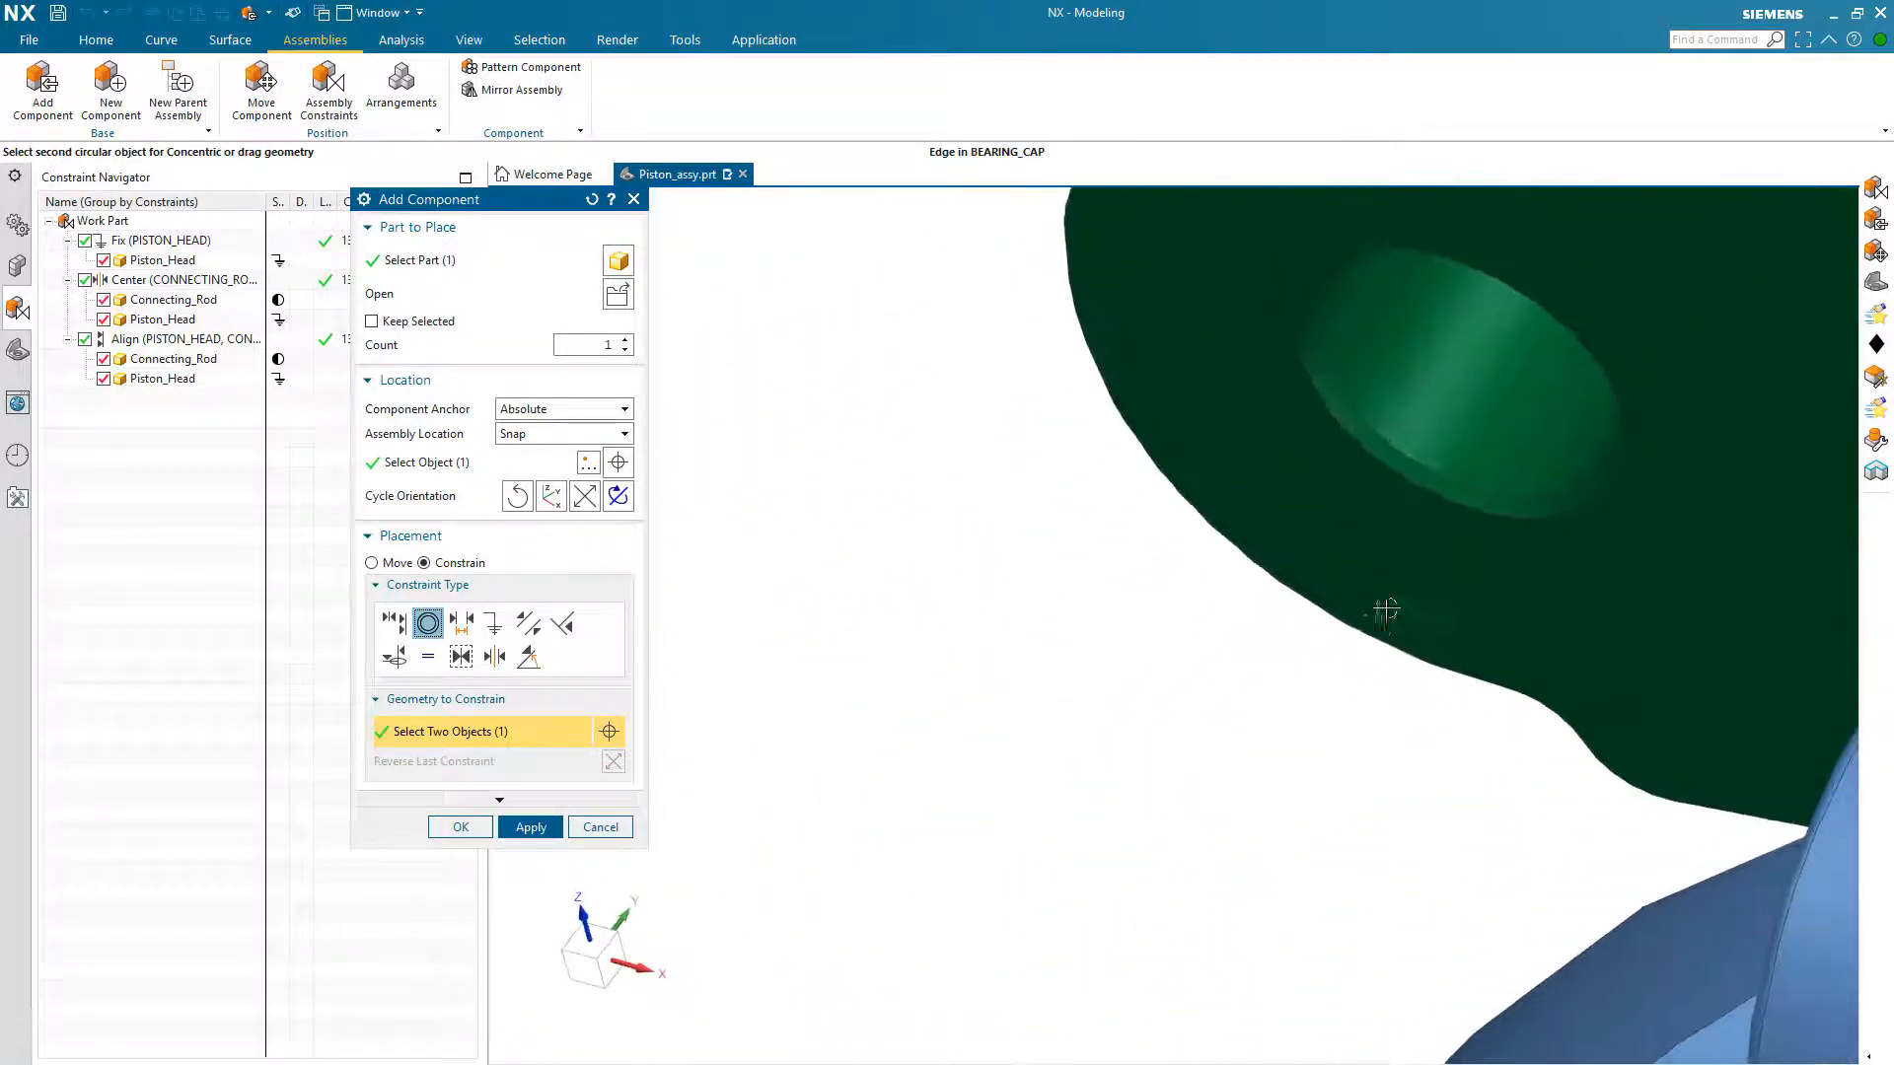
pyautogui.click(1389, 508)
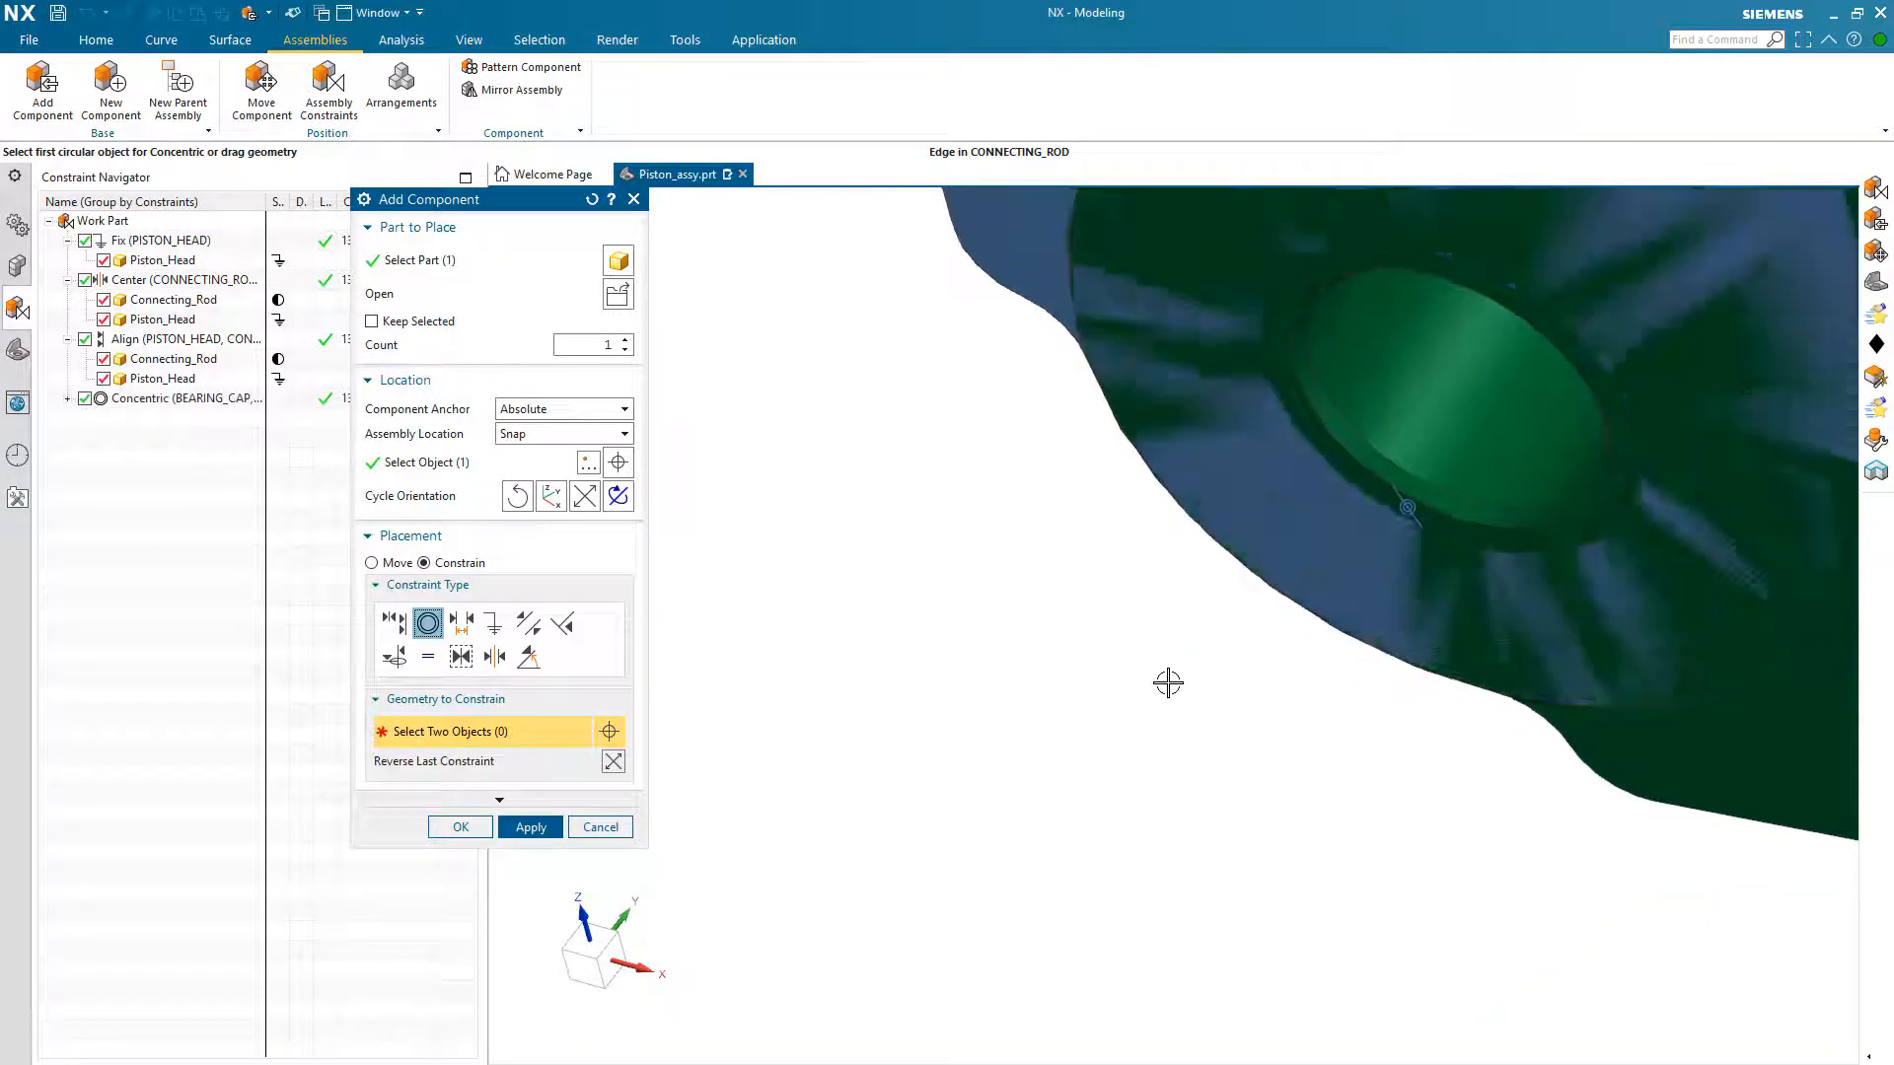
# Step: Reverse the Concentric constraint and swing the bearing cap around its constrained bolt hole toward the rod's other lug
pyautogui.scroll(-5, 1167, 680)
pyautogui.scroll(-2, 1162, 697)
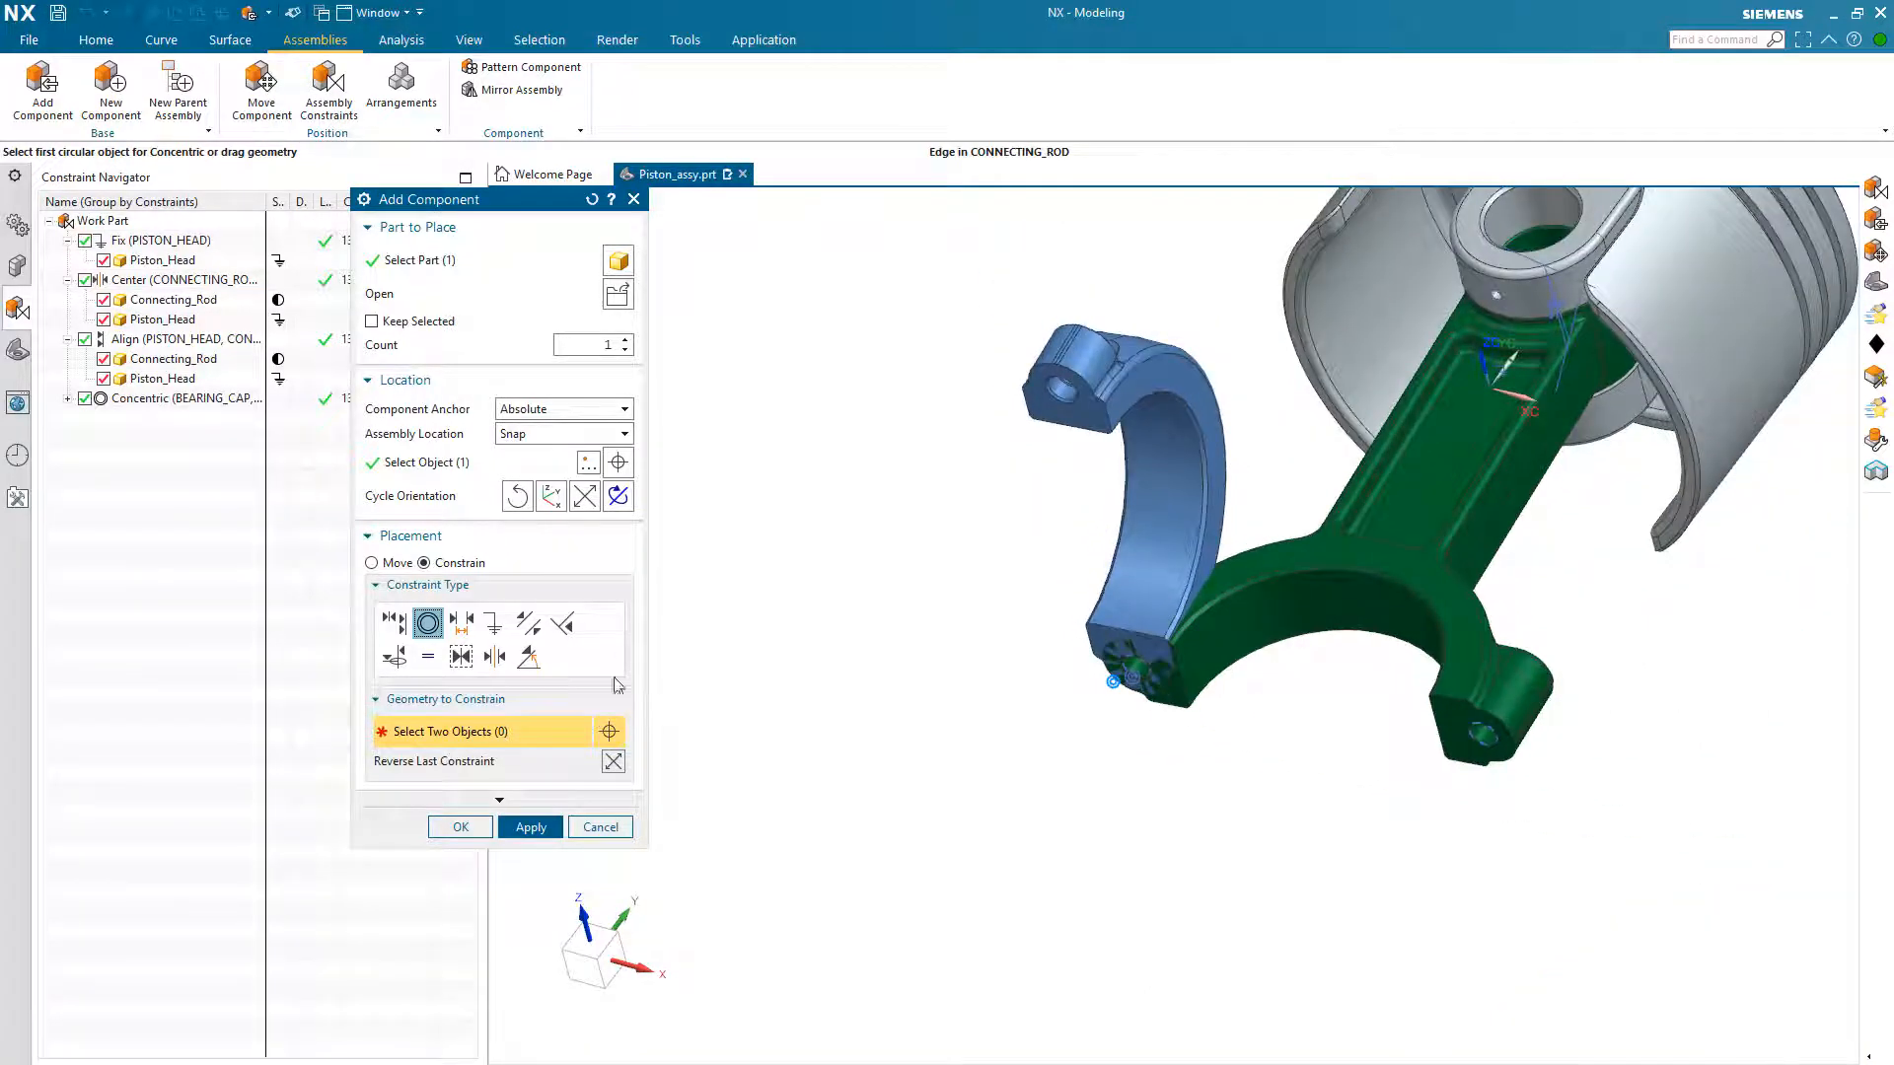
pyautogui.click(613, 762)
pyautogui.moveTo(1184, 888); pyautogui.dragTo(1262, 933, button='middle')
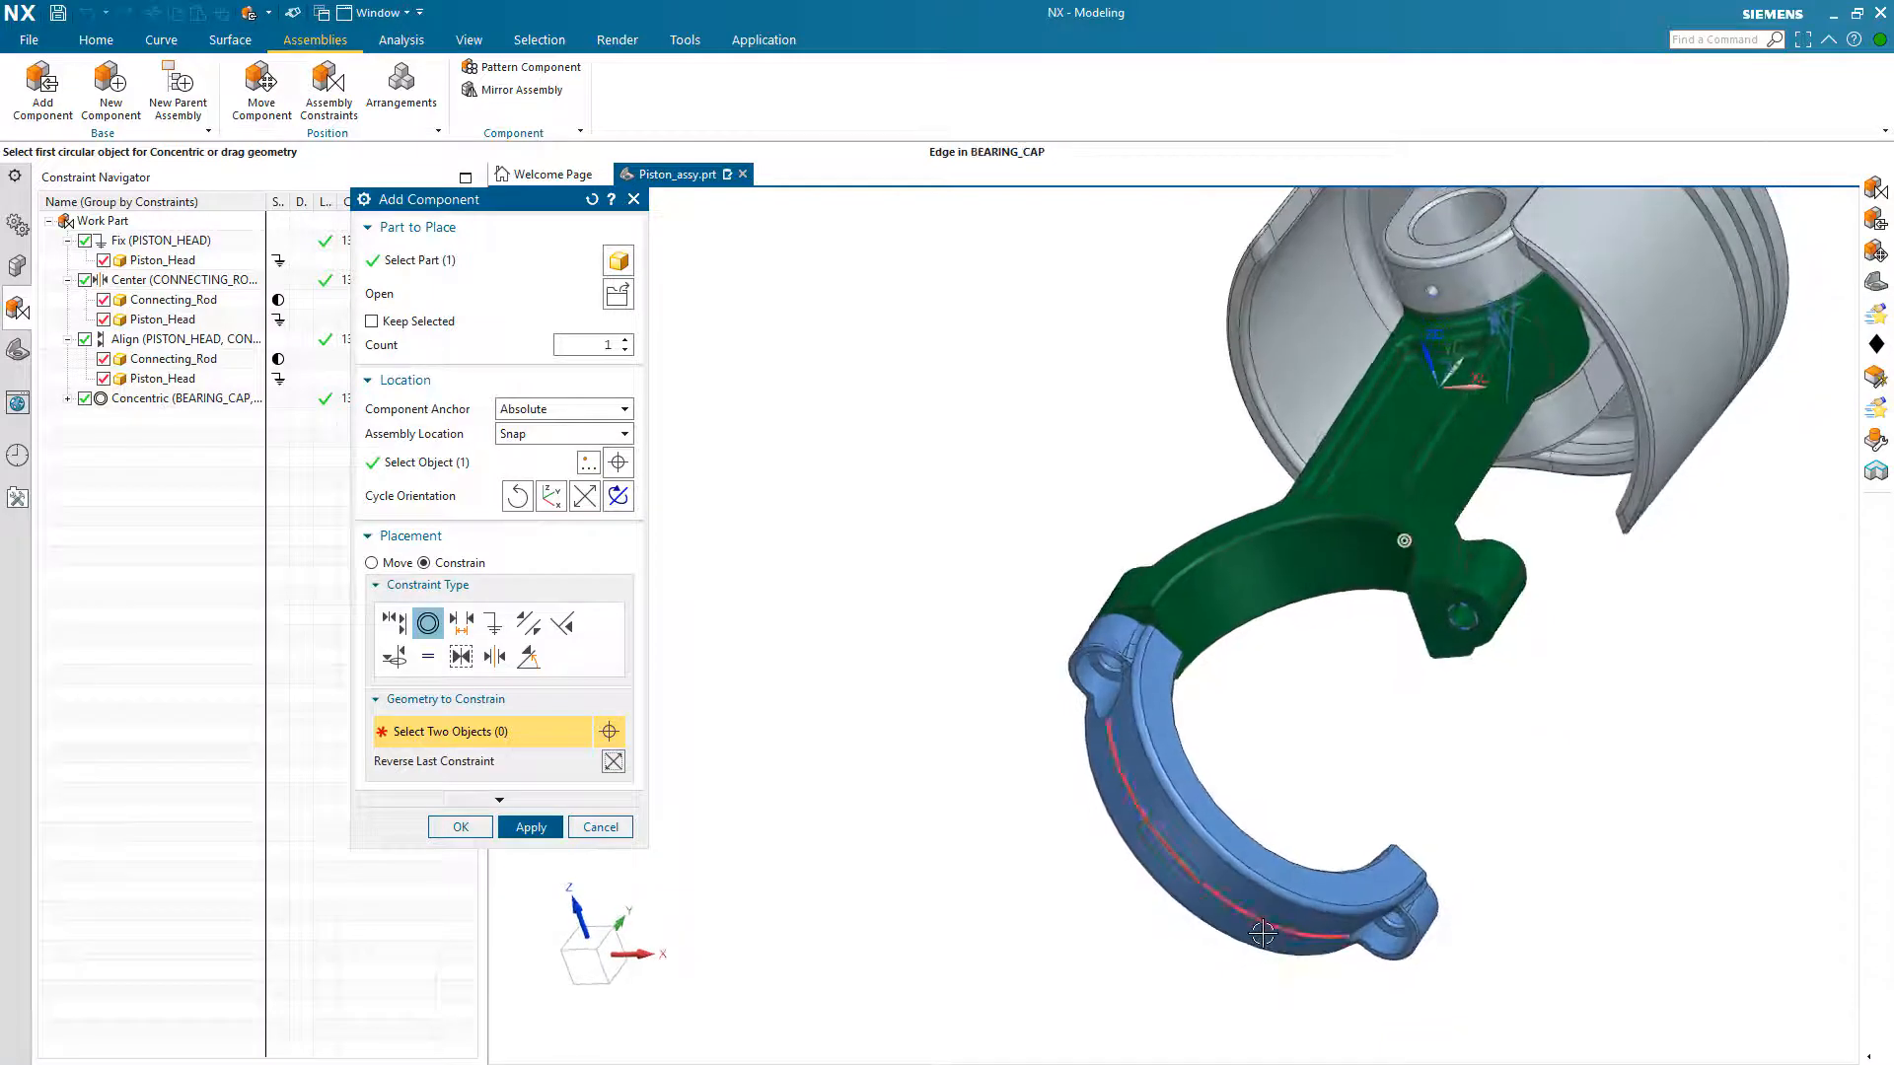
pyautogui.moveTo(1263, 933); pyautogui.dragTo(1340, 843)
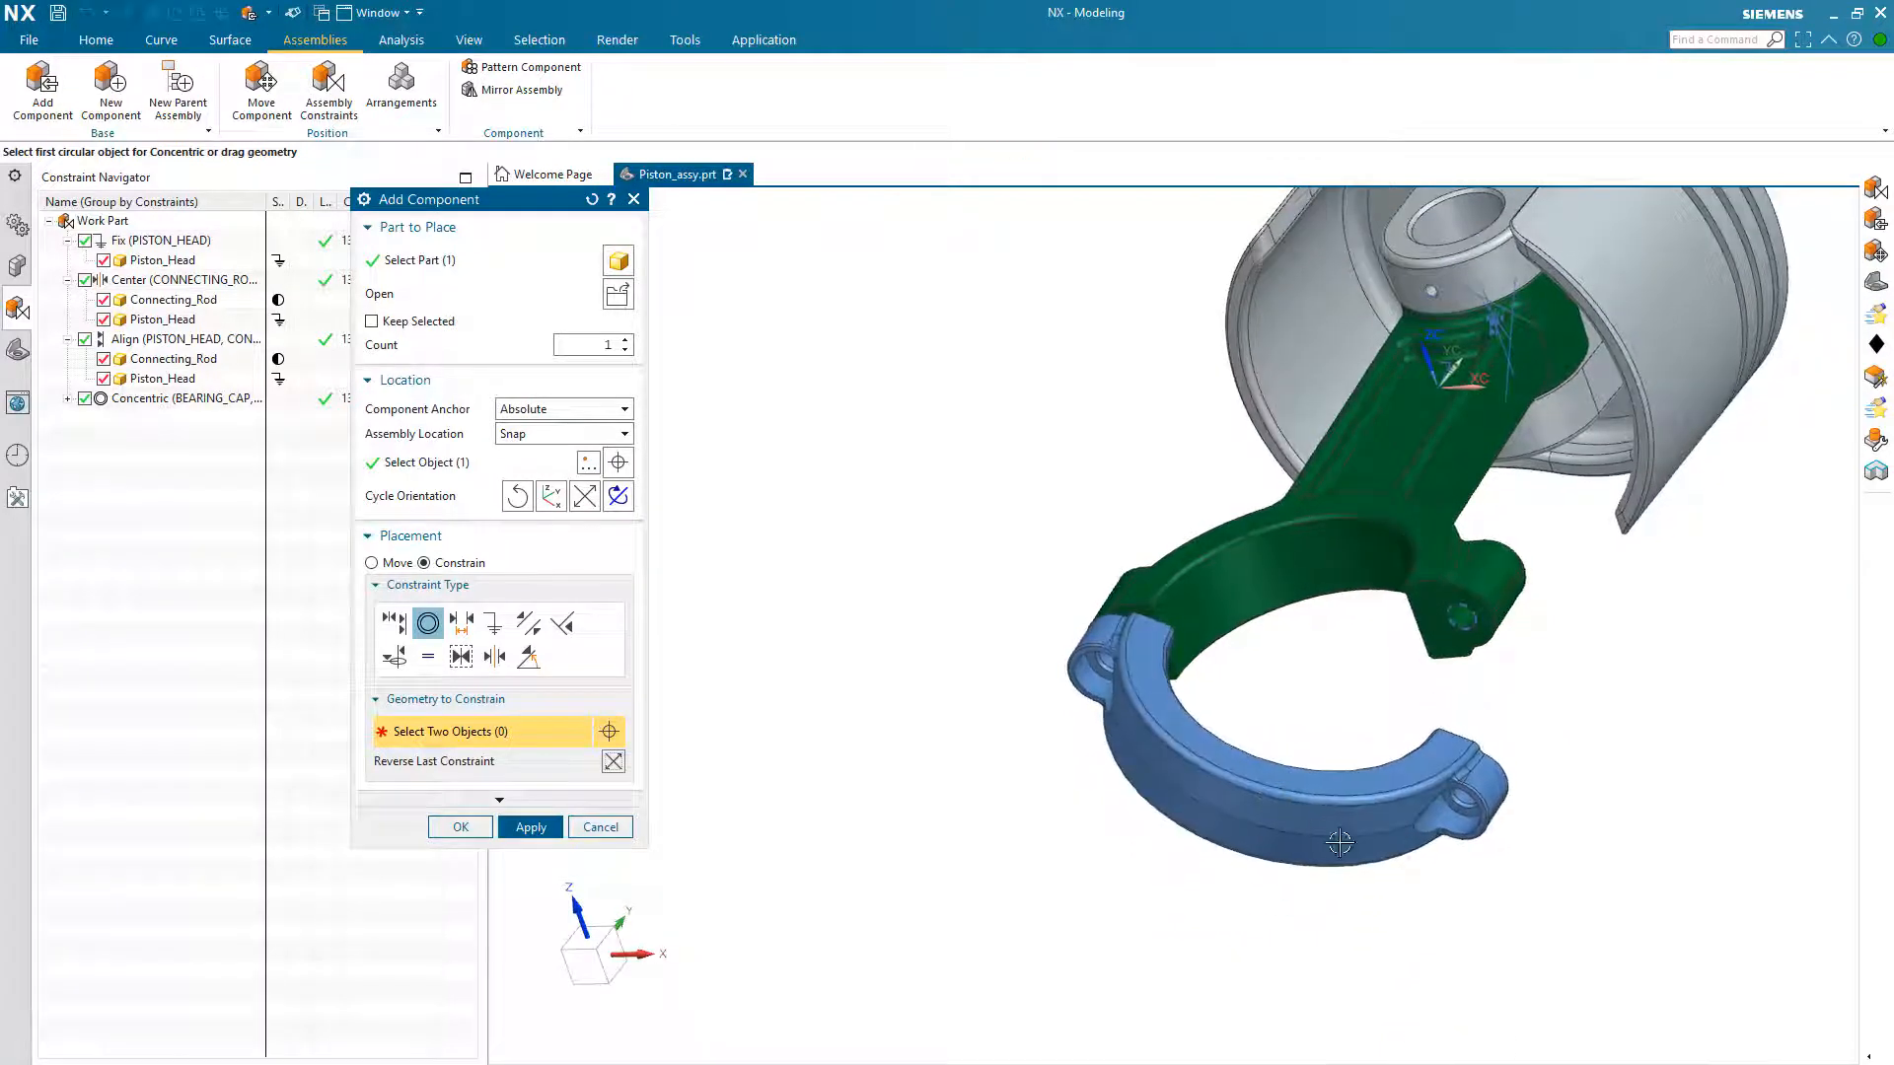
# Step: Make the second bolt holes of the connecting rod and bearing cap concentric and finish adding the cap
pyautogui.scroll(6, 1340, 843)
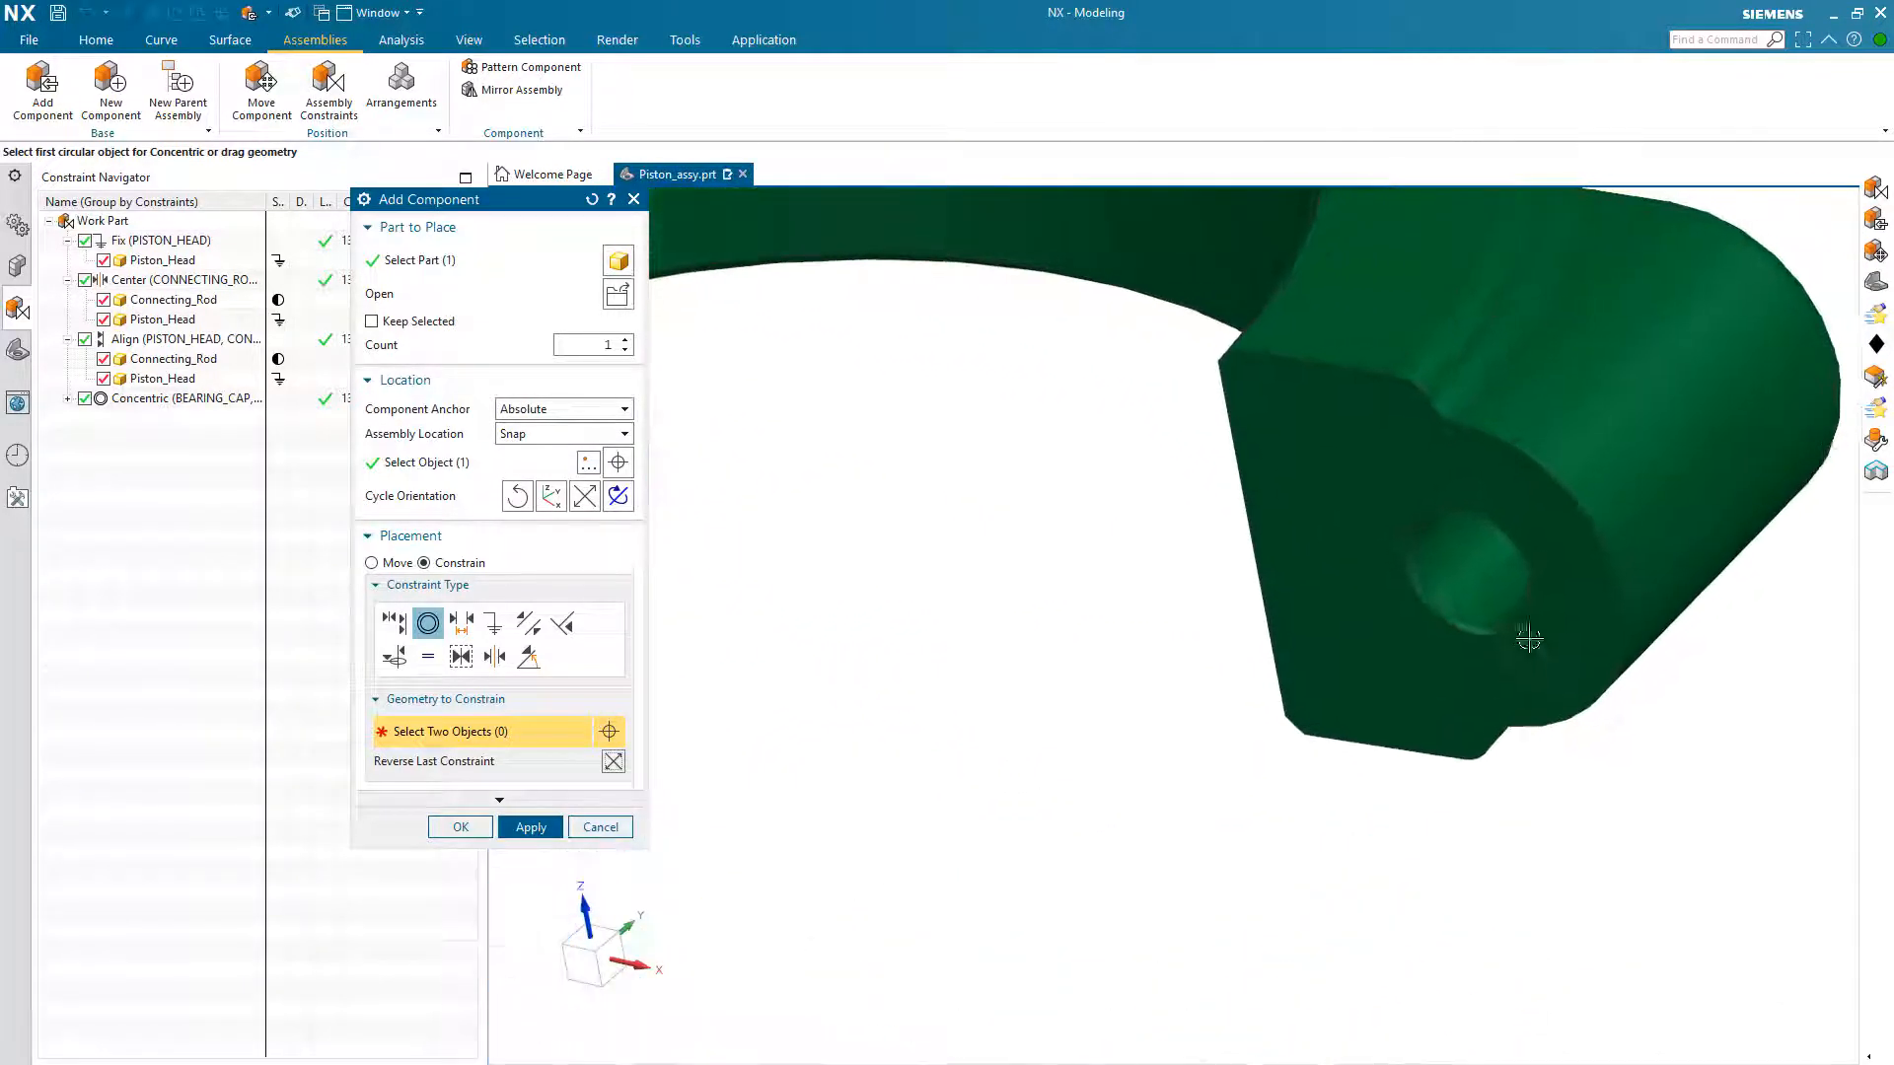
pyautogui.click(1492, 639)
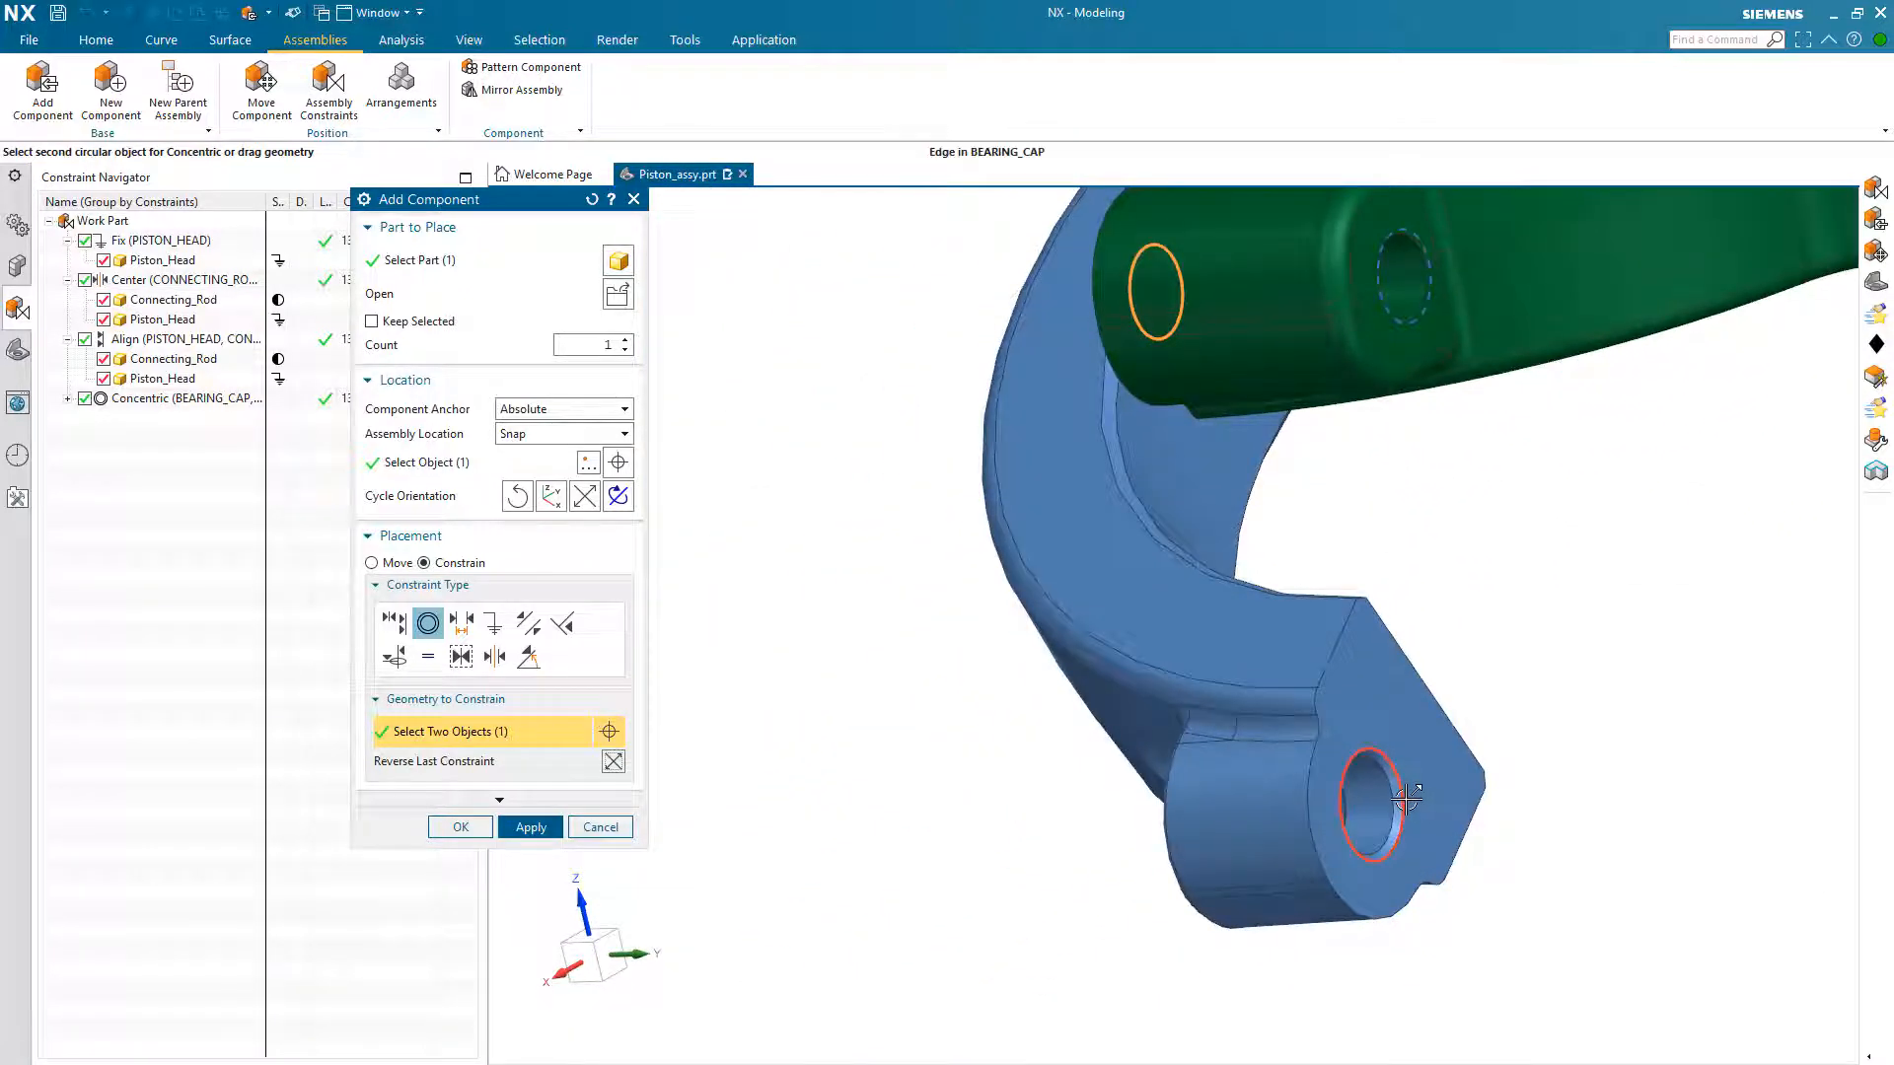
pyautogui.click(1406, 799)
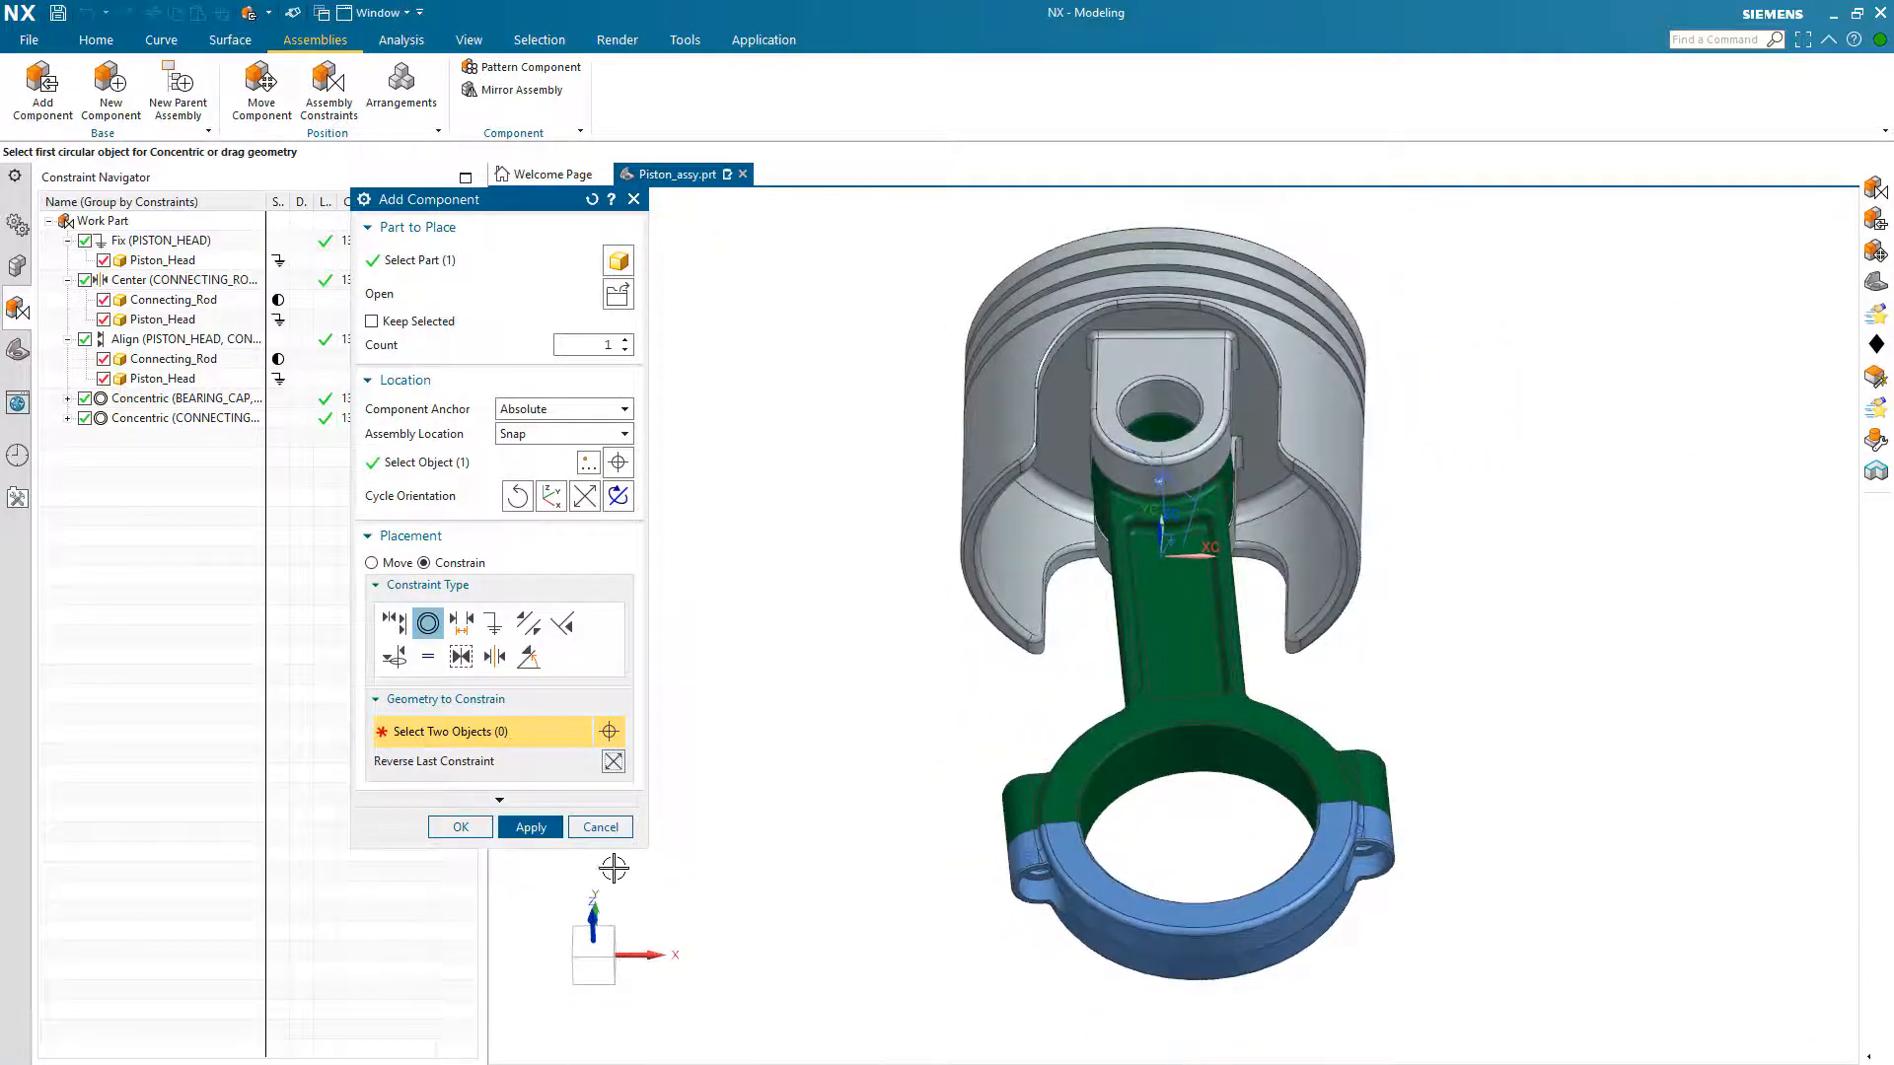
pyautogui.click(461, 827)
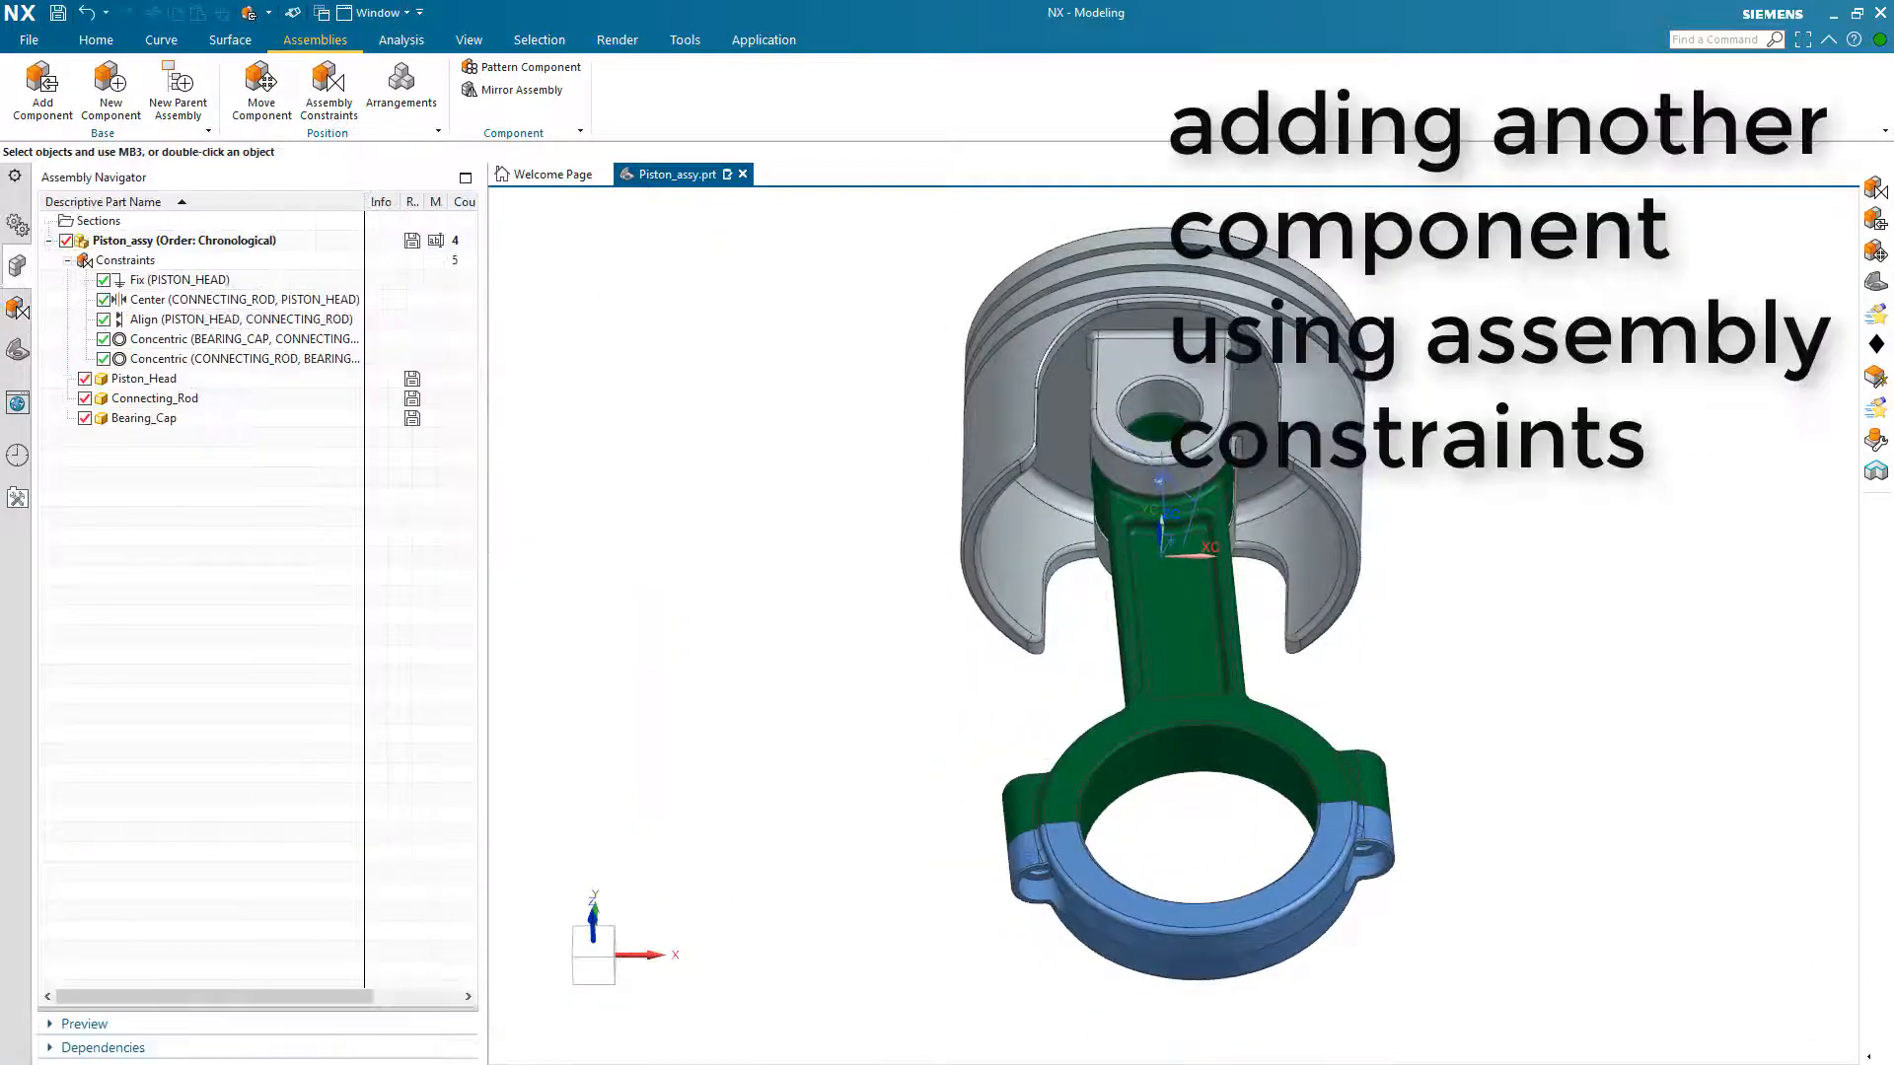
# Step: Examine which geometry the Align constraint between the piston head and connecting rod references
pyautogui.click(703, 478)
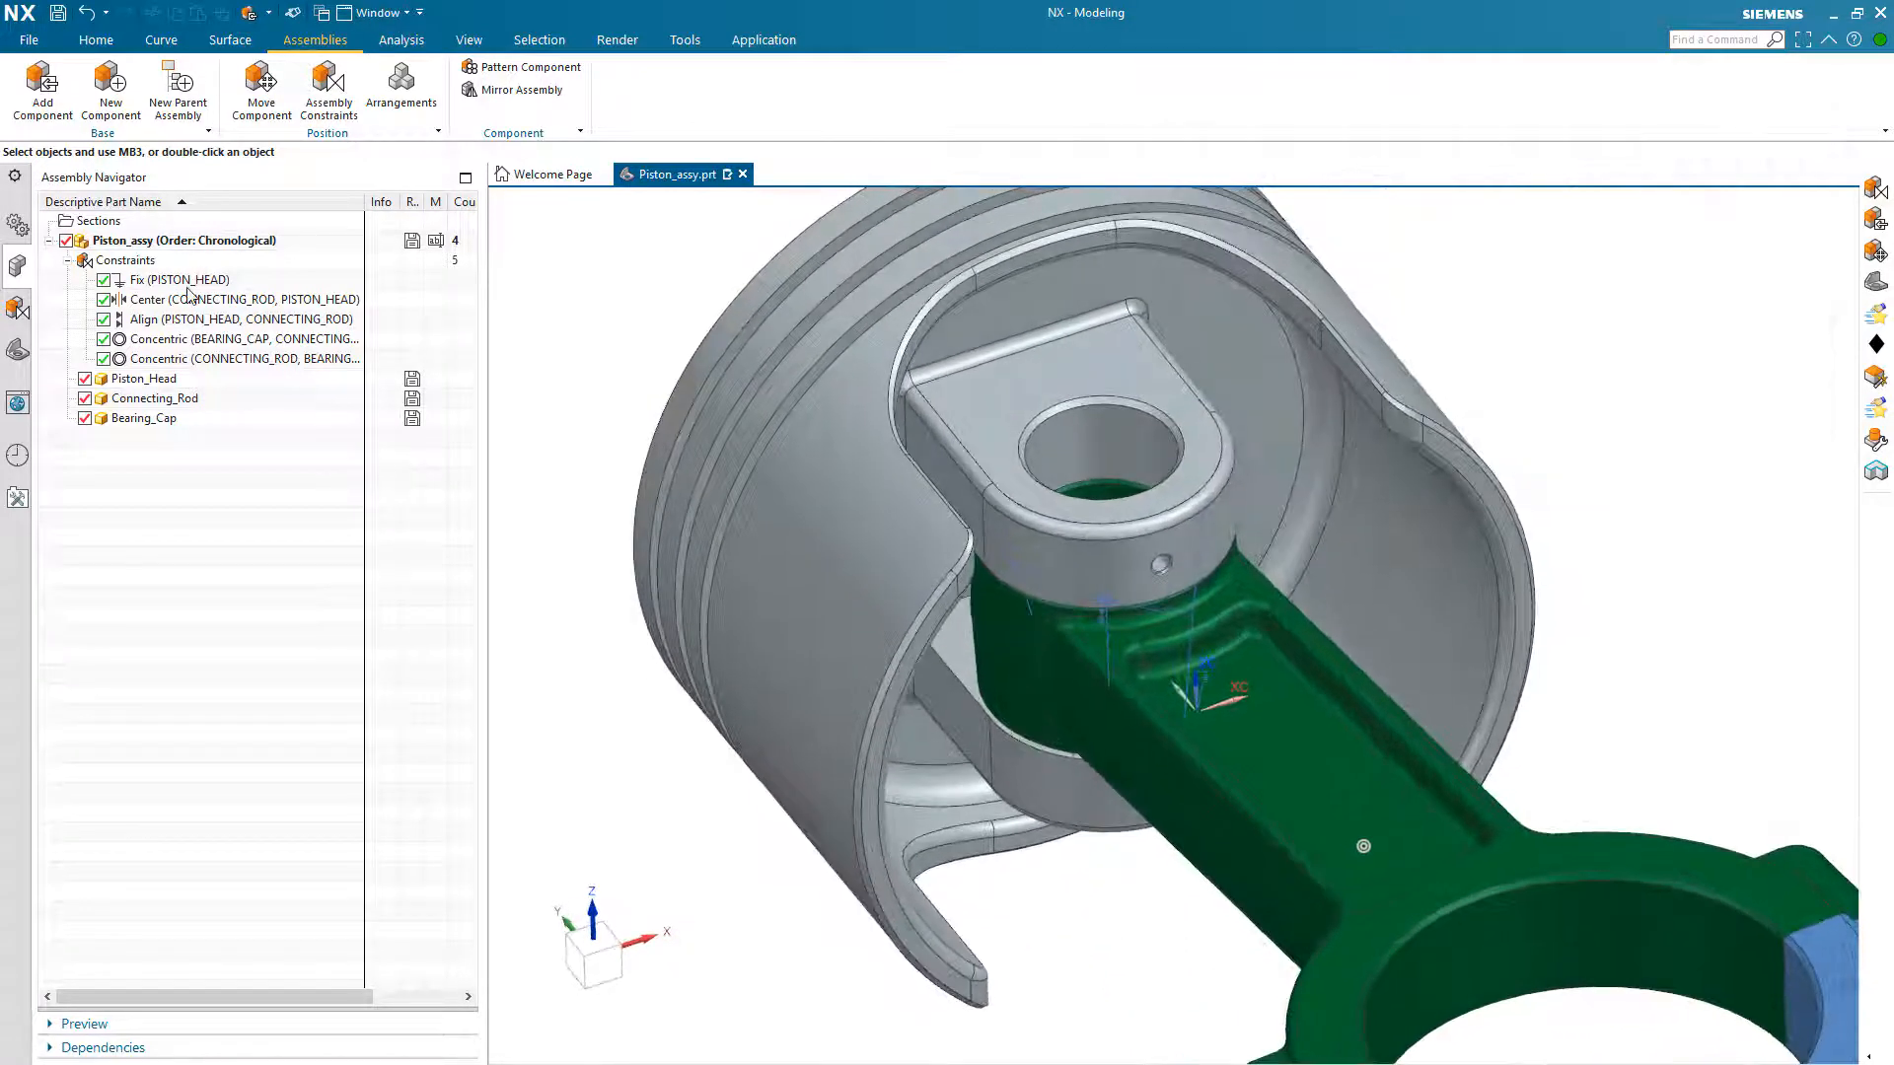
pyautogui.click(181, 320)
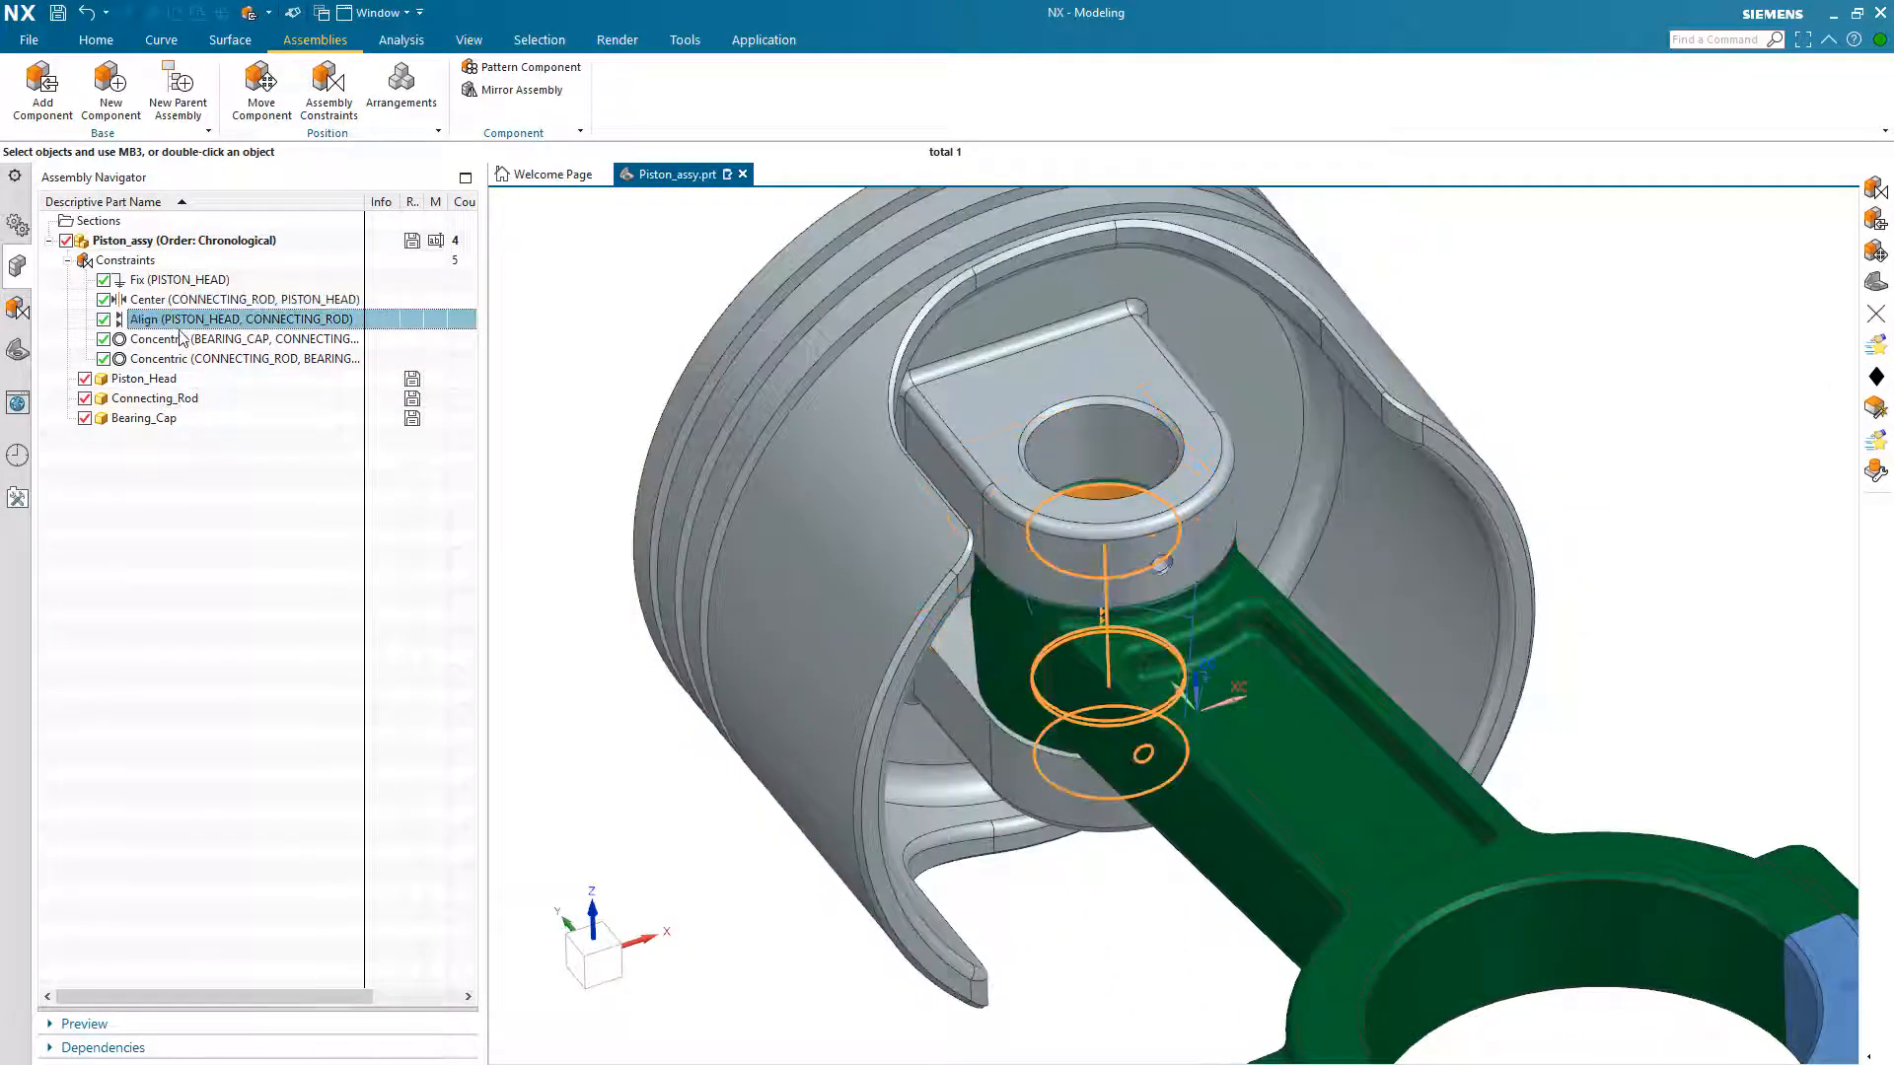
pyautogui.press('Escape')
# Step: Turn the display of assembly constraints in the graphics window off and back on
pyautogui.rightClick(159, 265)
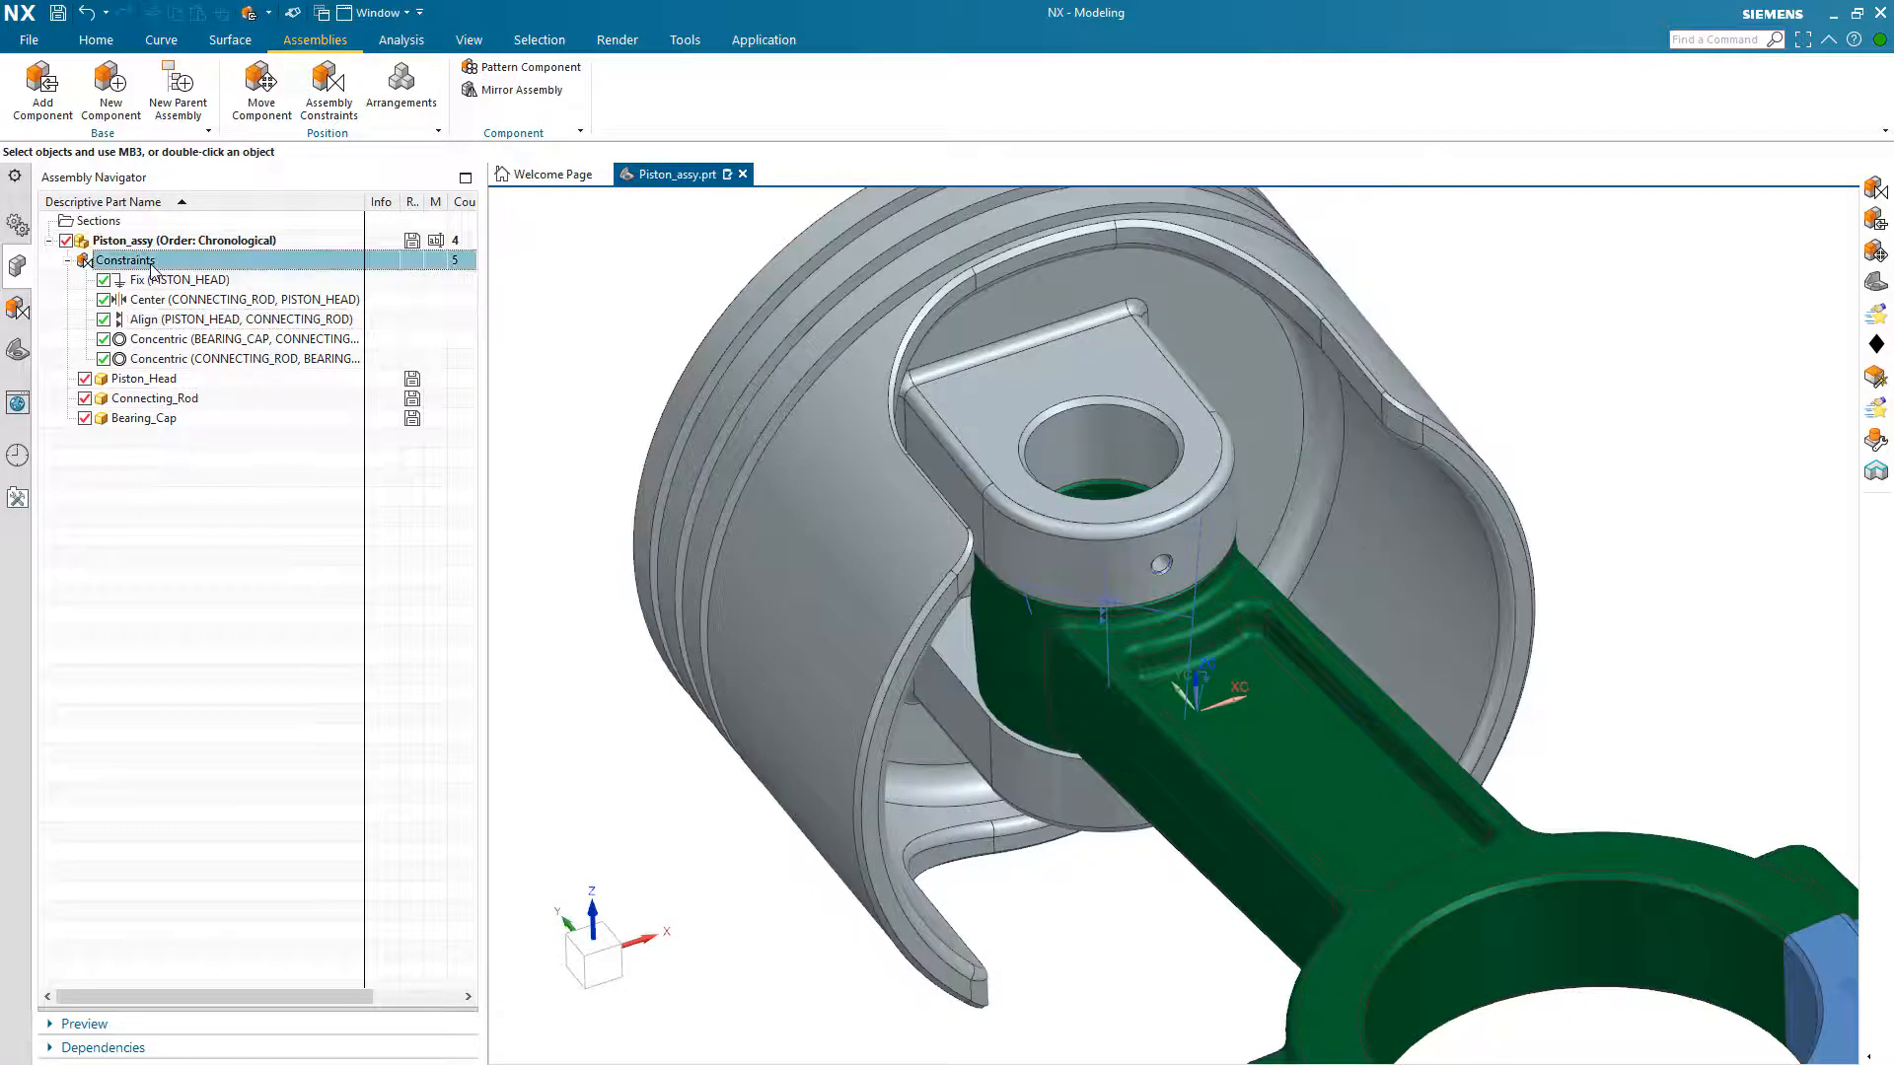
pyautogui.click(167, 281)
pyautogui.rightClick(168, 264)
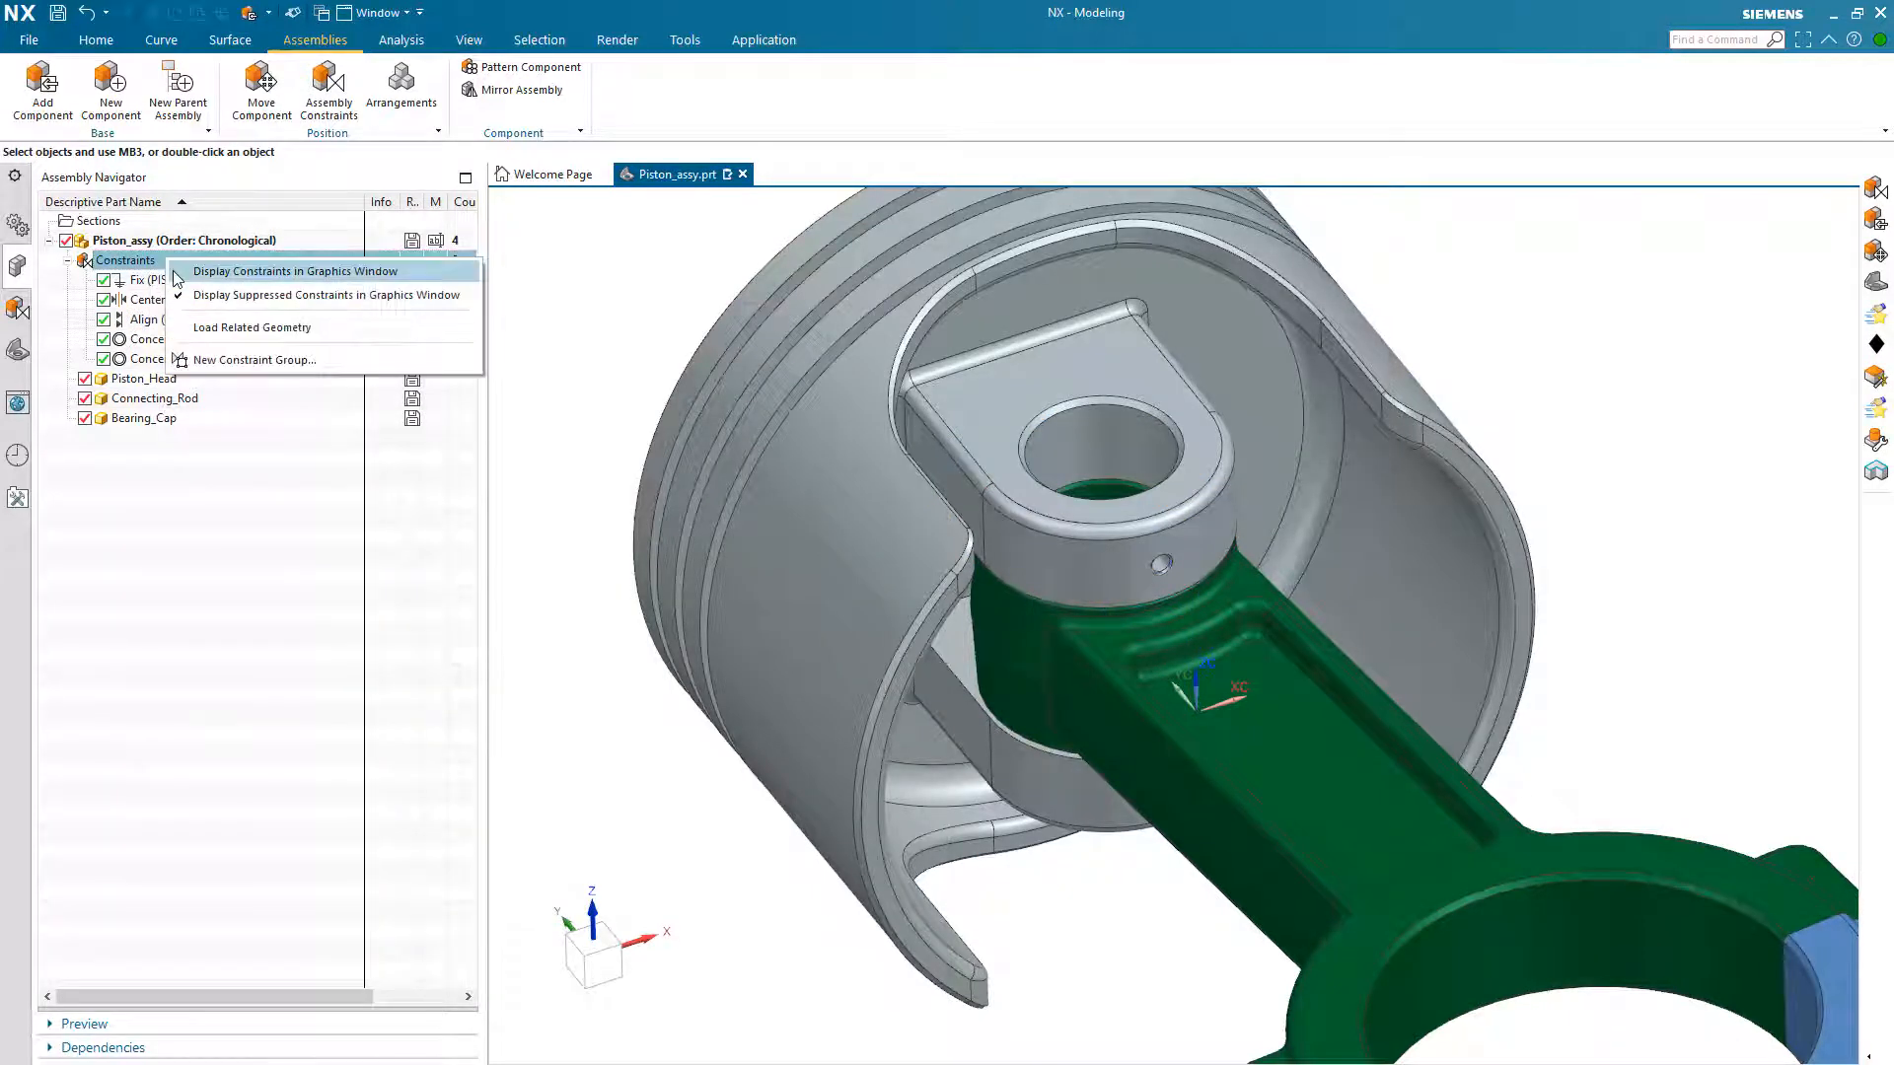
pyautogui.click(183, 280)
# Step: Load Wrist_Pin.prt from the Parts folder as a new component and place it in free space beside the piston, above the connecting rod
pyautogui.hotkey('ctrl', 'f')
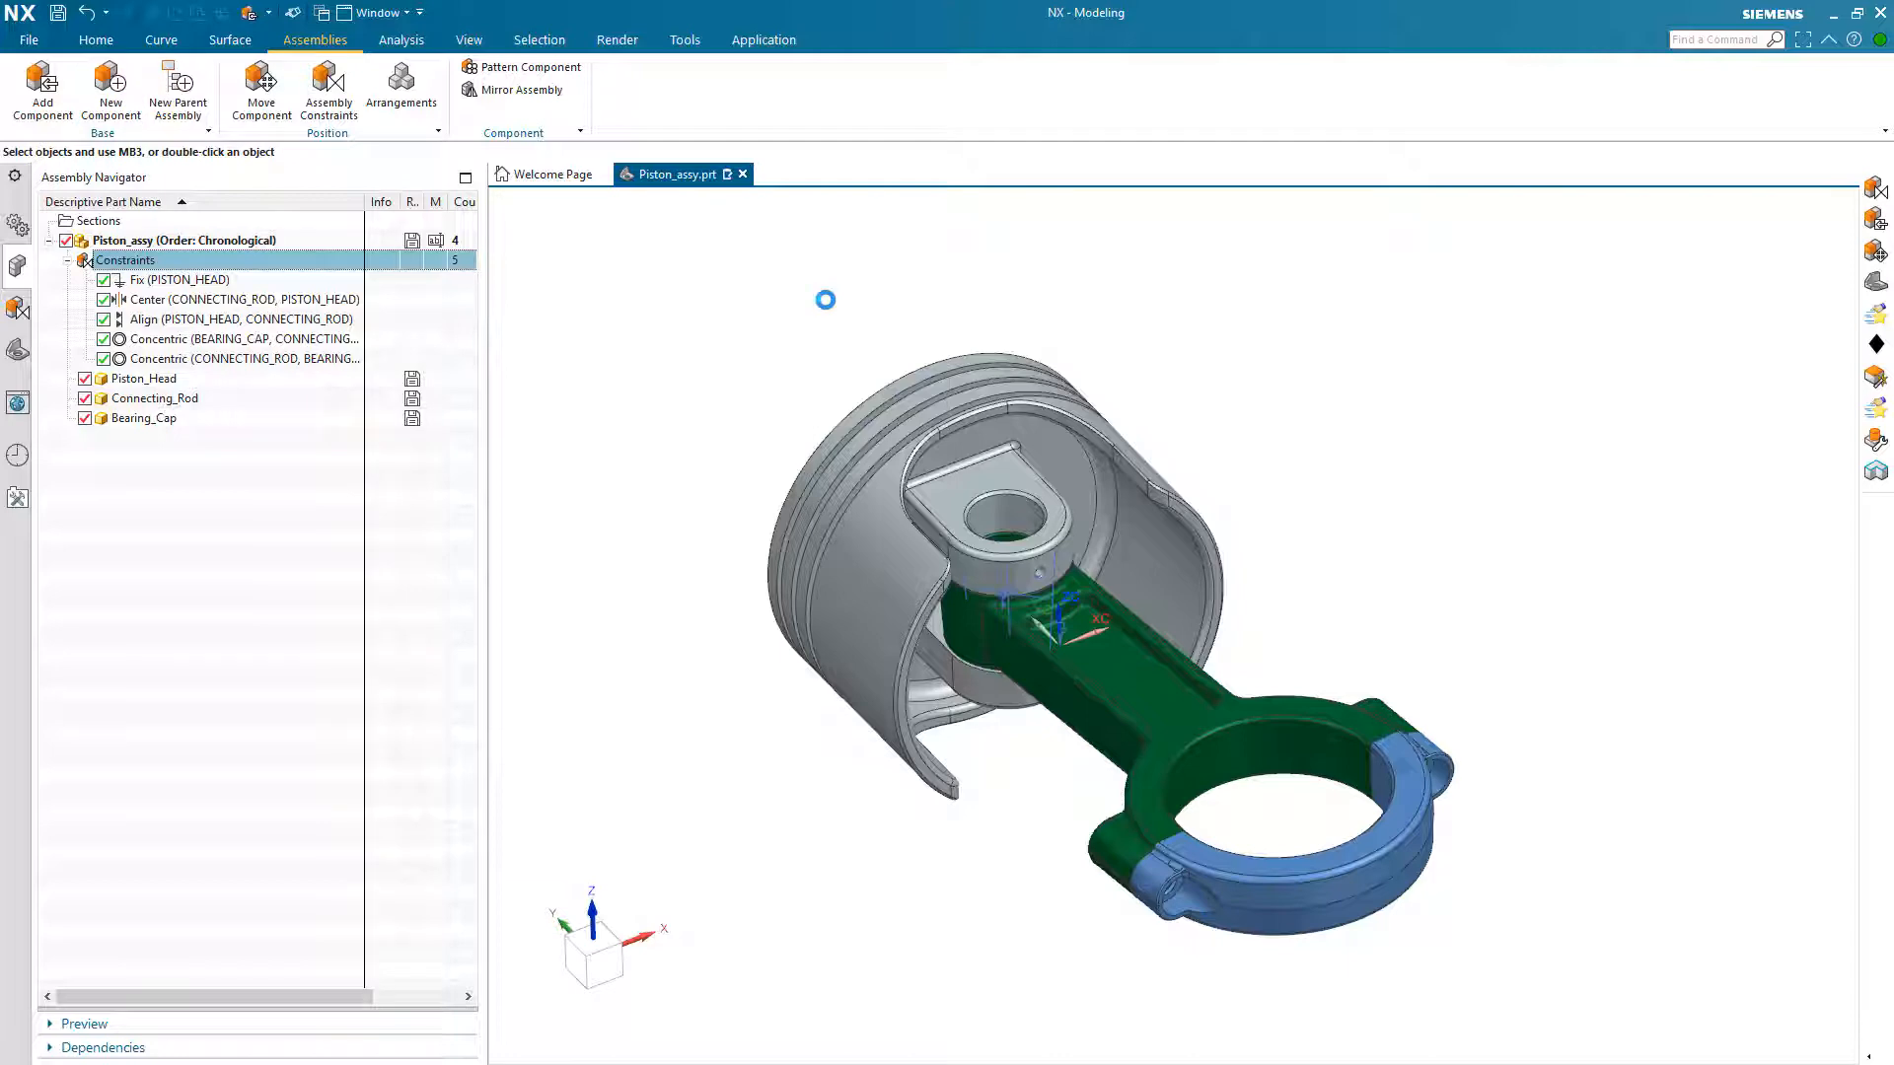
pyautogui.click(619, 295)
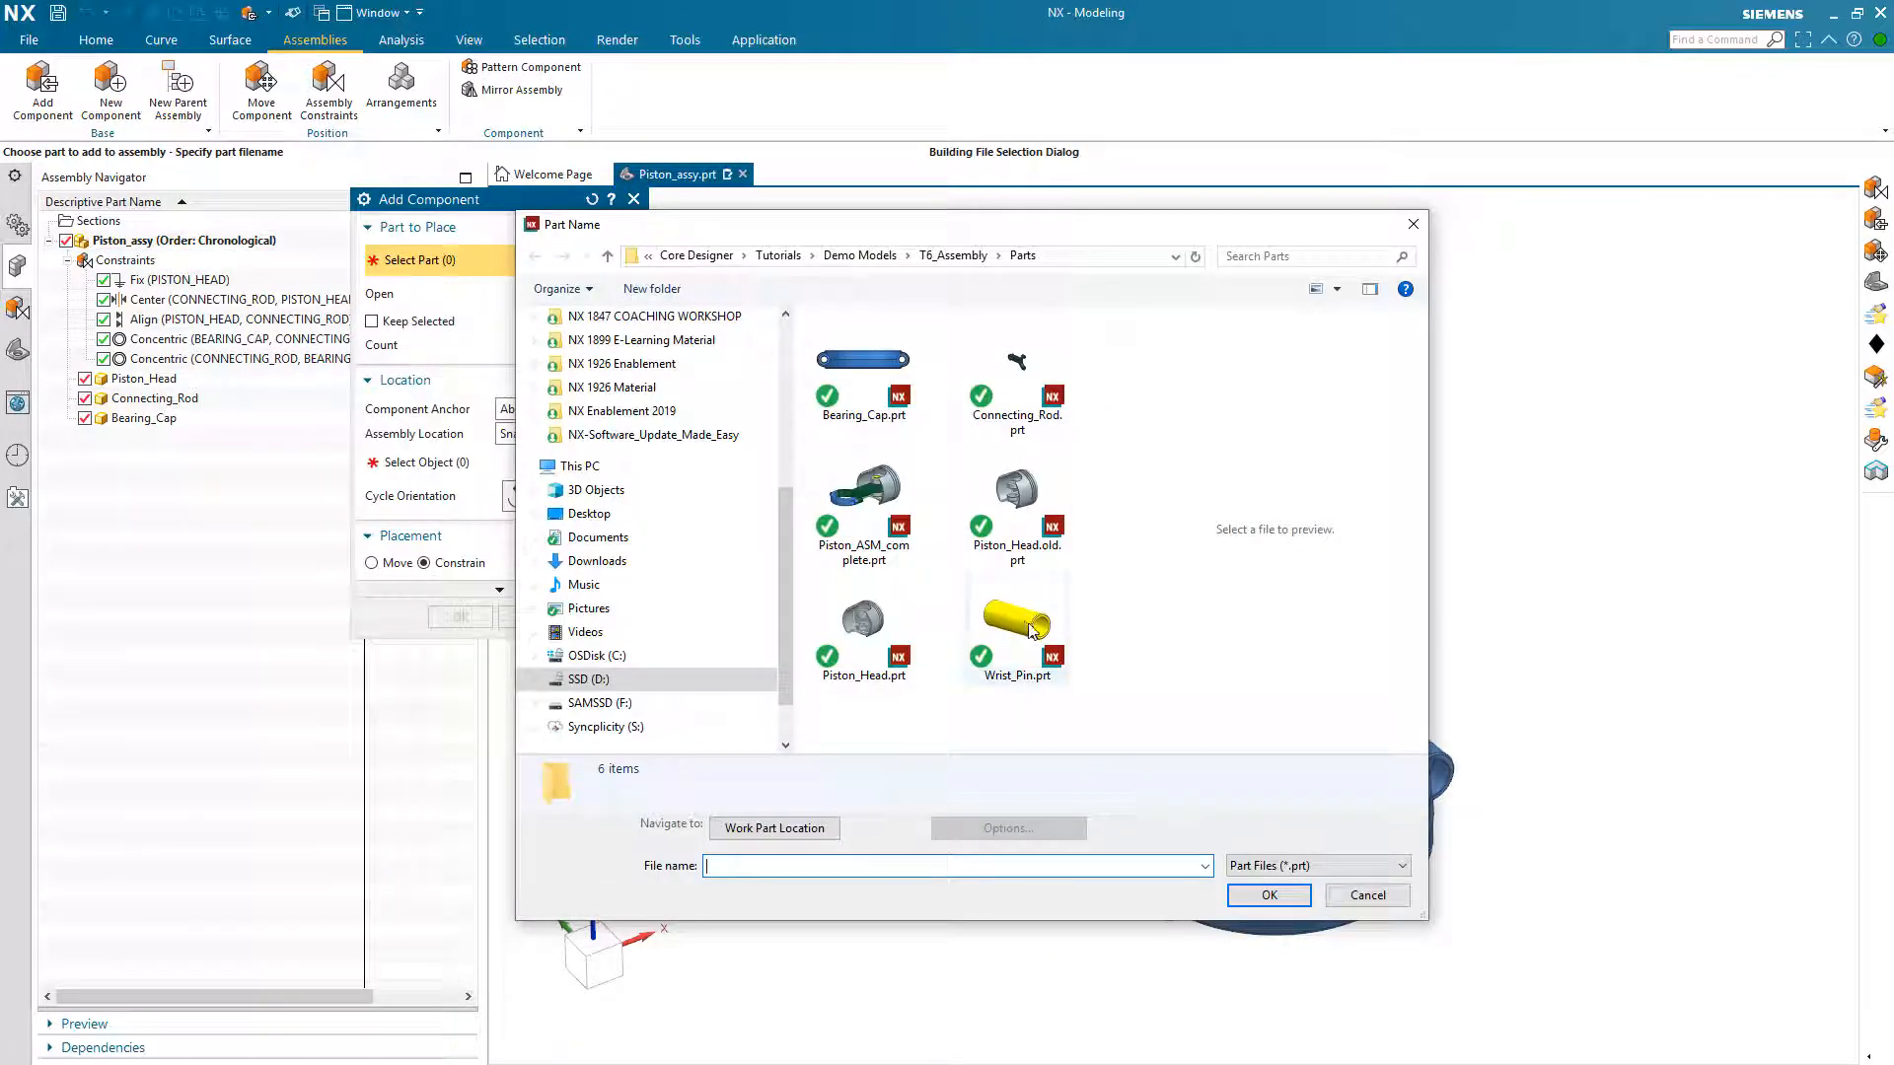
pyautogui.click(1032, 630)
pyautogui.click(1257, 898)
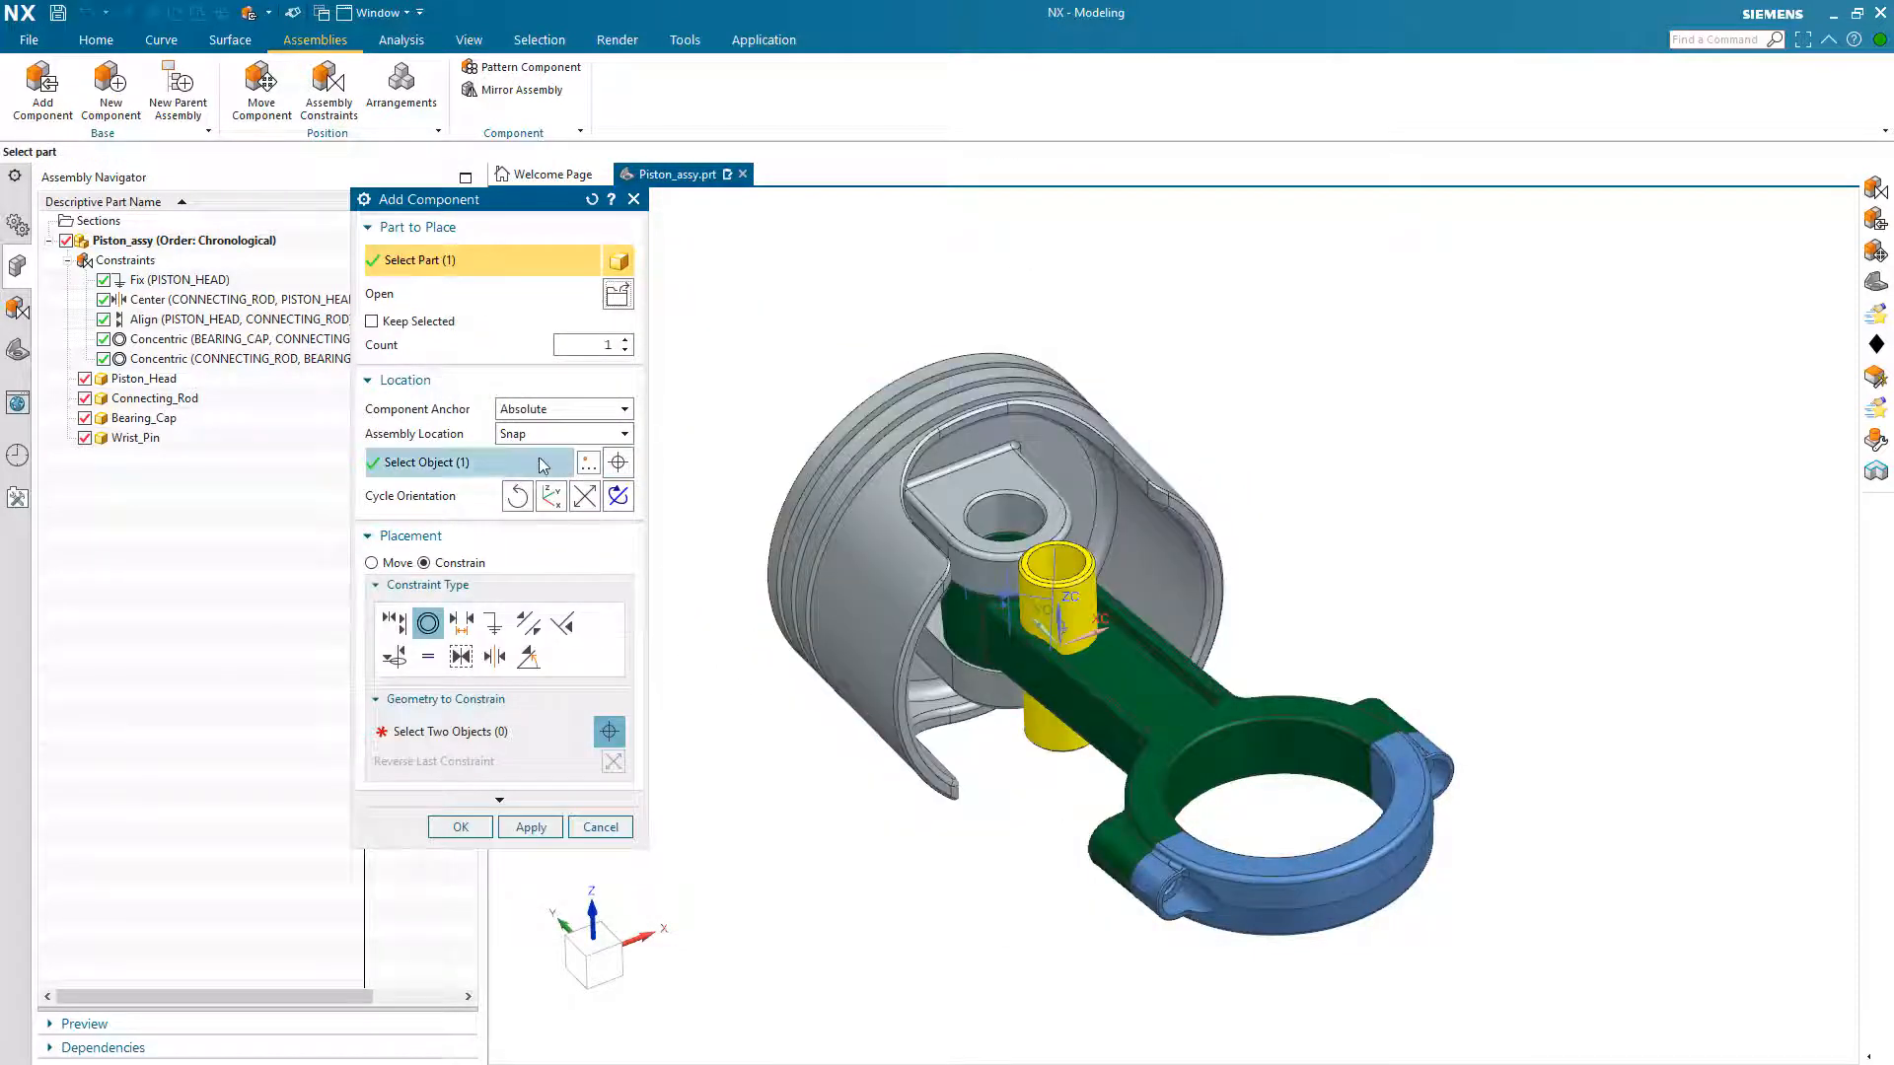
pyautogui.click(481, 474)
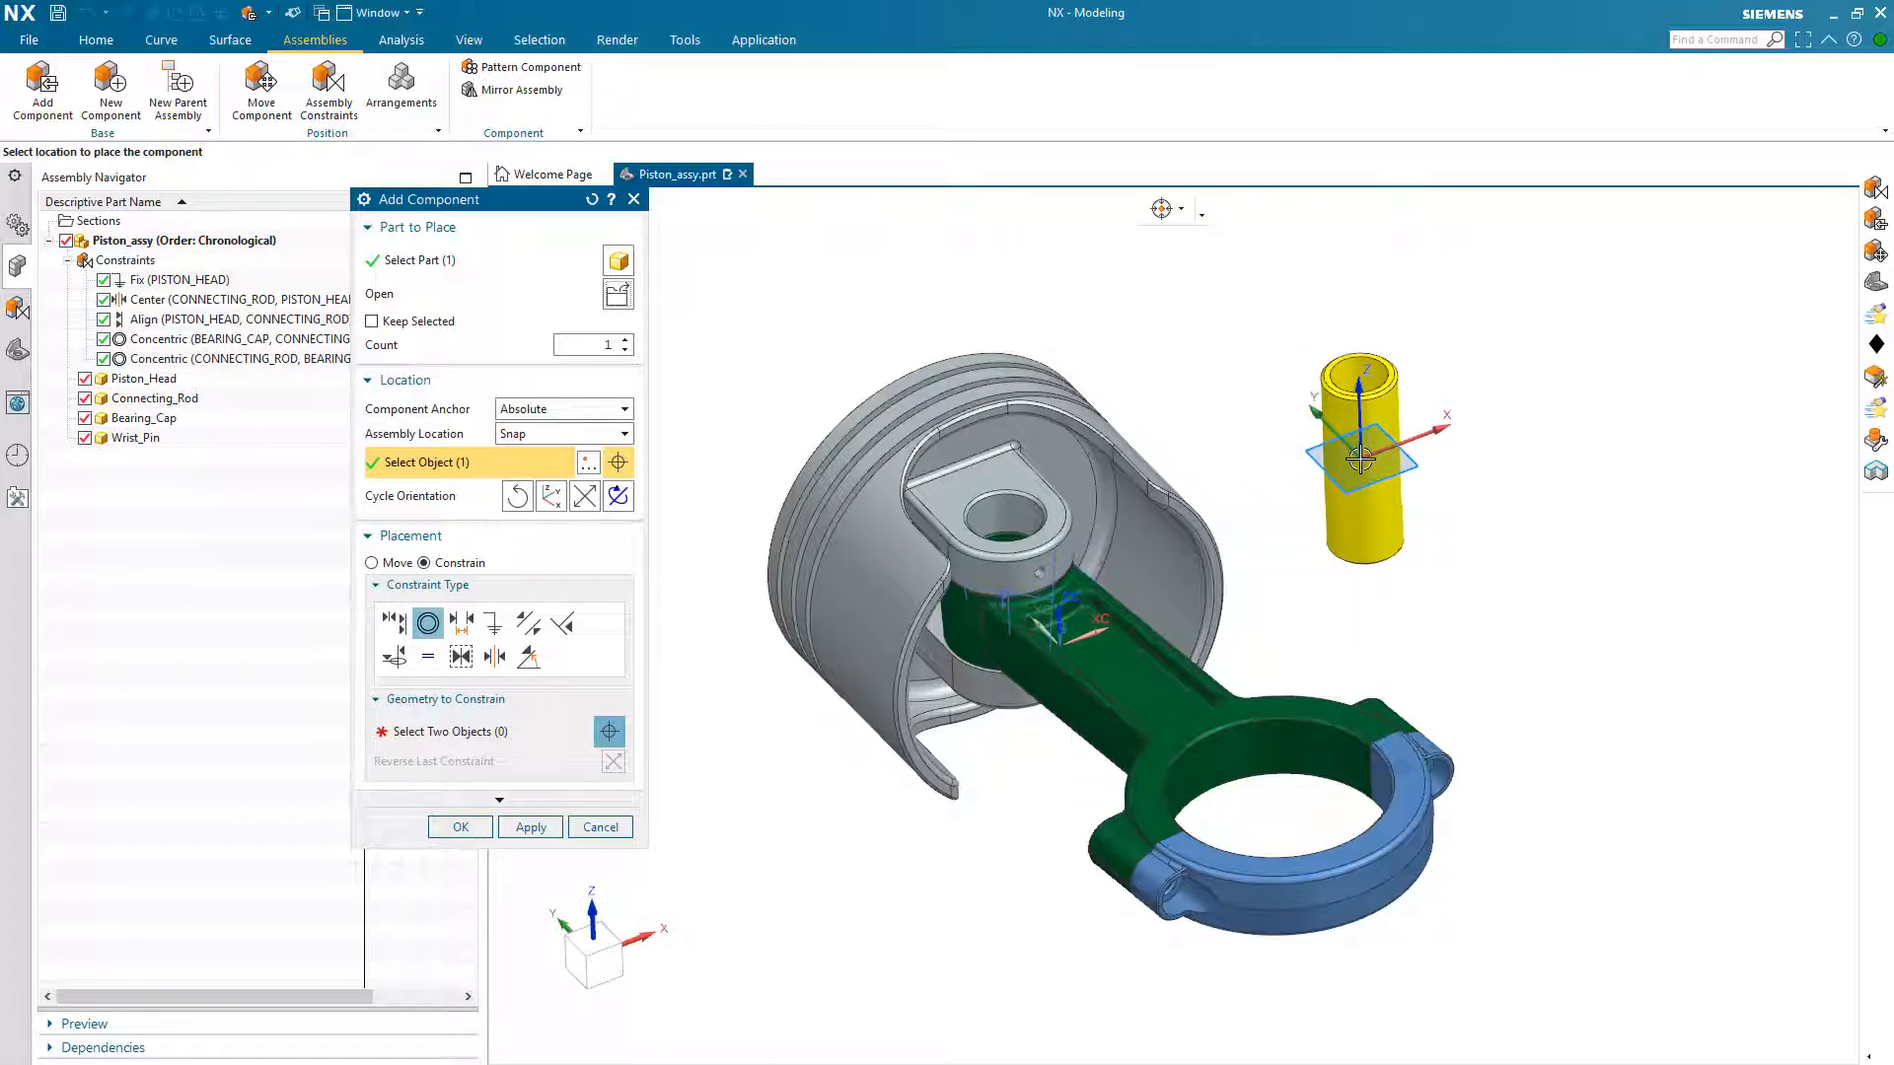
pyautogui.click(1360, 460)
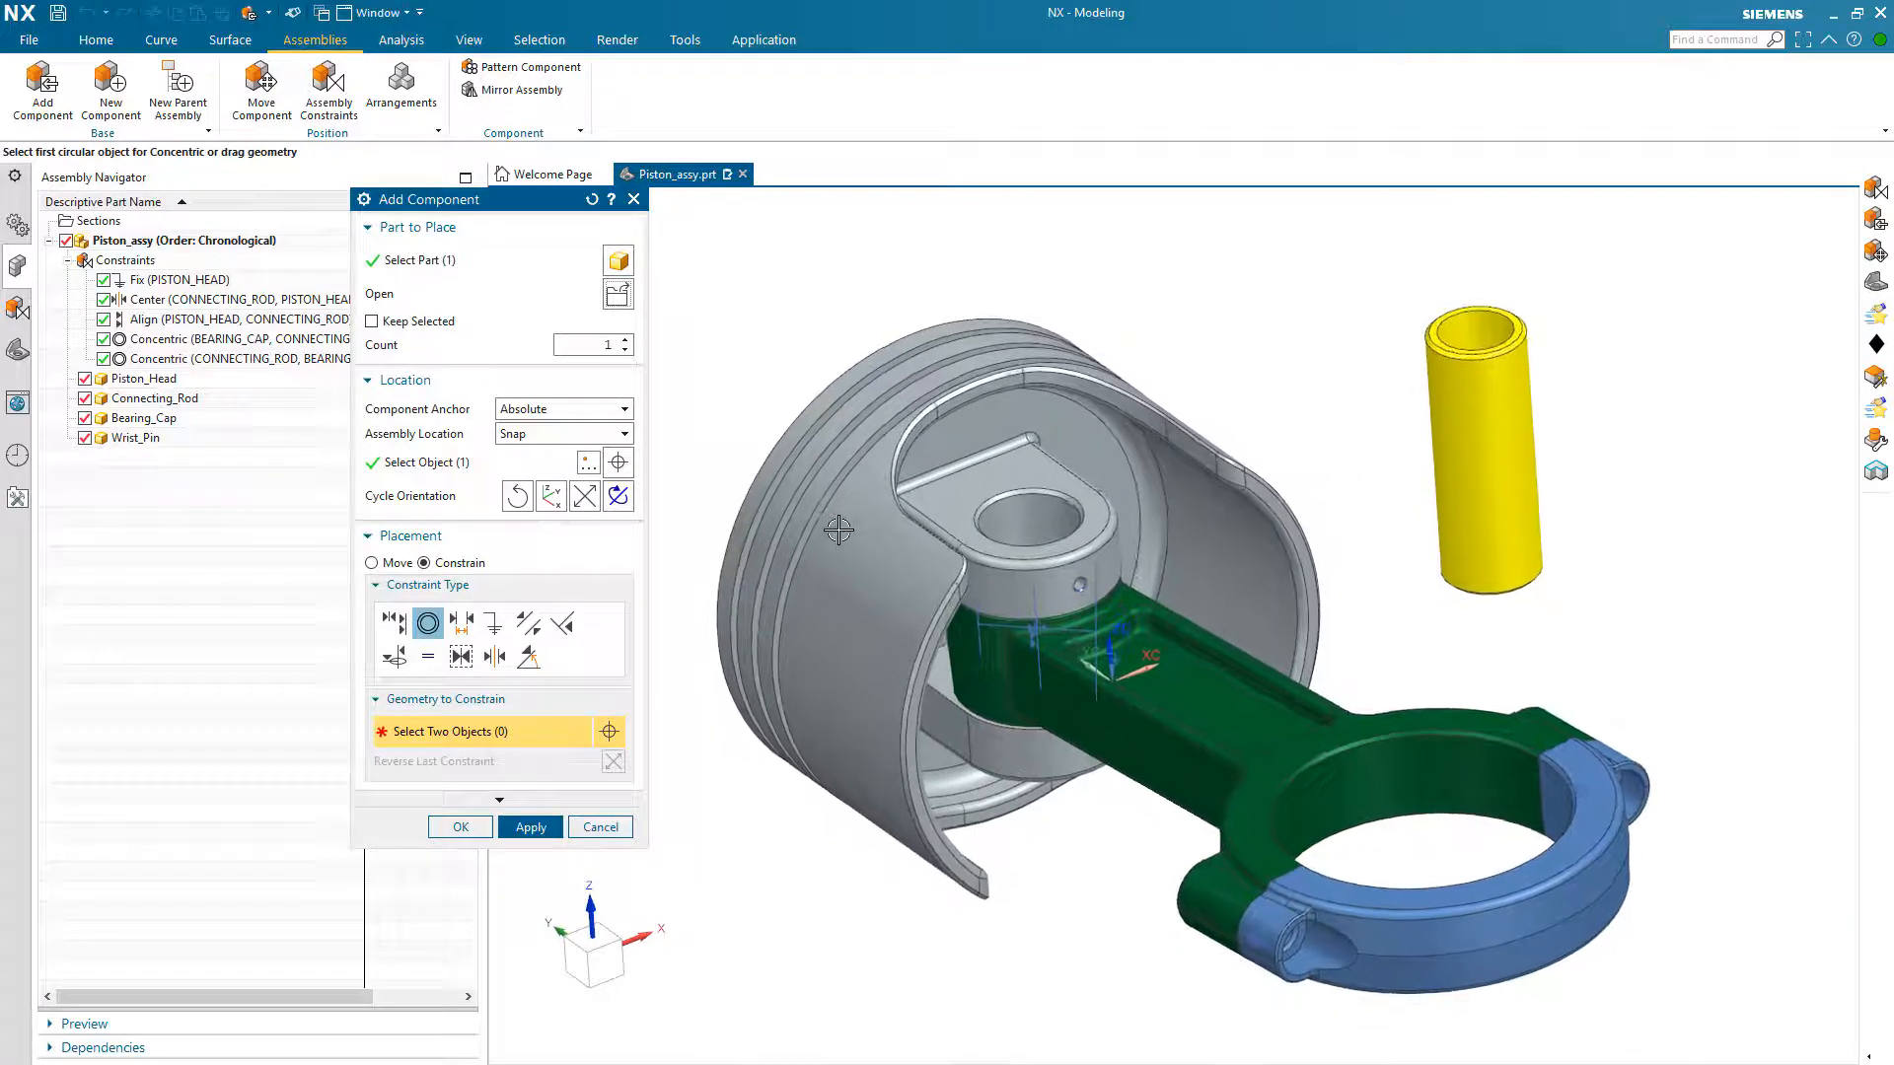
# Step: Align the wrist pin's centerline with the piston boss hole using Touch Align, and slide the pin along its axis out of the boss
pyautogui.click(393, 622)
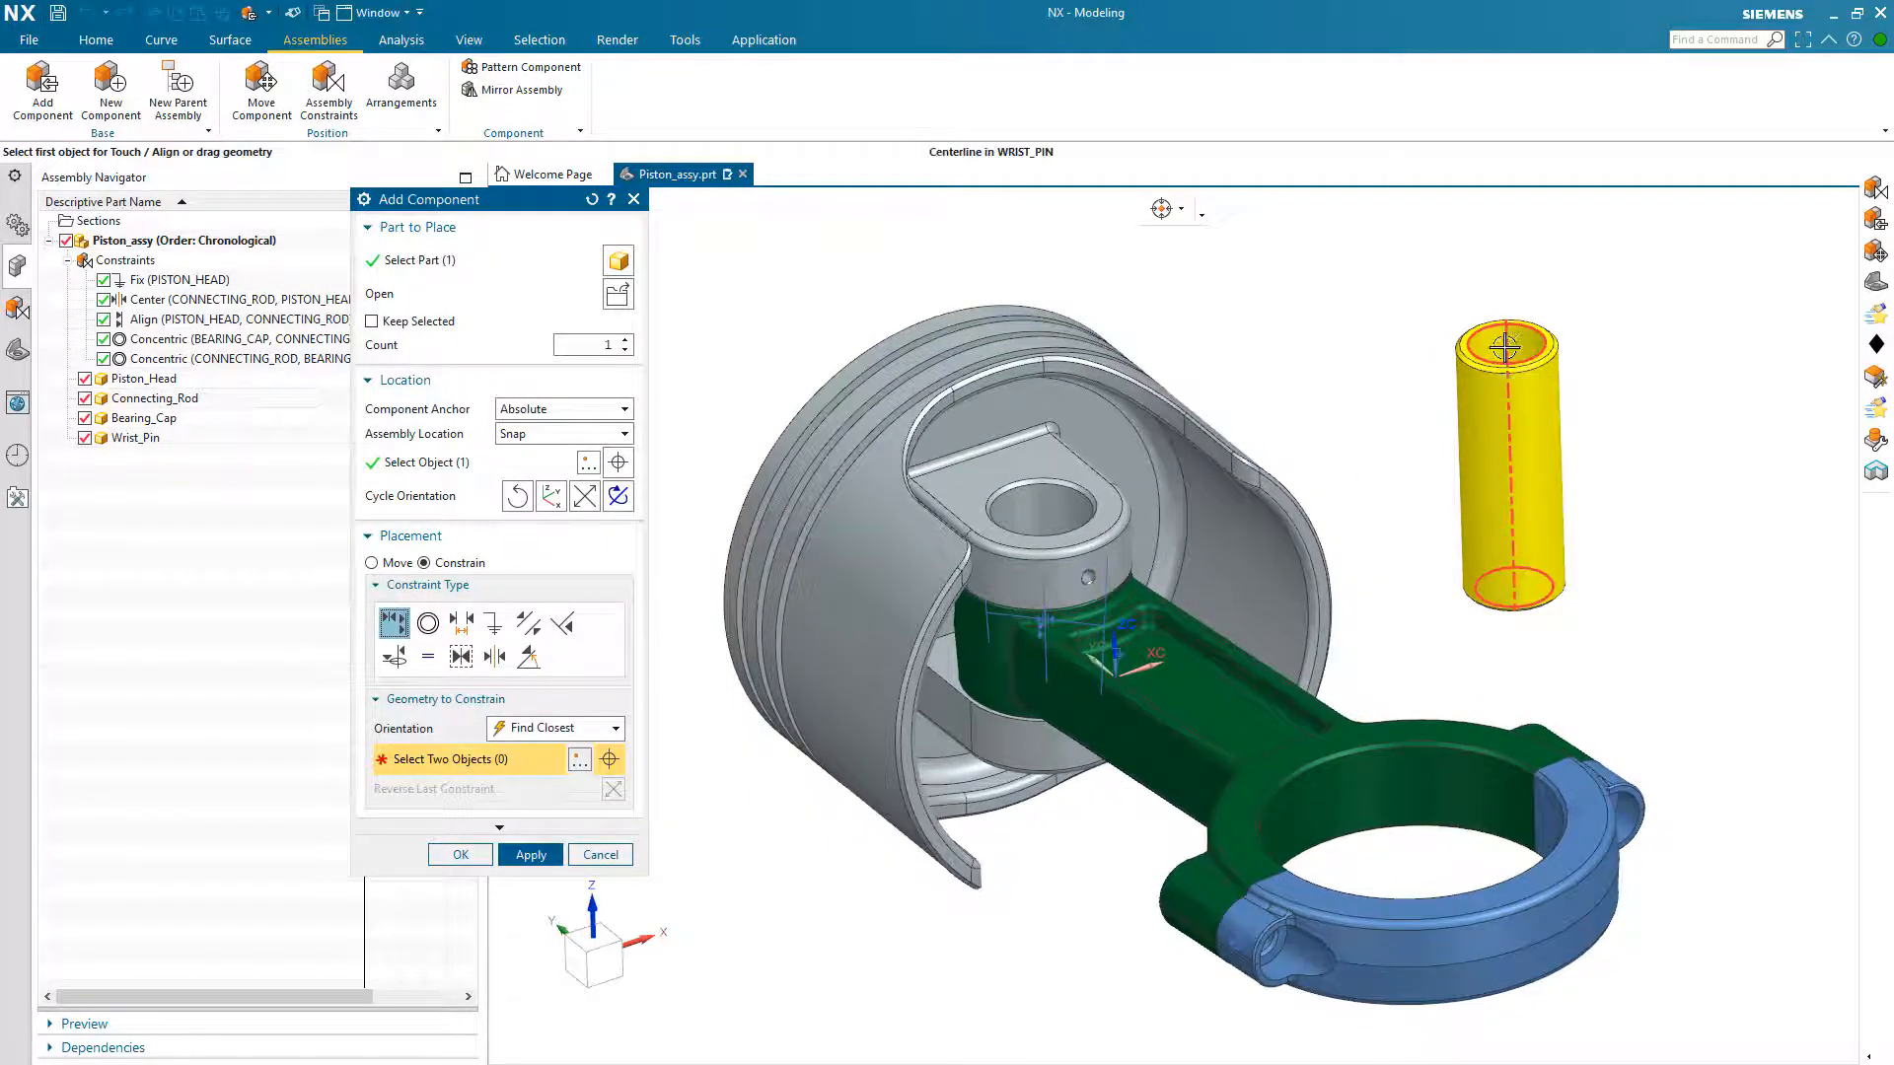
pyautogui.click(1504, 347)
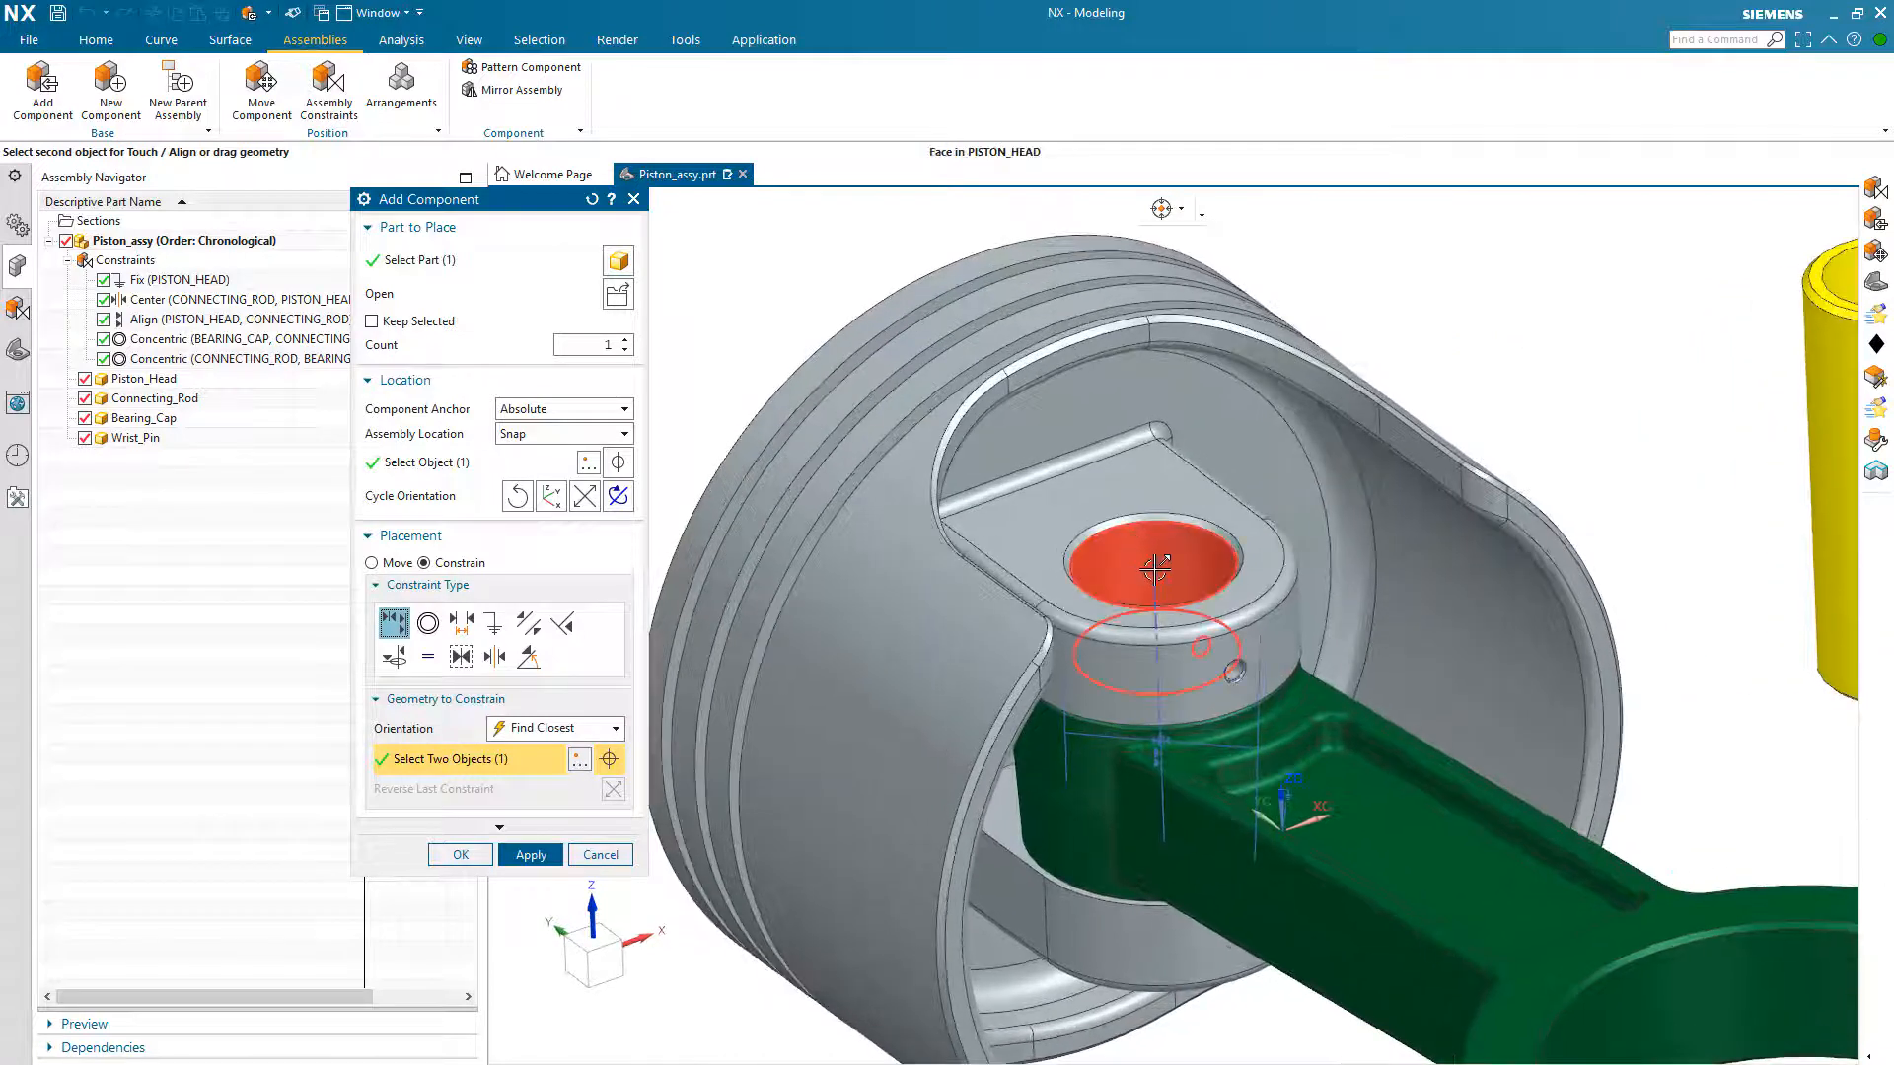
pyautogui.click(1156, 570)
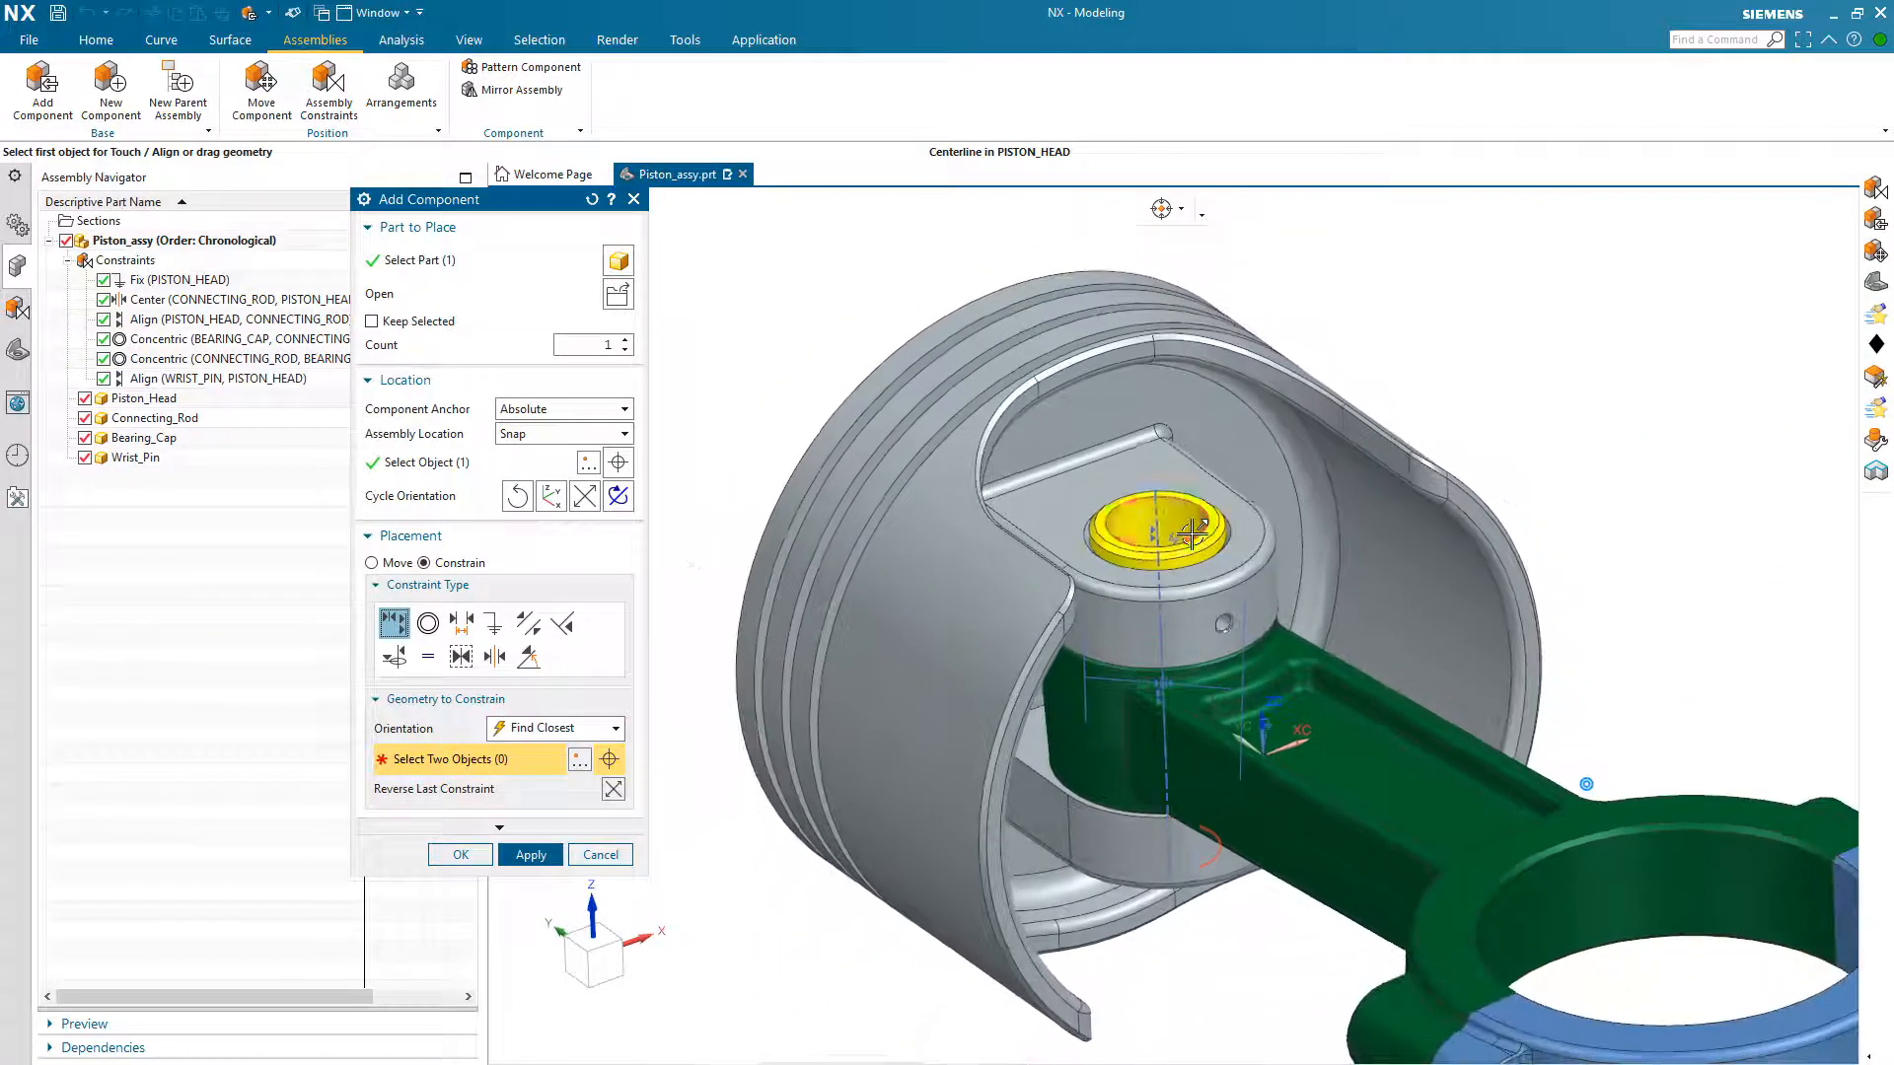
pyautogui.moveTo(1194, 525); pyautogui.dragTo(1223, 267)
pyautogui.scroll(-3, 1225, 295)
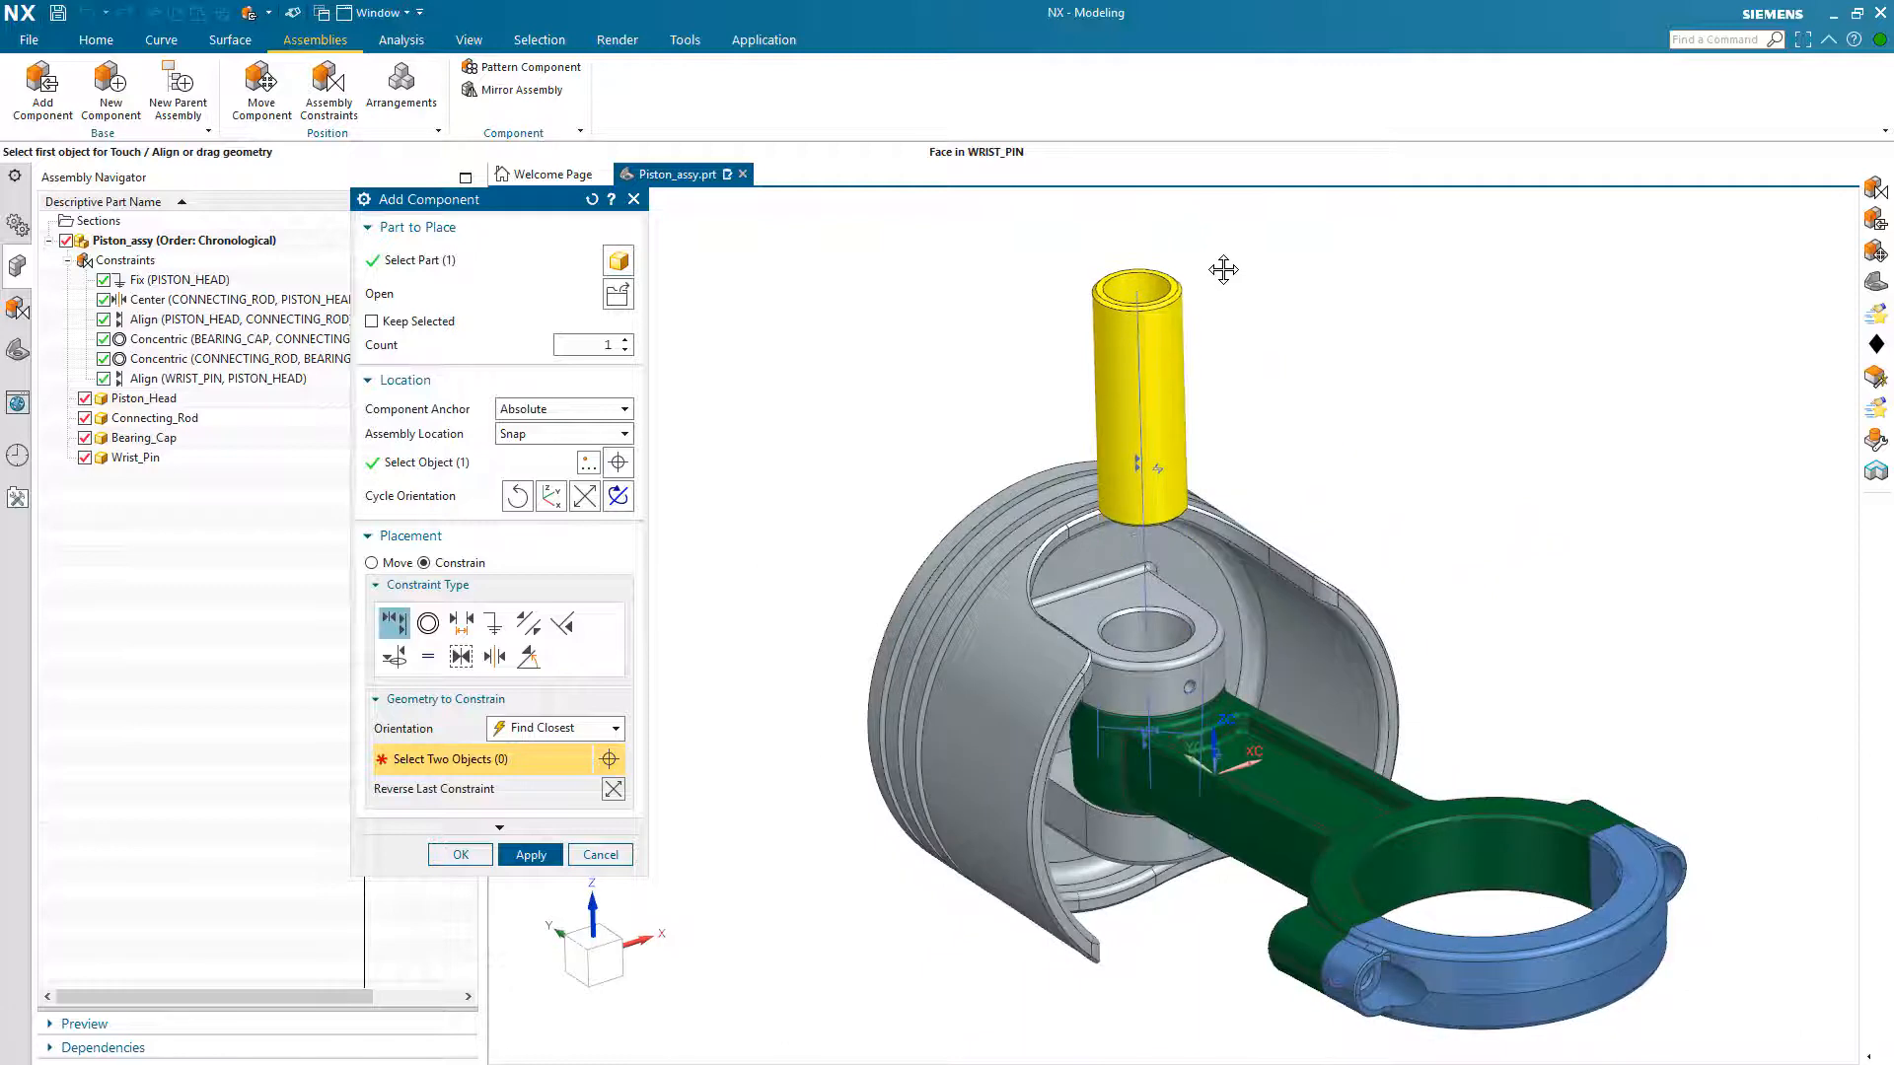
# Step: Center the wrist pin's two end faces between the connecting rod's two opposite side faces using a 2 to 2 Center constraint
pyautogui.click(494, 656)
pyautogui.scroll(4, 1277, 416)
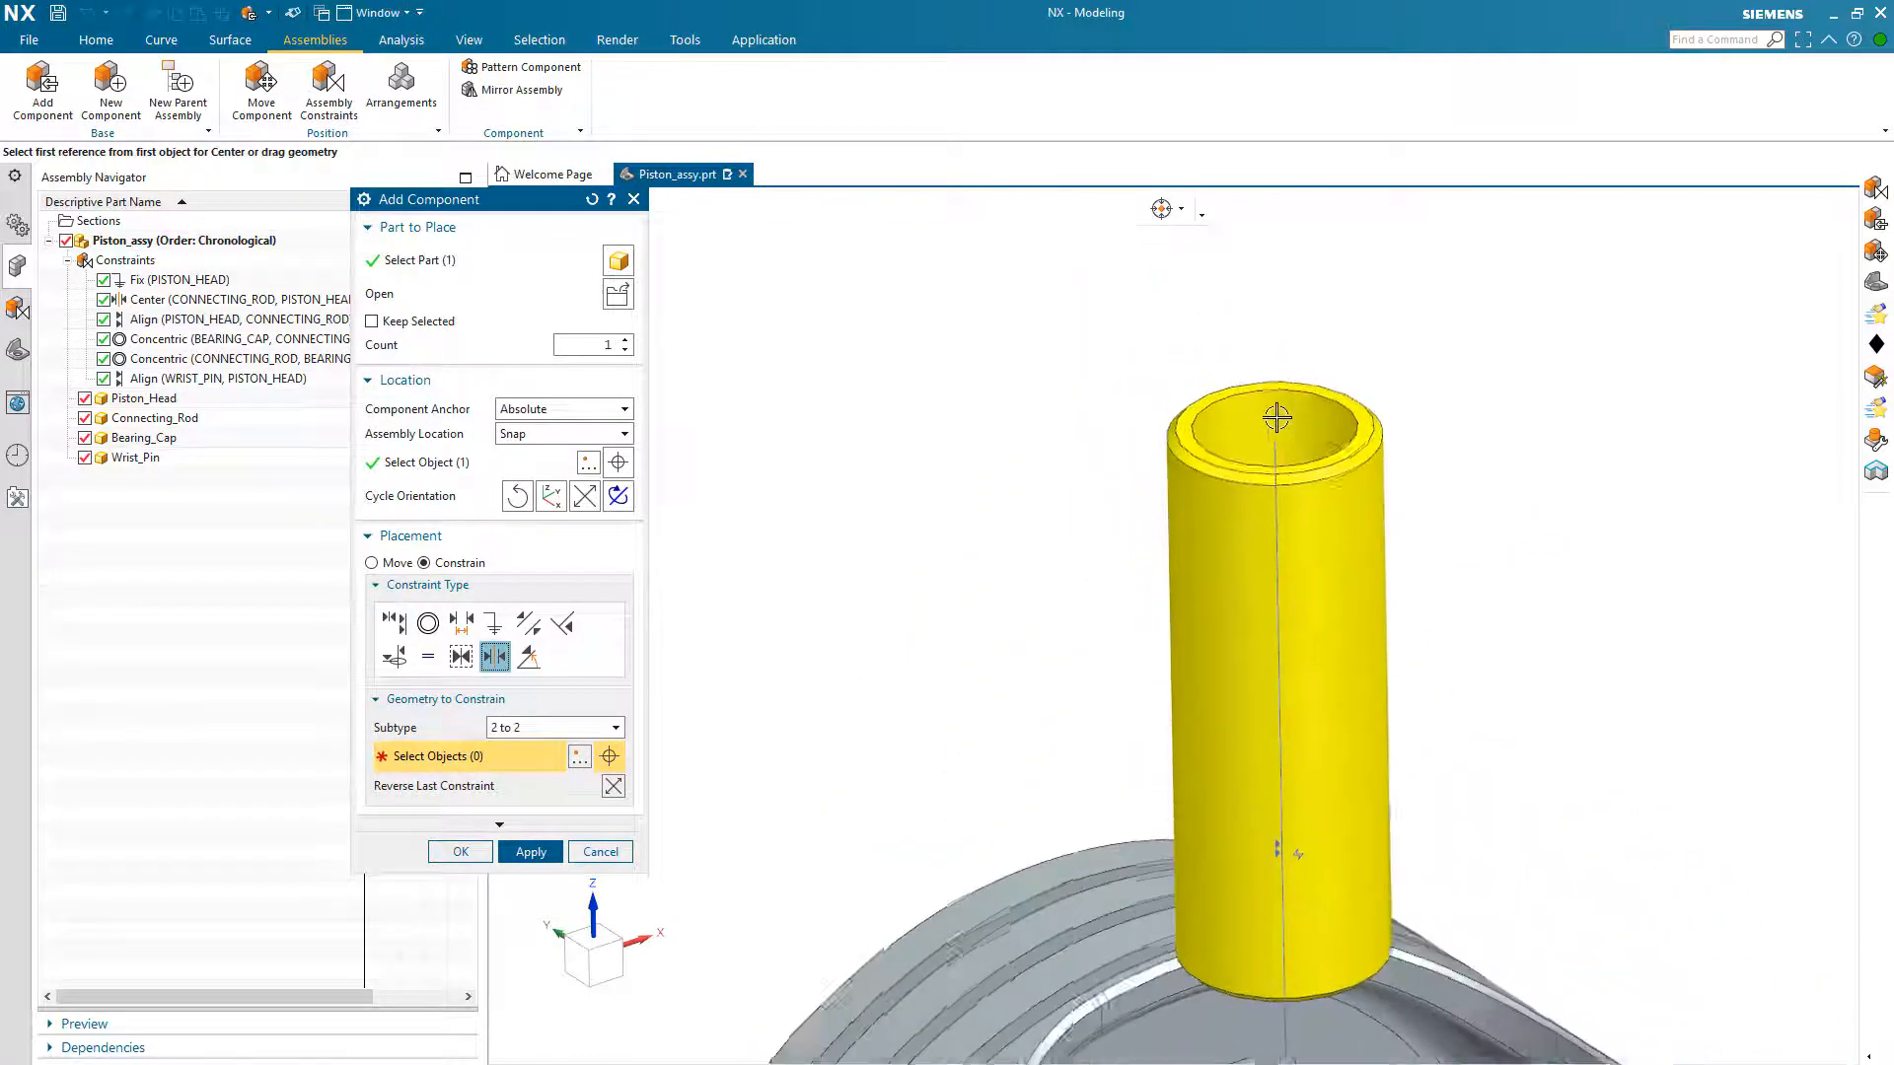
pyautogui.click(1215, 413)
pyautogui.scroll(5, 1196, 642)
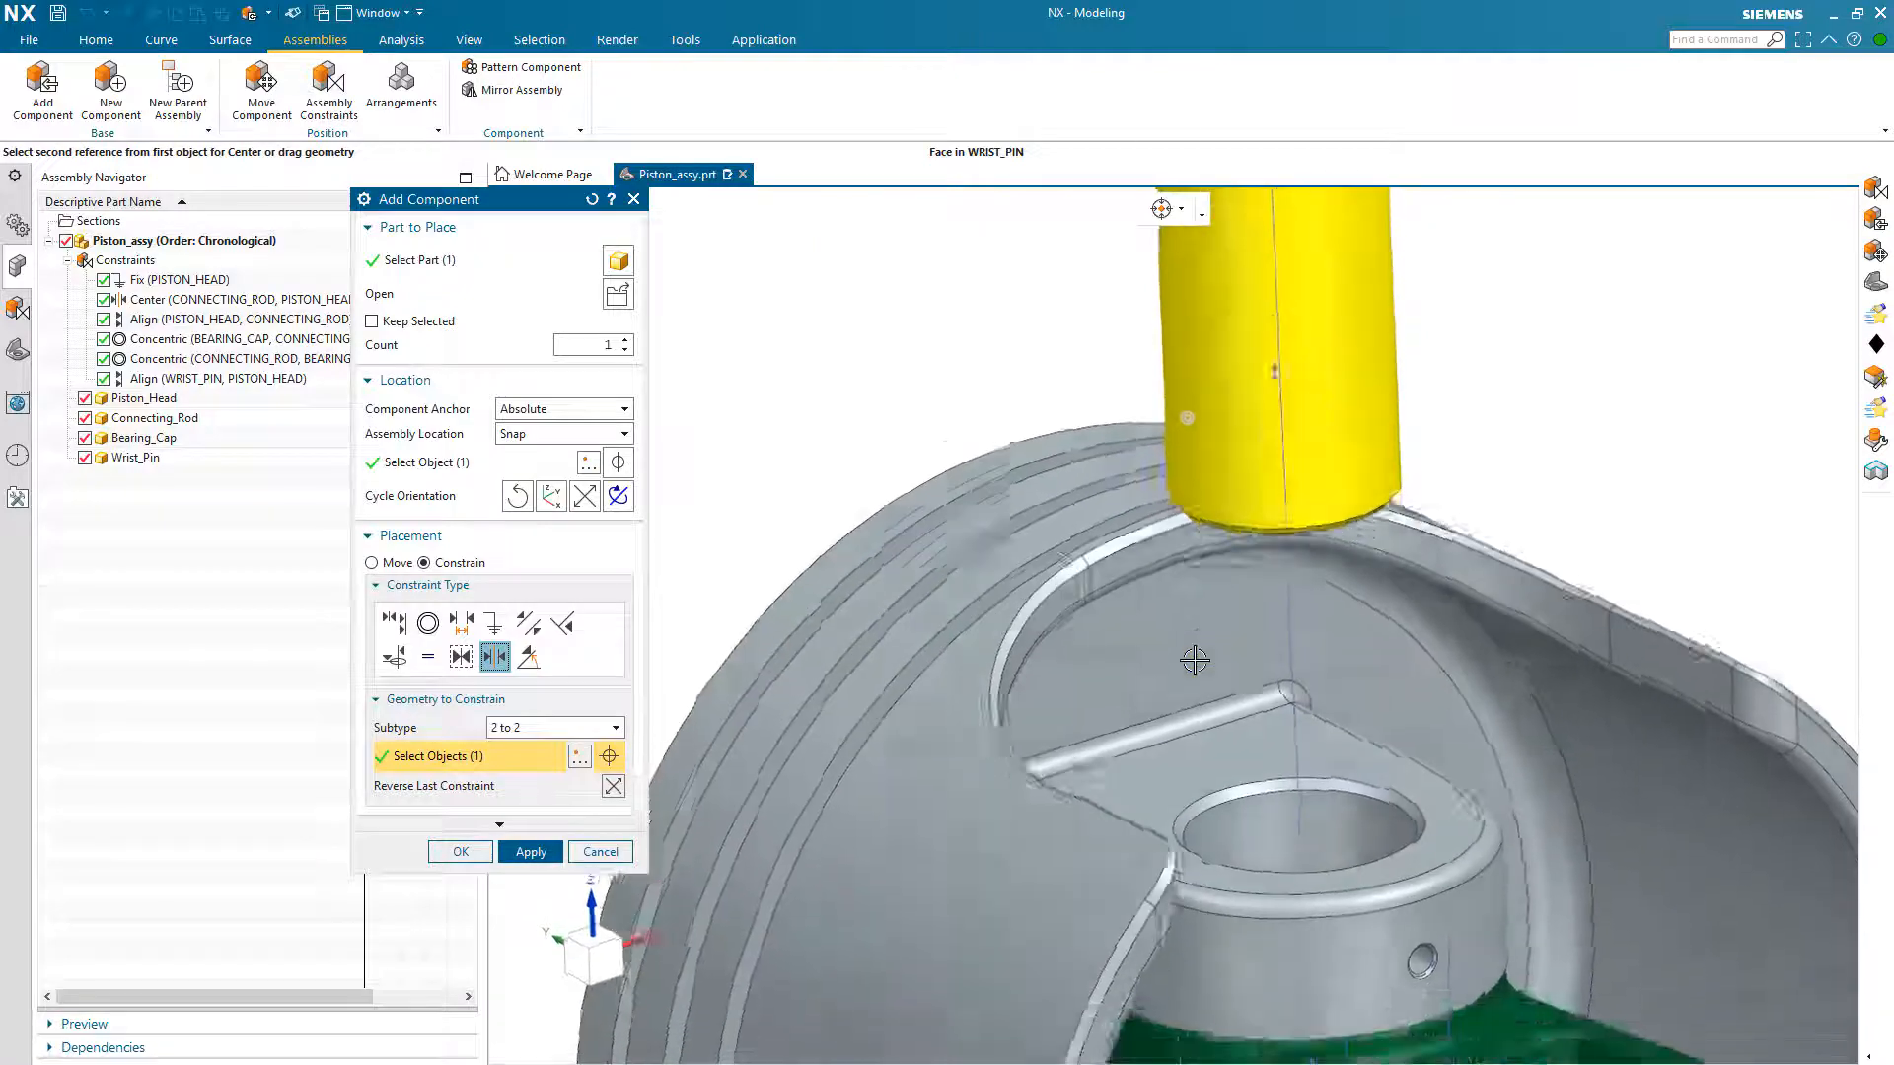
pyautogui.moveTo(1195, 660); pyautogui.dragTo(1282, 478, button='middle')
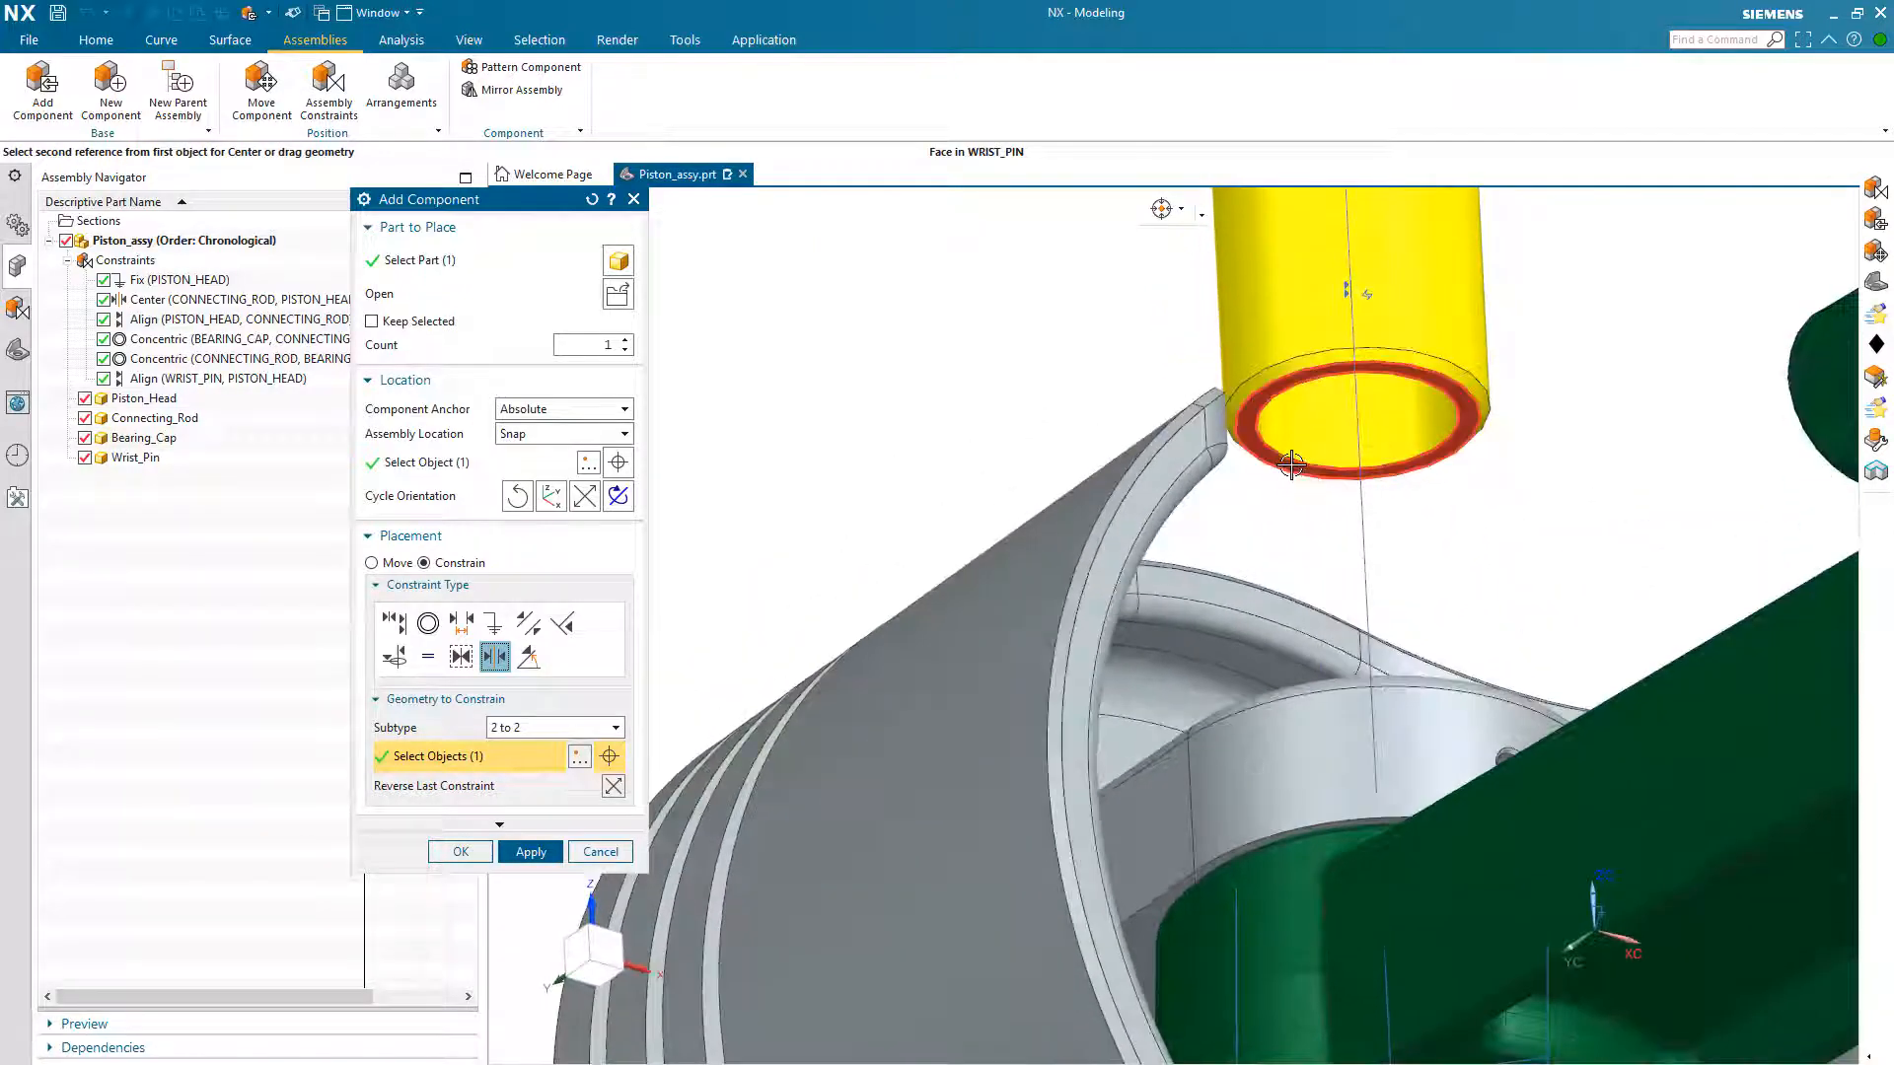
pyautogui.click(1291, 465)
pyautogui.scroll(-2, 1306, 621)
pyautogui.click(1375, 648)
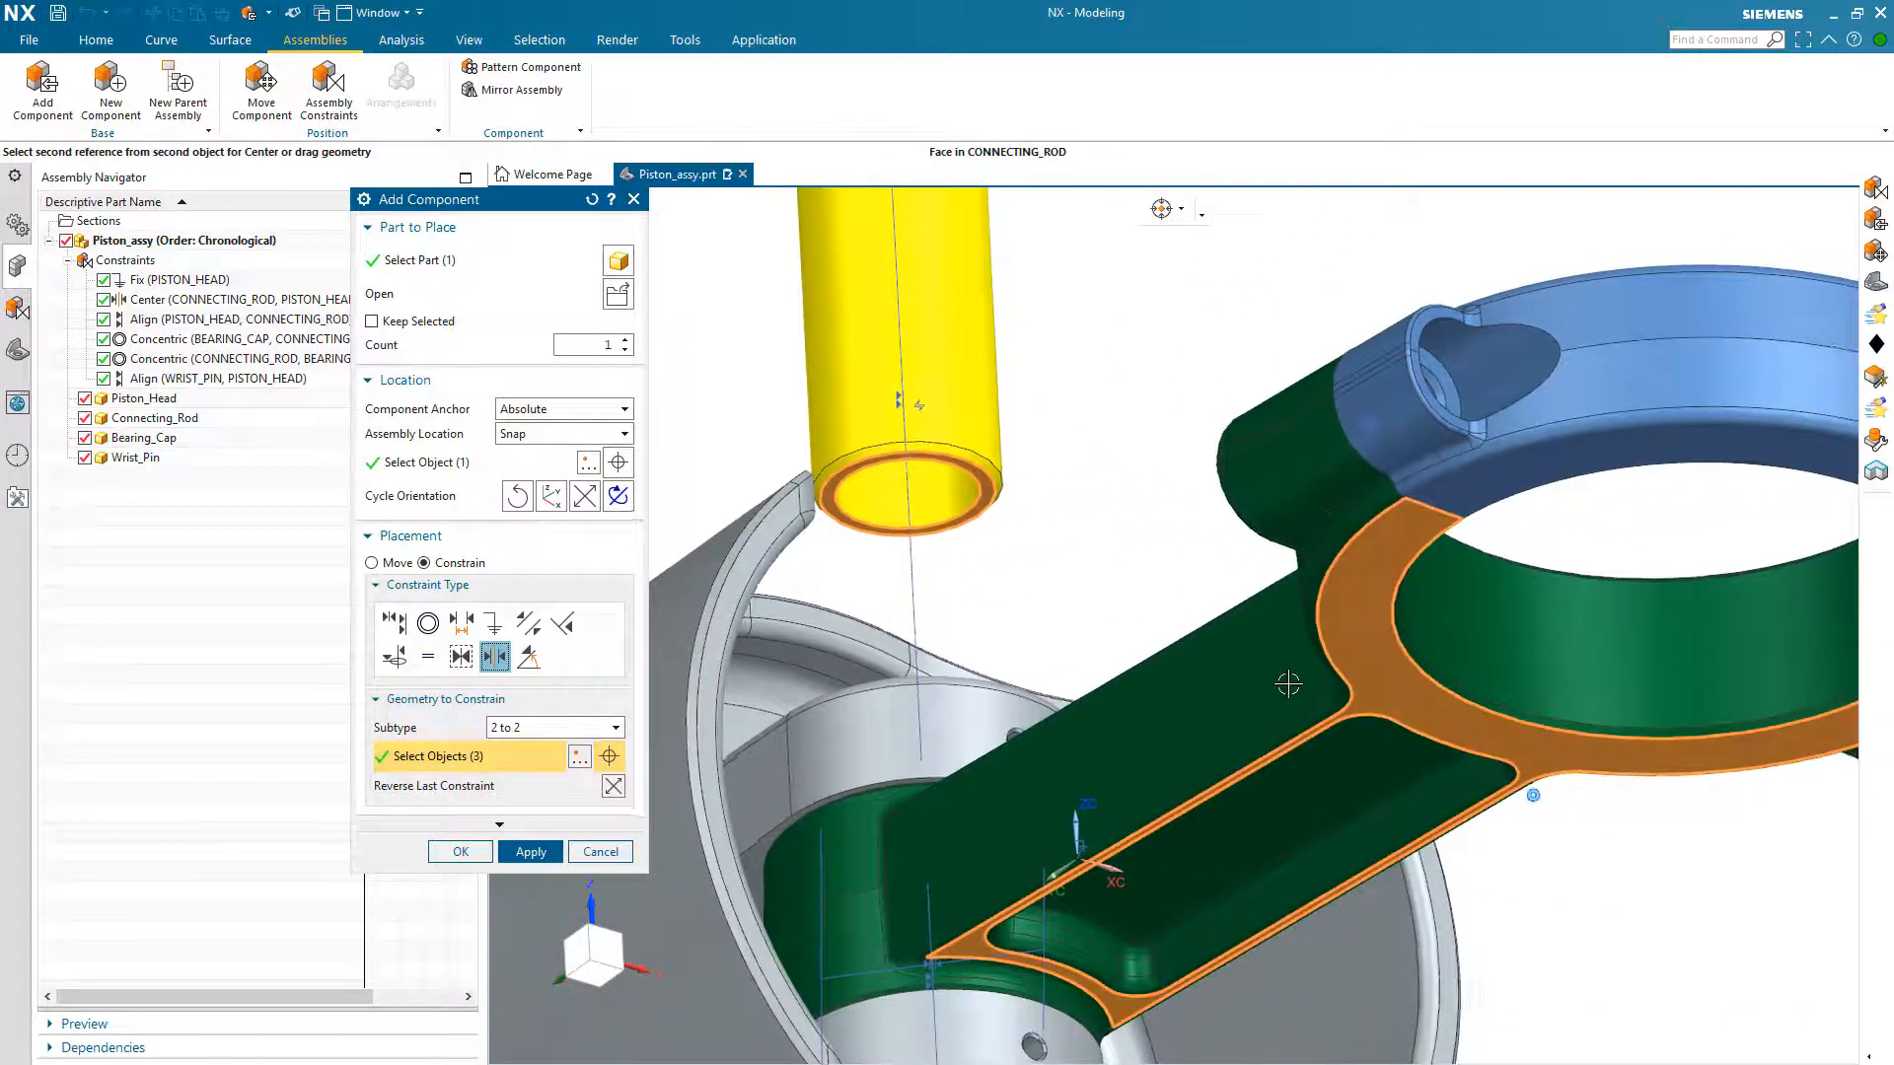
pyautogui.moveTo(1289, 682); pyautogui.dragTo(1455, 799, button='middle')
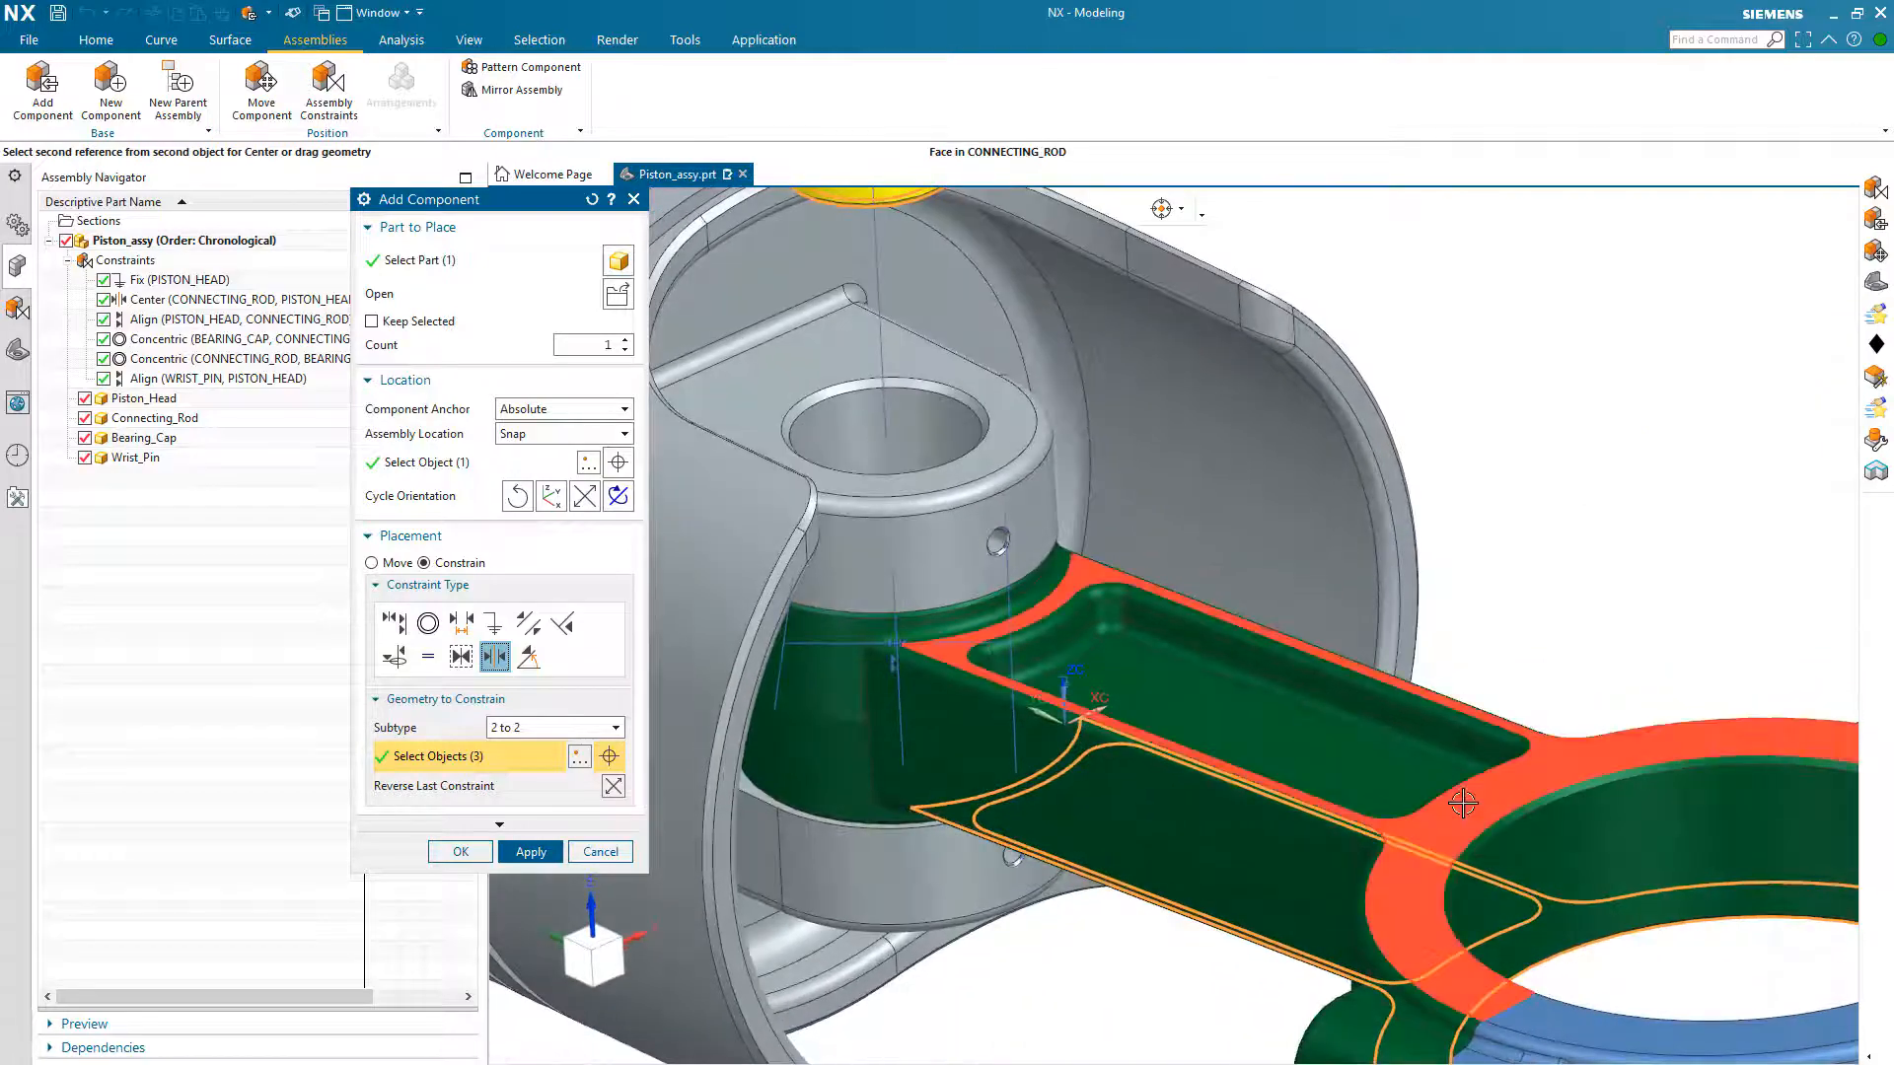
pyautogui.click(1463, 804)
pyautogui.scroll(-4, 1463, 804)
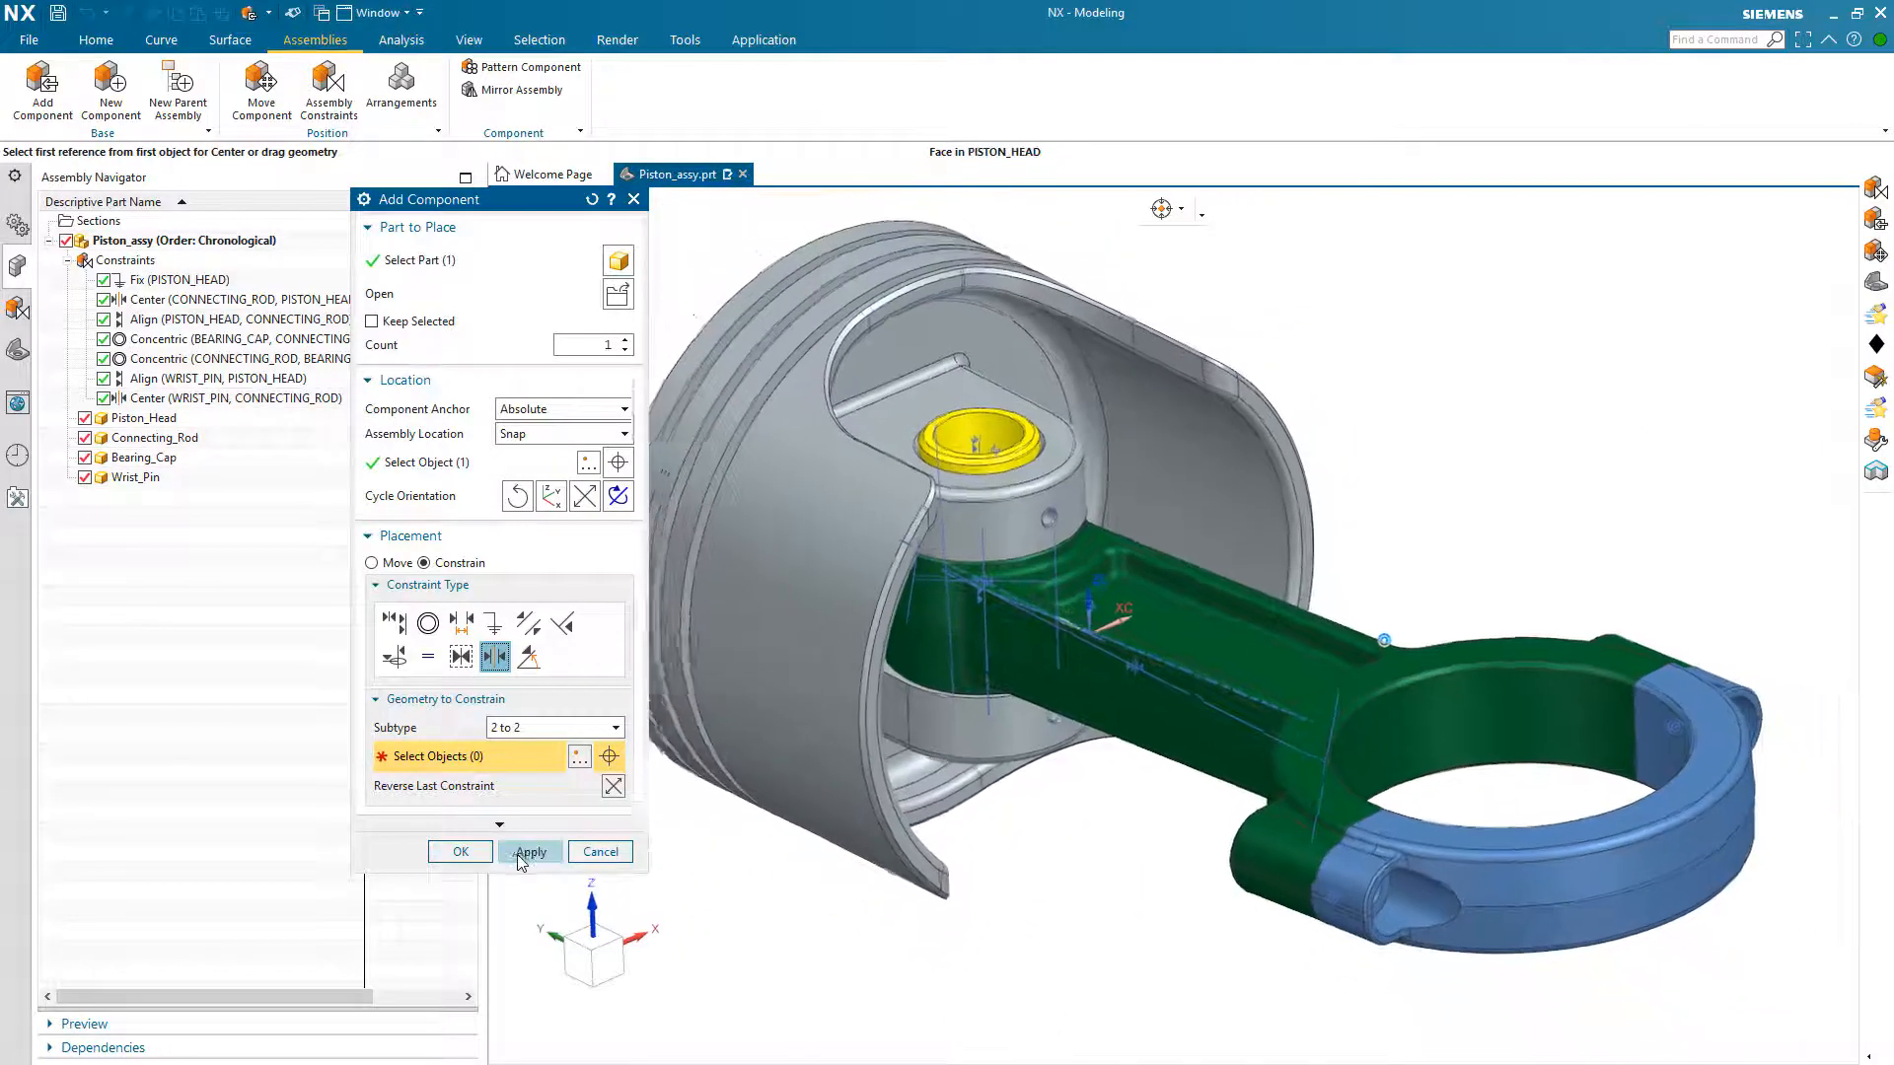
# Step: Apply the wrist pin's placement to finish adding the component, and hide the assembly constraints in the graphics window
pyautogui.click(528, 852)
pyautogui.click(461, 852)
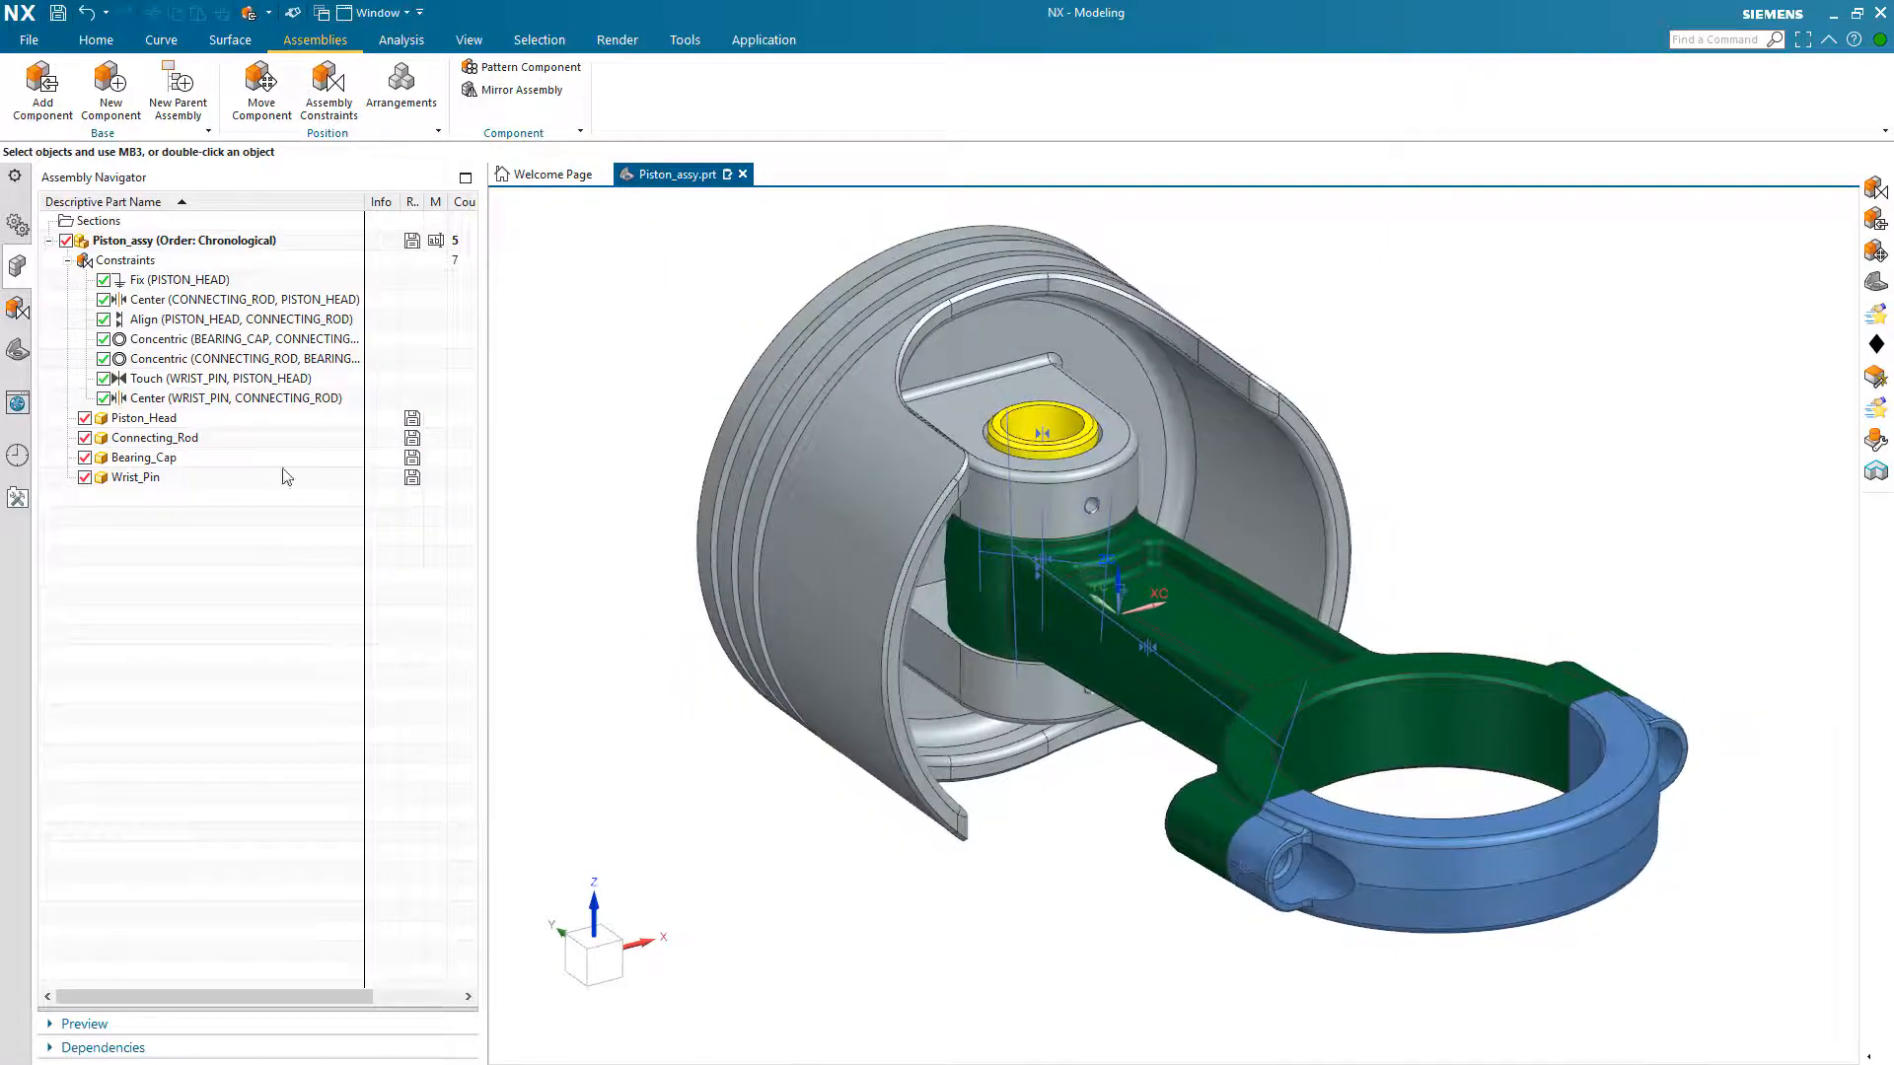
pyautogui.rightClick(143, 266)
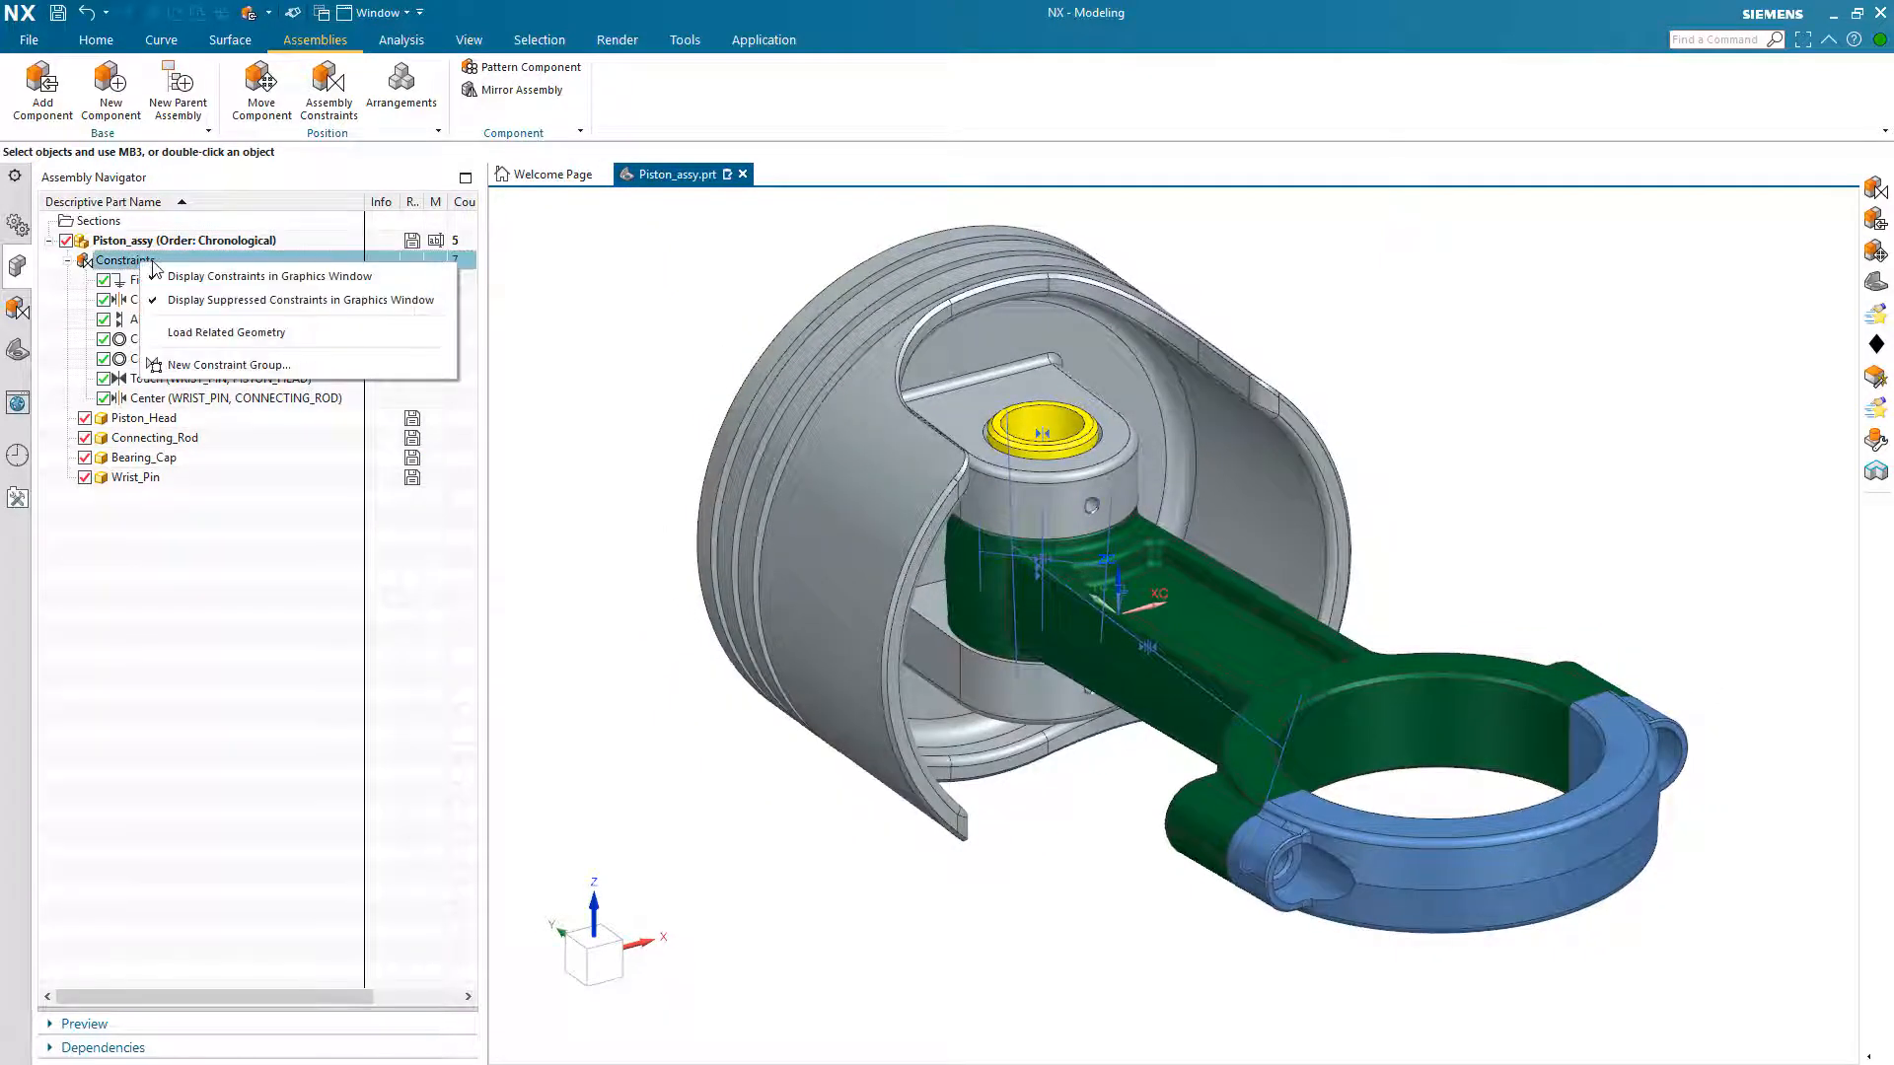
pyautogui.click(160, 278)
pyautogui.click(202, 559)
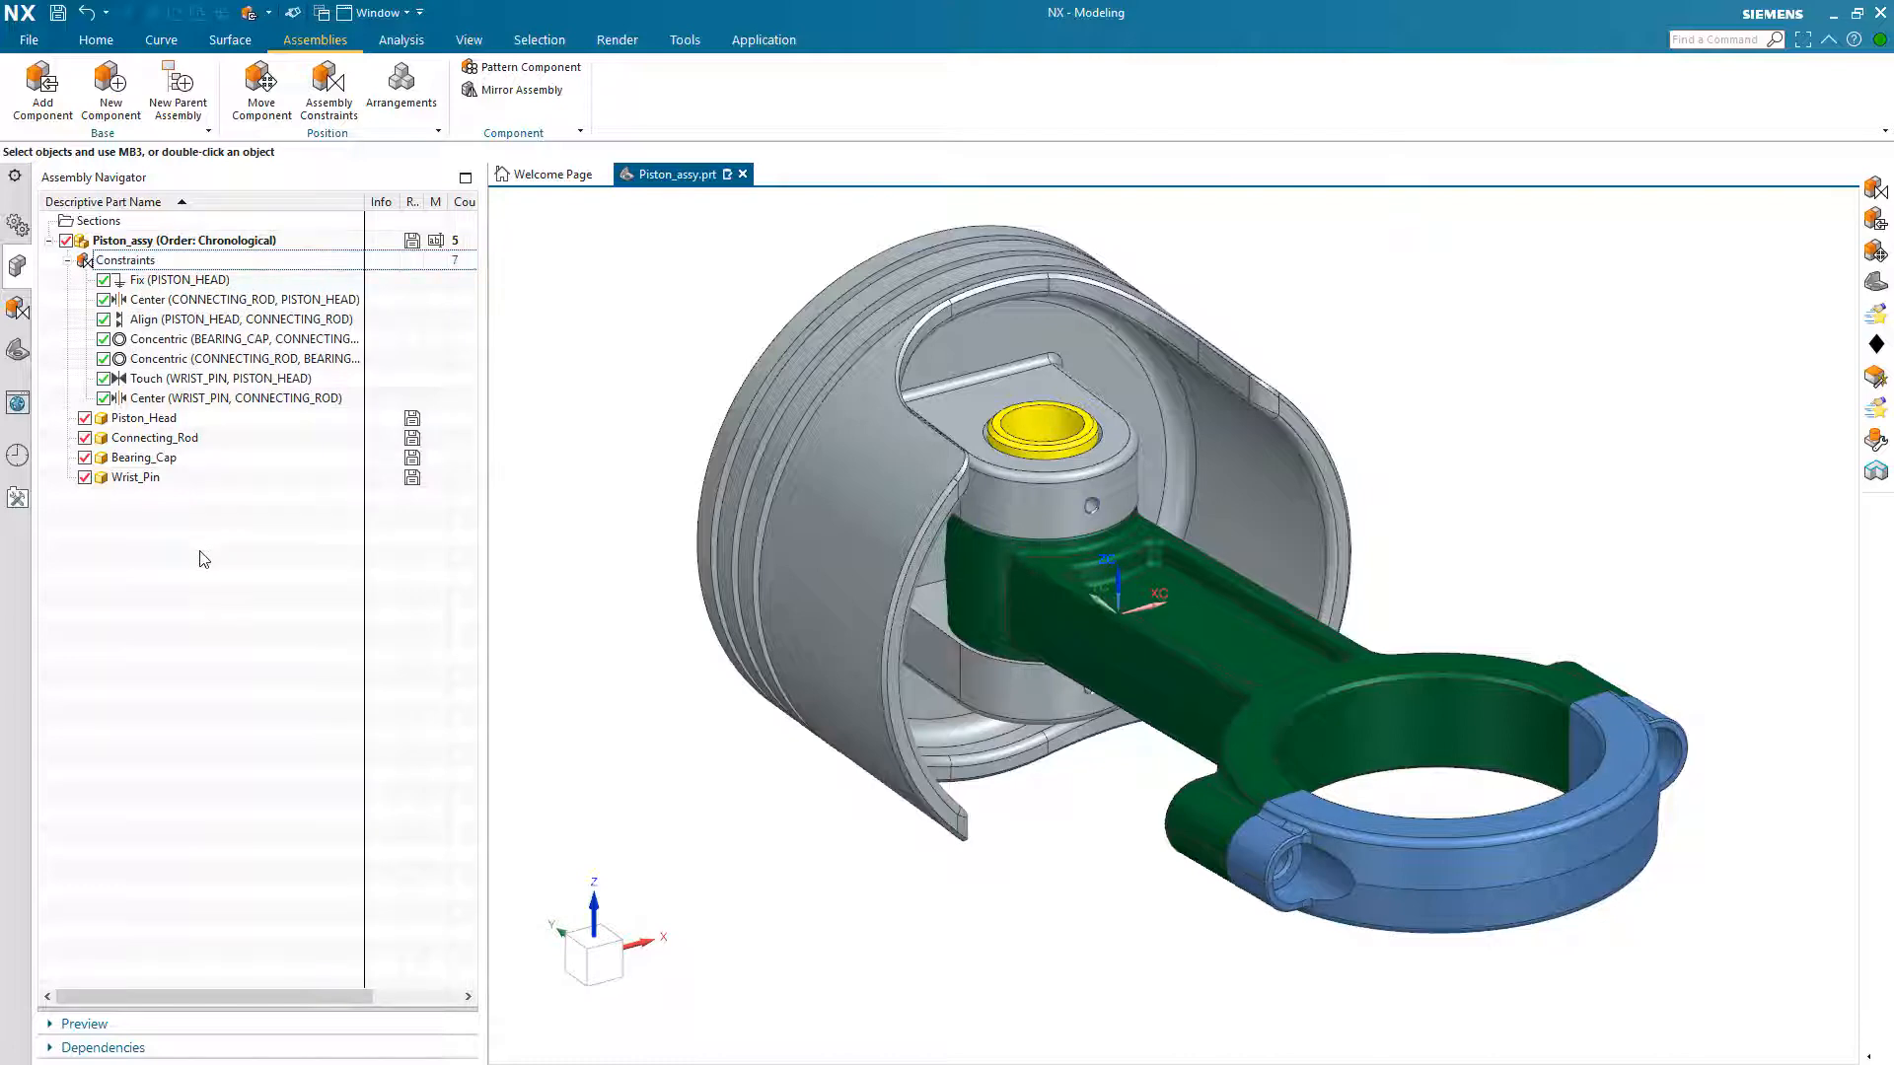
# Step: Review the assembly's constraints grouped by constraint, including the components referenced by the Fix, Center and Align constraints
pyautogui.press('Home')
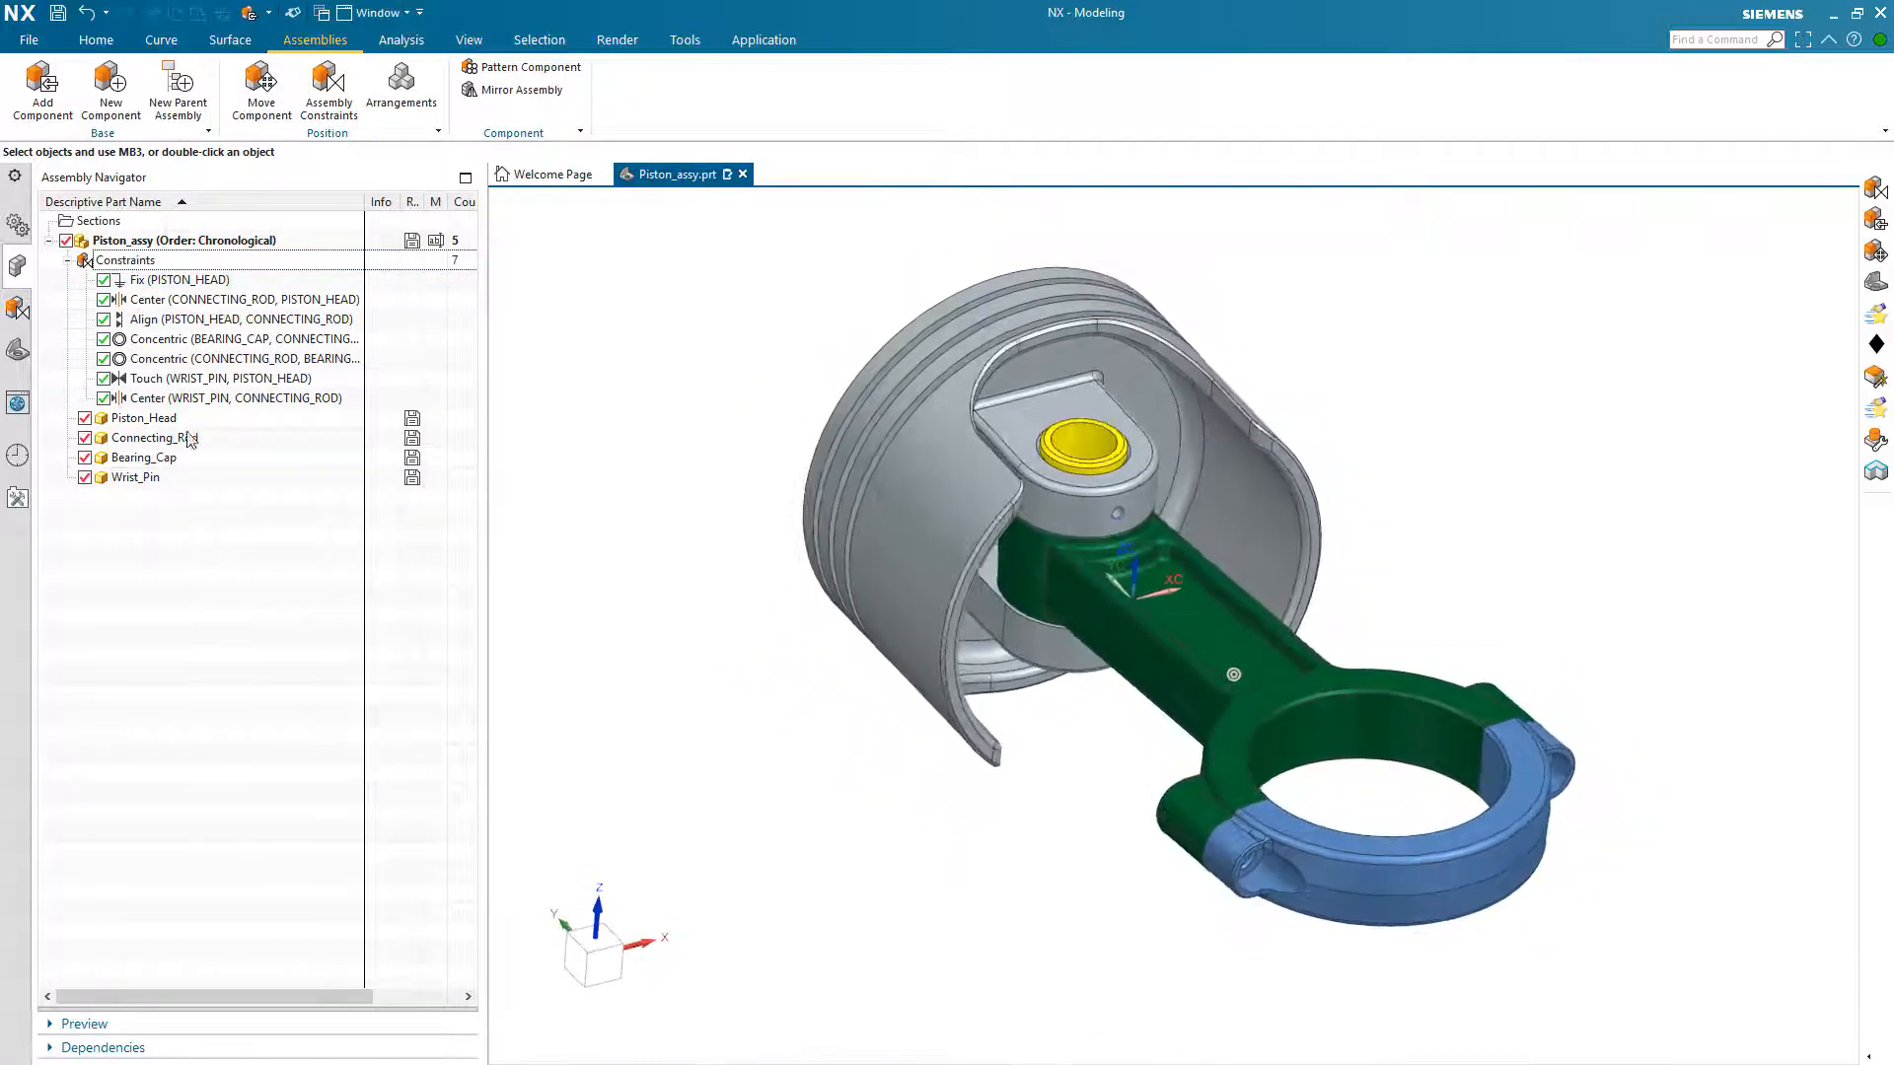
pyautogui.click(16, 308)
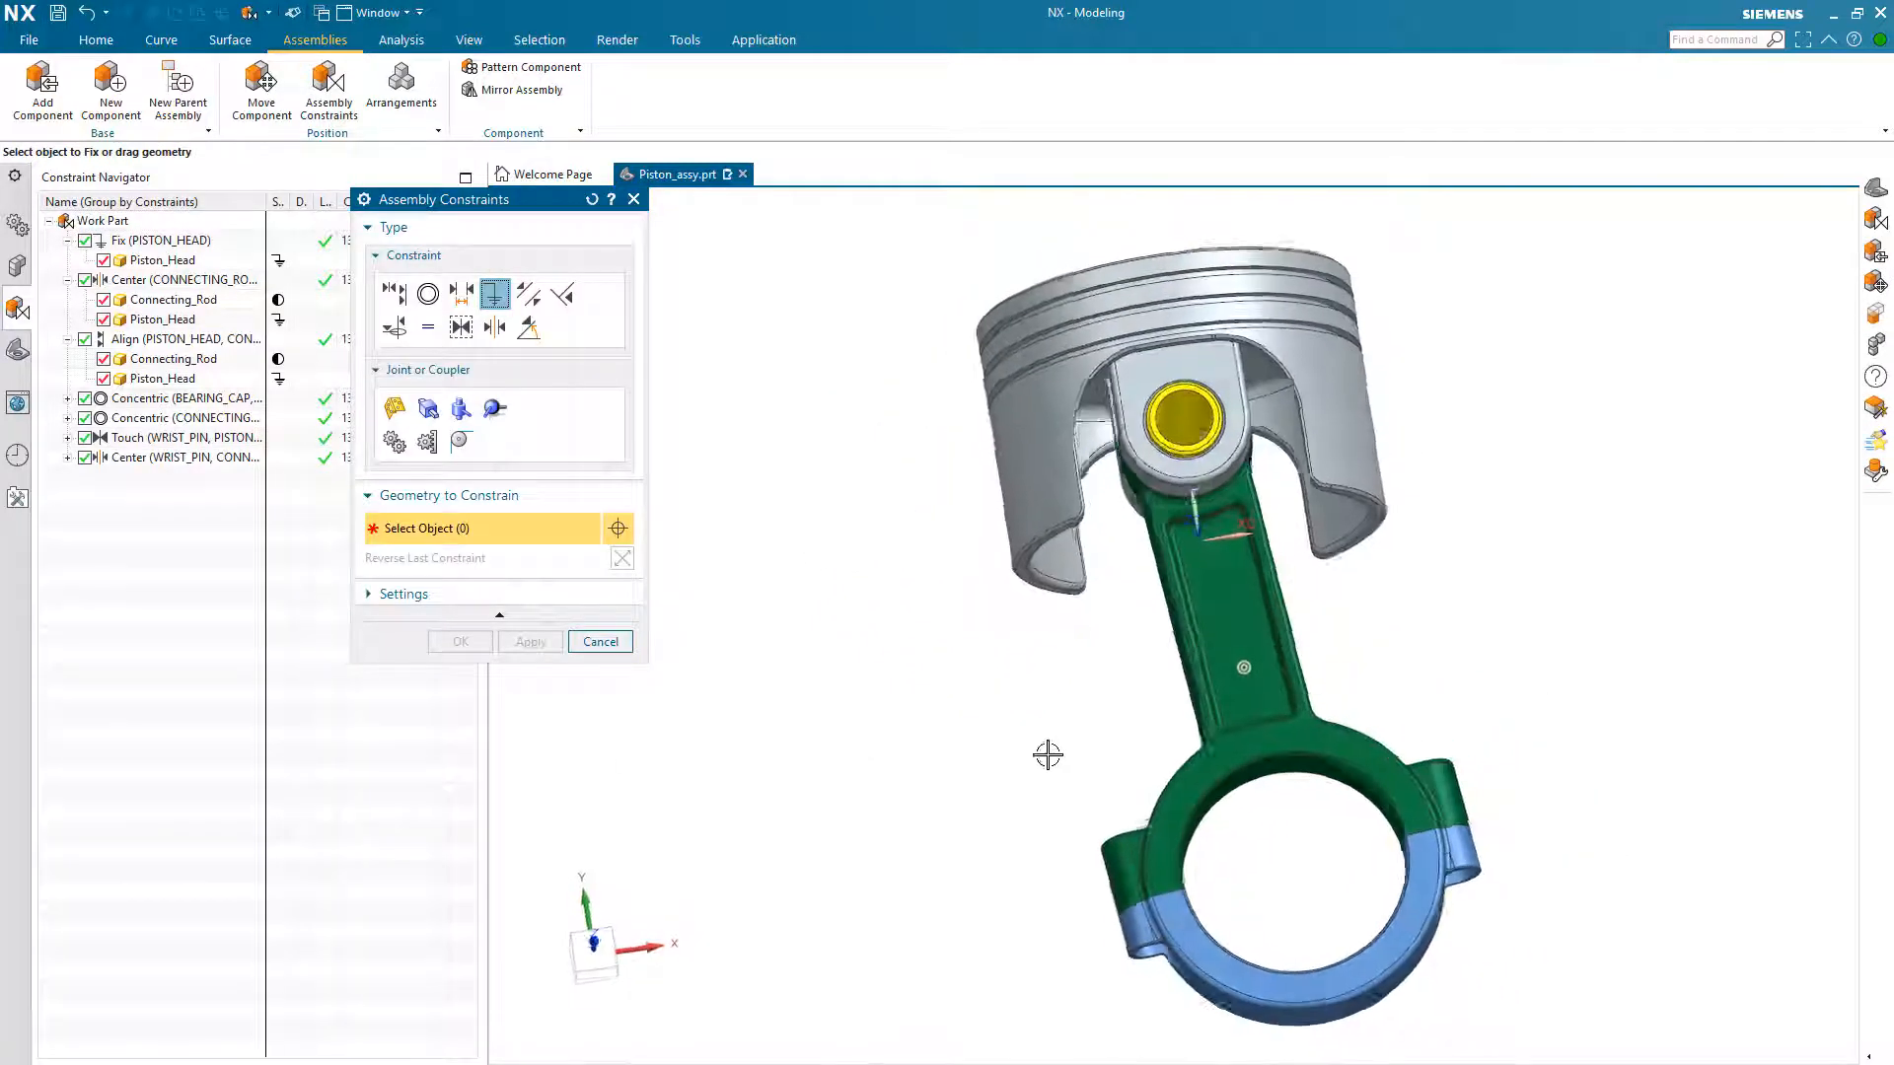
# Step: Try swinging the connecting rod about the wrist pin within Assembly Constraints to test its remaining freedom, and discard the changes
pyautogui.moveTo(1230, 736); pyautogui.dragTo(1193, 742)
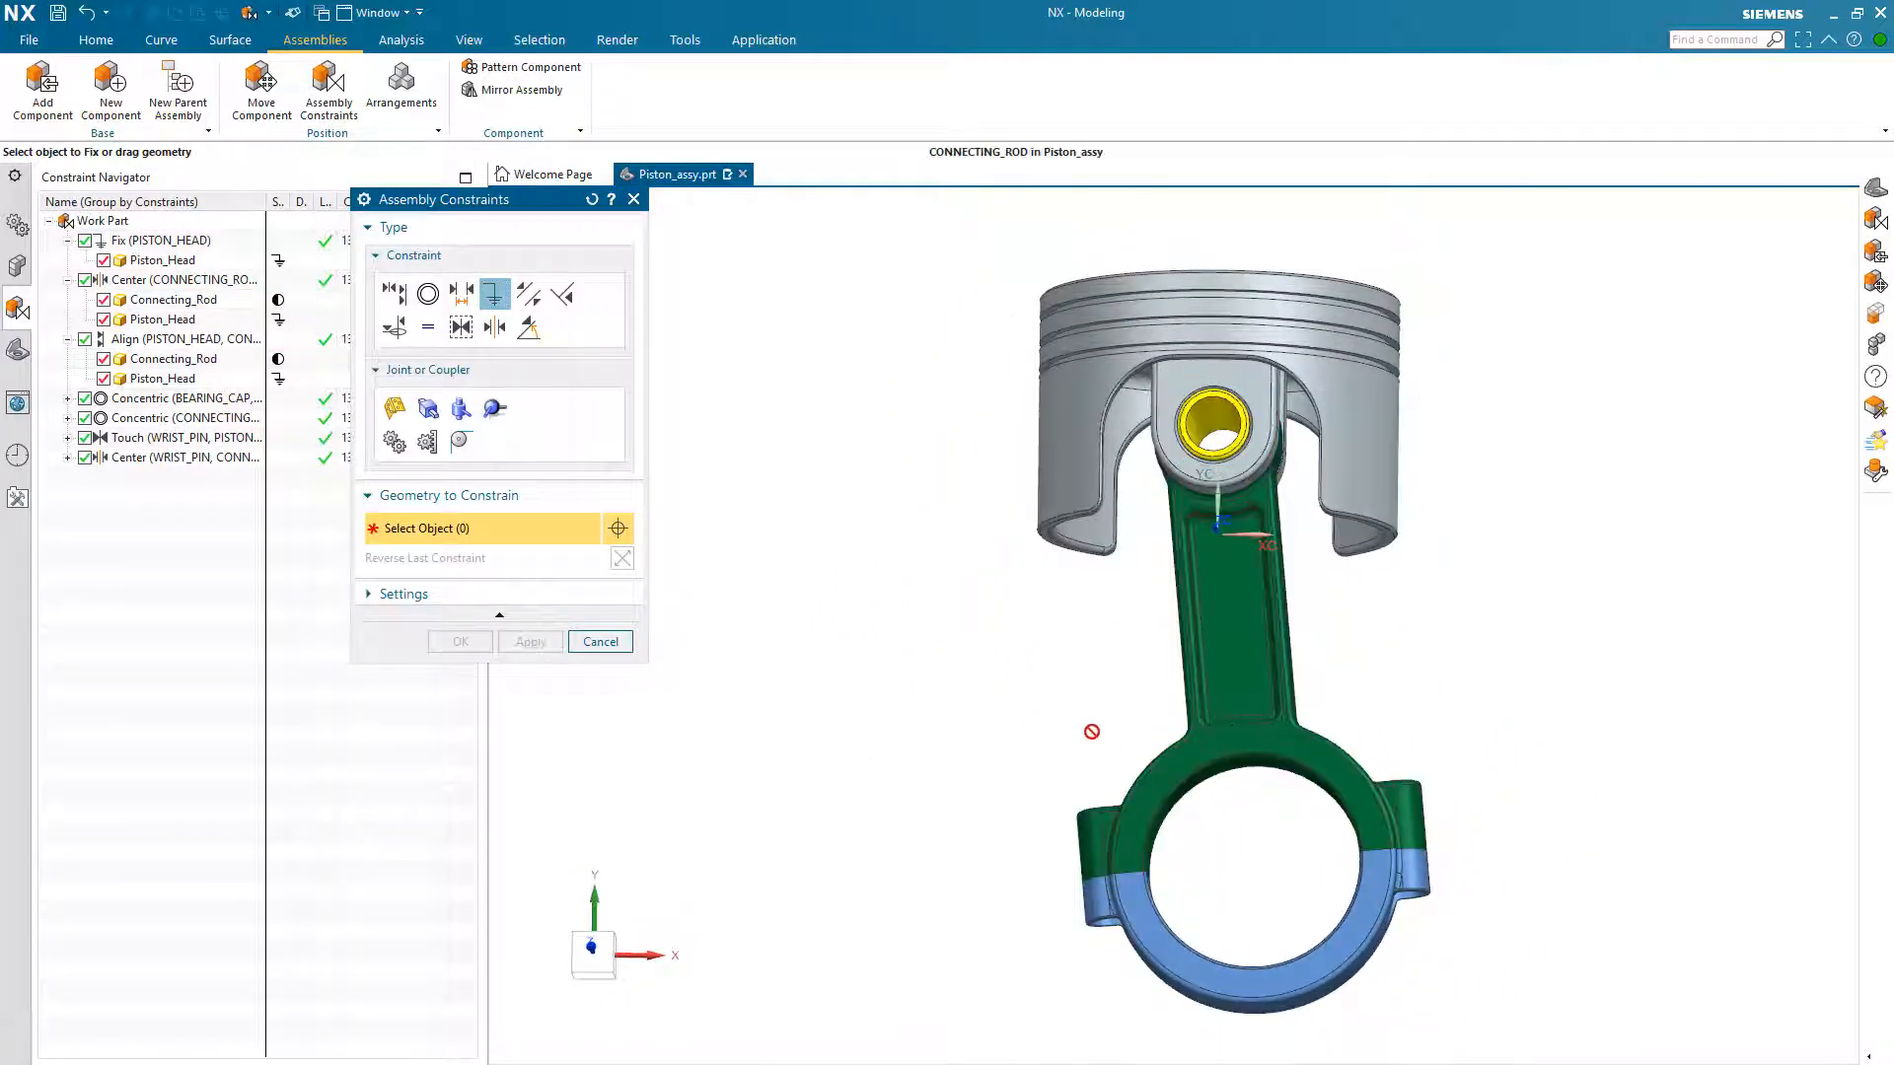
pyautogui.click(394, 295)
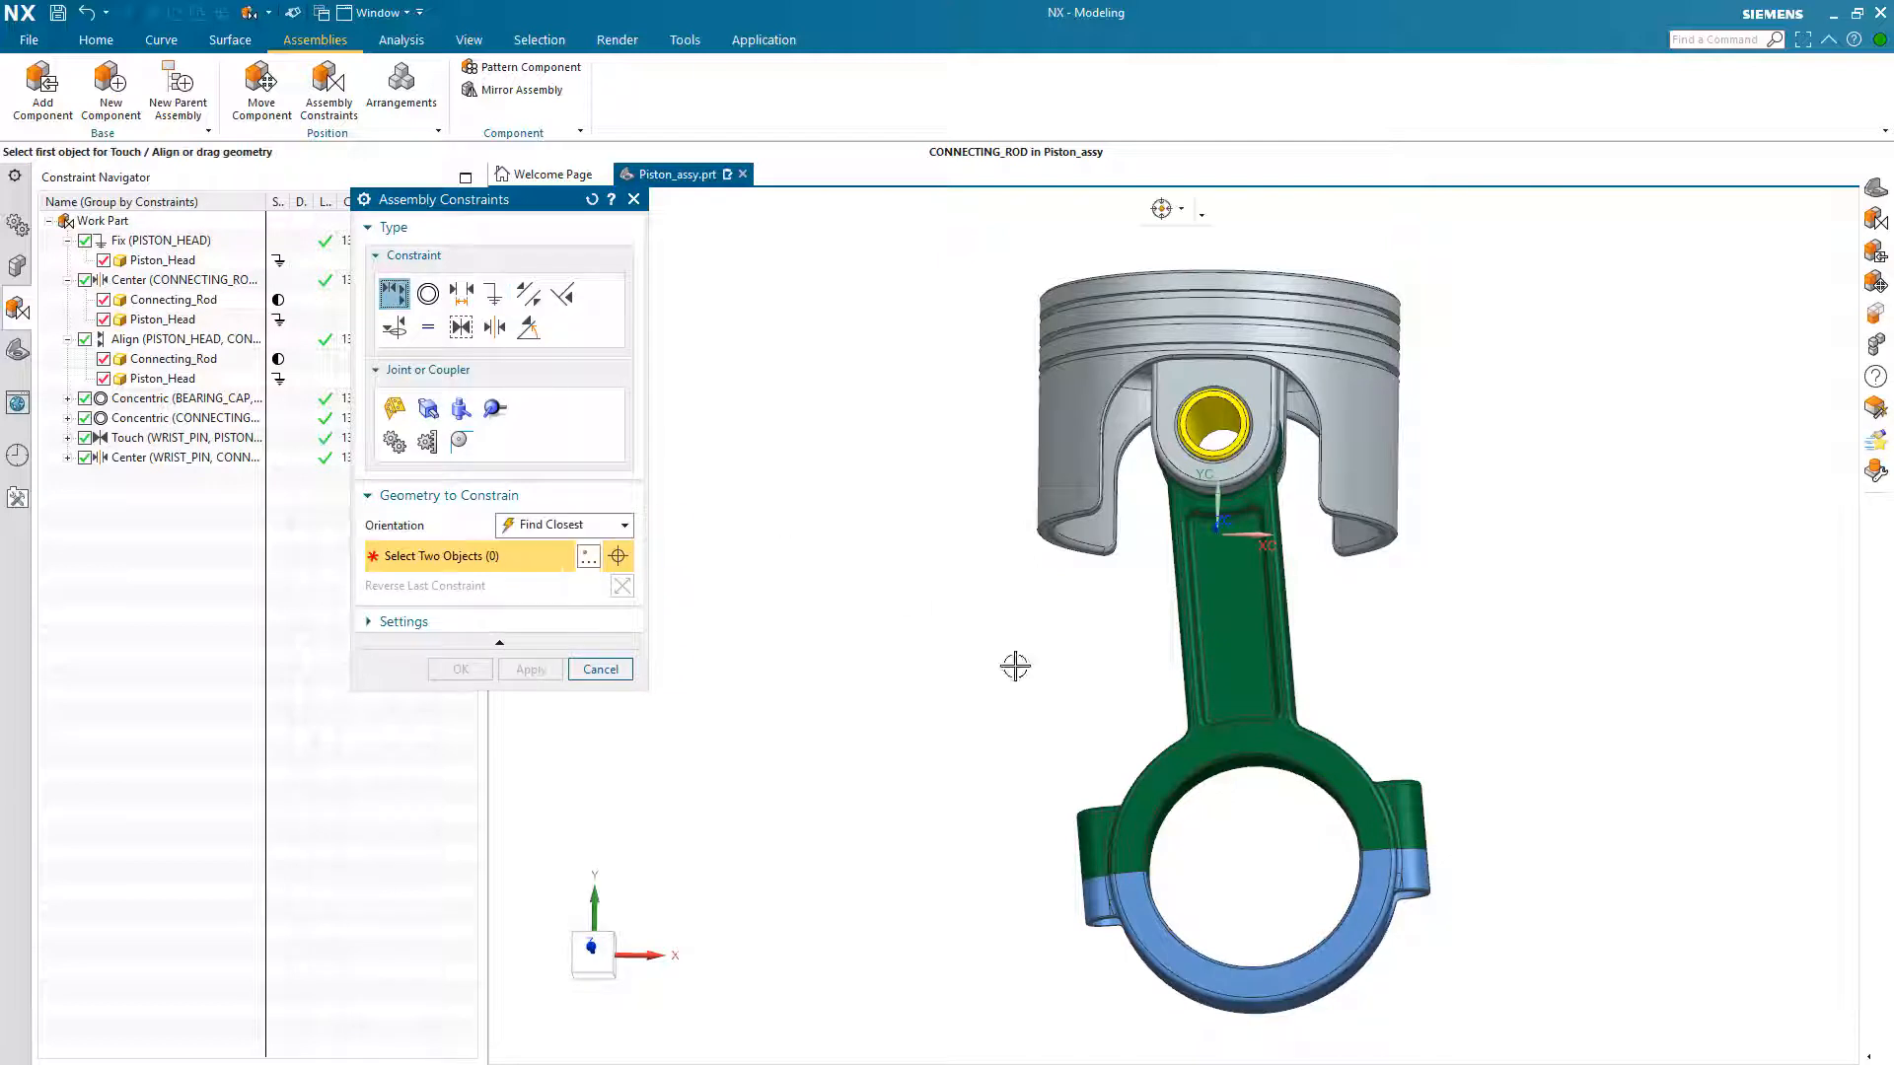
pyautogui.moveTo(1265, 740); pyautogui.dragTo(1215, 725)
pyautogui.click(602, 671)
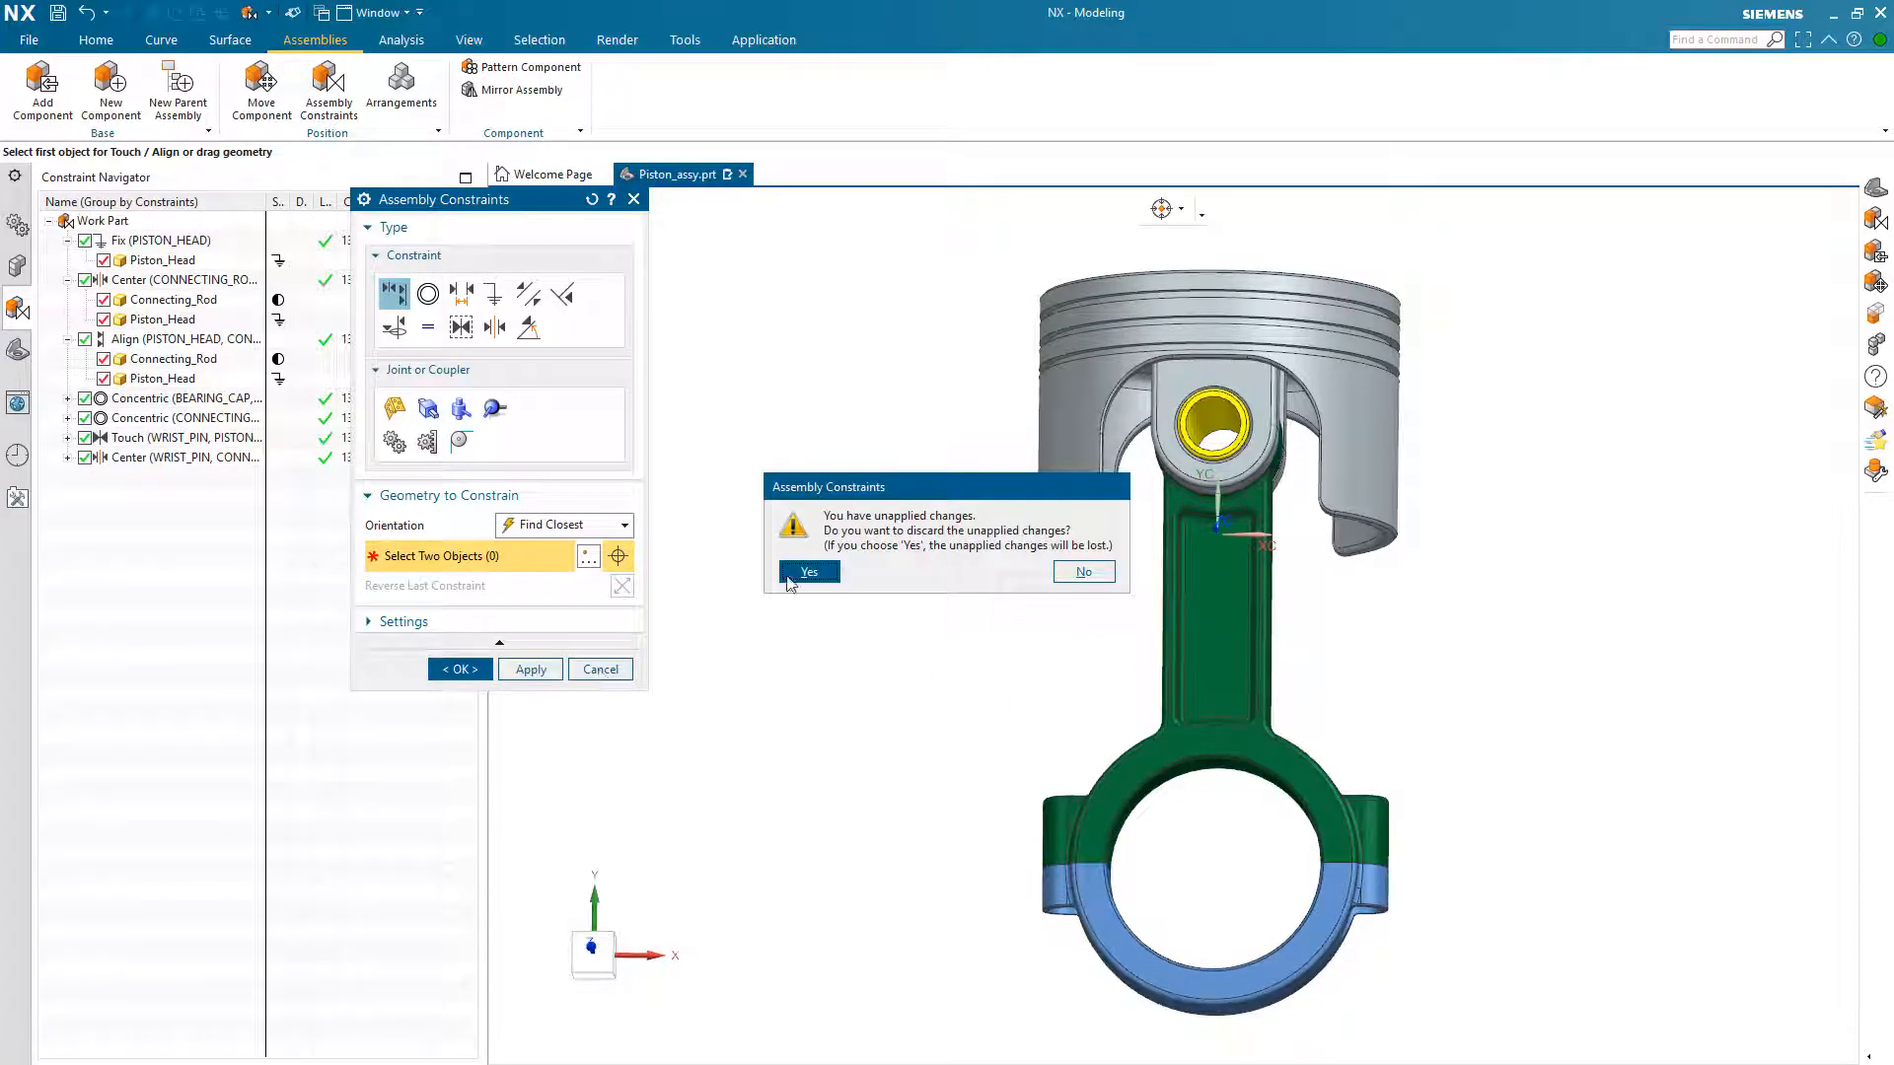
pyautogui.click(806, 573)
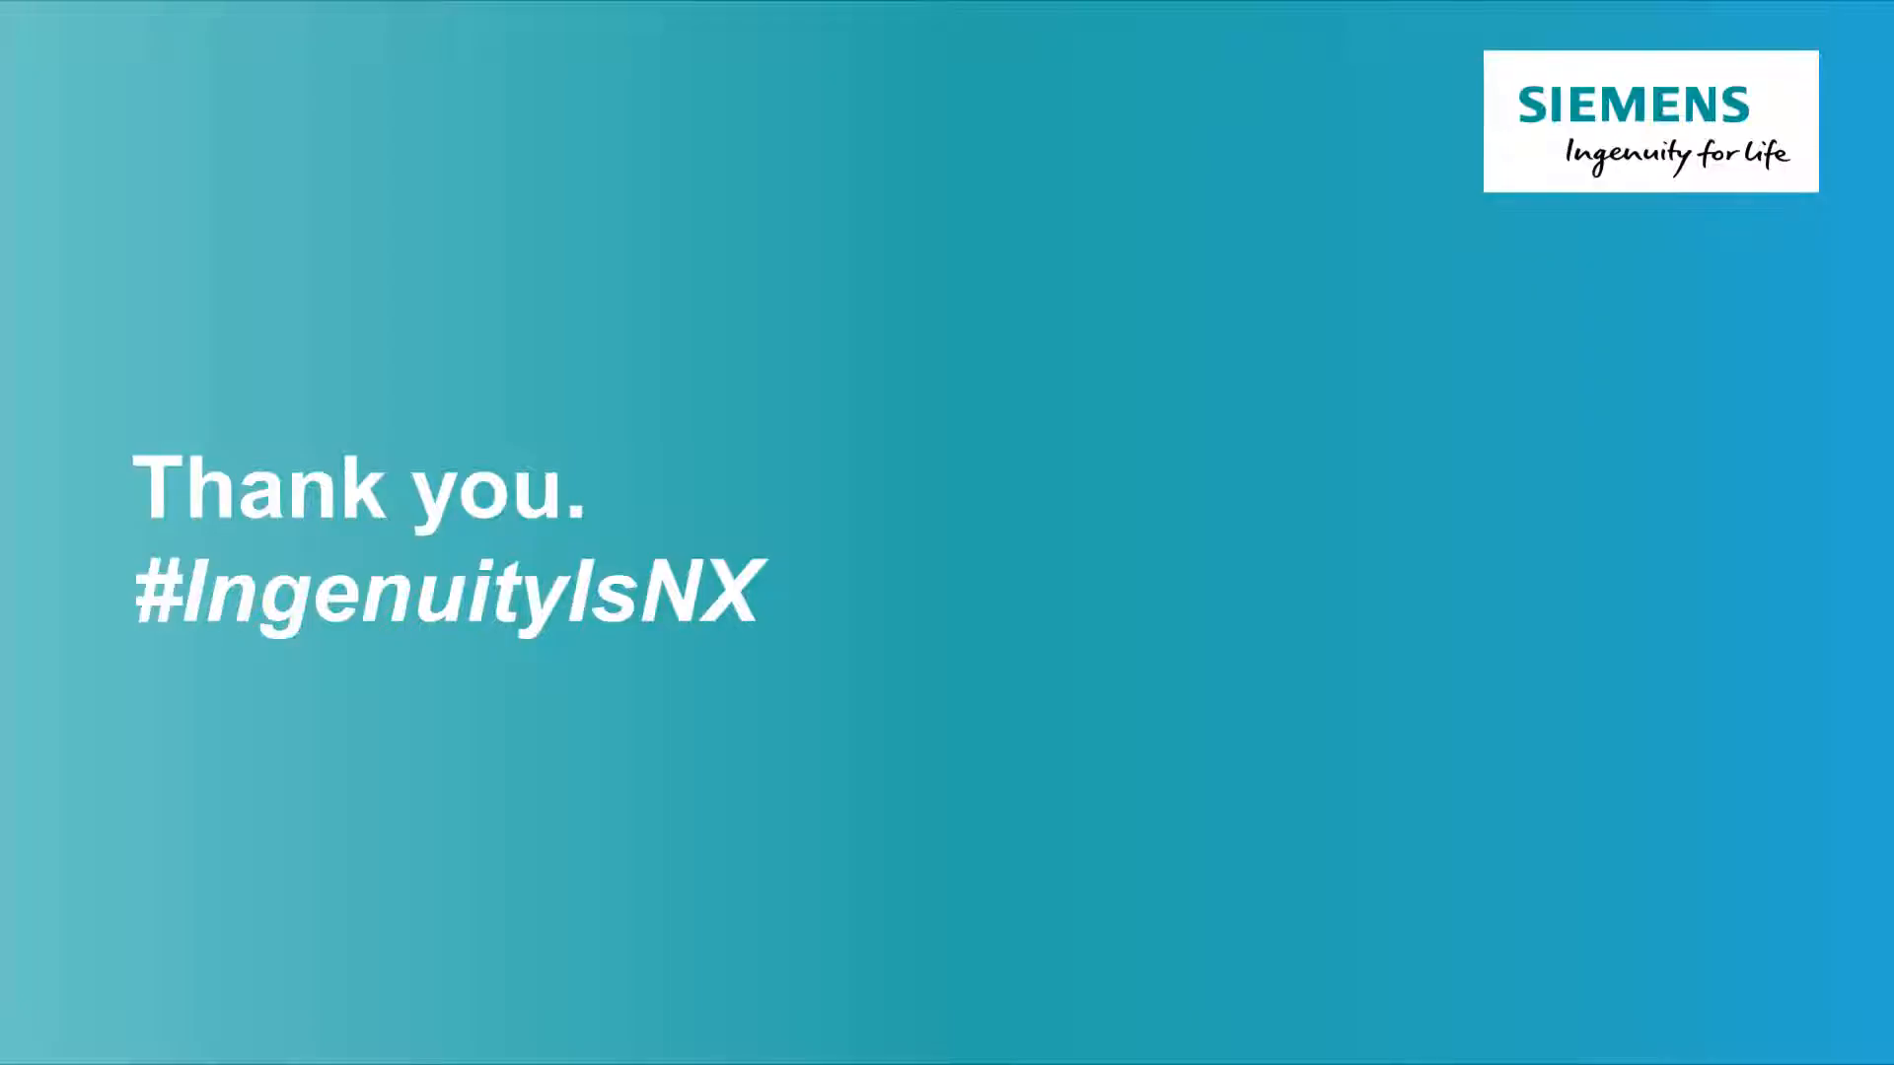